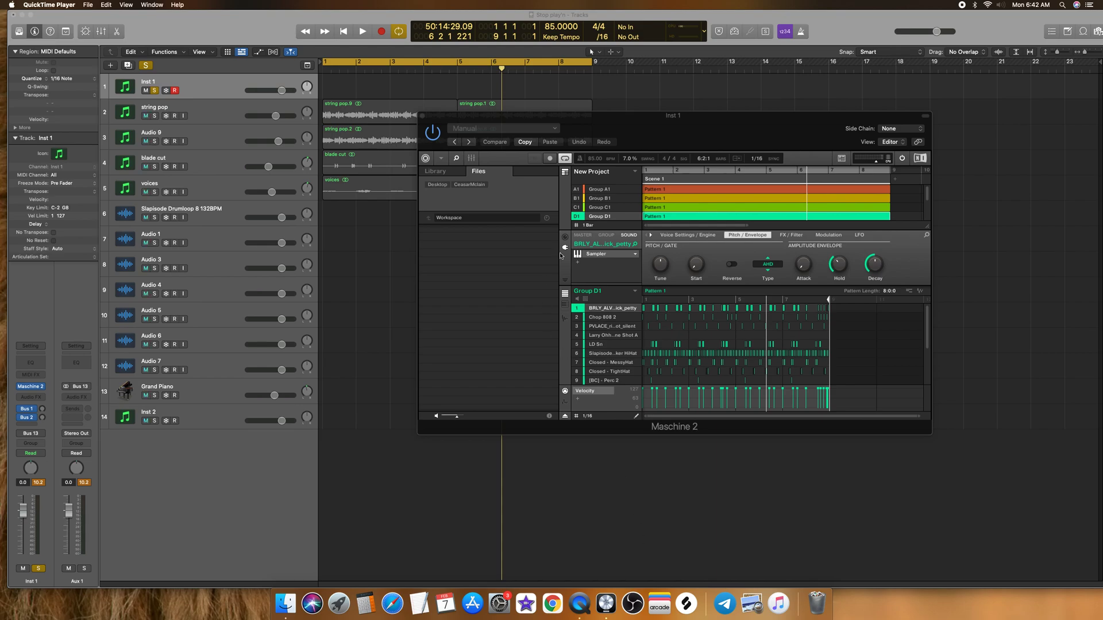
click(640, 119)
drag(640, 120, 638, 124)
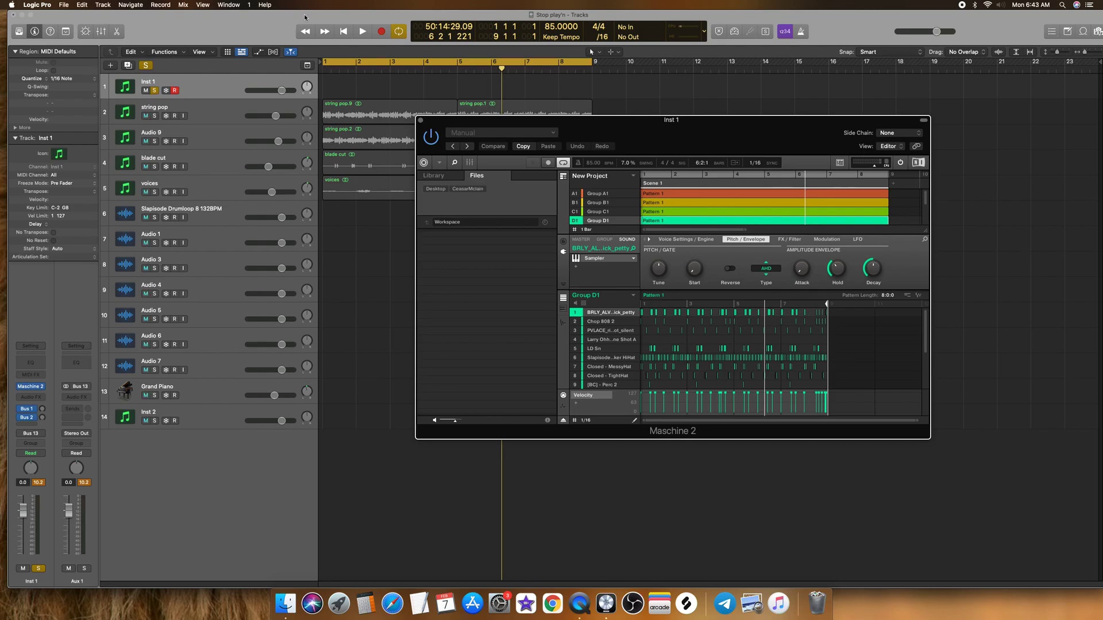
drag(569, 123, 571, 119)
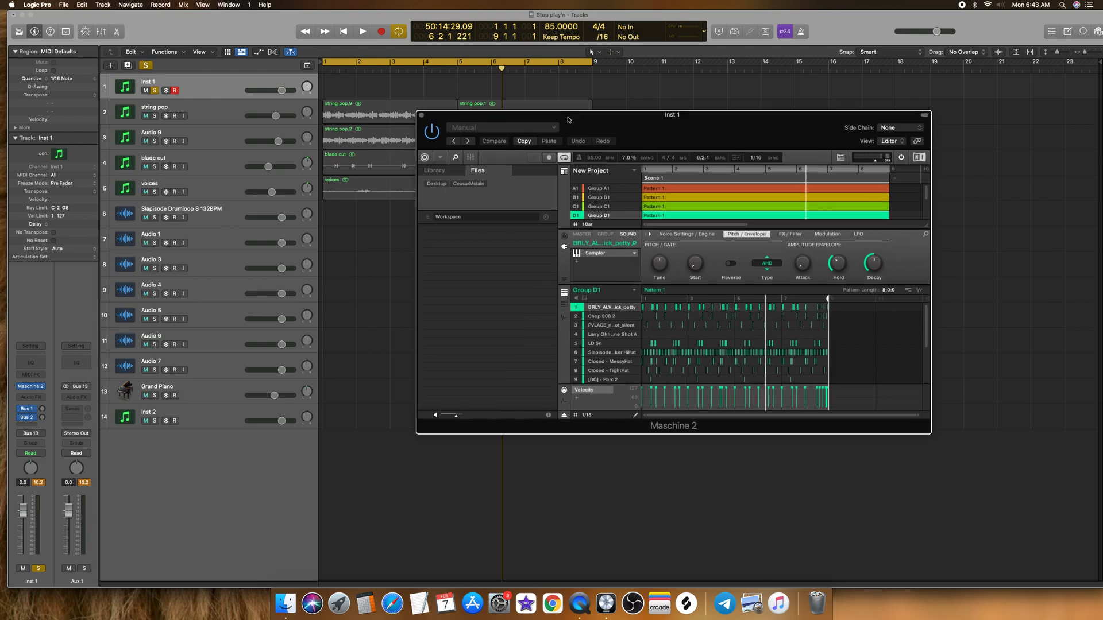
drag(571, 119, 561, 123)
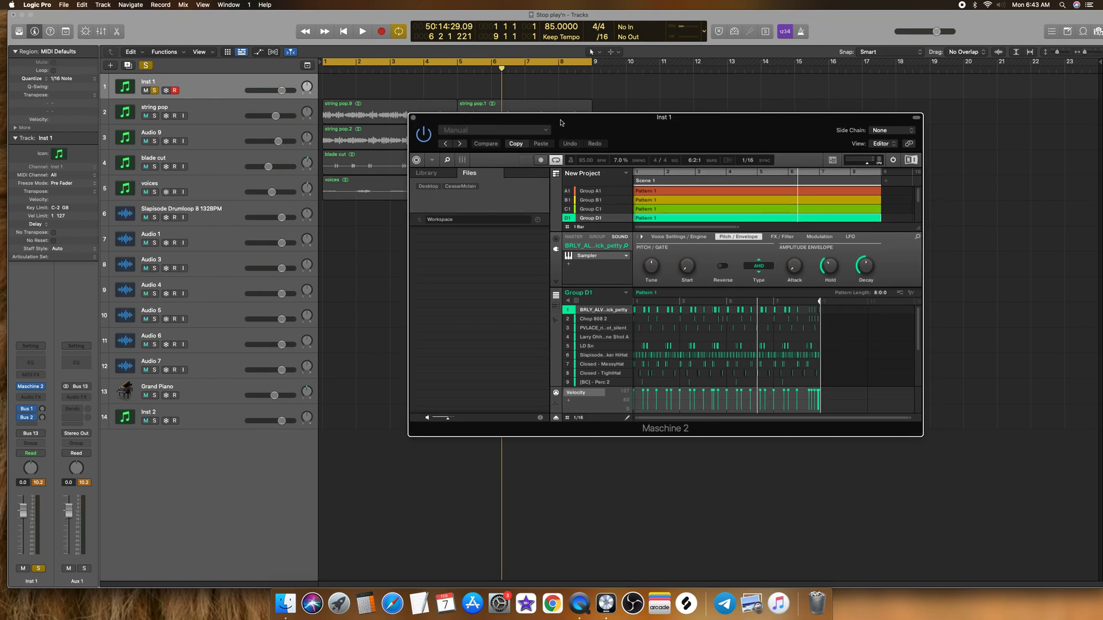
drag(592, 128, 572, 129)
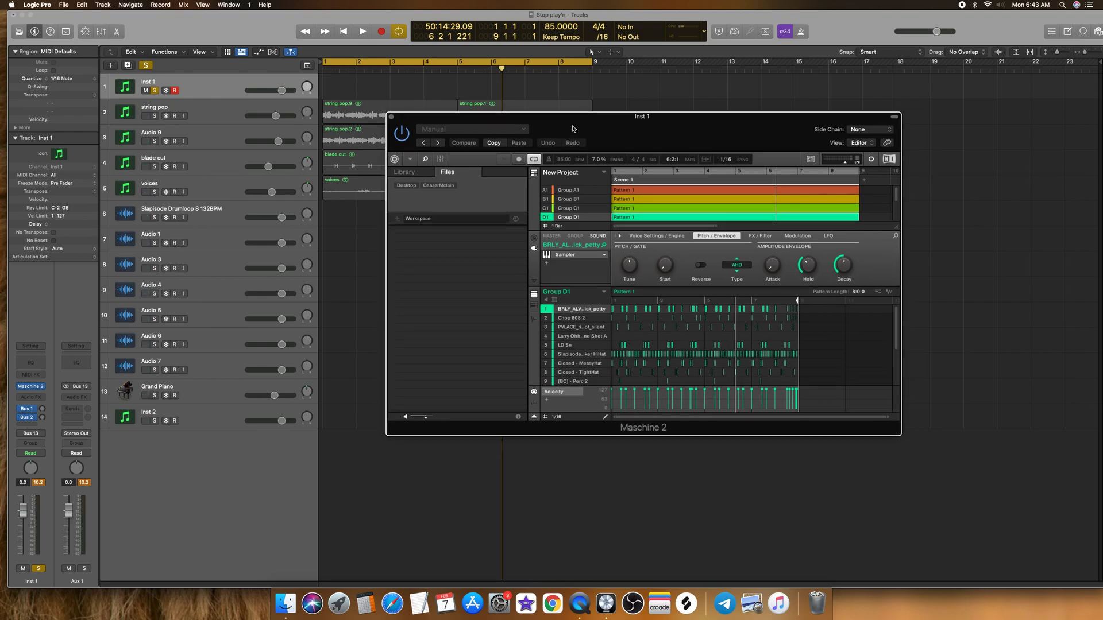
Step: Clear the current solo and play the string pop track soloed, adding the Inst 1 drums to the solo
key(space)
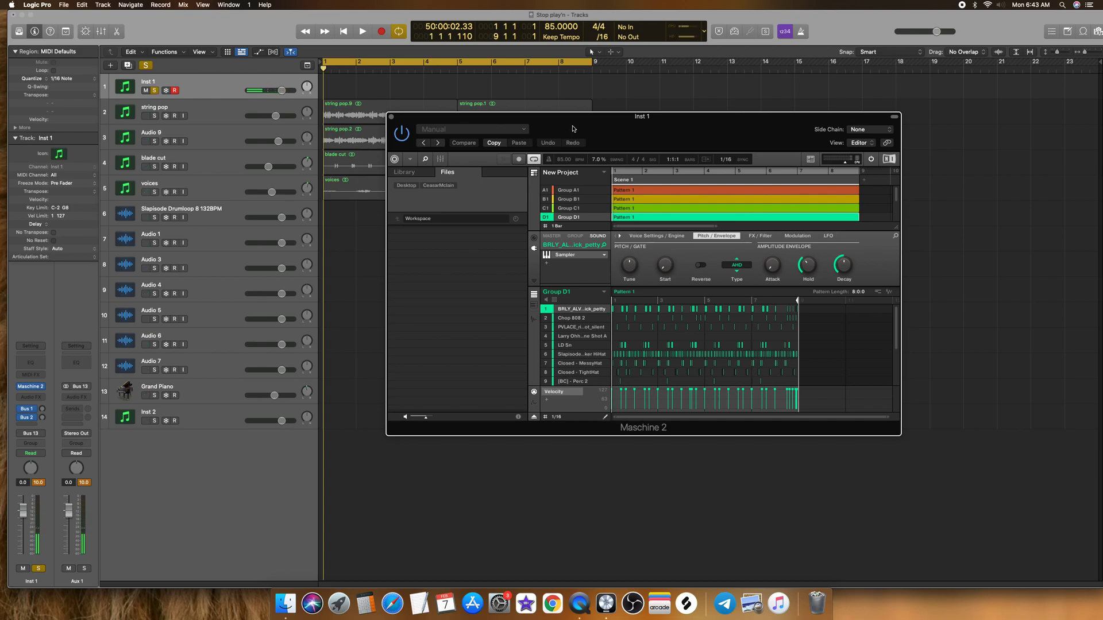
click(151, 66)
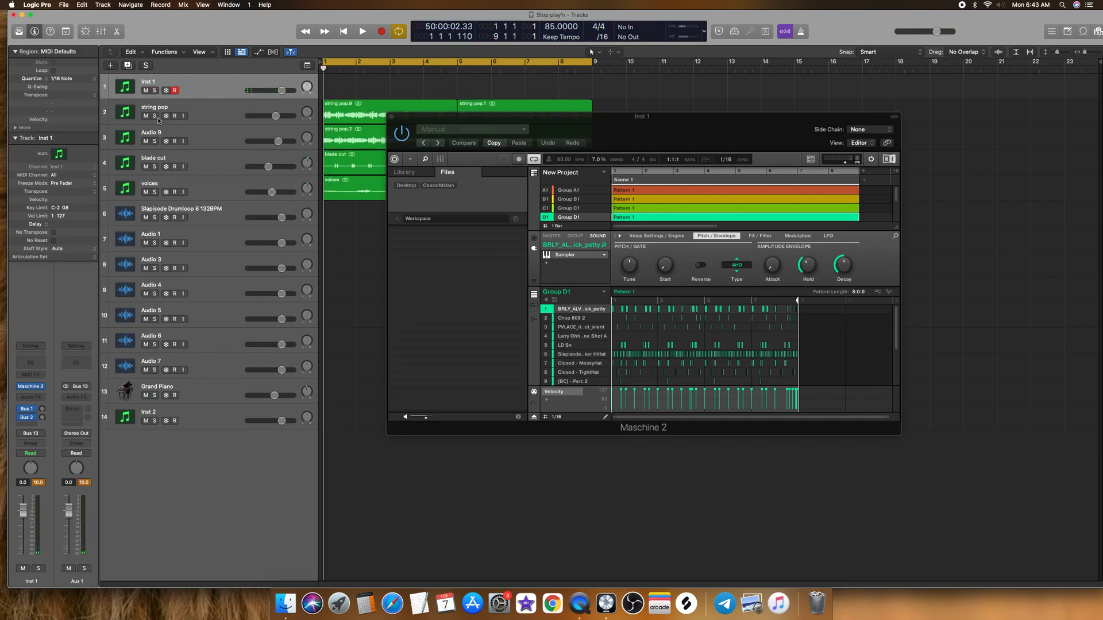
click(159, 116)
click(156, 117)
key(space)
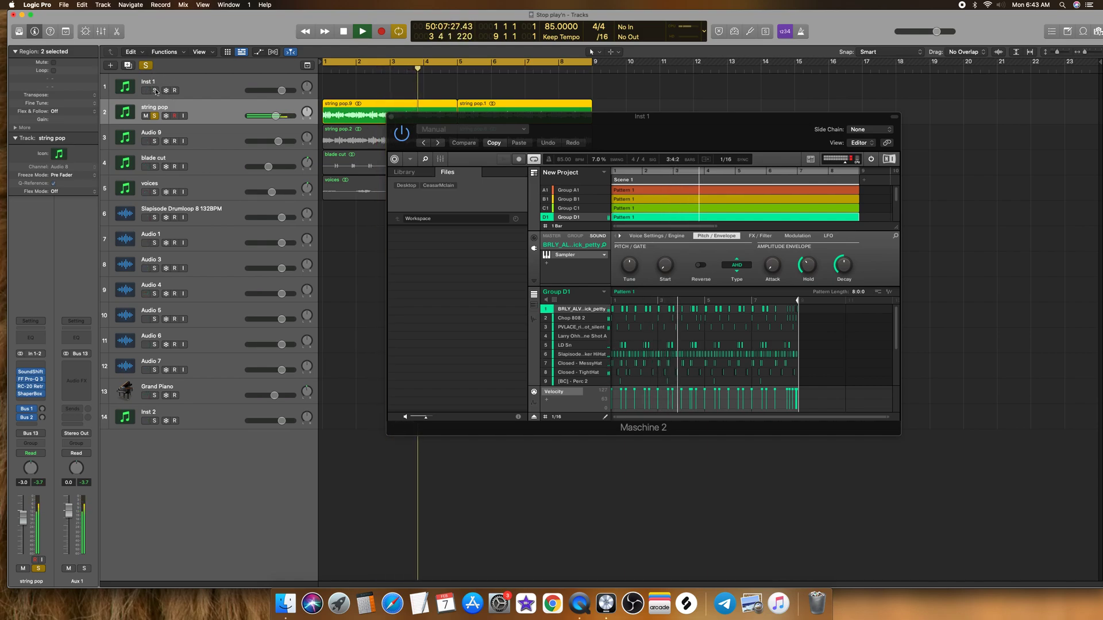
click(156, 90)
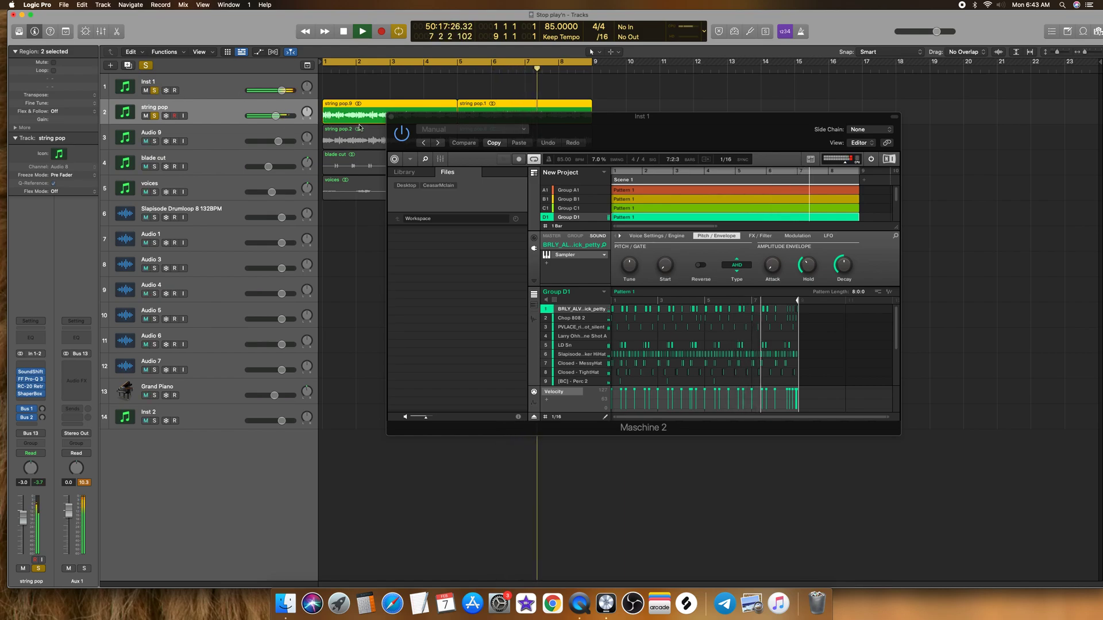
drag(406, 117, 540, 139)
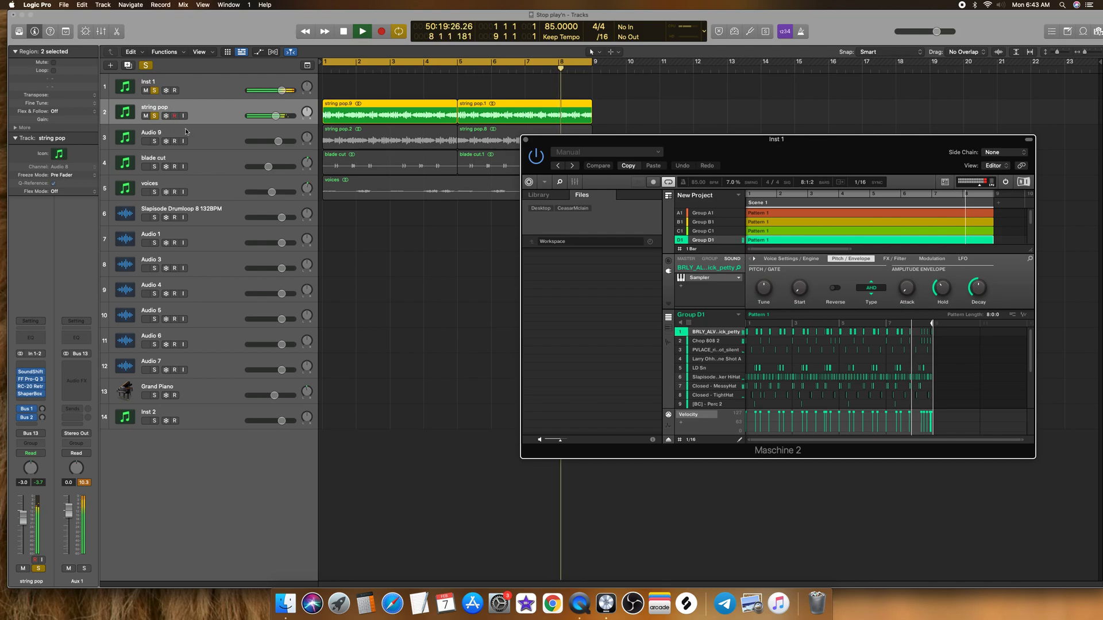
Step: Audition Audio 9 in place of string pop with the drums, adding the blade cut and voices tracks to the solo
click(157, 142)
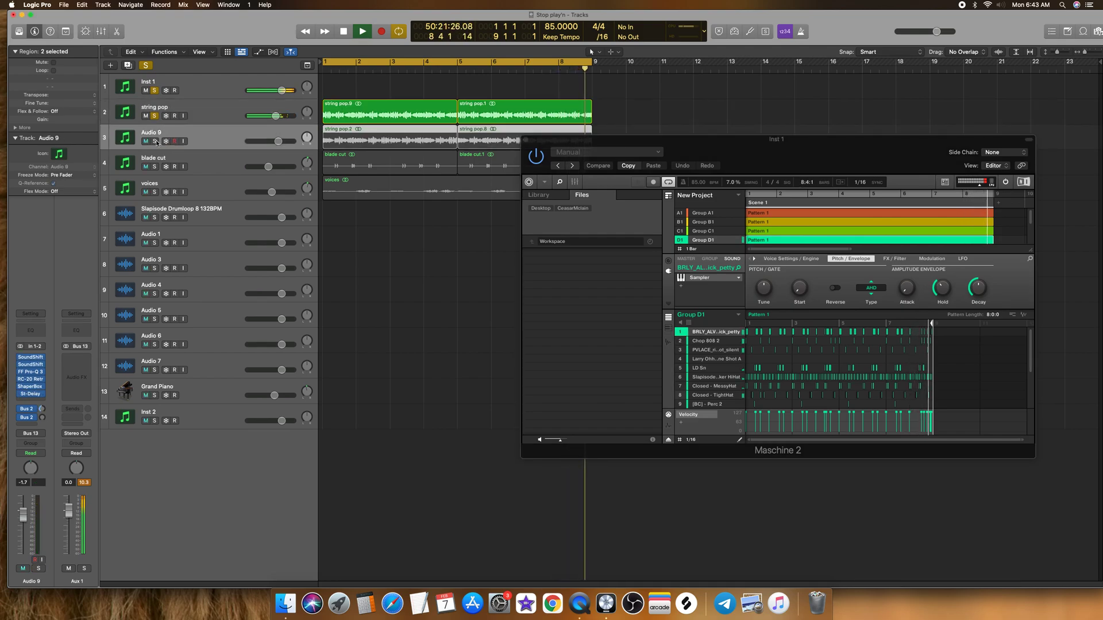
click(155, 141)
click(156, 116)
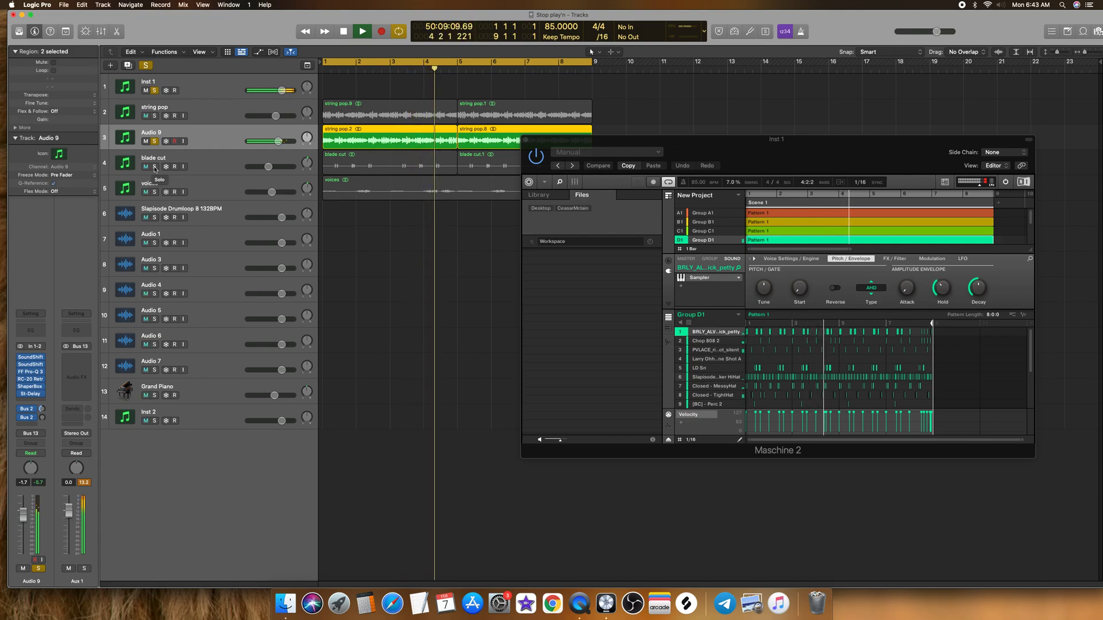
click(154, 167)
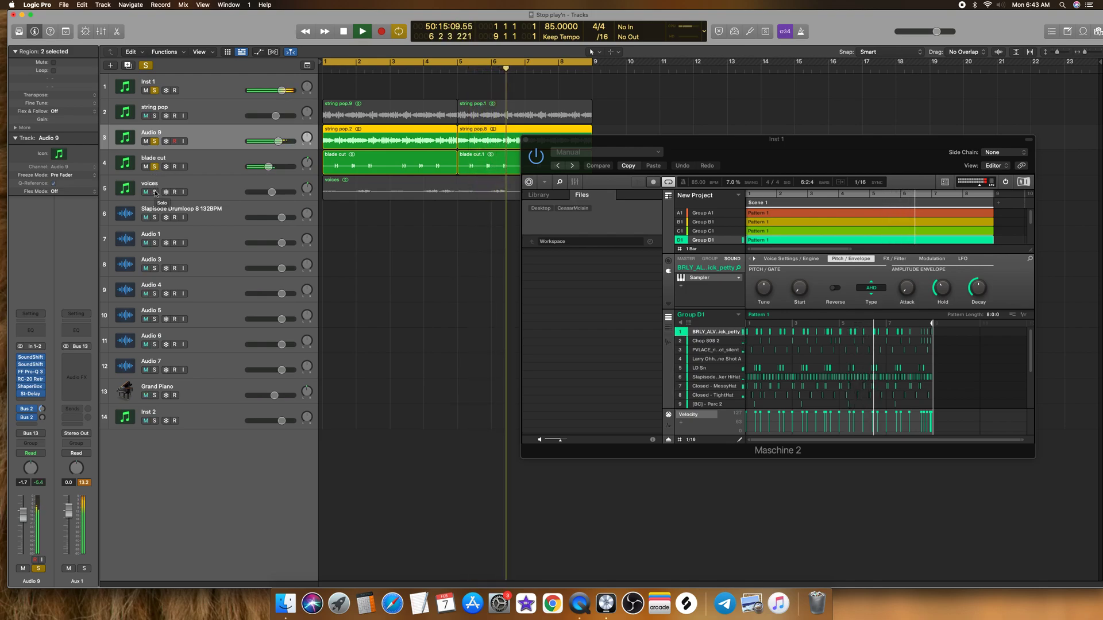
click(154, 191)
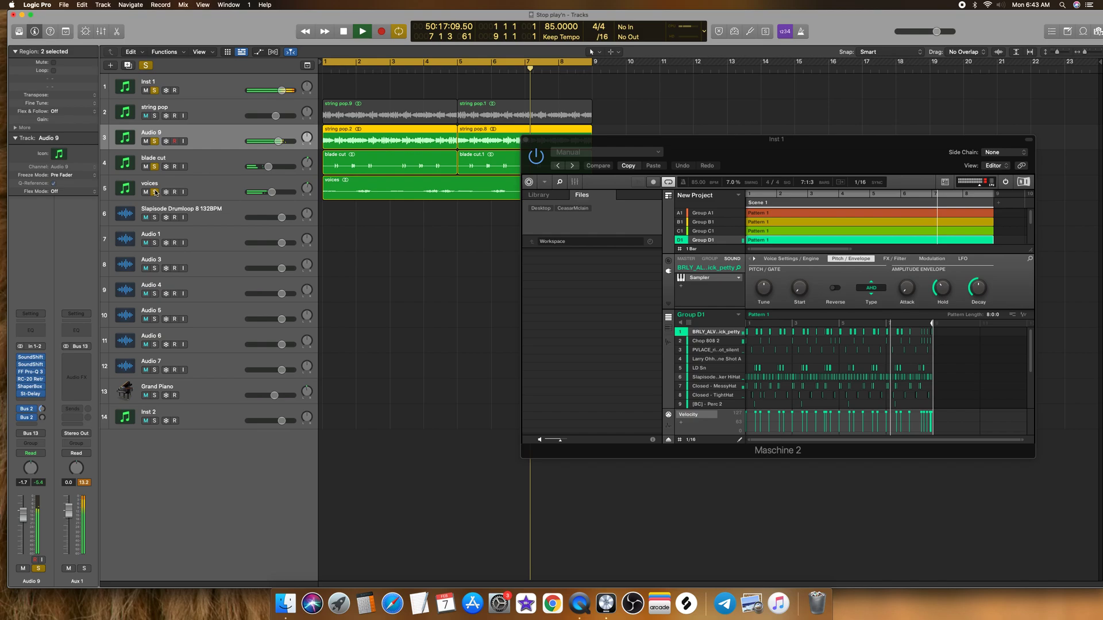
click(155, 191)
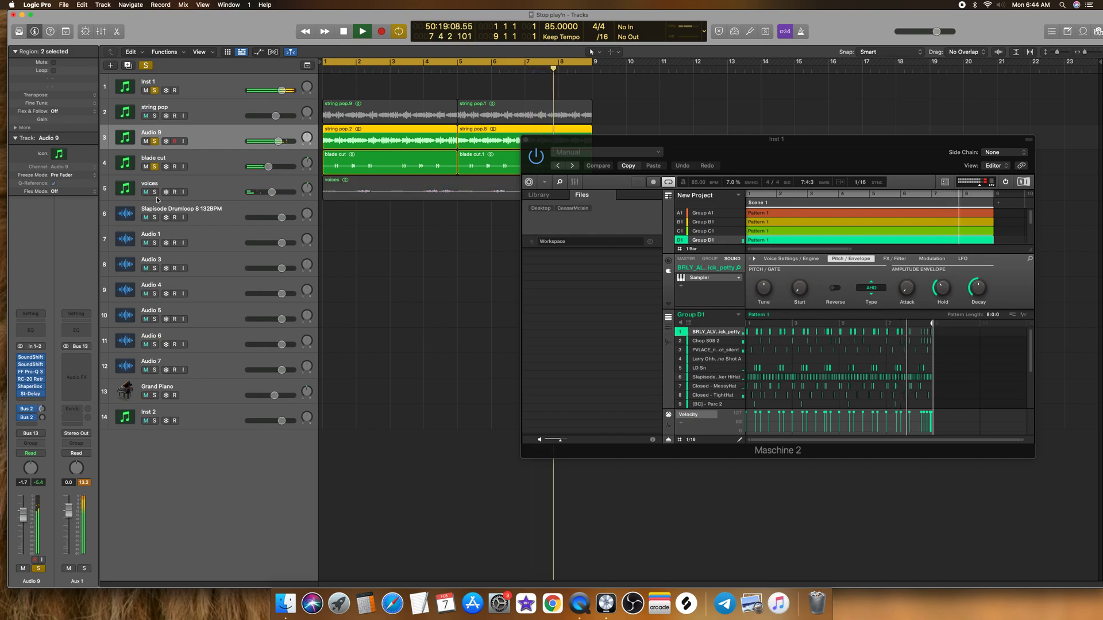
click(154, 192)
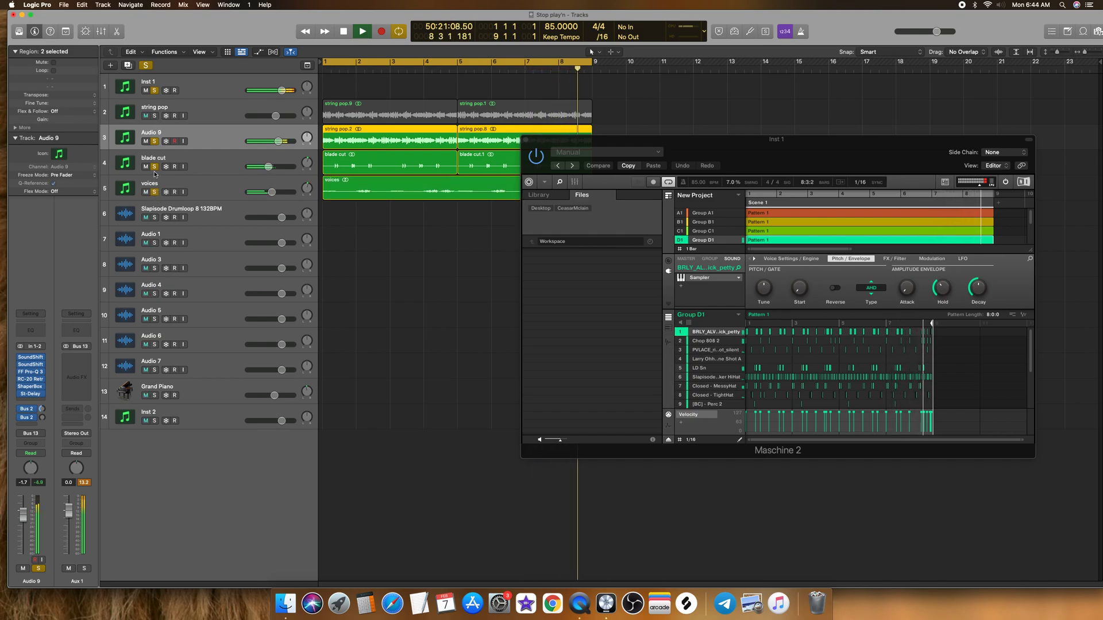
Step: Swap the soloed blade cut and Audio 9 tracks for string pop, keeping voices and Inst 1 soloed
click(154, 167)
click(155, 115)
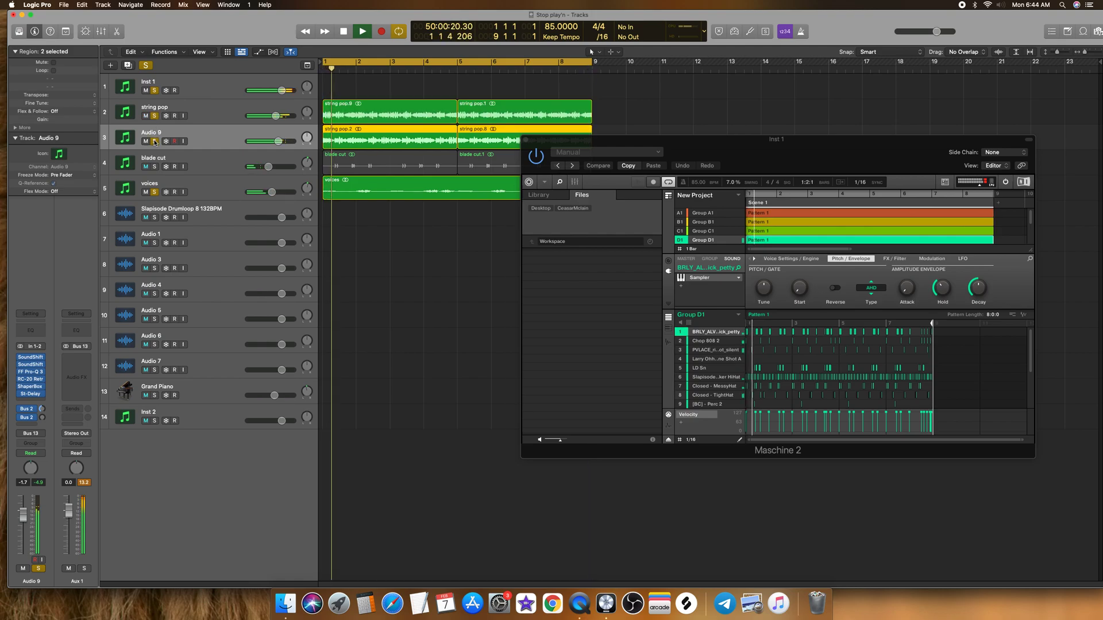
click(155, 141)
Step: Raise the voices track's volume to -2.7 dB
click(230, 188)
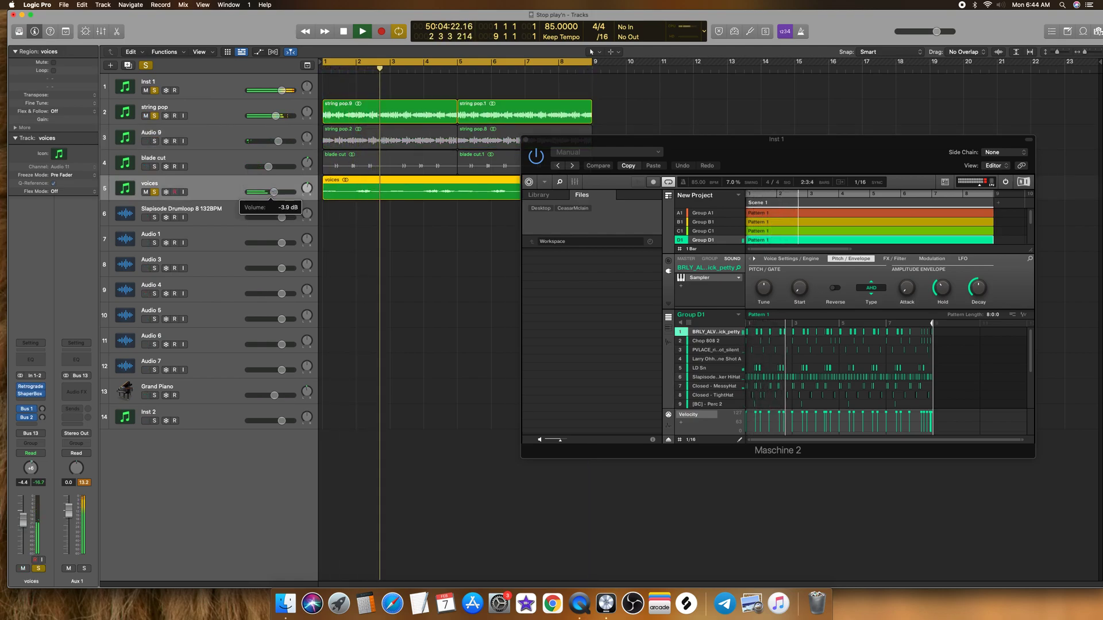
drag(272, 192, 274, 192)
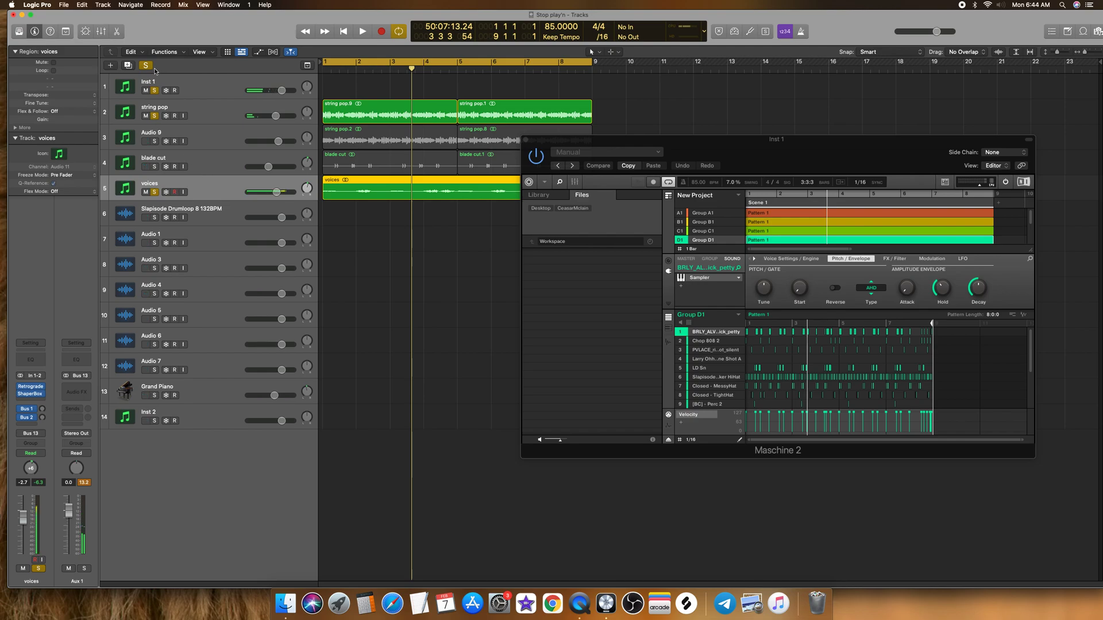
drag(558, 147, 539, 144)
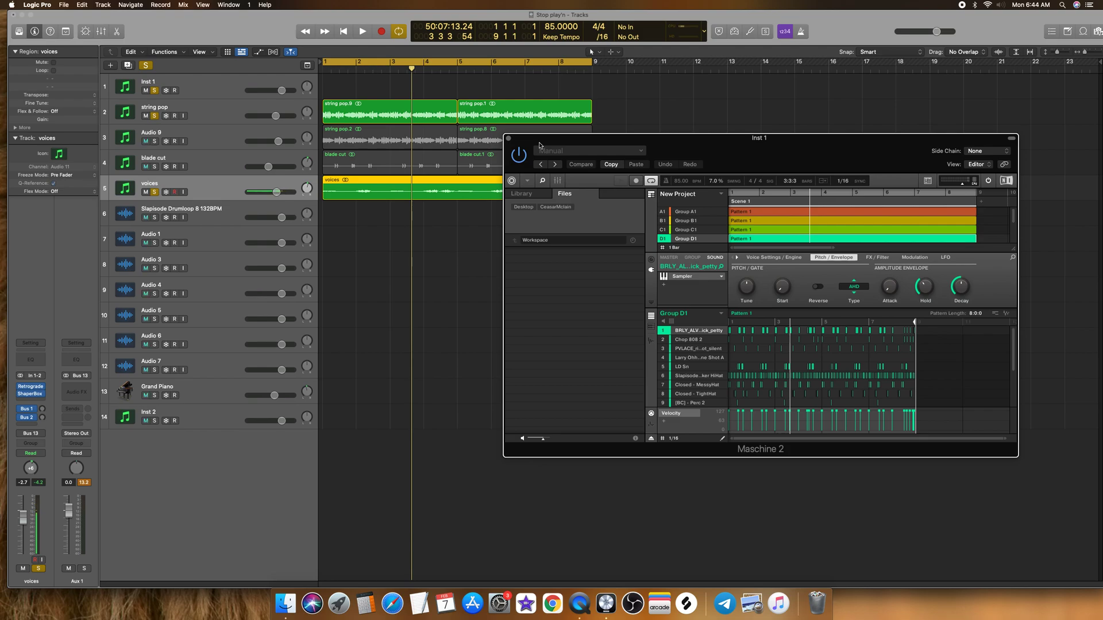
mouse_move(556, 144)
mouse_down()
mouse_move(501, 167)
mouse_move(541, 159)
mouse_up()
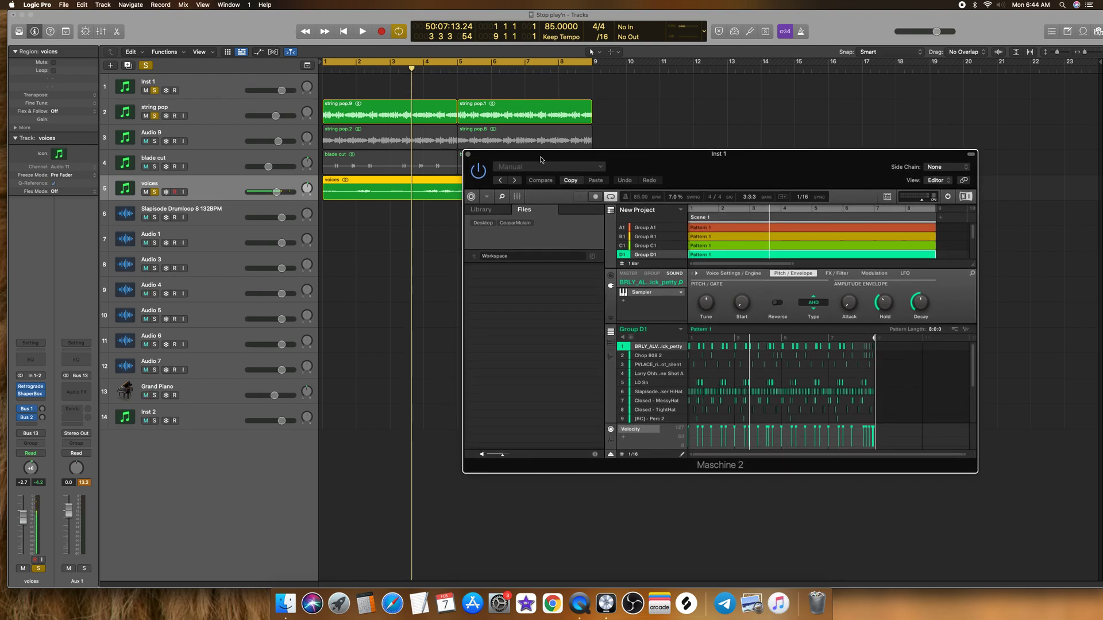
Step: Clear all solos, solo only the Inst 1 track and play back its Maschine drums briefly
click(148, 66)
click(155, 91)
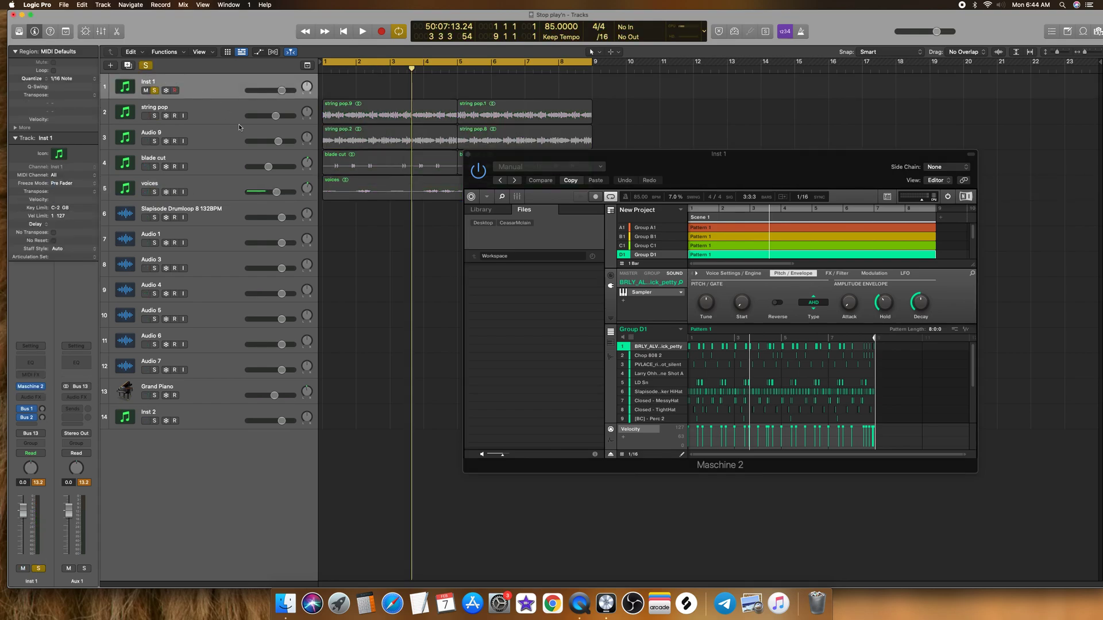
drag(744, 162, 745, 136)
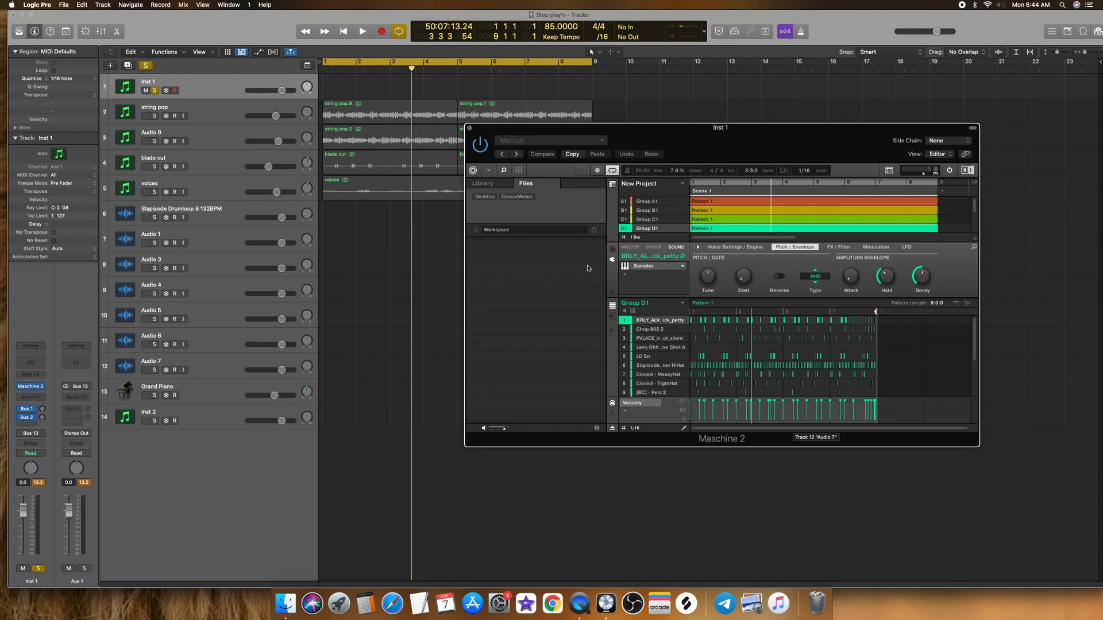
key(space)
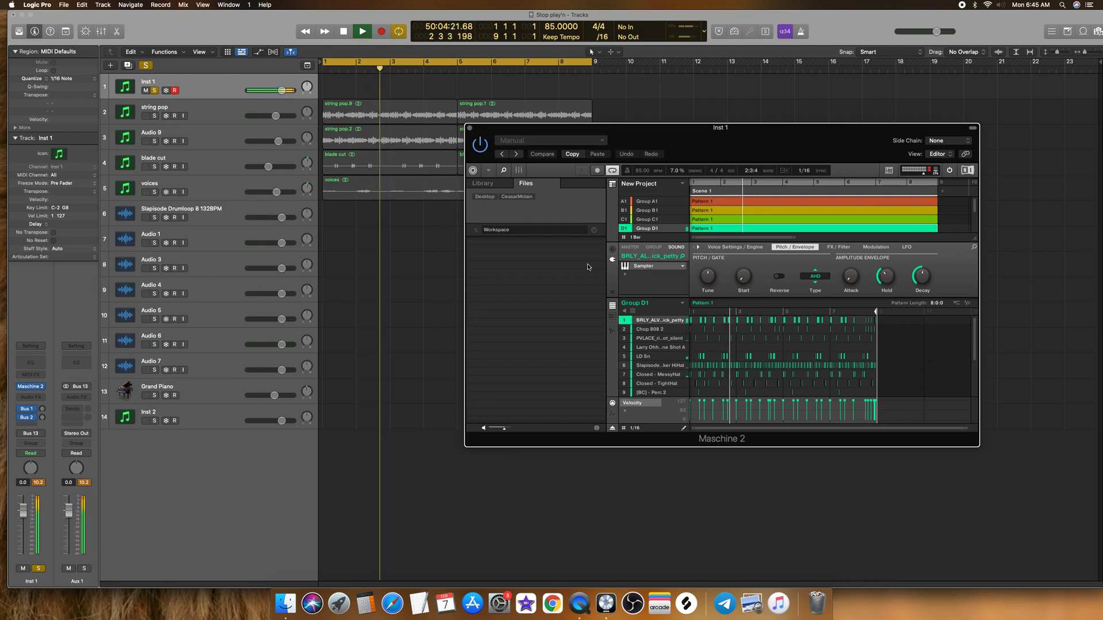
key(space)
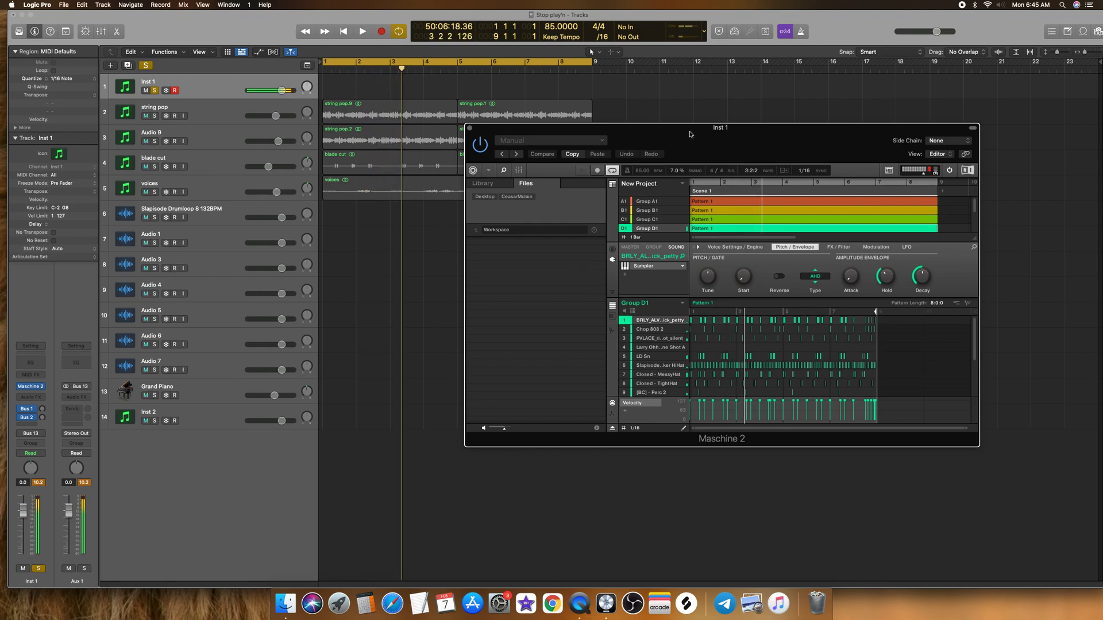
Step: Close and reopen the Maschine 2 plug-in on Inst 1, and zoom its pattern view out to the full pattern length
drag(695, 132, 616, 128)
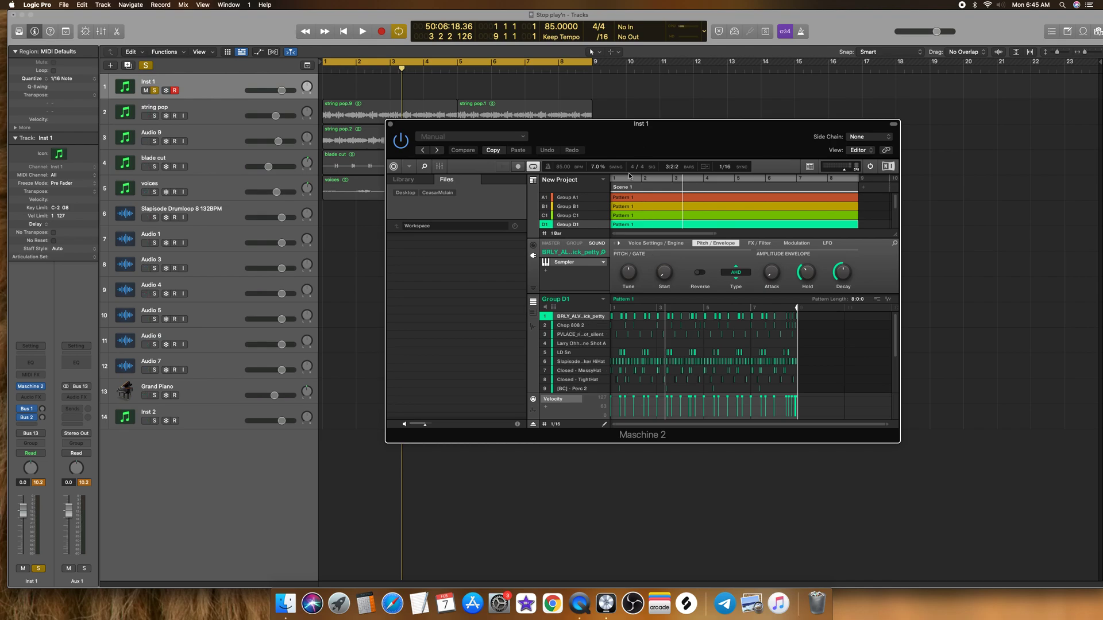
drag(685, 136, 703, 131)
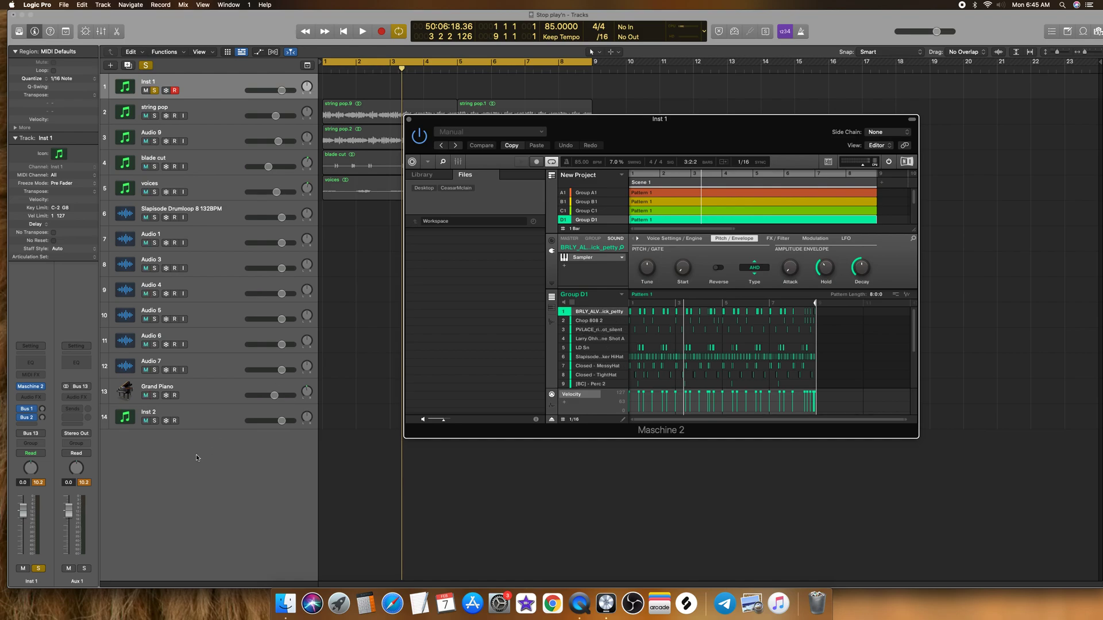
click(32, 388)
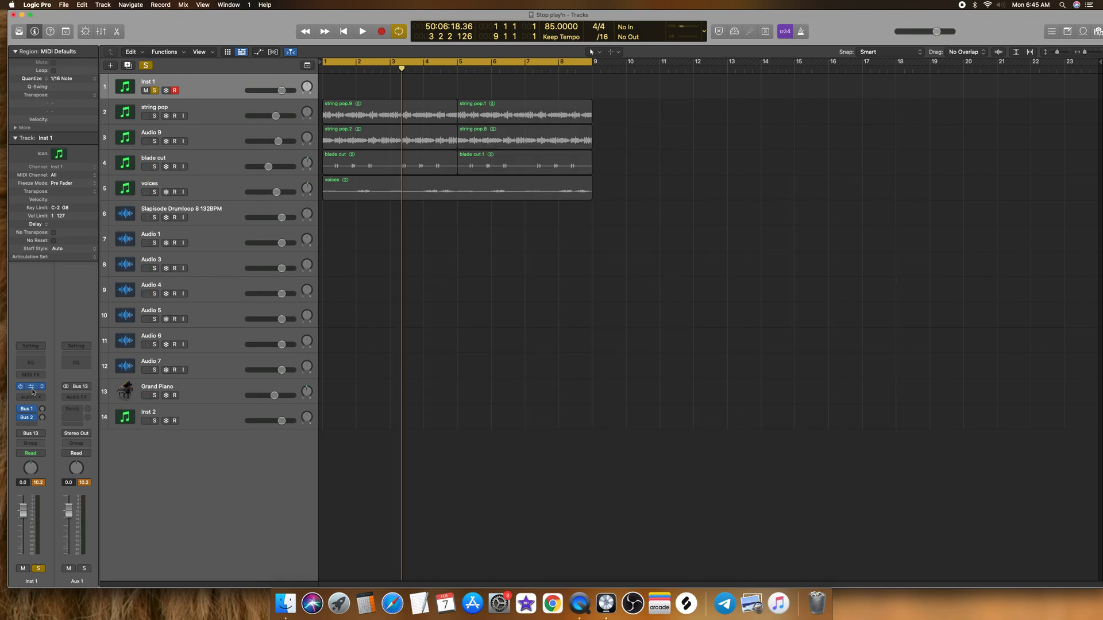
click(32, 388)
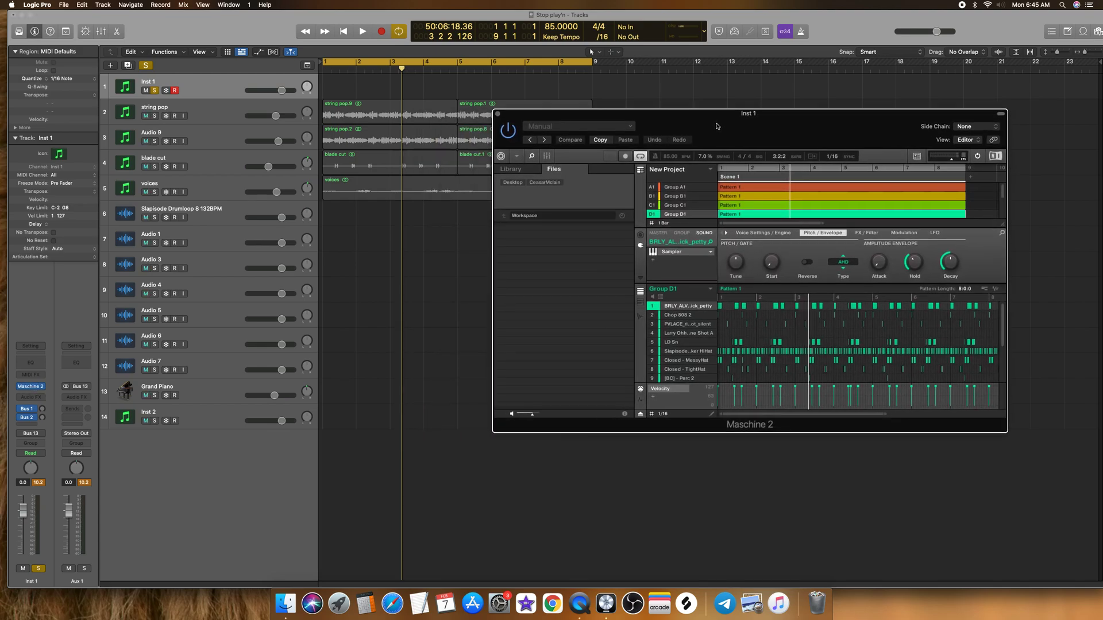
drag(885, 414, 995, 414)
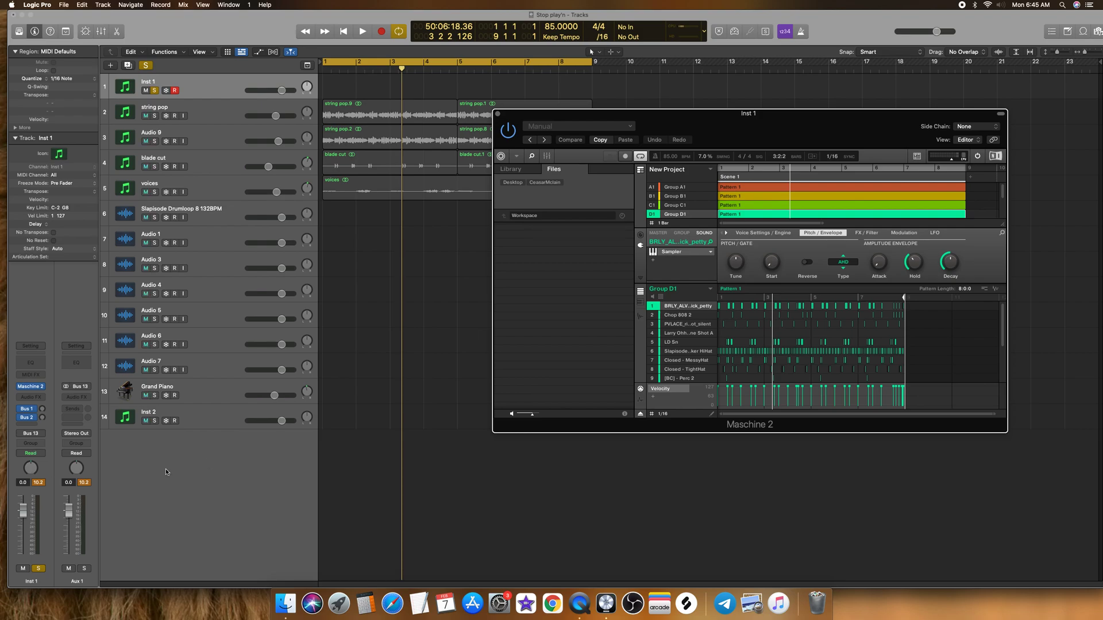
drag(778, 120, 699, 159)
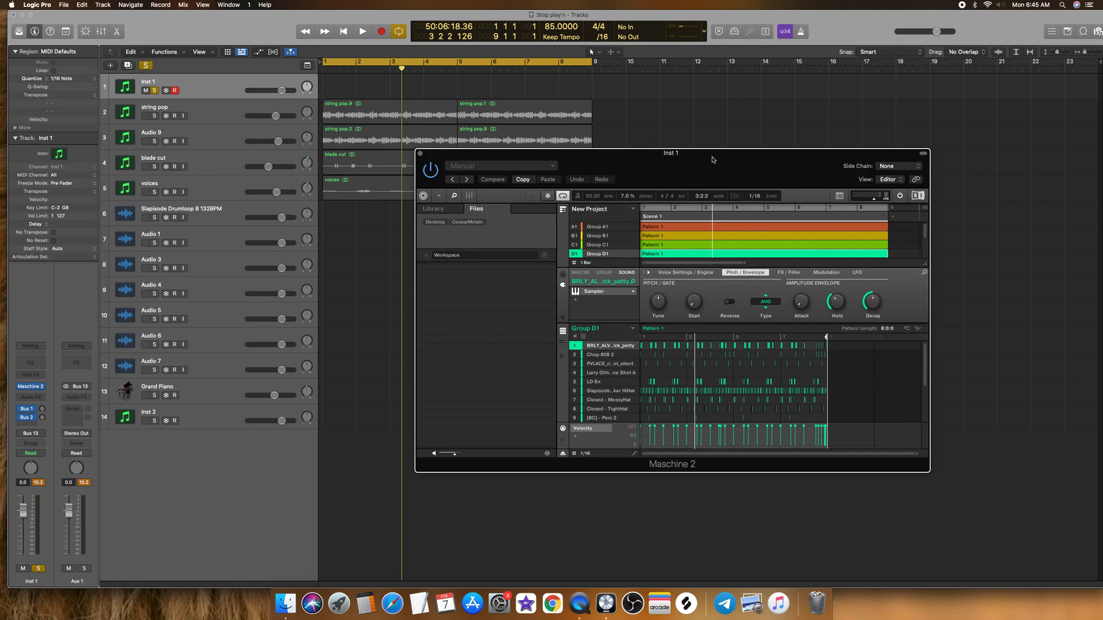
drag(712, 160, 725, 155)
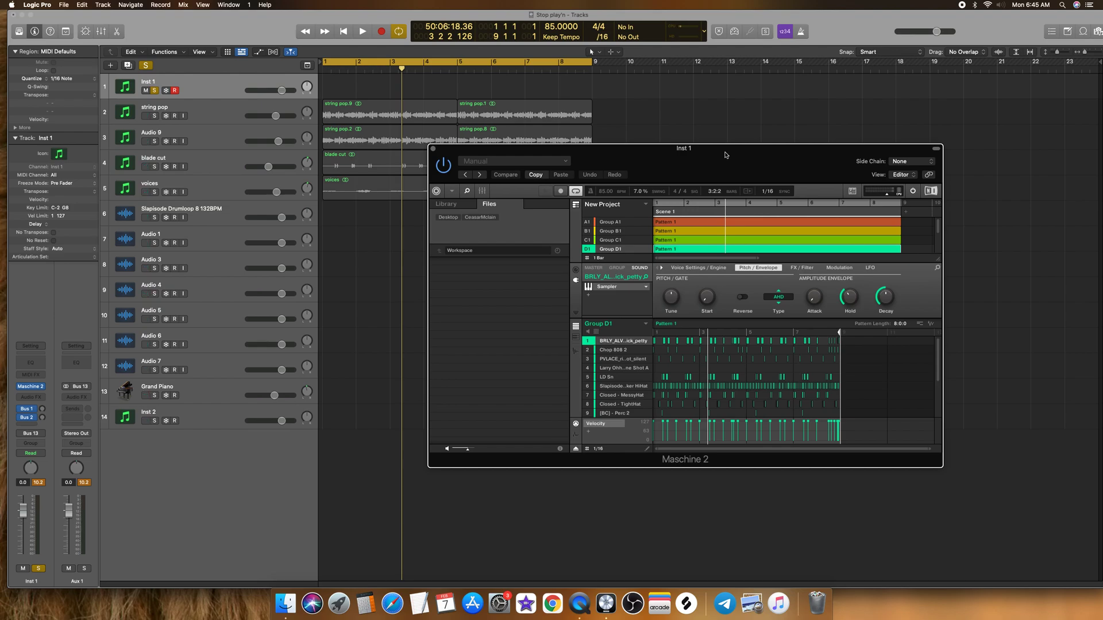
drag(725, 155, 738, 146)
Step: Look through Group D1's sound list, selecting the PVLACE, BRLY_ALV and Chop 808 2 sounds in turn
scroll(617, 358, down, 1)
scroll(618, 357, down, 2)
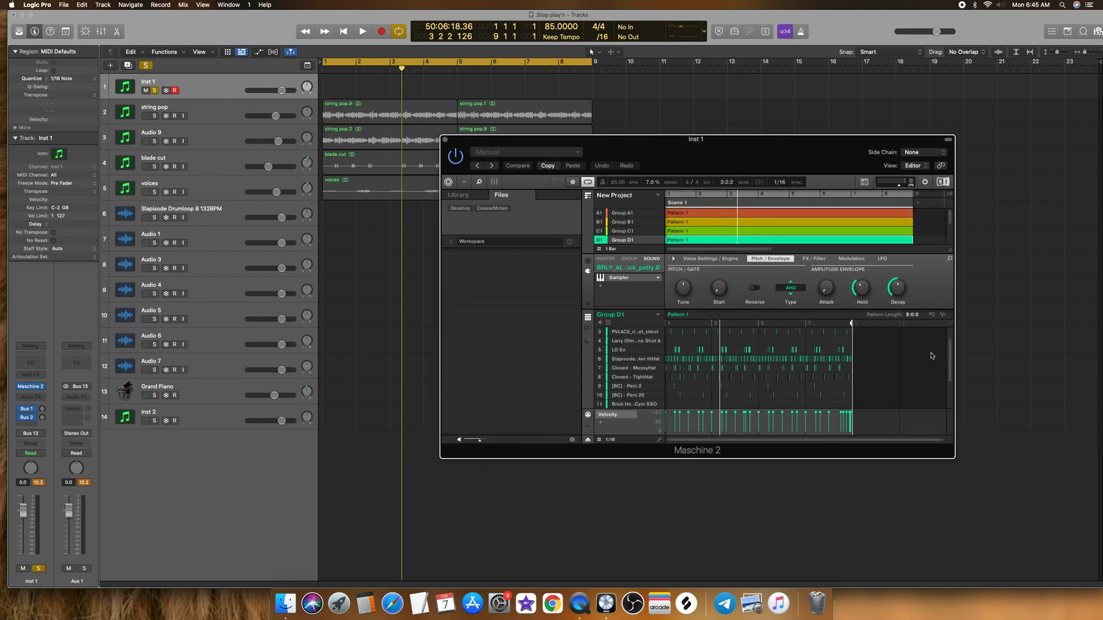
scroll(632, 356, up, 2)
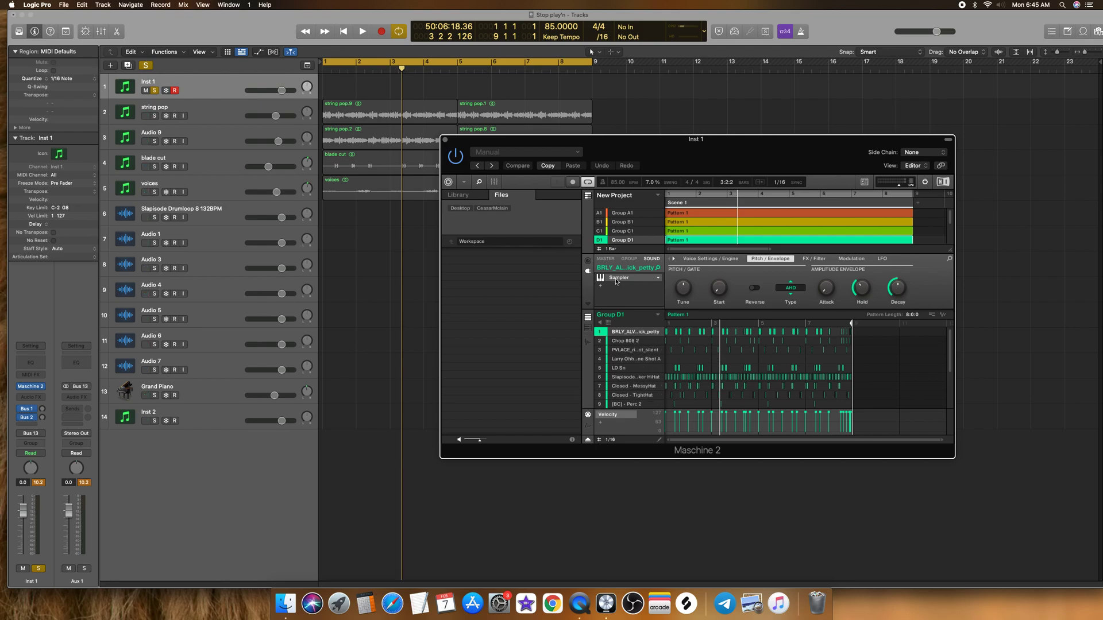
click(619, 349)
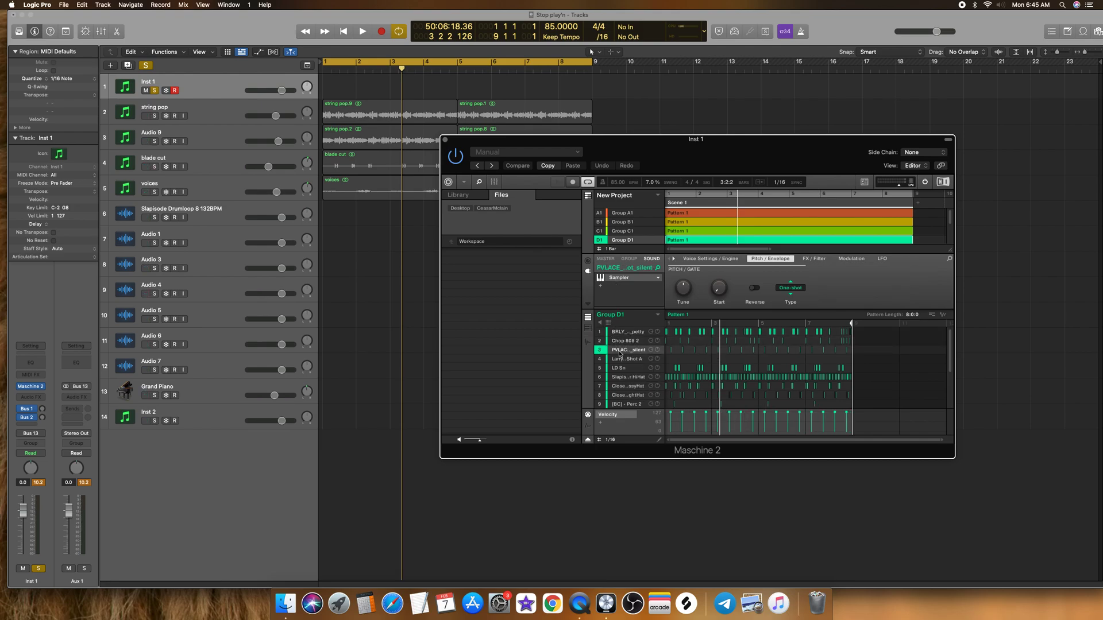
click(623, 333)
click(623, 342)
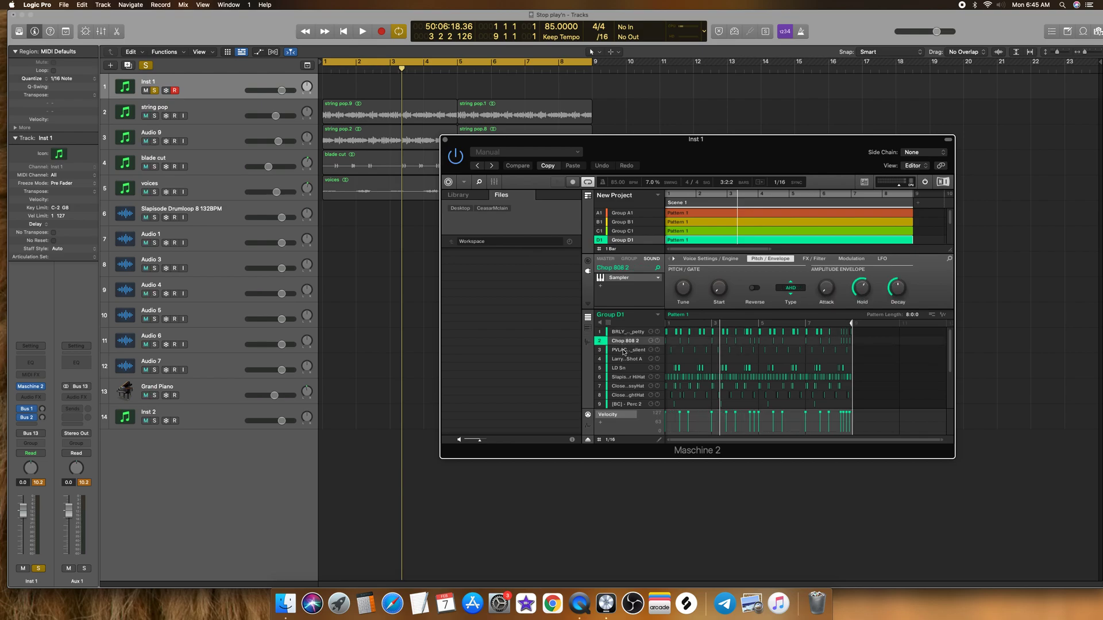
Step: Look through the rest of Group D1's sounds, selecting PVLACE, sound 4 and LD Sn and checking the percussion sounds further down
click(623, 352)
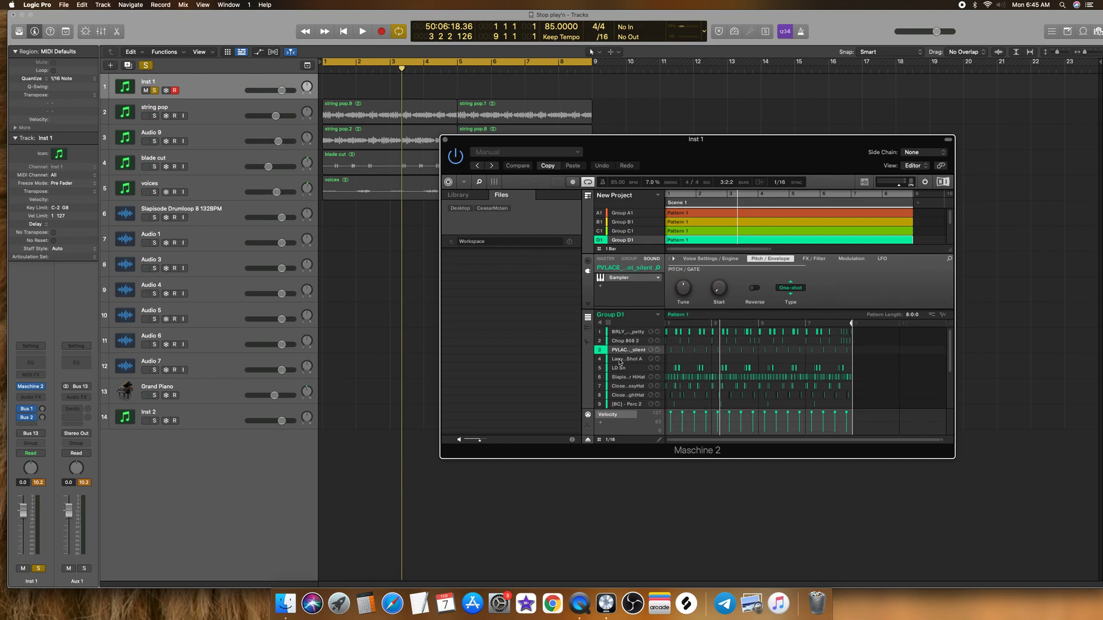
click(621, 360)
click(634, 374)
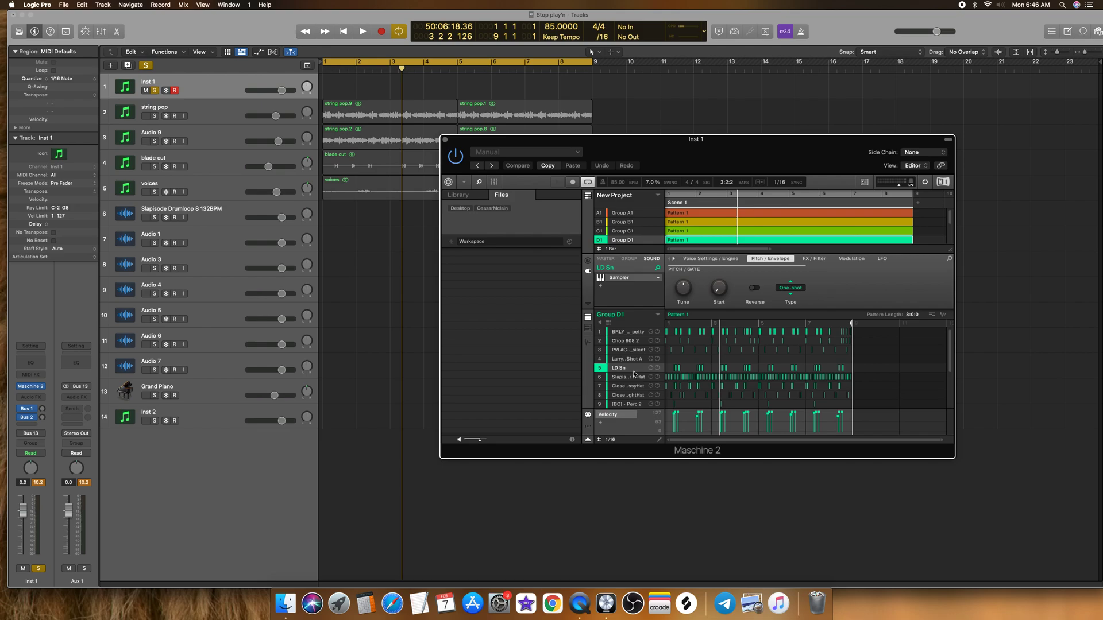
scroll(640, 390, down, 3)
scroll(641, 390, down, 2)
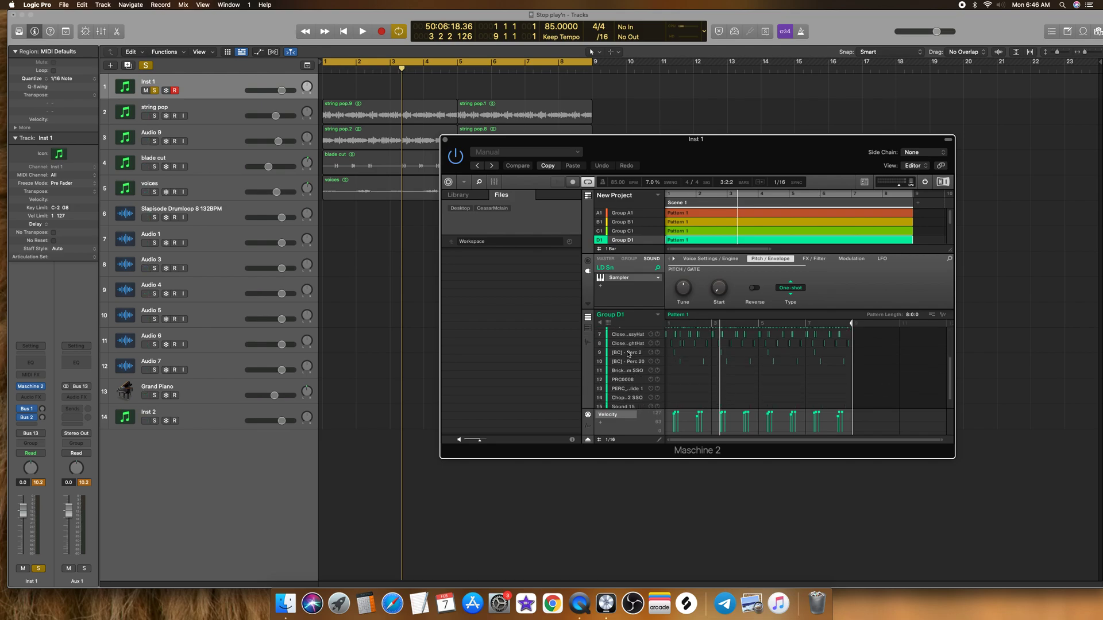
scroll(628, 354, up, 4)
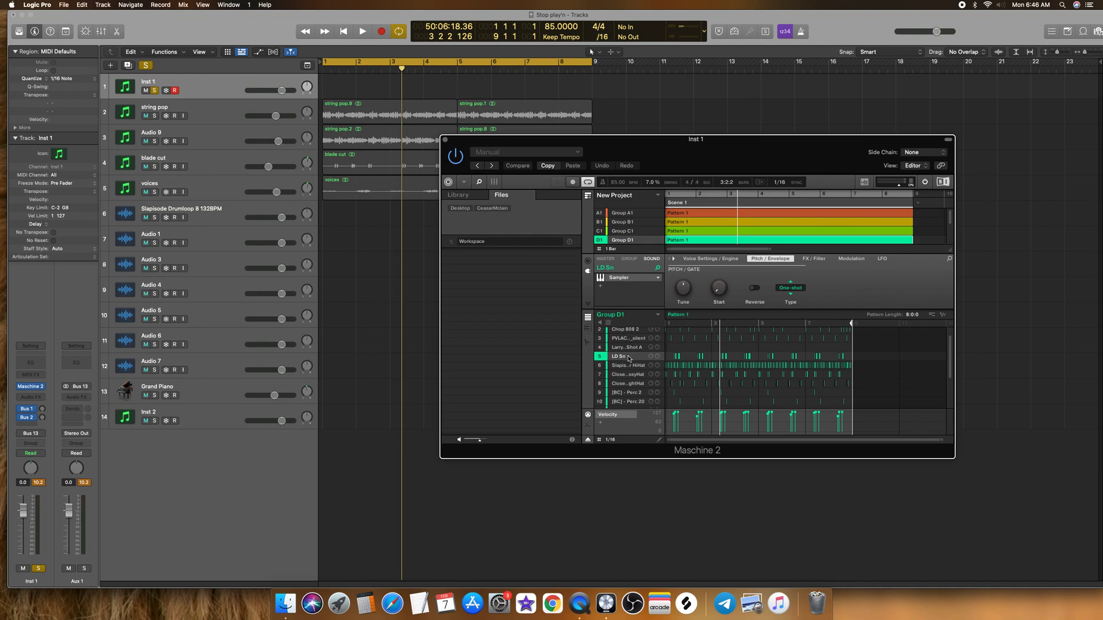
scroll(629, 358, up, 1)
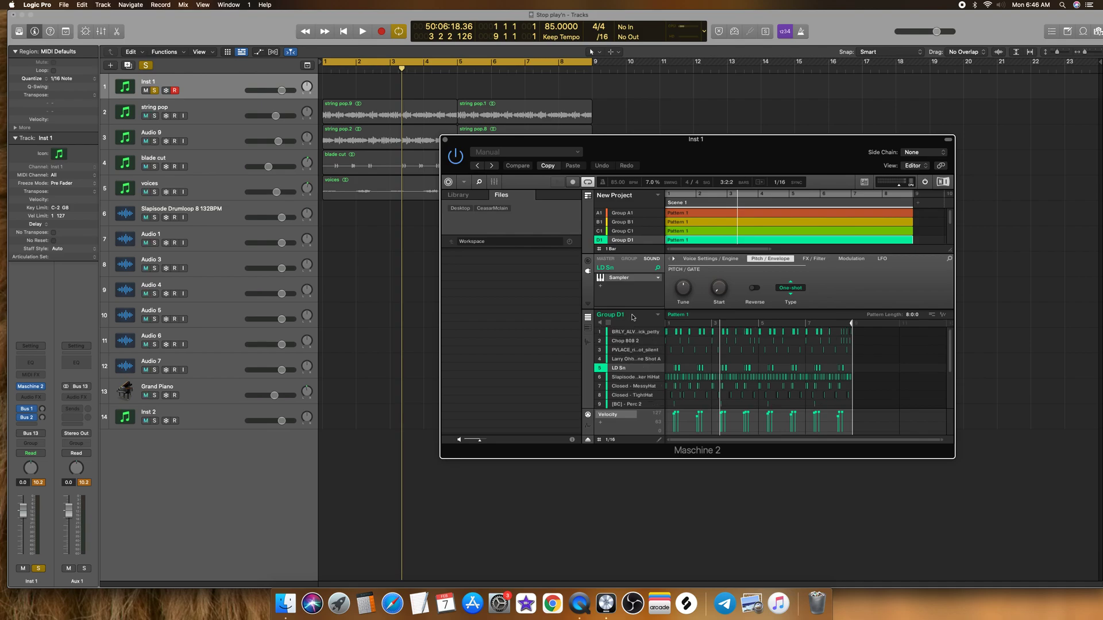
Step: Select the BRLY_ALV kick sound and reposition the Maschine 2 window beside the track list
drag(644, 154, 666, 142)
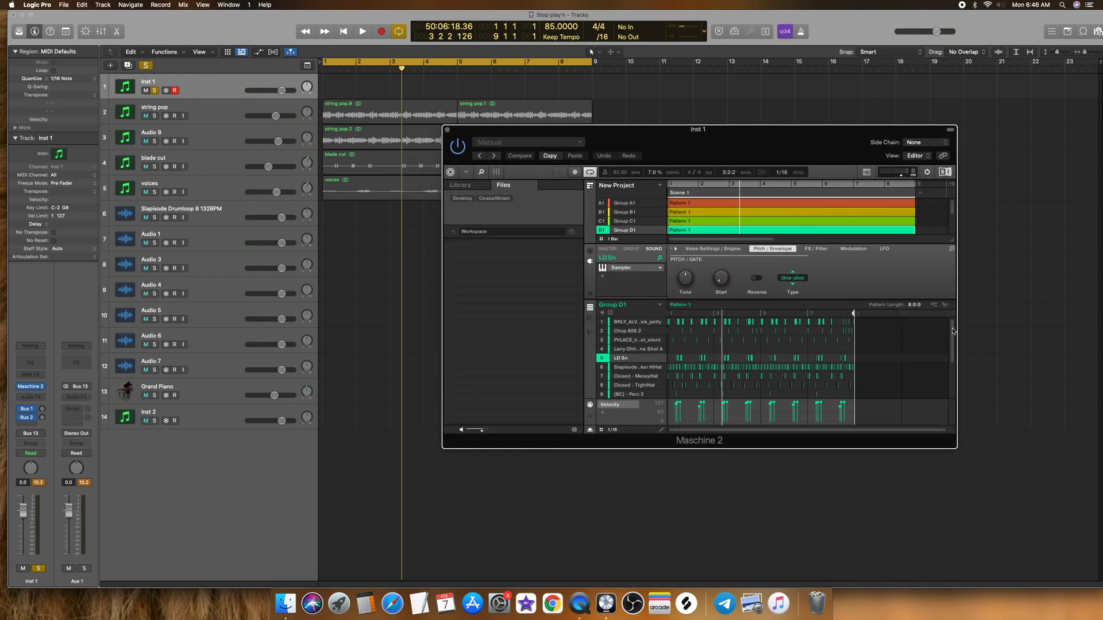
click(630, 322)
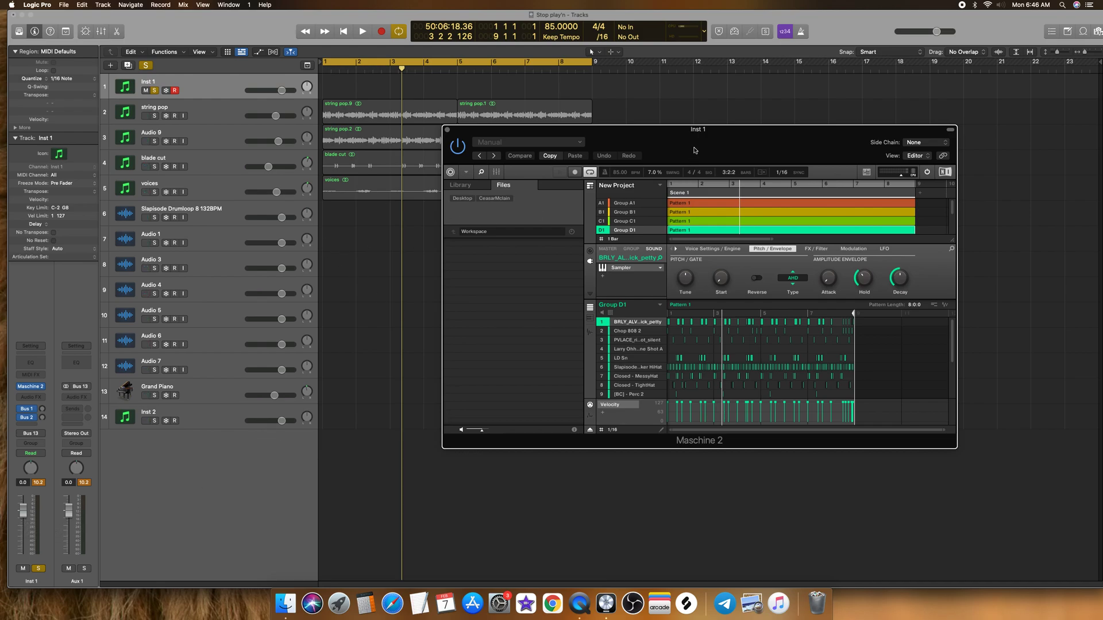
drag(693, 150, 769, 147)
click(185, 31)
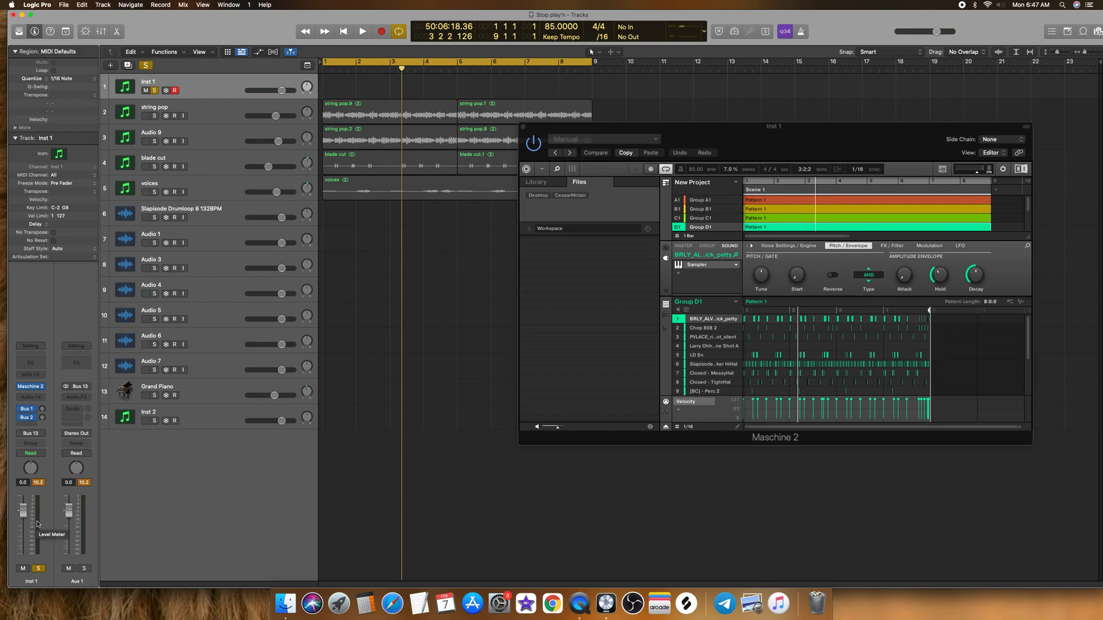
drag(630, 135, 593, 140)
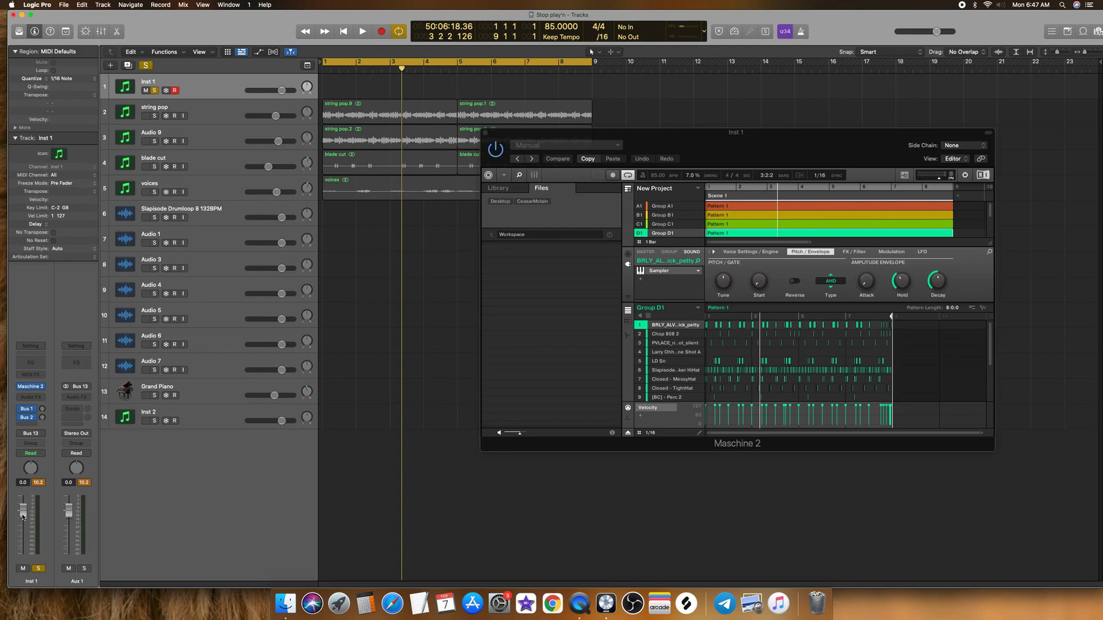
Step: Set the Inst 1 track's volume to 0 dB
drag(23, 516, 23, 518)
double_click(23, 484)
text(0)
key(Return)
Step: Audition Group D1's Chop 808 2, PVLACE, LD Sn, Slapisode HiHat, Closed - MessyHat and Closed - TightHat sounds in turn
click(687, 336)
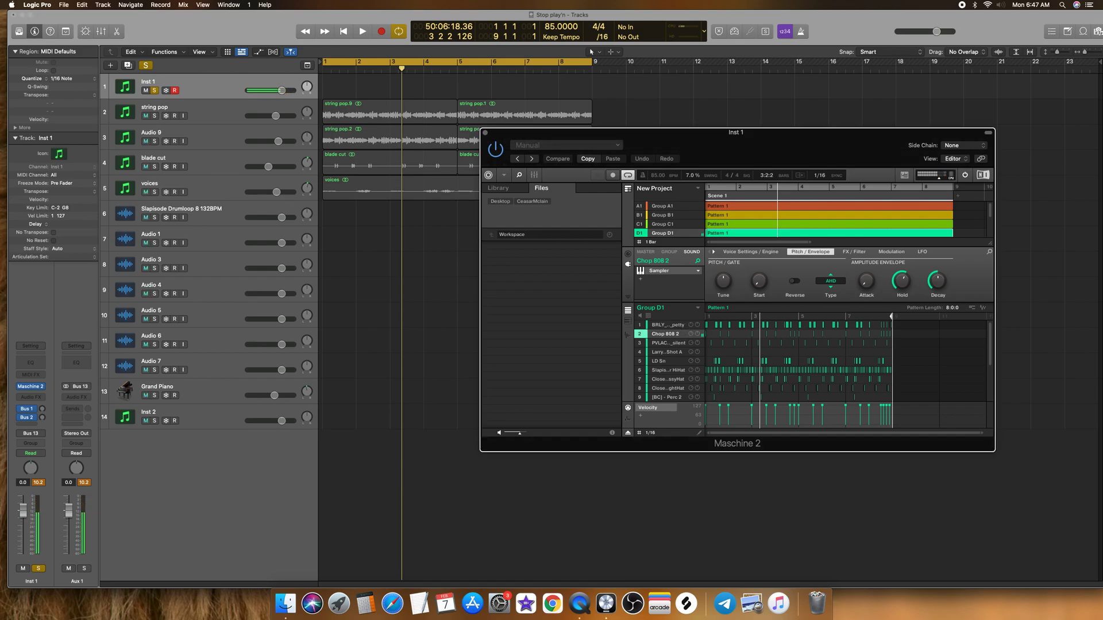
click(672, 343)
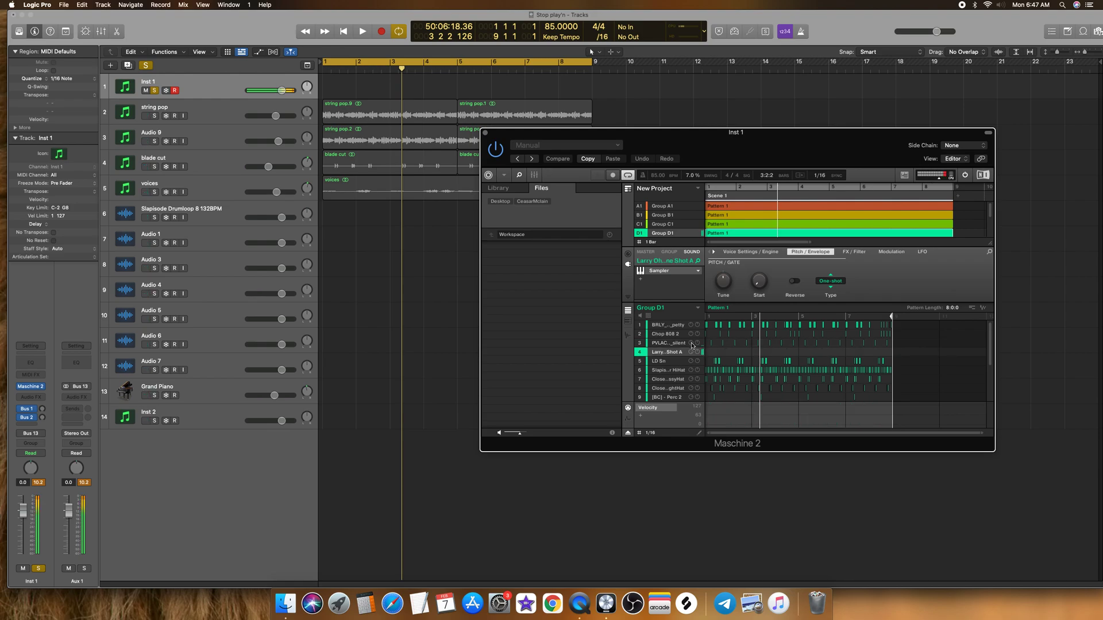
click(679, 361)
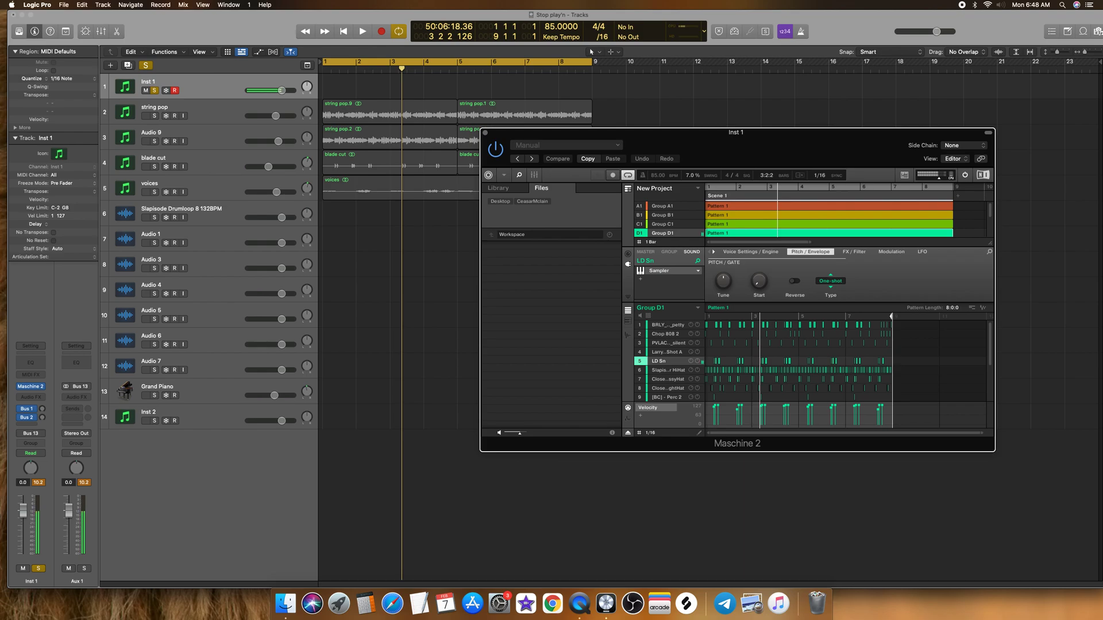
click(681, 370)
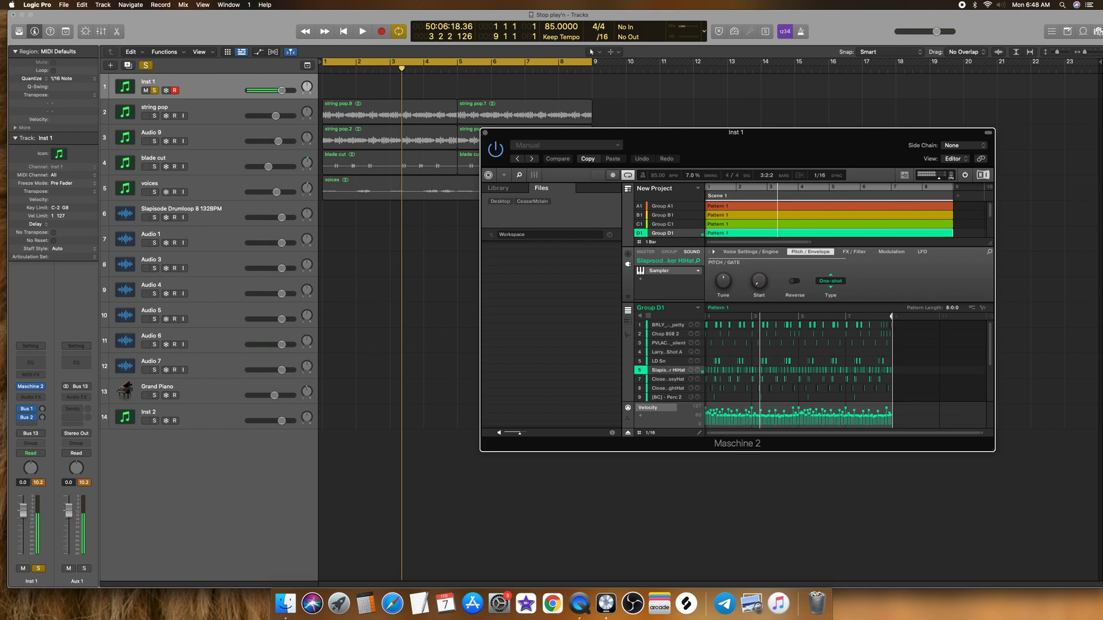
click(688, 379)
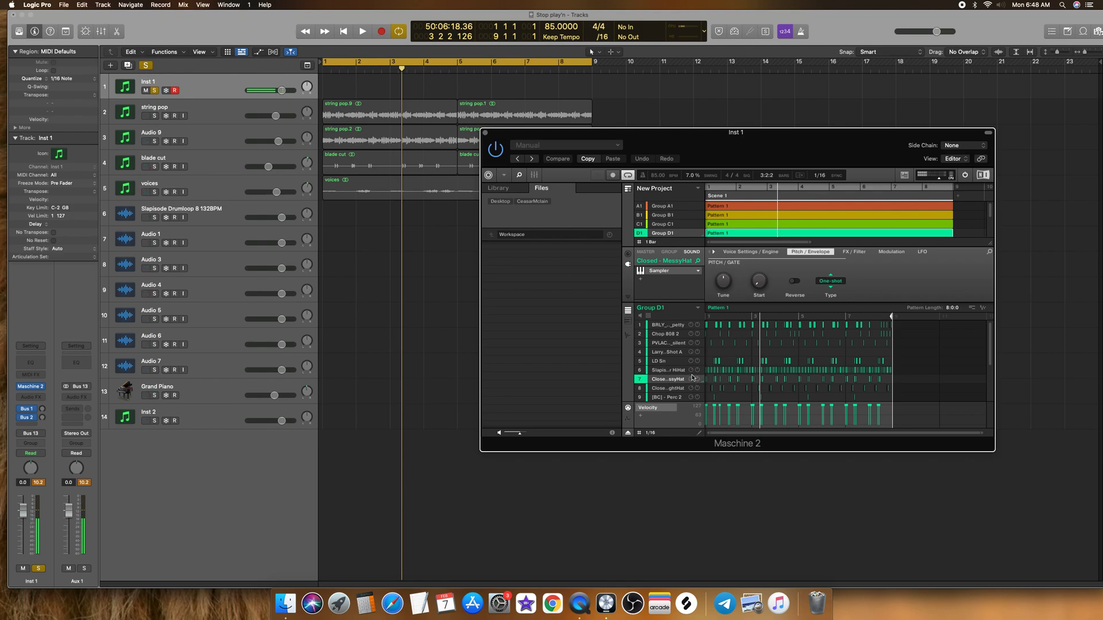
click(677, 388)
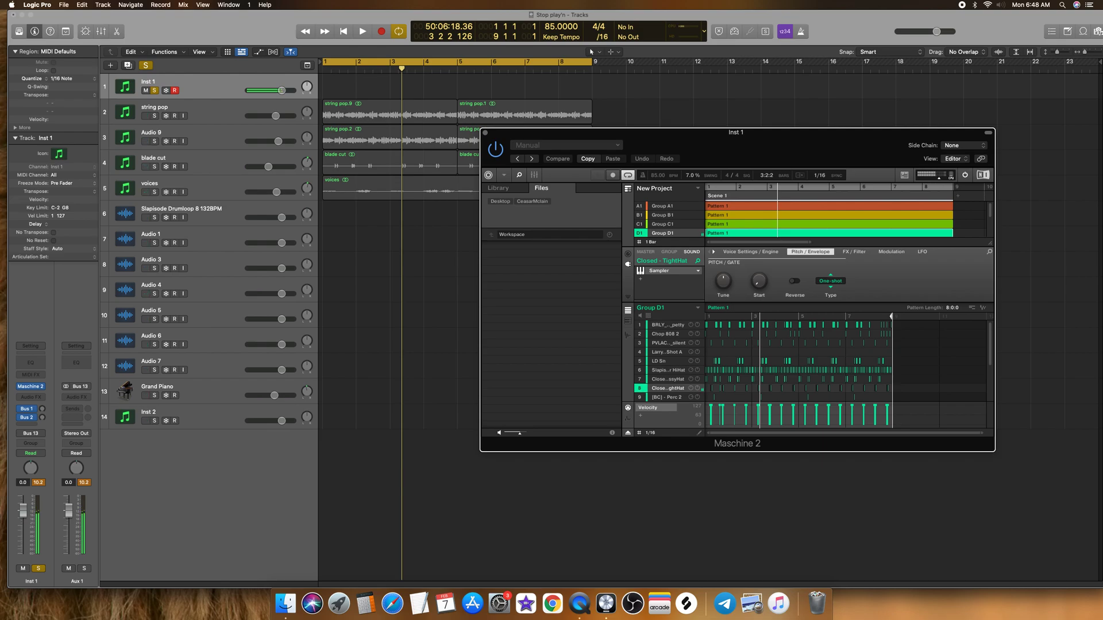
Step: Audition the [BC] - Perc 2 and [BC] - Perc 20 sounds in Group D1
scroll(676, 382, down, 1)
click(672, 385)
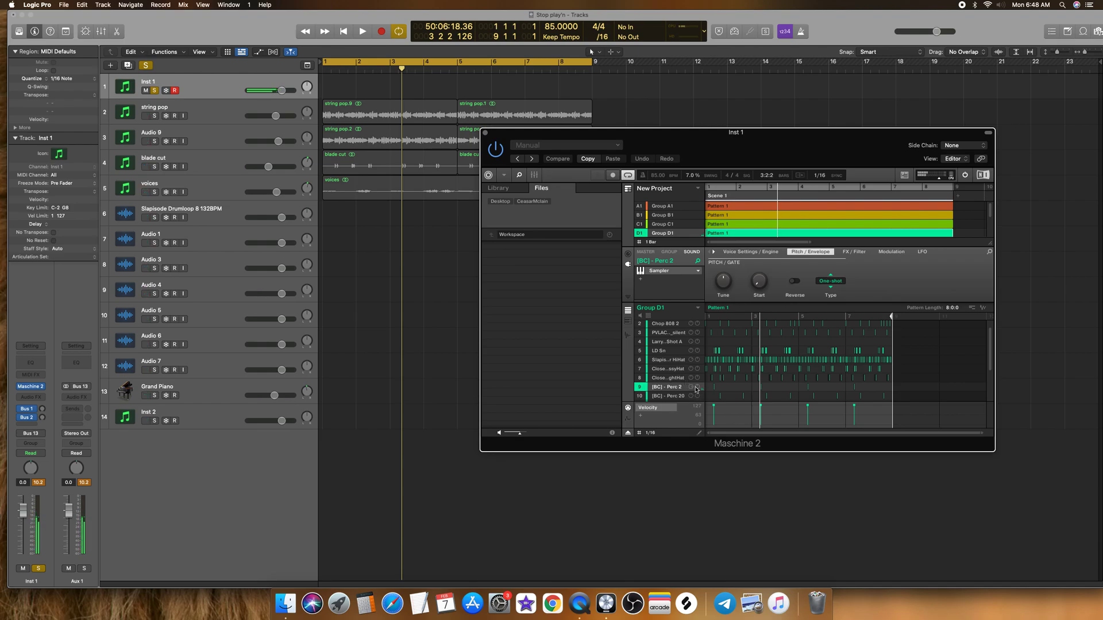
scroll(649, 383, down, 2)
click(669, 380)
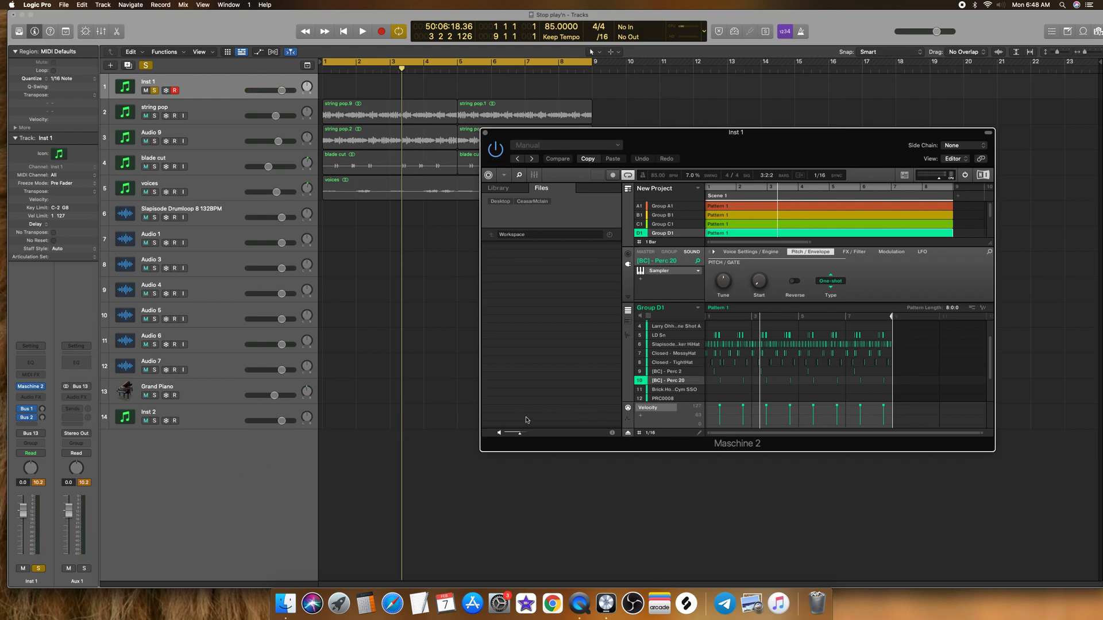
Step: Move the Maschine 2 window clear of the start of the track regions
drag(712, 134, 762, 142)
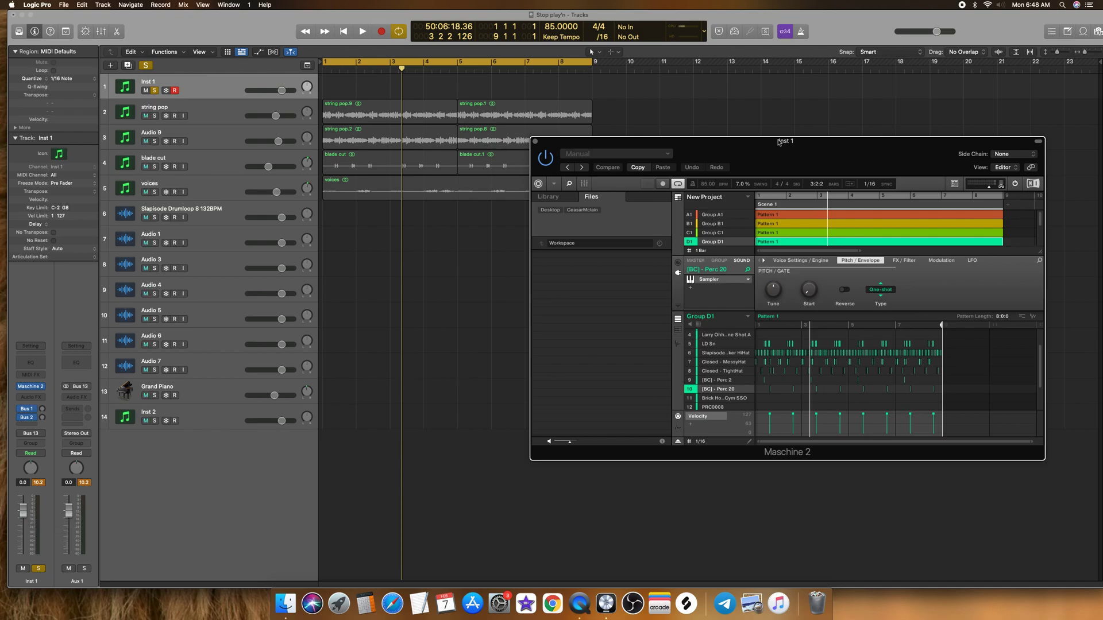
drag(777, 145, 766, 143)
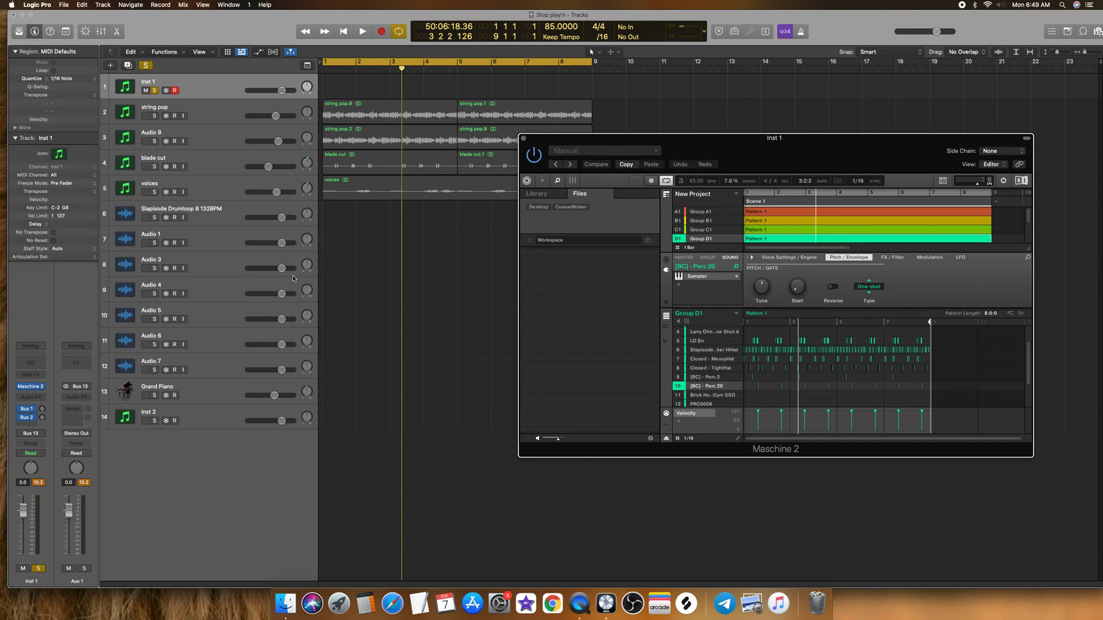
drag(754, 141, 756, 121)
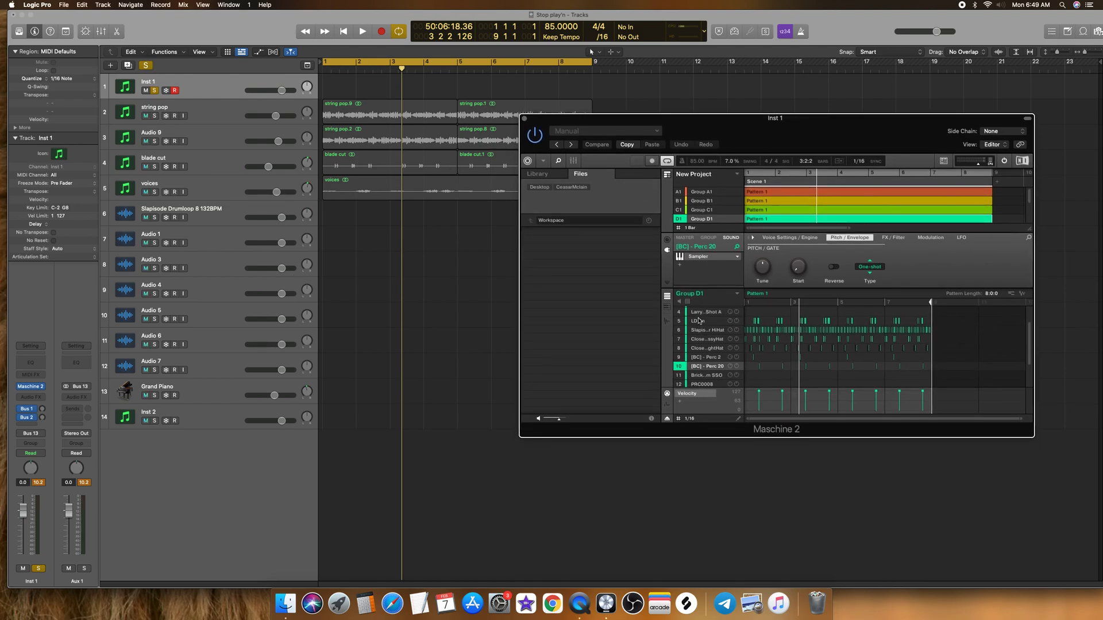
Step: Mute sounds 2 through 10 in Group D1 so only the BRLY_ALV kick plays
scroll(700, 317, up, 3)
click(679, 321)
click(679, 329)
click(680, 338)
click(680, 347)
click(680, 356)
click(679, 365)
click(679, 375)
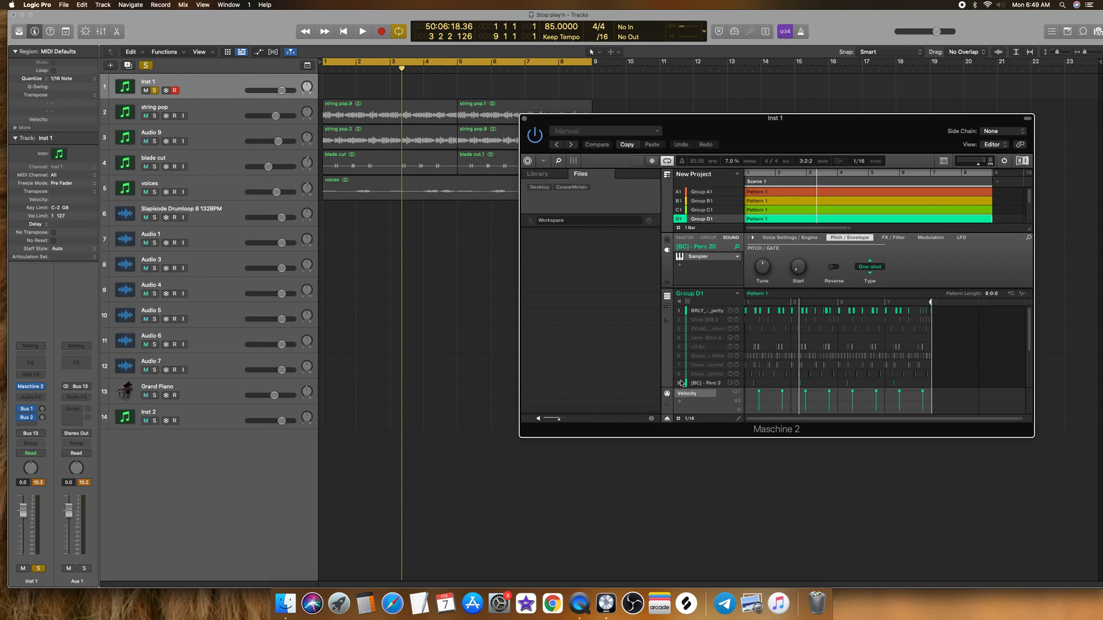
click(679, 384)
scroll(689, 347, down, 2)
click(680, 373)
scroll(694, 348, up, 2)
Step: Export the isolated BRLY_ALV kick pattern as audio onto the Slapisode Drumloop 8 track at bar 1
click(699, 311)
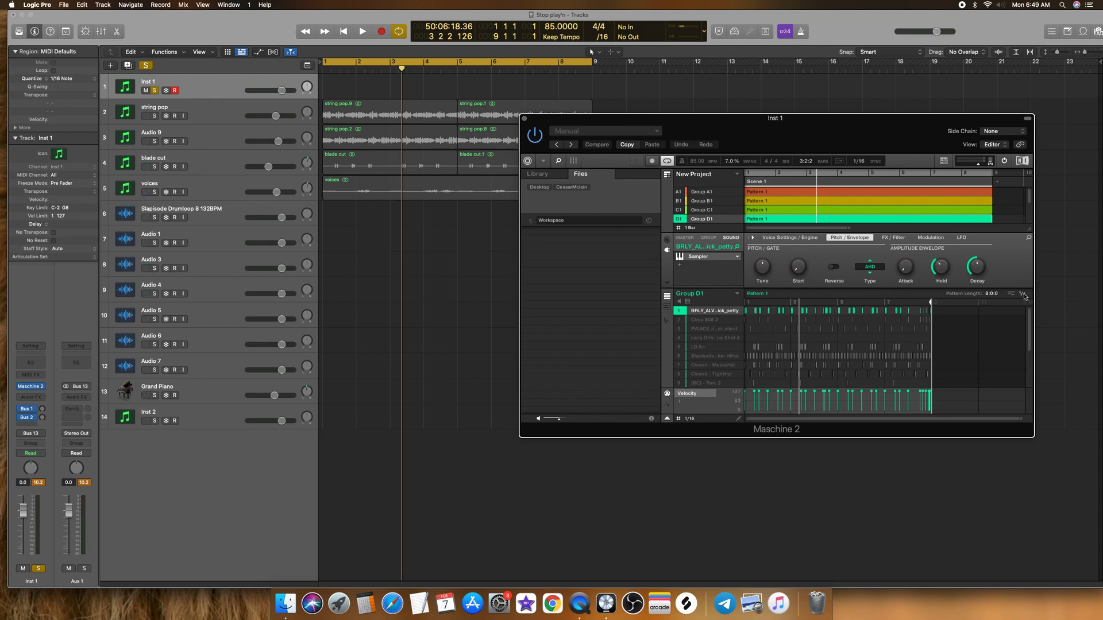
drag(1024, 296, 322, 217)
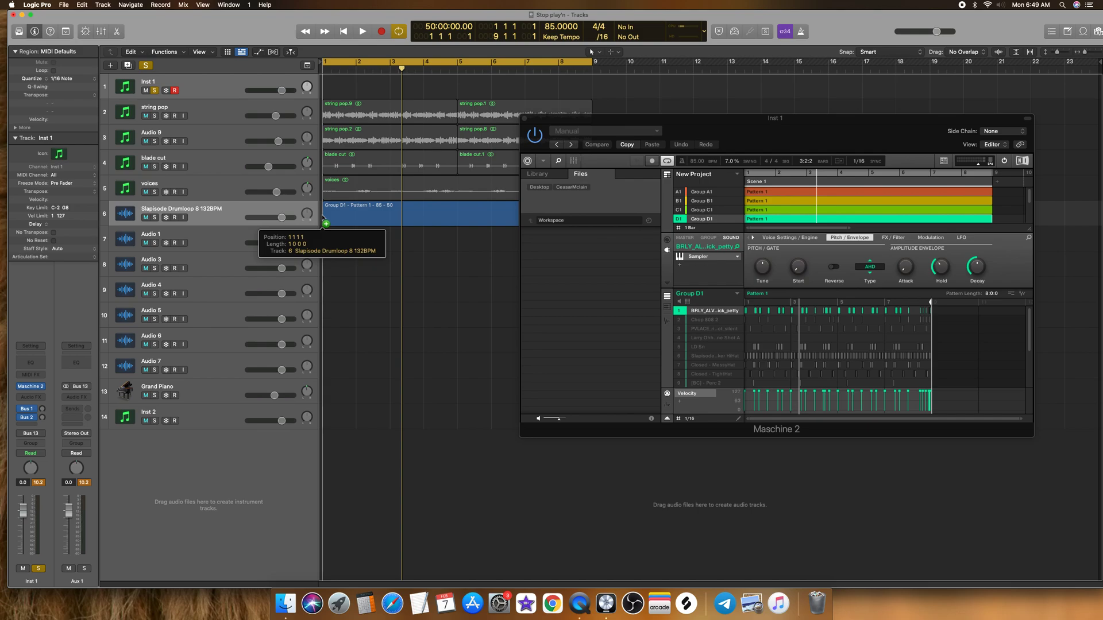
drag(323, 219, 323, 219)
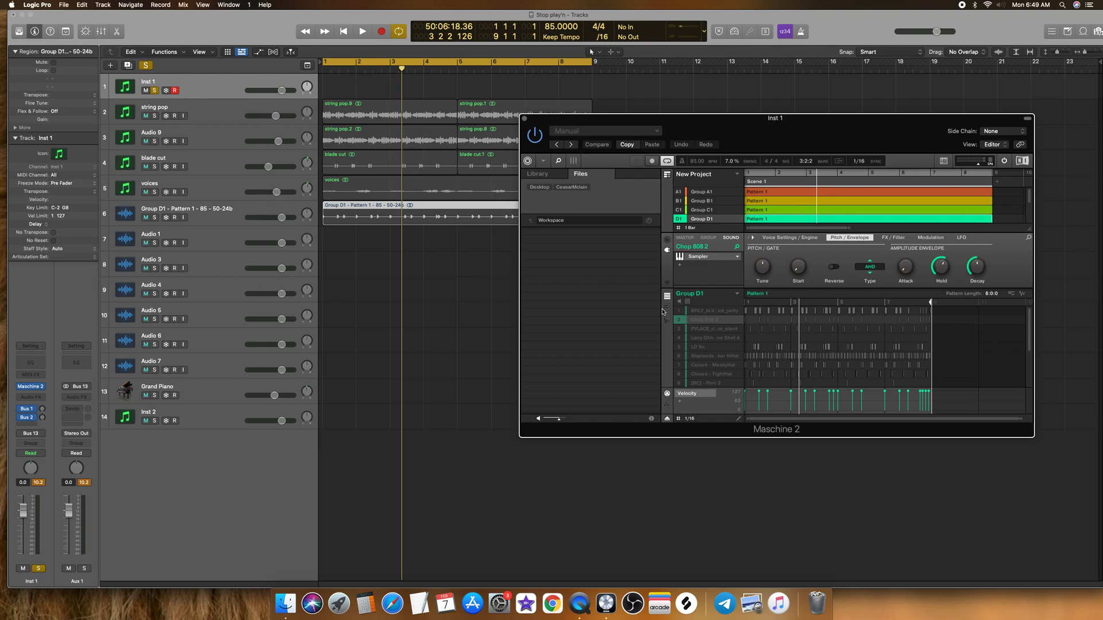
Step: Export the isolated Chop 808 2 pattern as audio onto the Audio 1 track at bar 1
drag(767, 129, 771, 122)
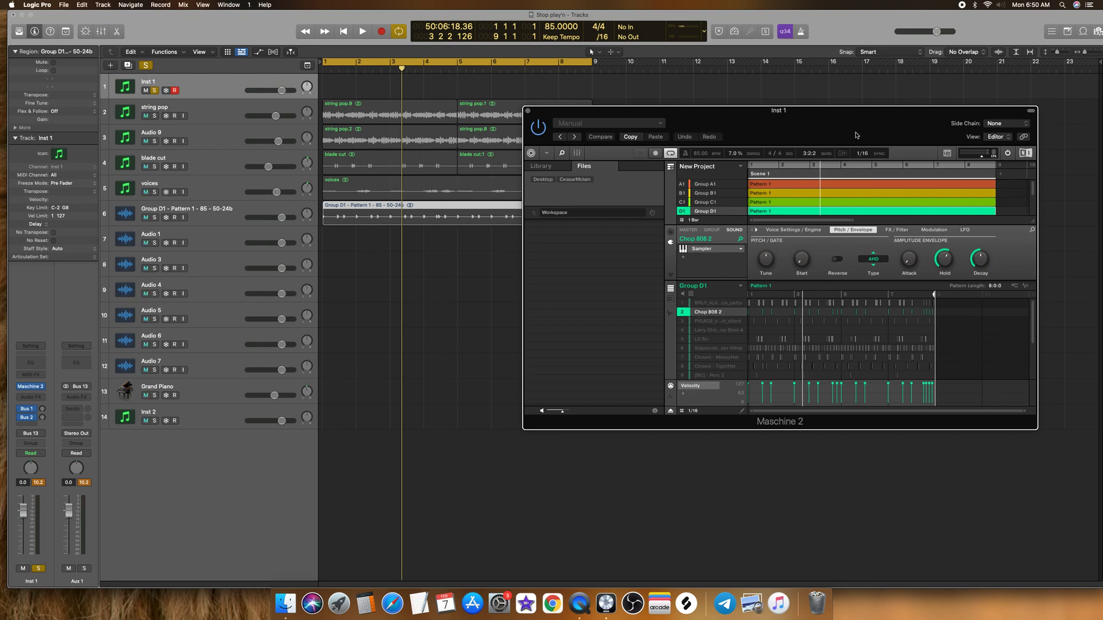
drag(857, 130, 855, 133)
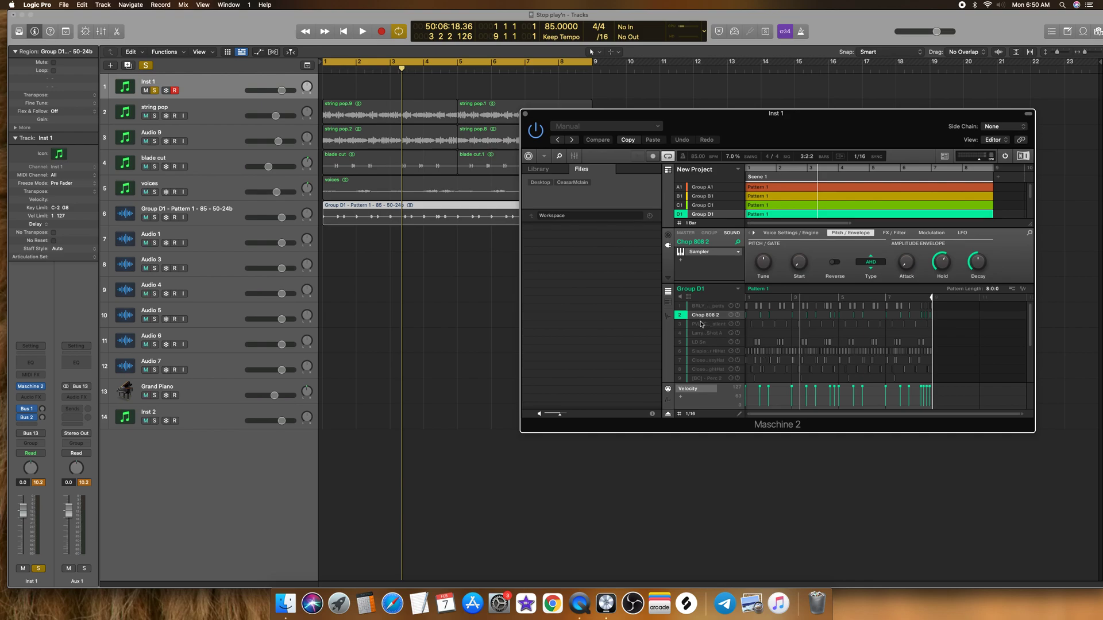
drag(1026, 292, 324, 240)
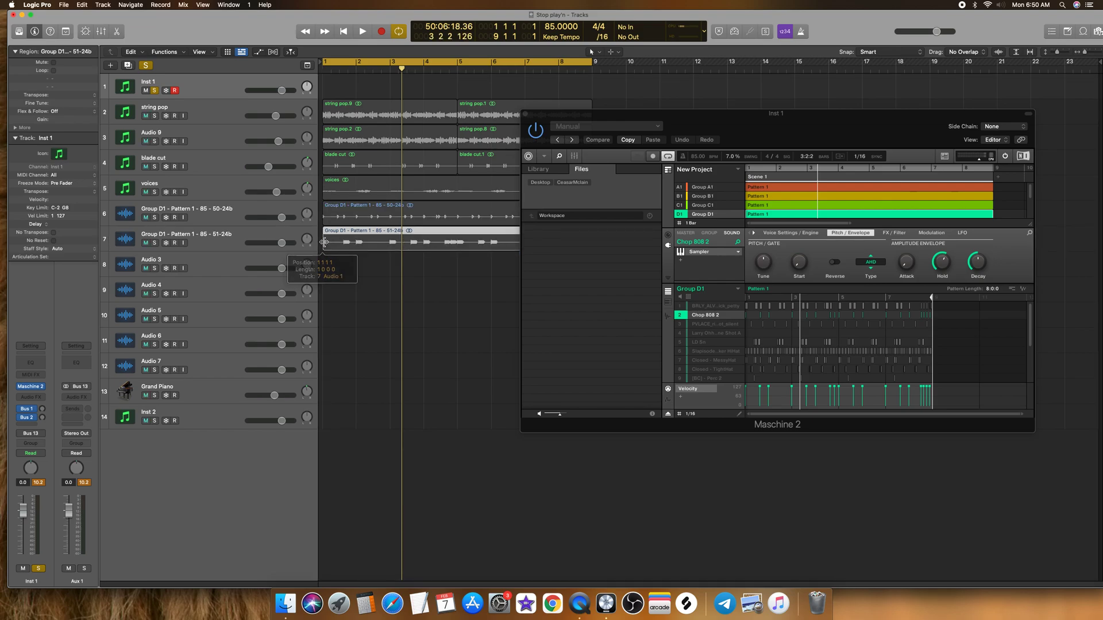
Step: Isolate the PVLACE and LD Sn sounds one at a time, exporting their pattern audio to the Audio 3 and Audio 4 tracks at bar 1
click(688, 325)
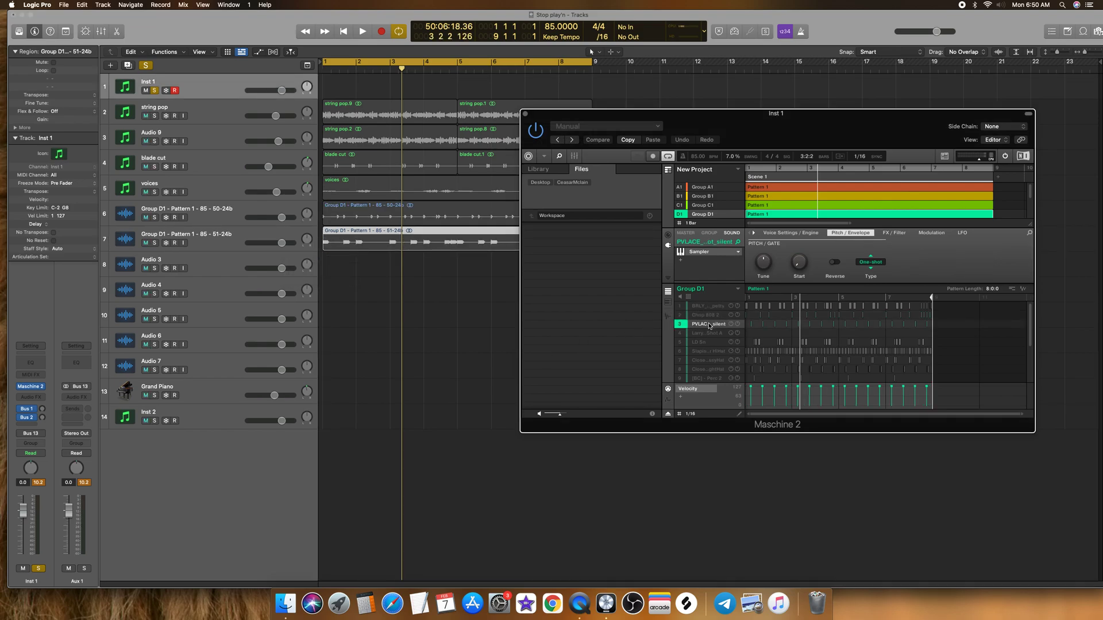
drag(1023, 290, 329, 270)
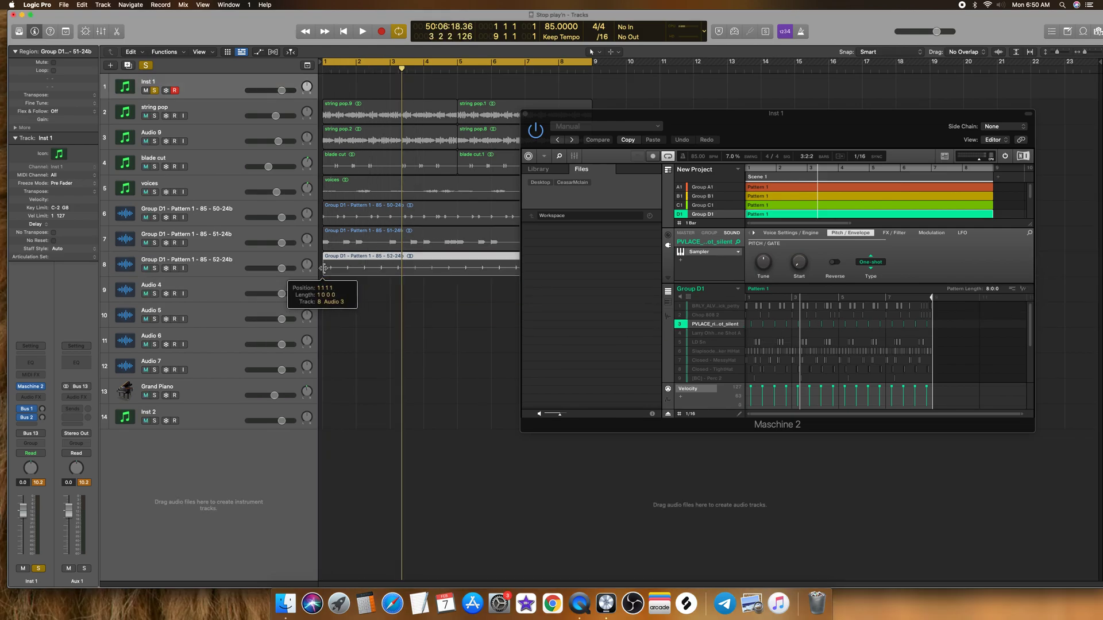
click(682, 327)
click(680, 342)
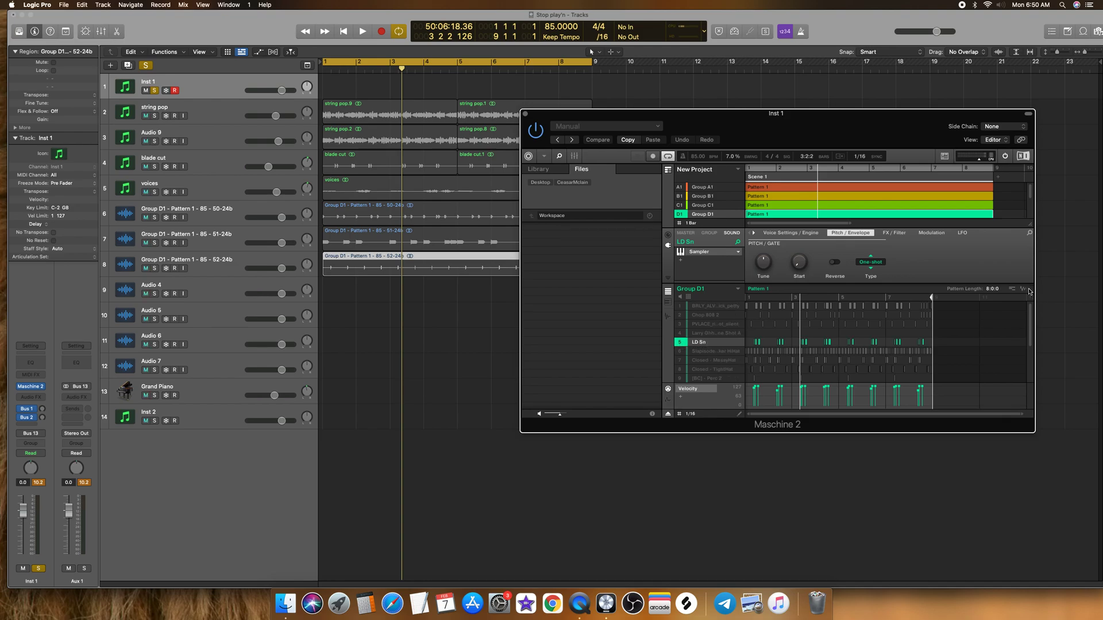
drag(1026, 292, 323, 292)
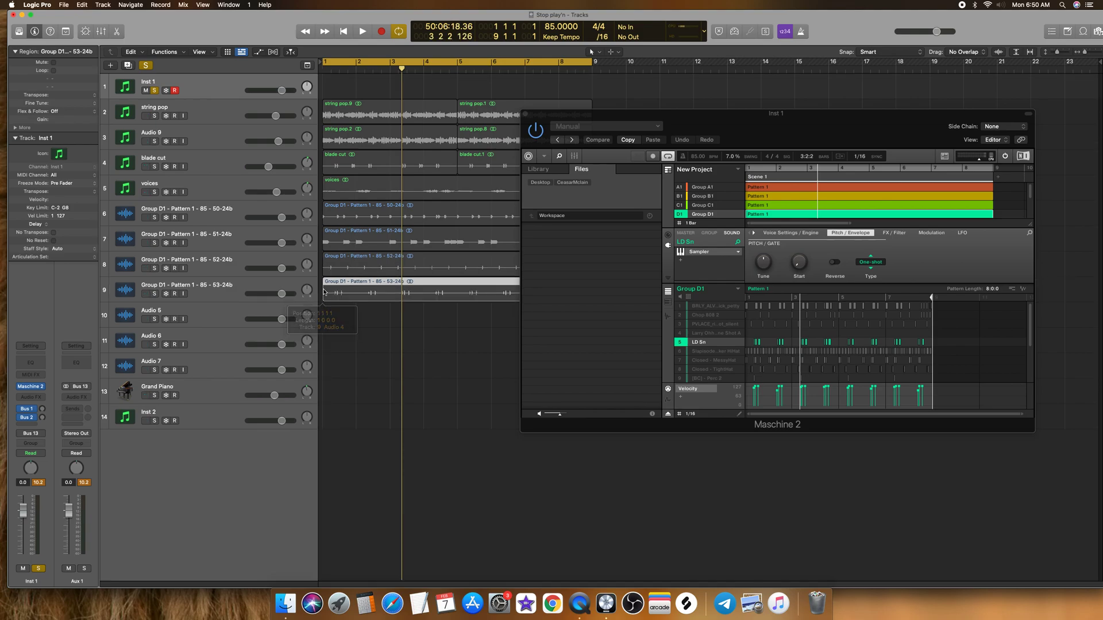
Step: Isolate the sound 6 HiHat in Group D1 and export its pattern audio onto the Audio 5 track at bar 1
click(702, 354)
key(space)
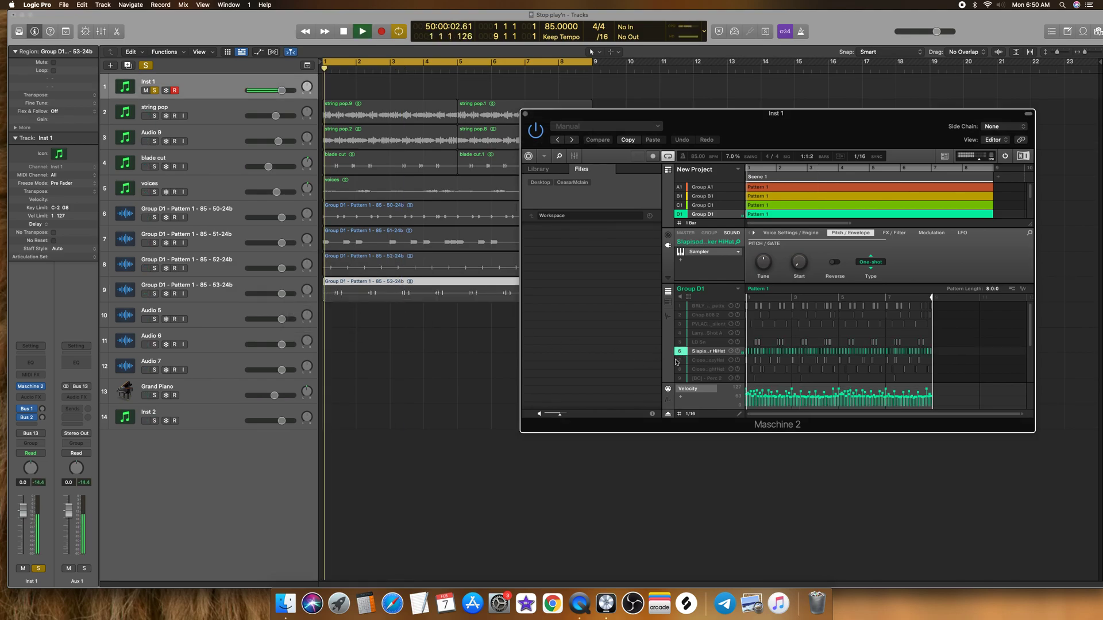
key(space)
key(space)
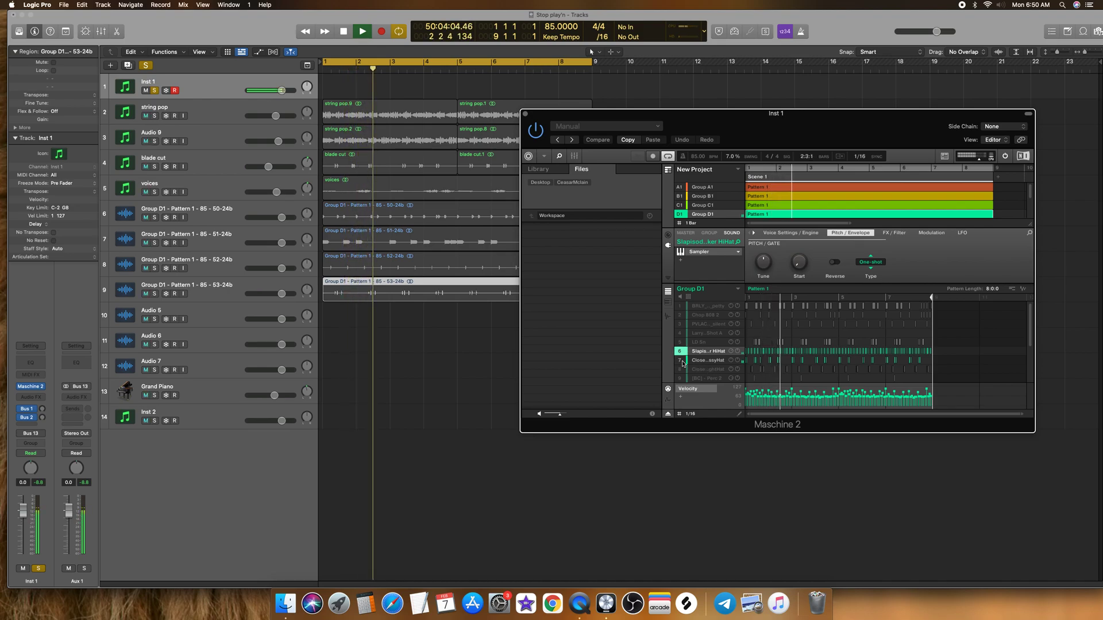
click(702, 369)
scroll(689, 370, down, 1)
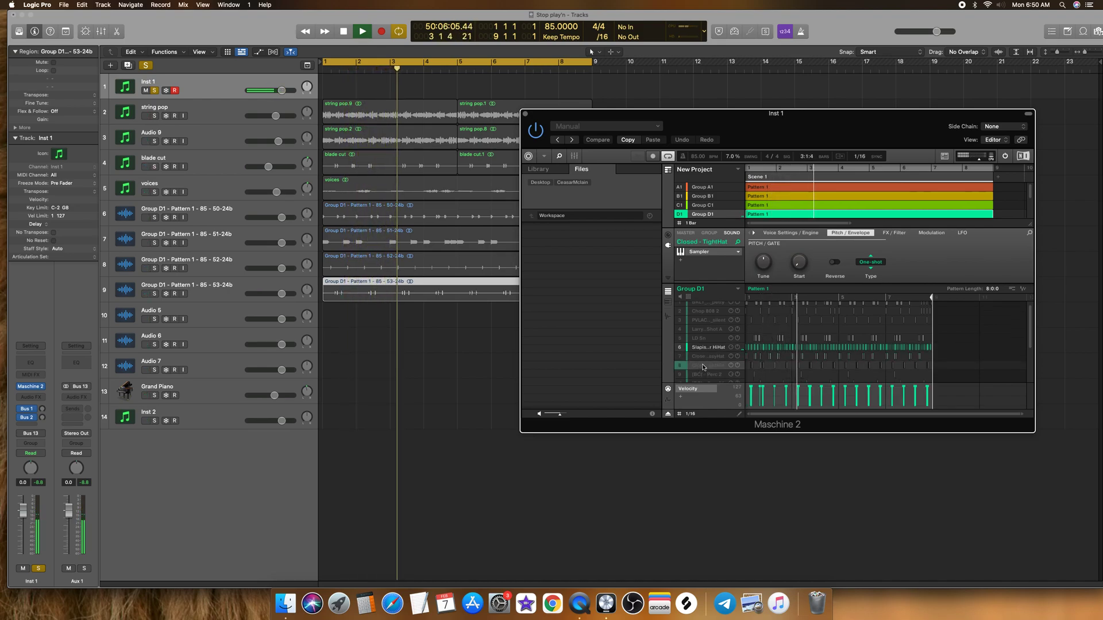
click(680, 367)
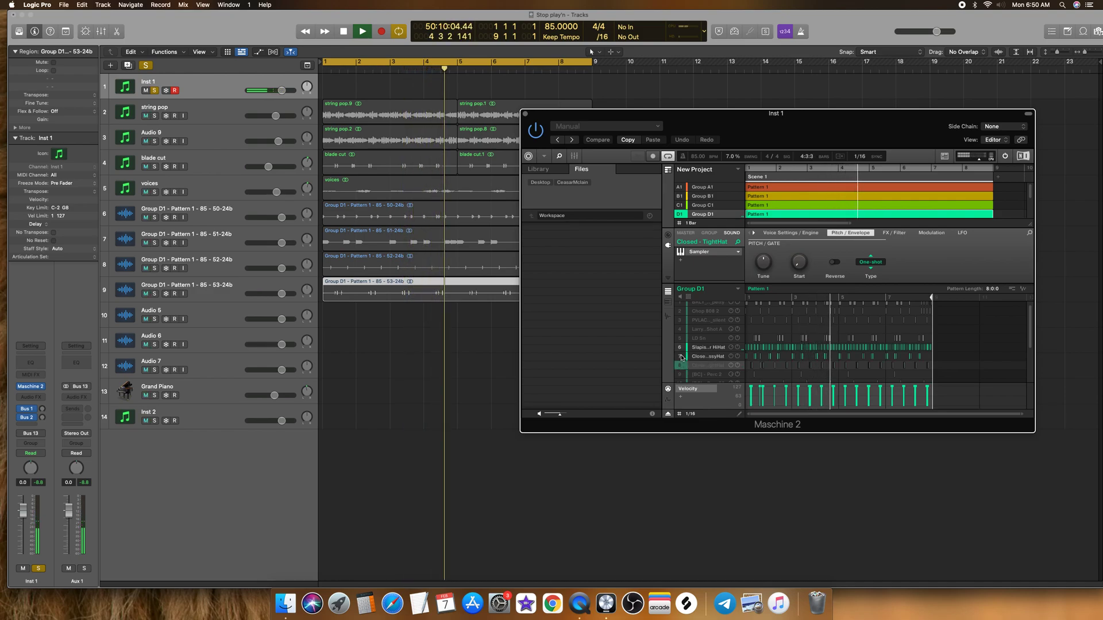
click(681, 356)
key(space)
drag(1023, 288, 323, 316)
Step: Add three audio tracks below Audio 6, and export the isolated Closed - MessyHat pattern audio onto Audio 6 at bar 1
click(680, 348)
click(689, 358)
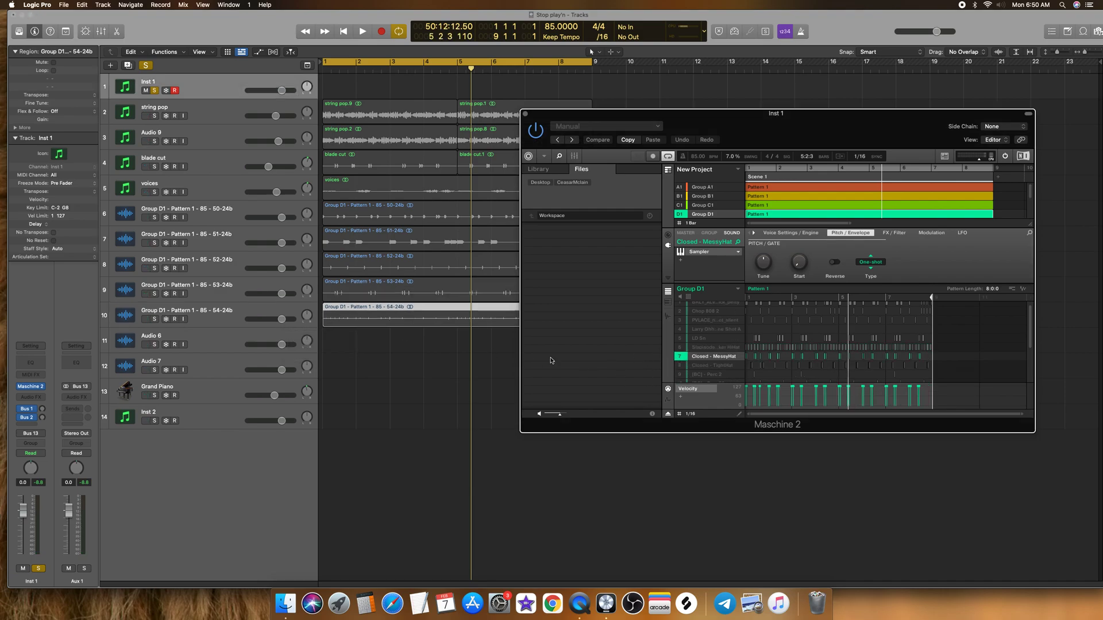
click(229, 341)
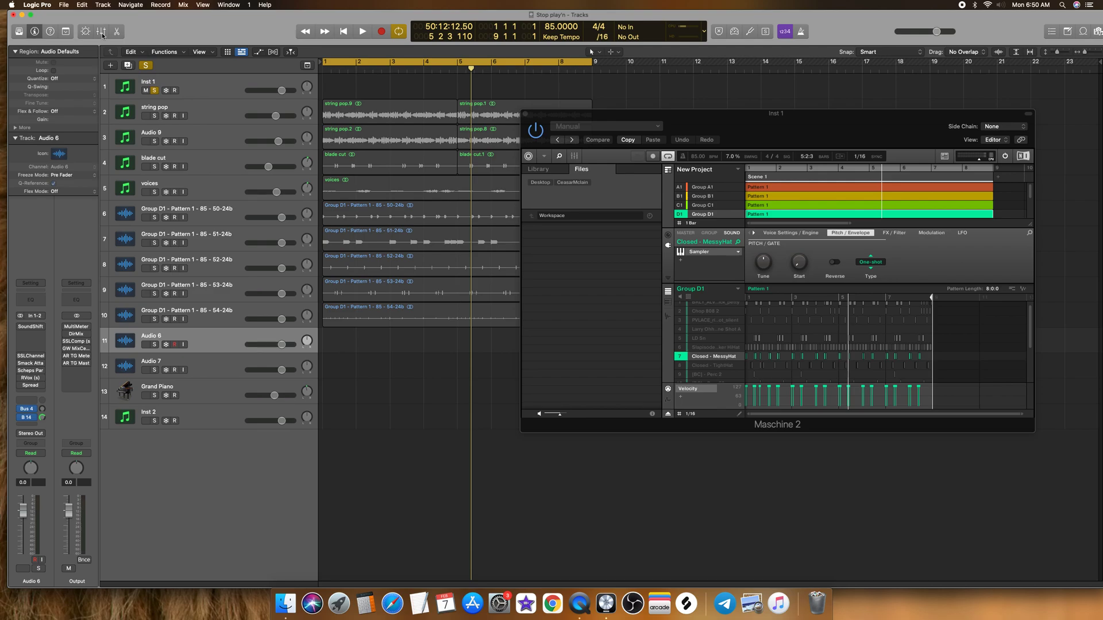
click(128, 65)
click(128, 66)
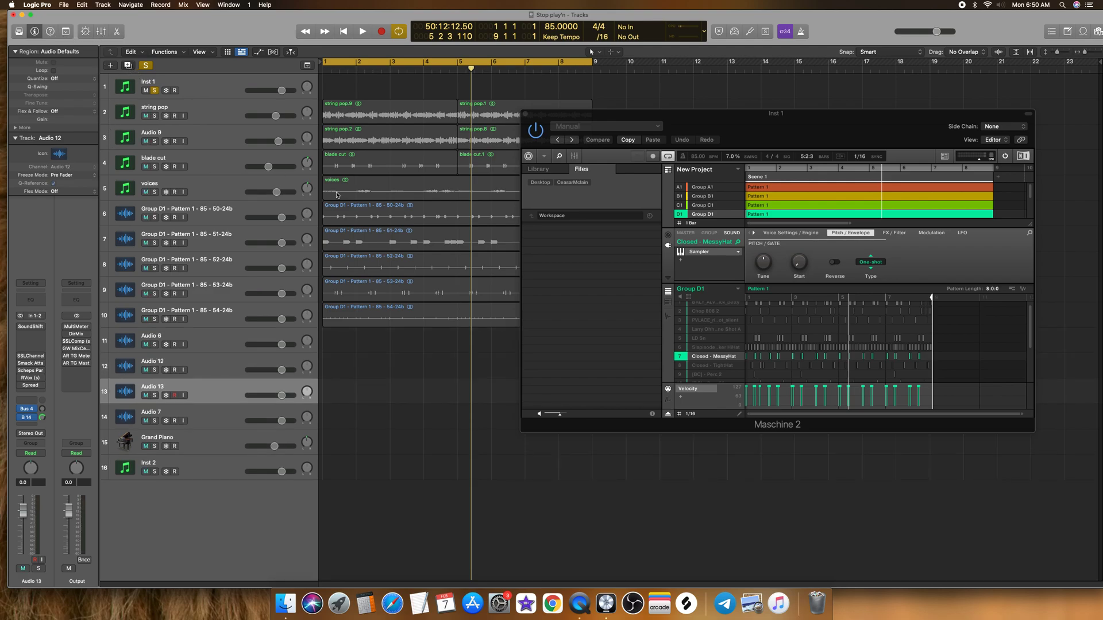
key(super+d)
drag(1022, 290, 324, 341)
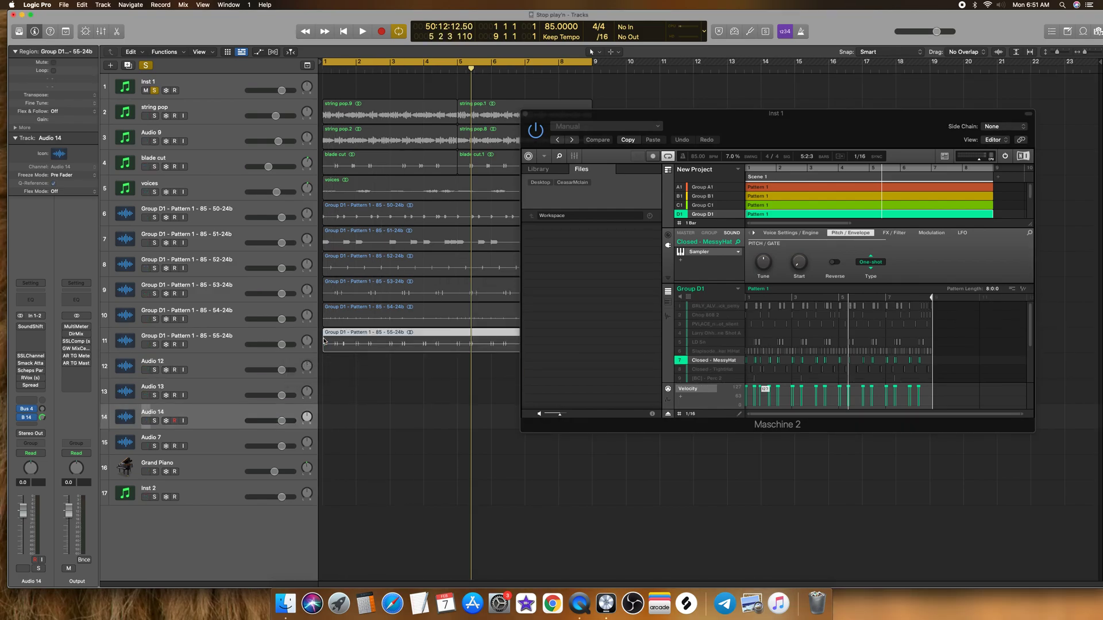
Step: Solo the Group D1 - Pattern 1 - 85 - 53-24b track and play it briefly to check its sound
click(210, 289)
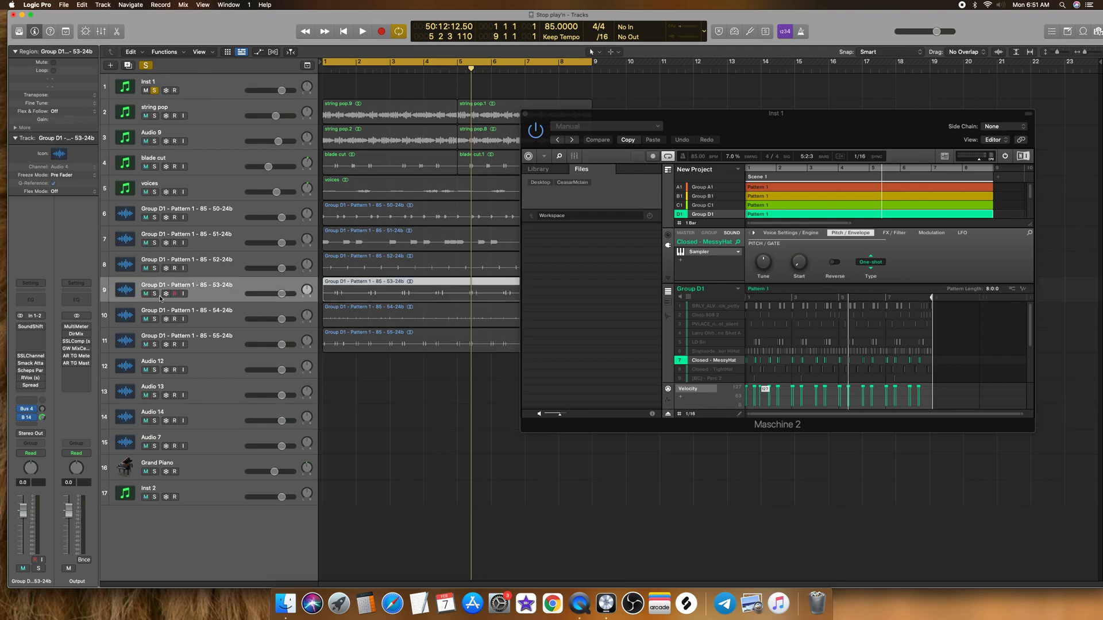
click(155, 294)
key(space)
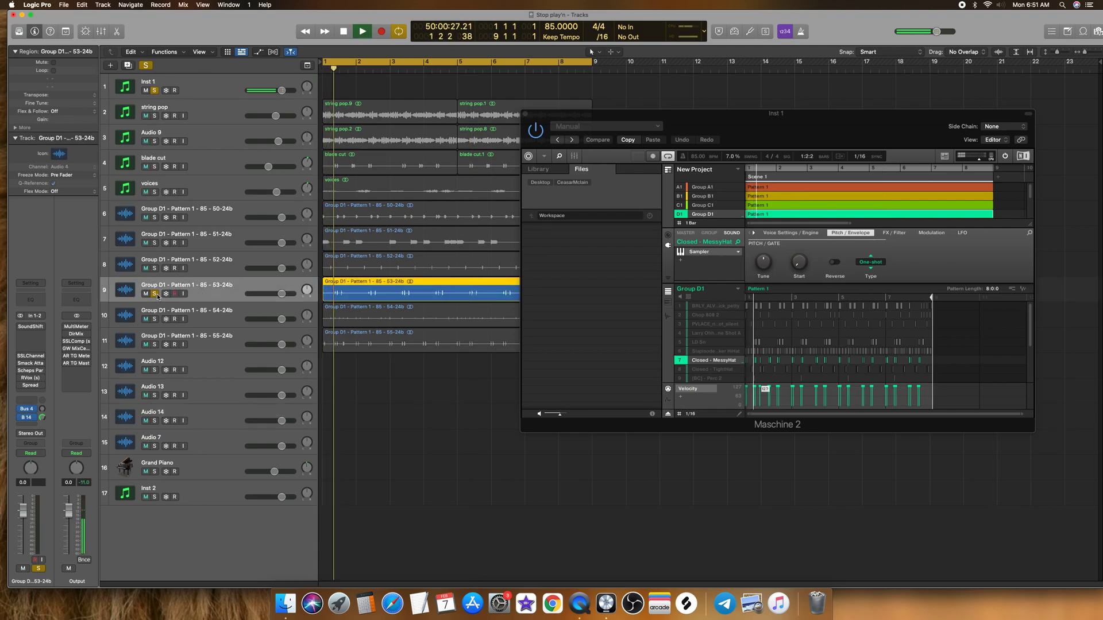
key(space)
click(156, 294)
Step: Isolate the Closed - TightHat sound and export its pattern audio onto the Audio 12 track at bar 1
click(686, 363)
click(682, 369)
scroll(681, 367, down, 1)
key(space)
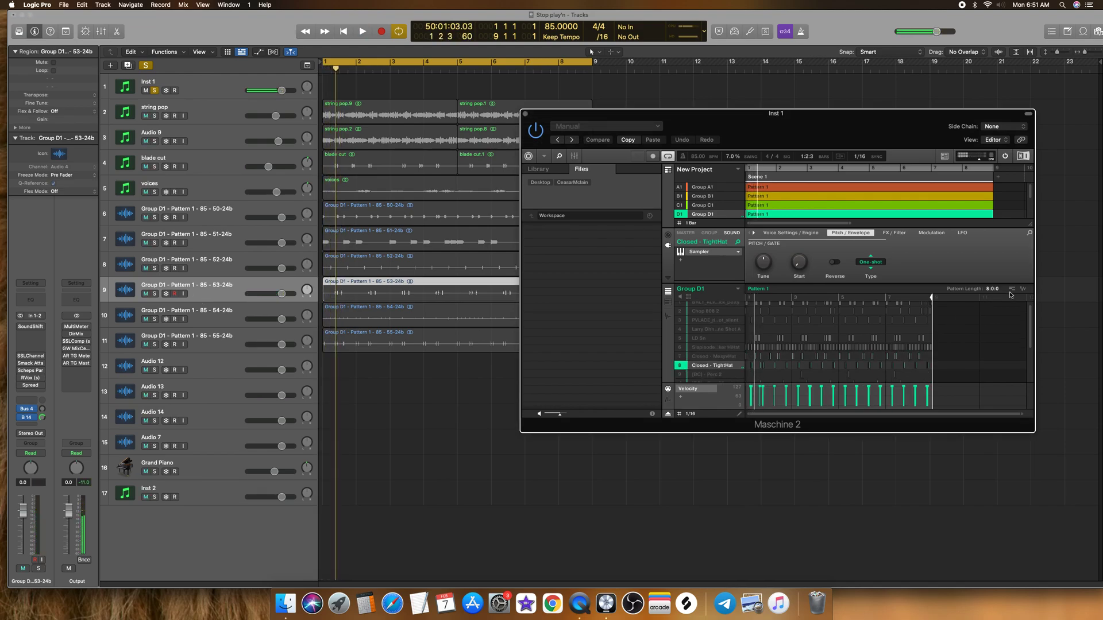
drag(1023, 290, 322, 369)
Step: Isolate the [BC] - Perc 2 sound and export its pattern audio onto the Audio 13 track at bar 1
click(683, 372)
scroll(695, 363, down, 3)
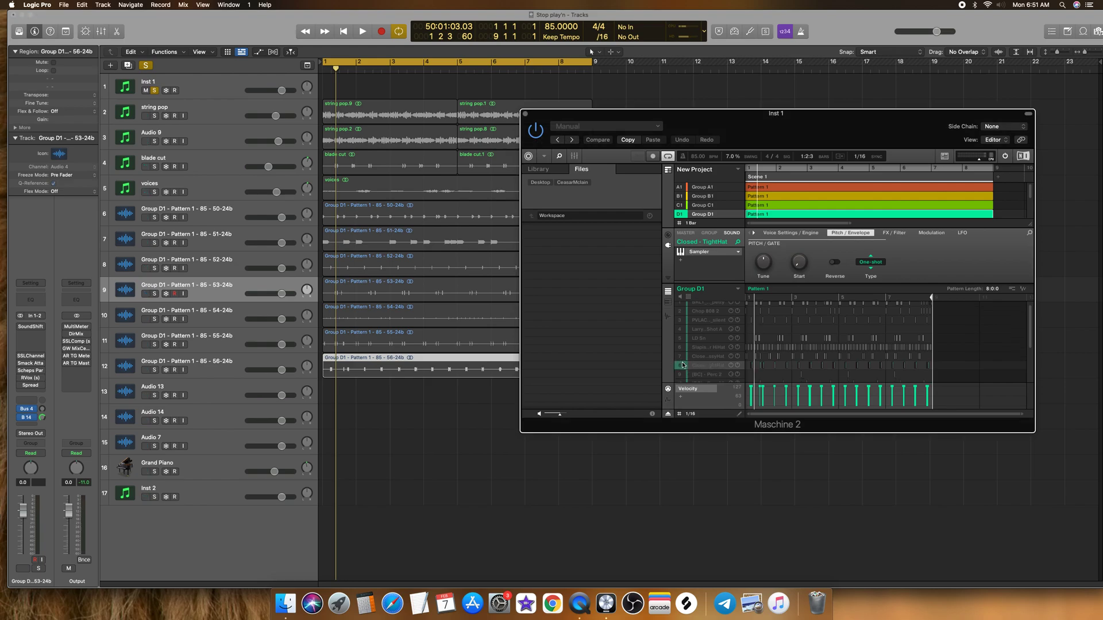
click(703, 350)
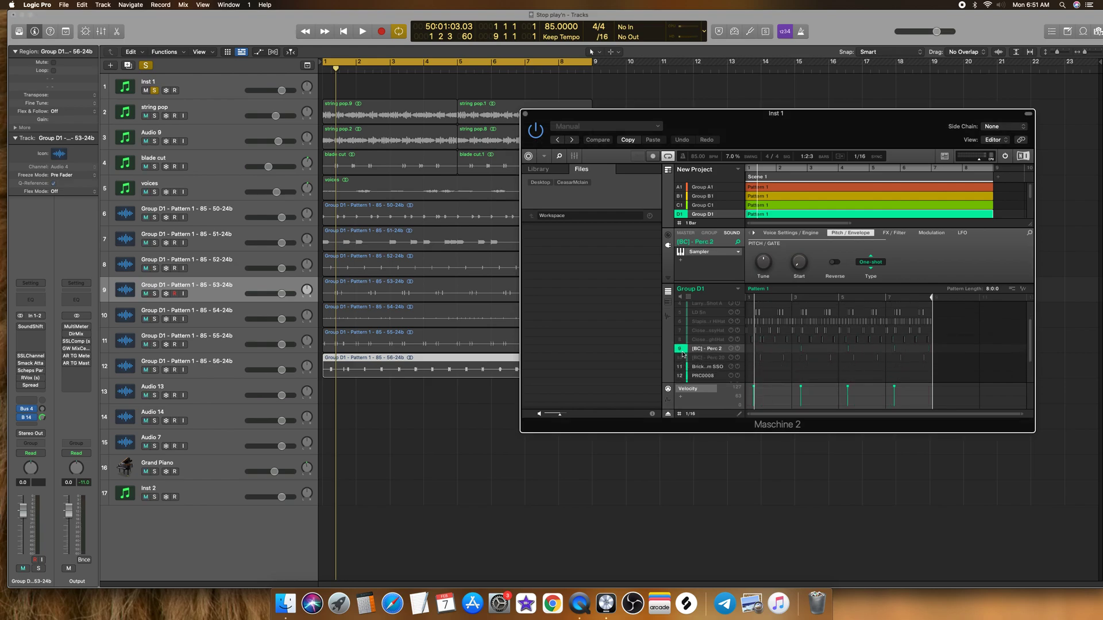
drag(1022, 294, 323, 391)
Step: Isolate the [BC] - Perc 20 sound and export its pattern audio onto the Audio 14 track at bar 1
click(706, 350)
click(707, 349)
click(680, 349)
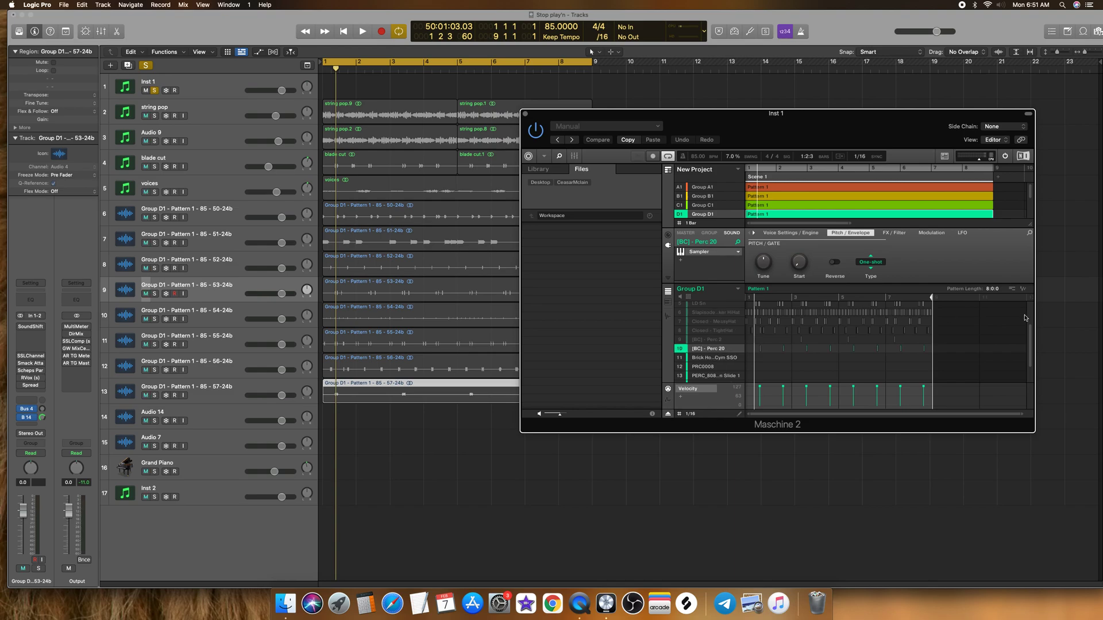
drag(1027, 296, 323, 411)
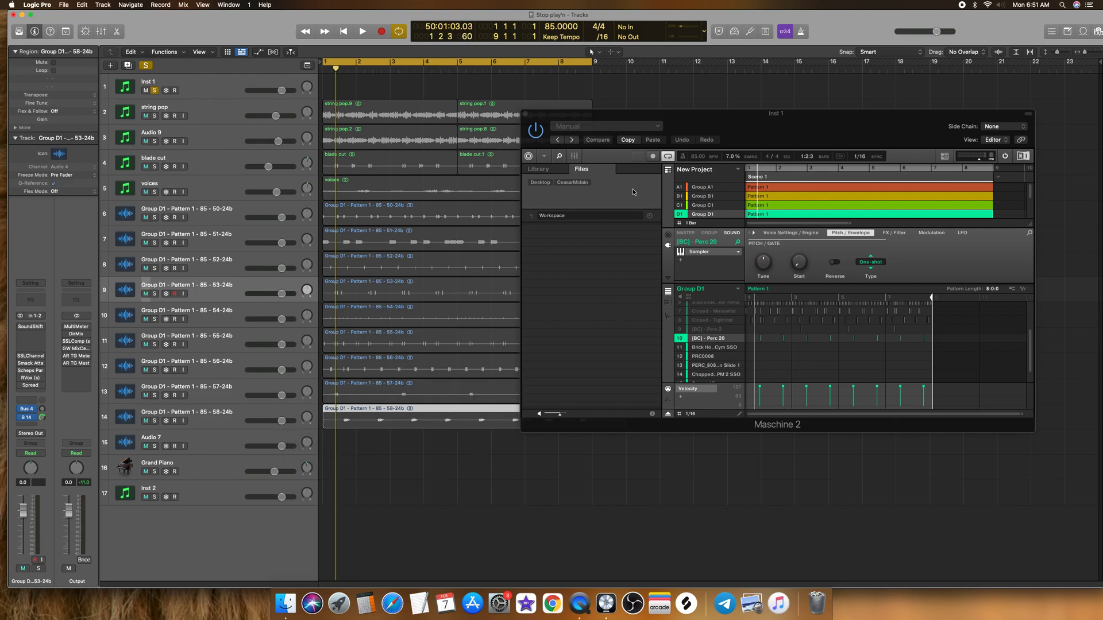
Step: Close the Maschine 2 window and trim the overlong 51-24b and 58-24b regions to end at bar 9
click(525, 114)
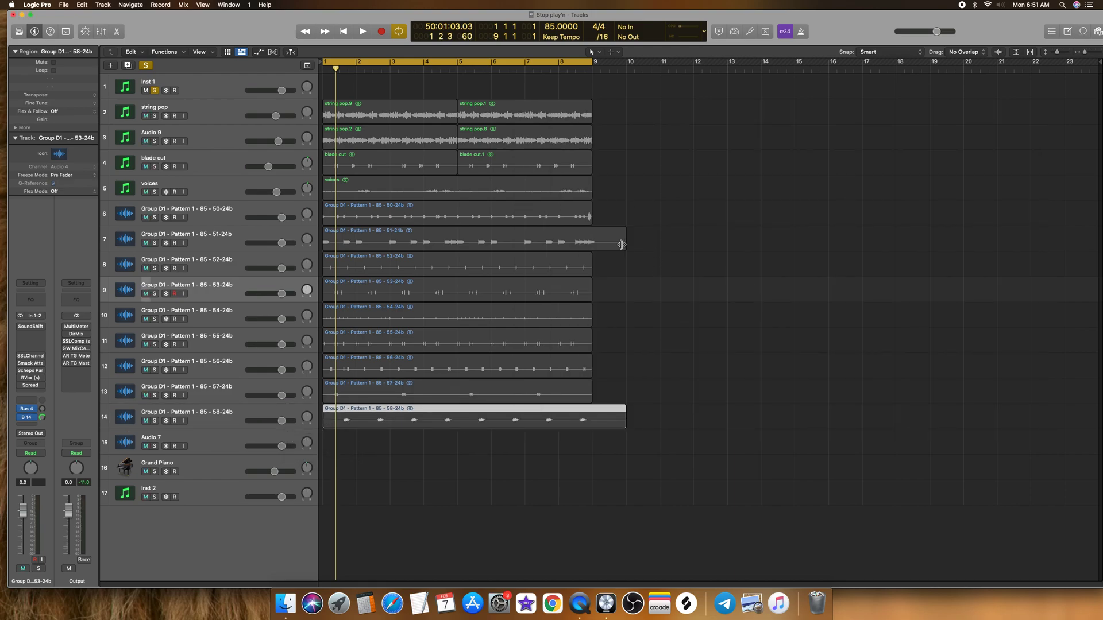
drag(625, 244, 595, 244)
click(620, 414)
drag(617, 416, 593, 411)
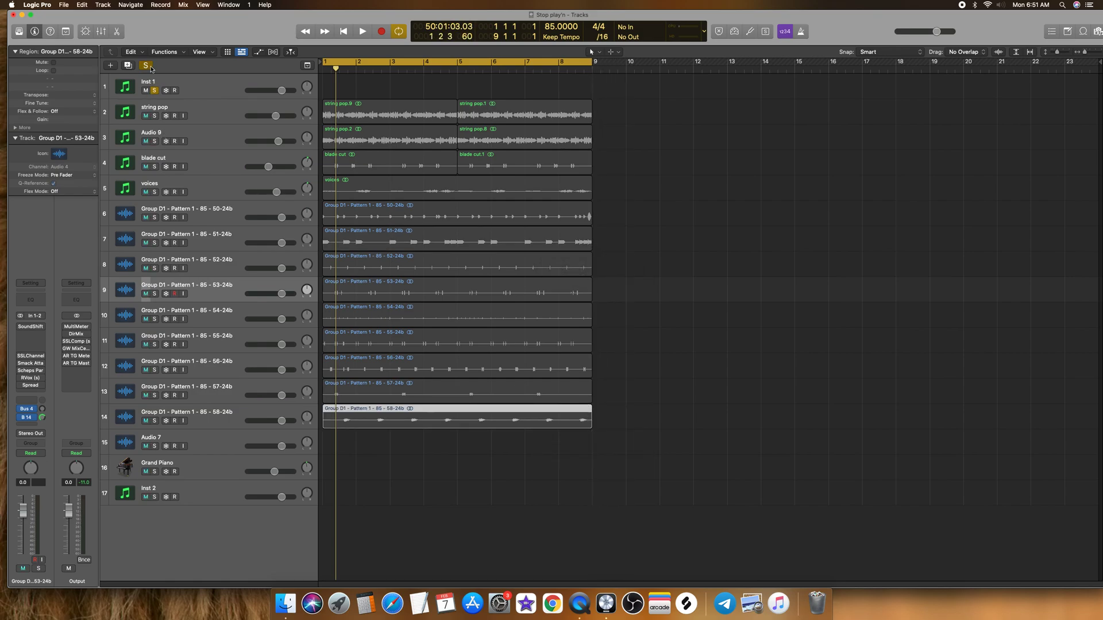
Step: Clear the active solos and rename the Audio 9 track as hi string
click(147, 66)
click(163, 109)
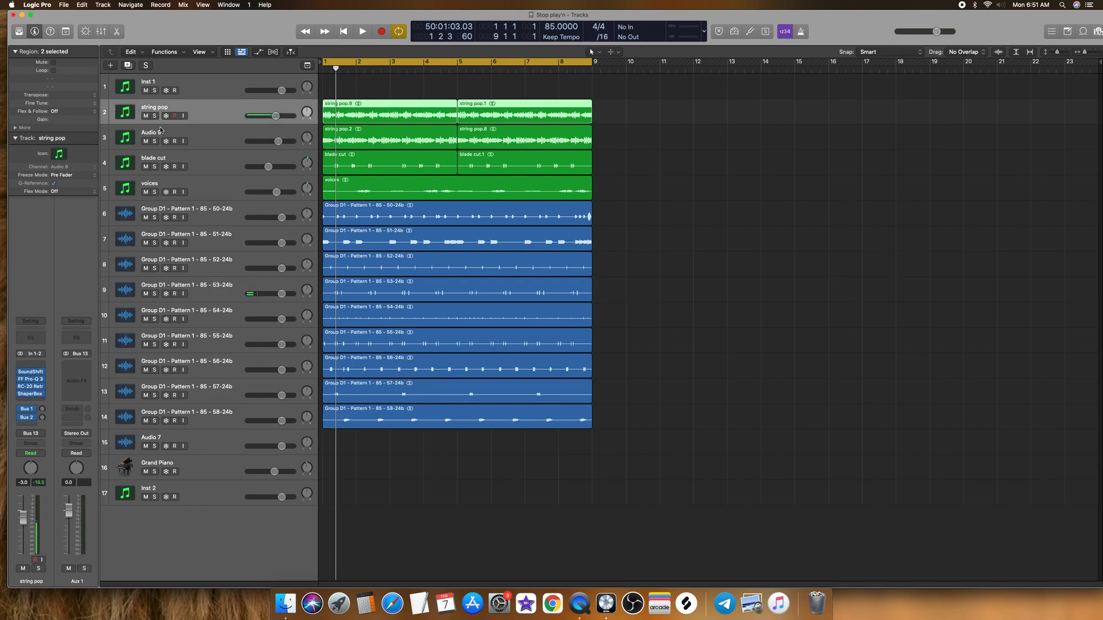
click(160, 134)
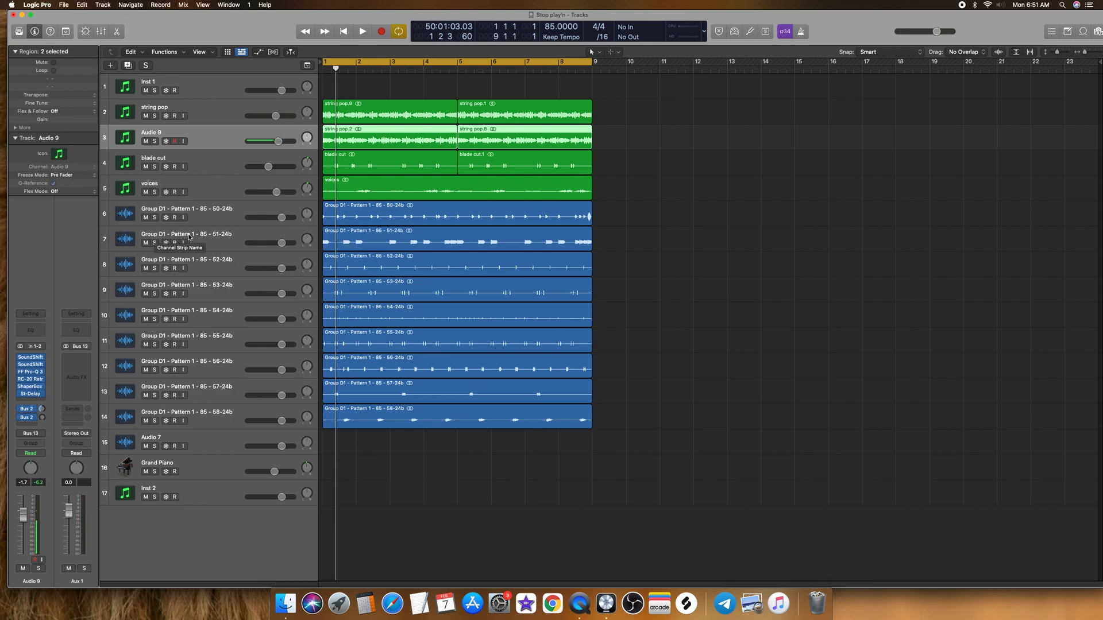
click(209, 214)
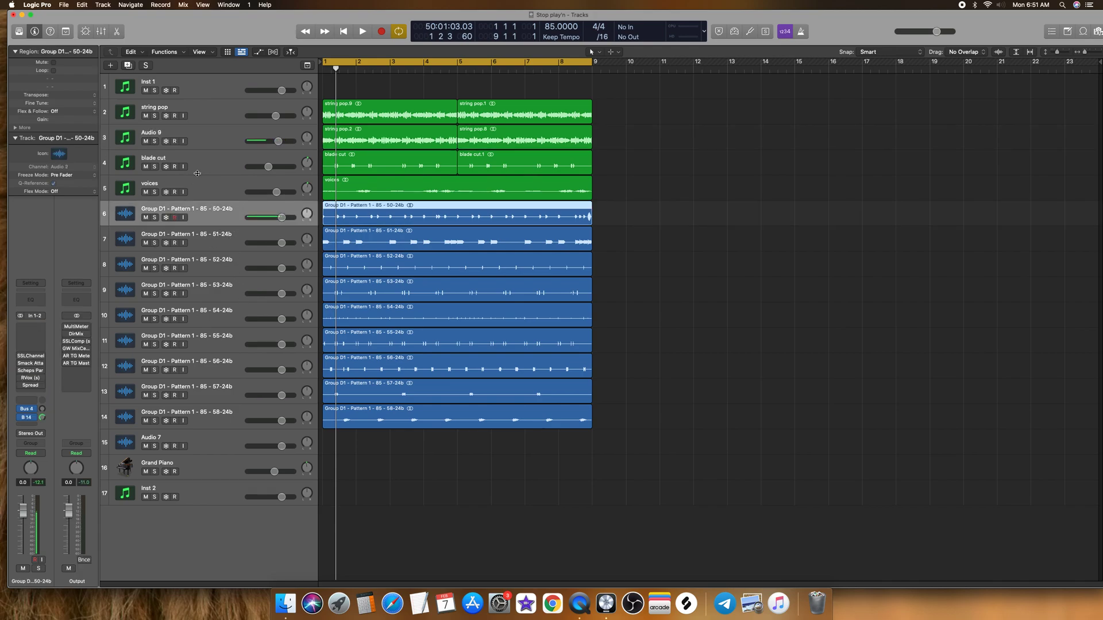
click(185, 111)
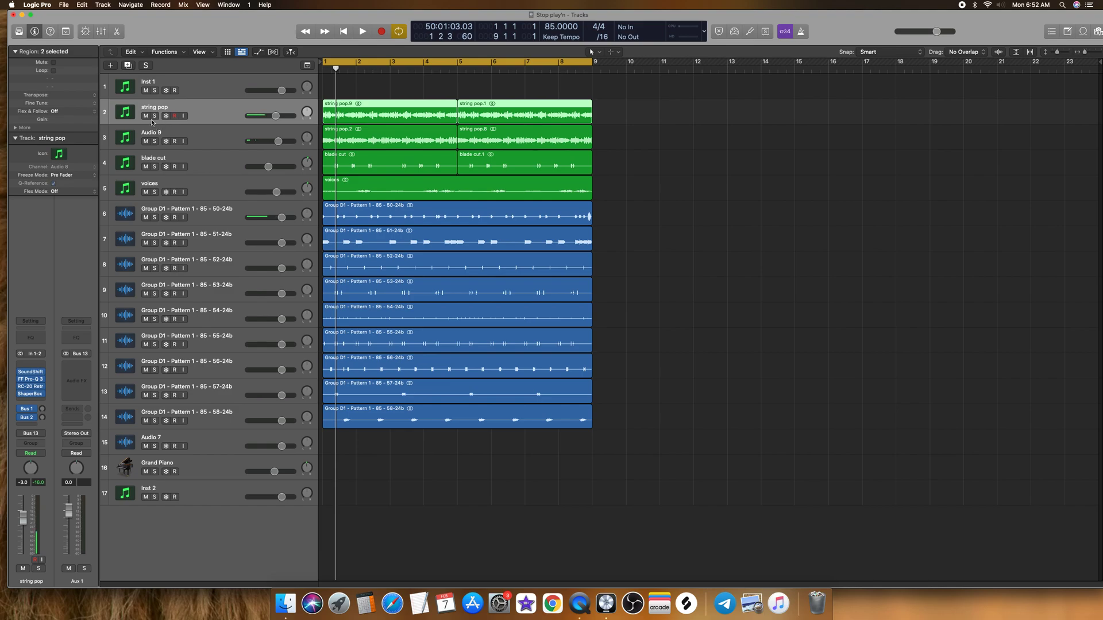
click(162, 137)
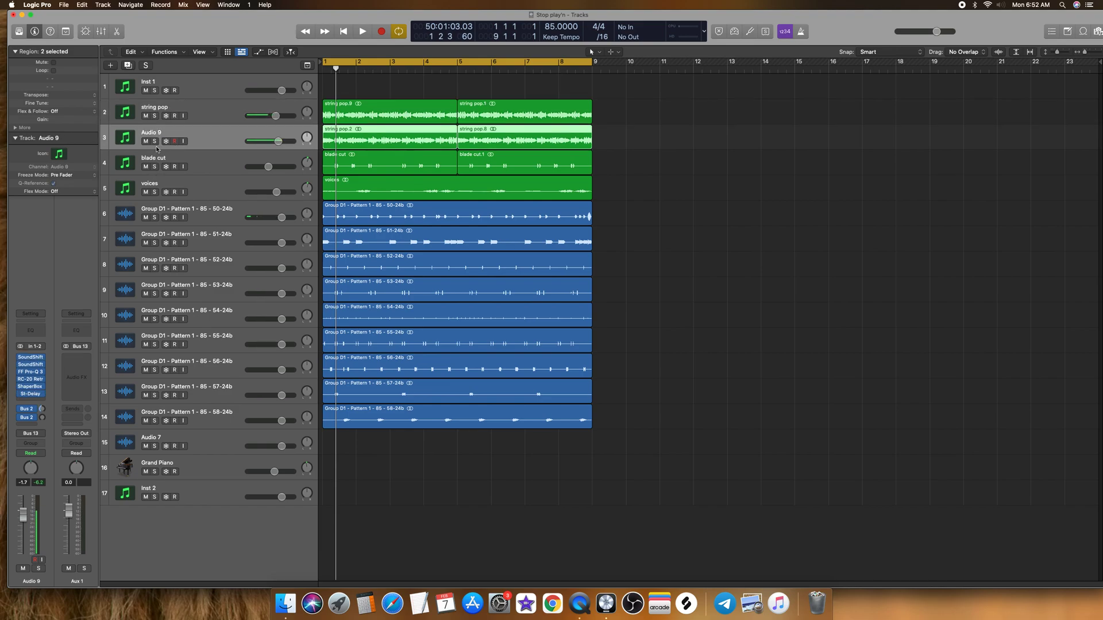
click(155, 141)
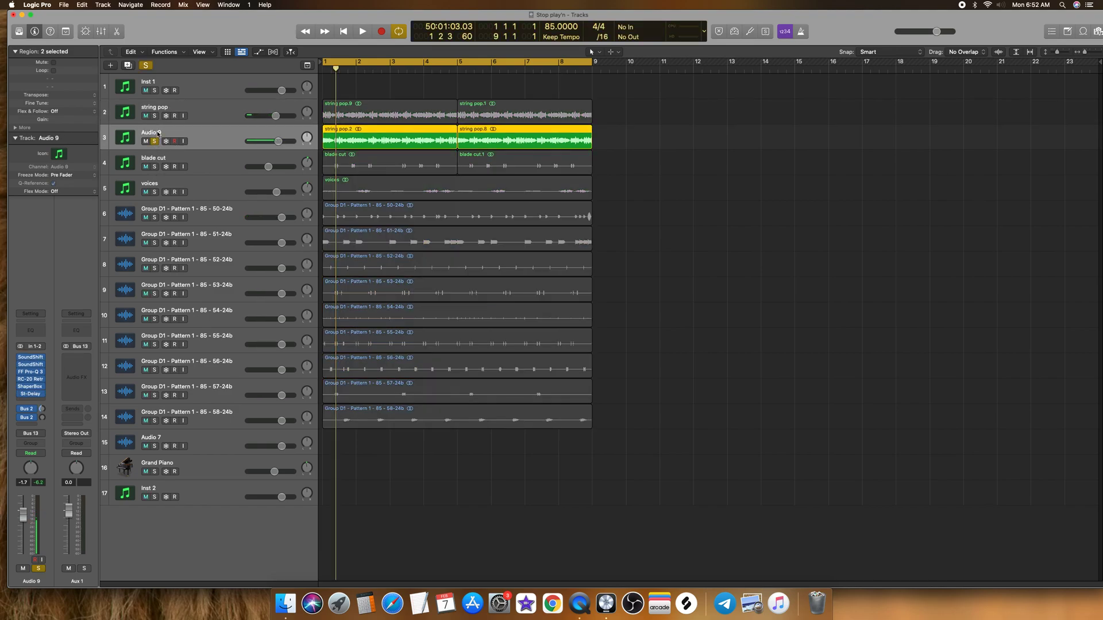
double_click(158, 133)
text(hi string)
key(Return)
click(154, 142)
Step: Solo the 50-24b track to identify it, rename it as kick, and unsolo it
click(154, 210)
click(155, 217)
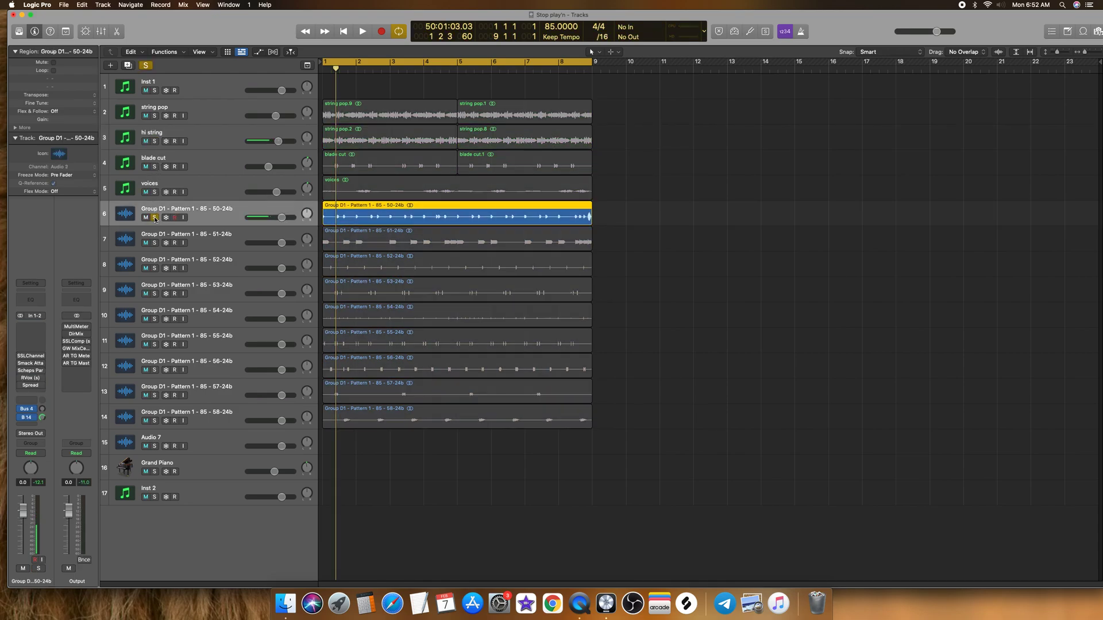
double_click(167, 208)
text(kick)
key(Return)
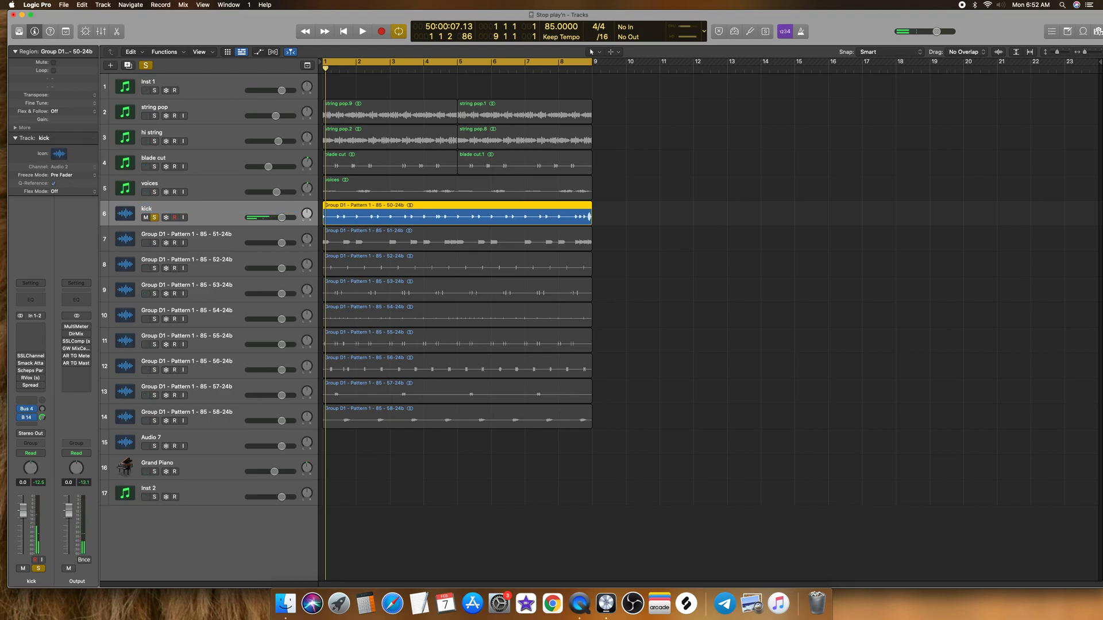
click(154, 217)
Step: Rename the 51-24b track as 808 bass
double_click(161, 234)
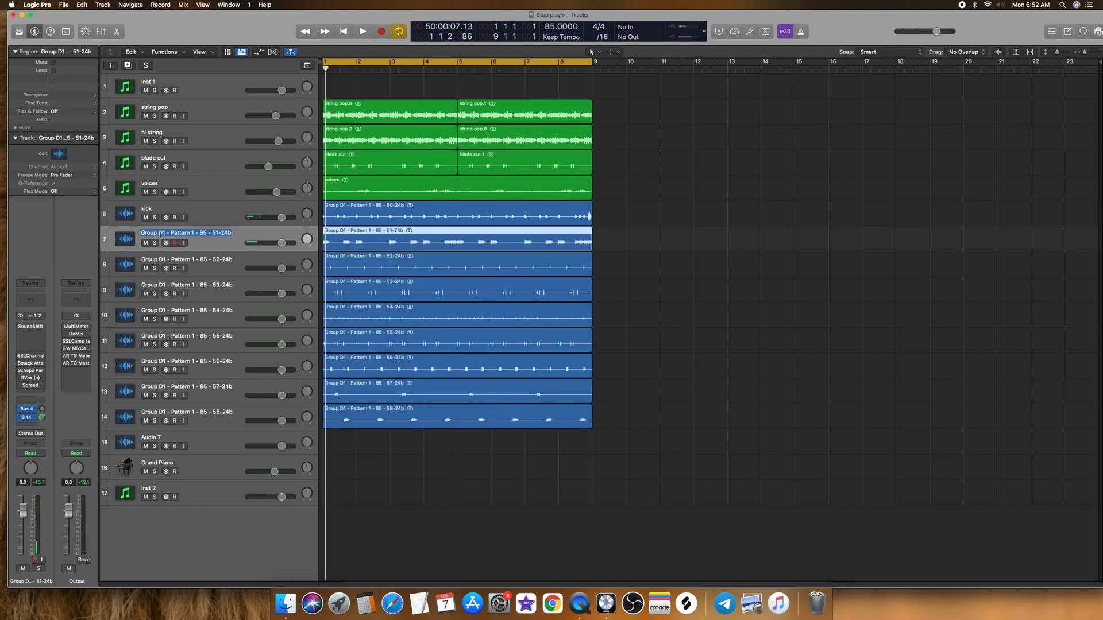
text(808)
key(Return)
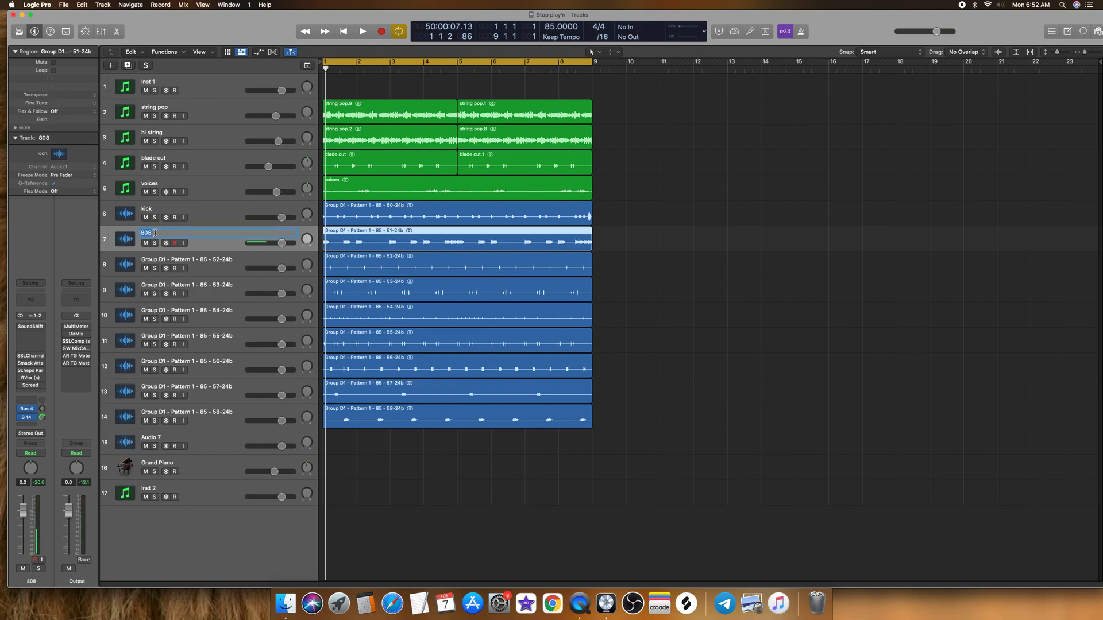
key(Return)
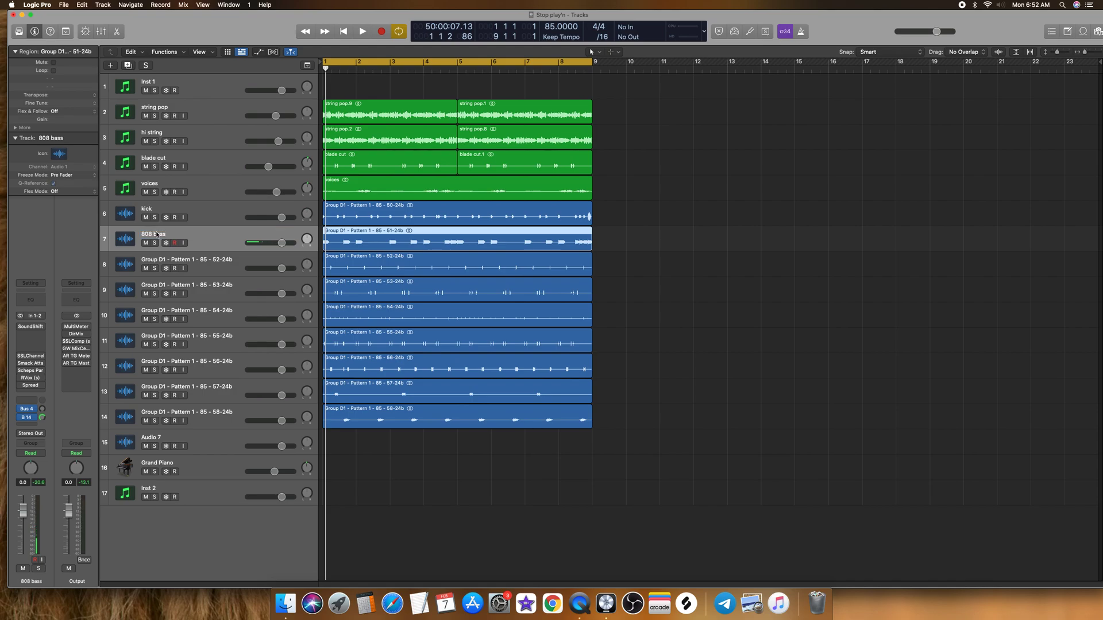
Step: Play the 52-24b track soloed, rename it as rim, and unsolo it
click(158, 260)
click(157, 268)
key(space)
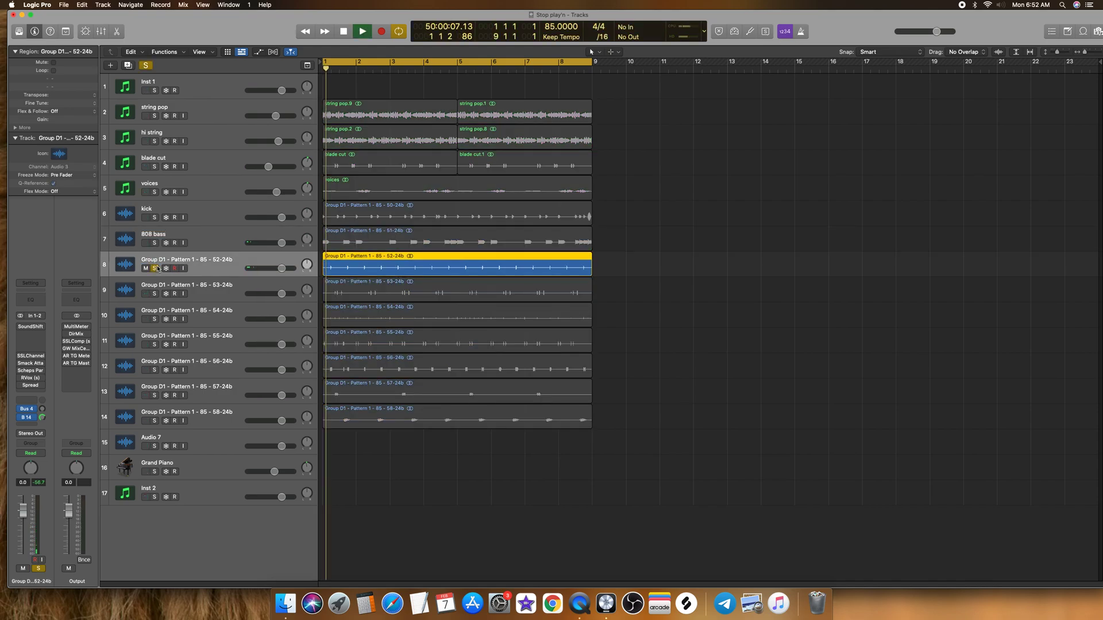
key(space)
double_click(158, 260)
text(r)
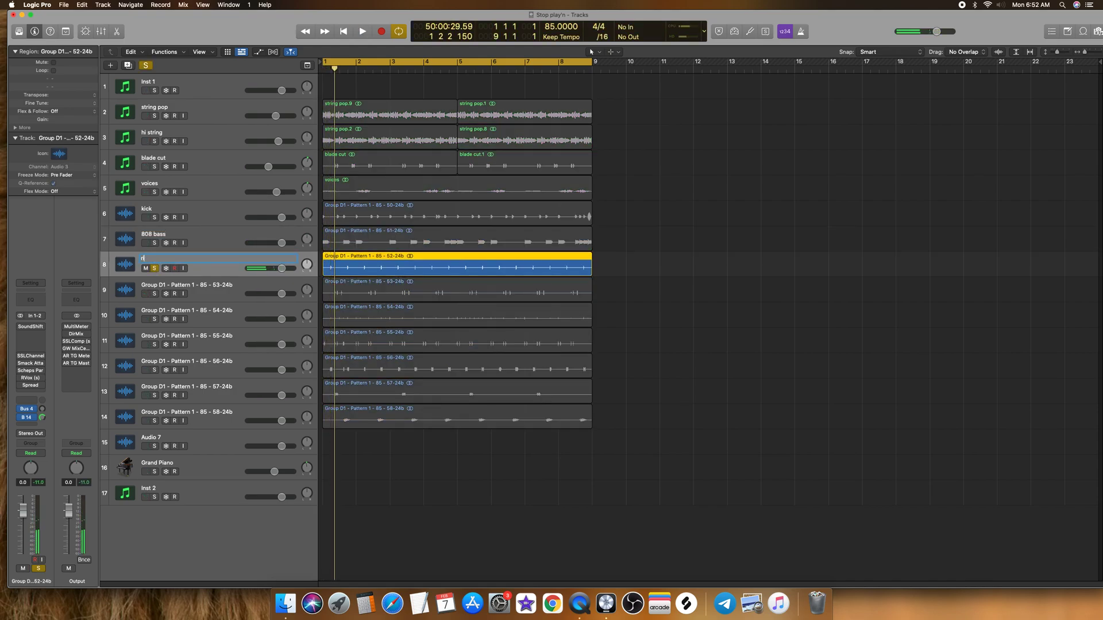
text(im)
click(154, 268)
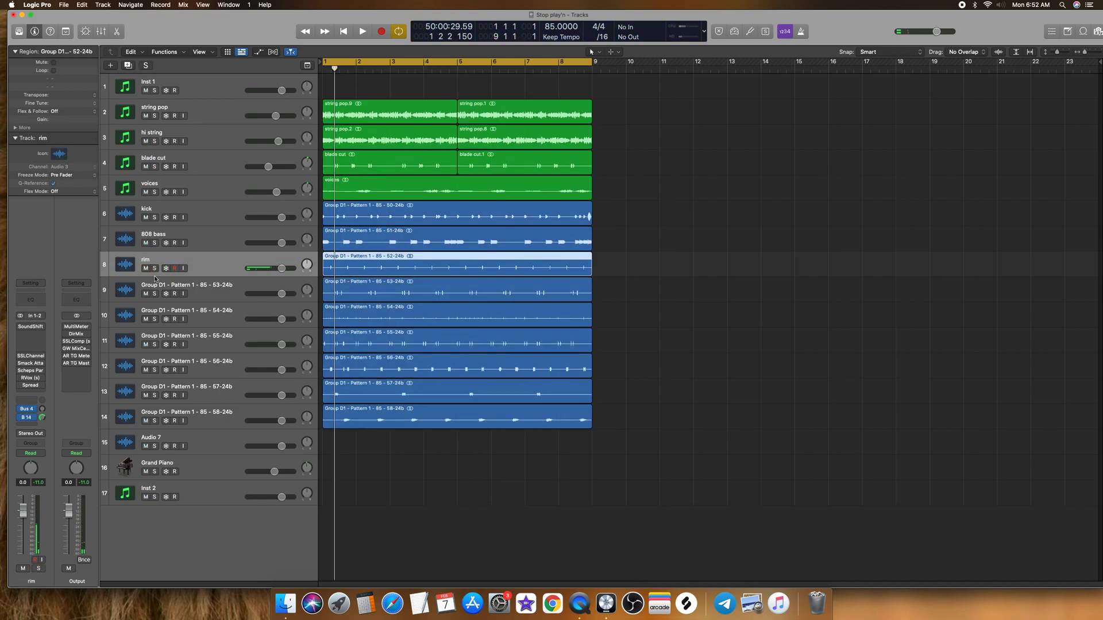
Step: Play the 53-24b track soloed, rename it as fill snare, and unsolo it
click(153, 292)
click(154, 294)
key(space)
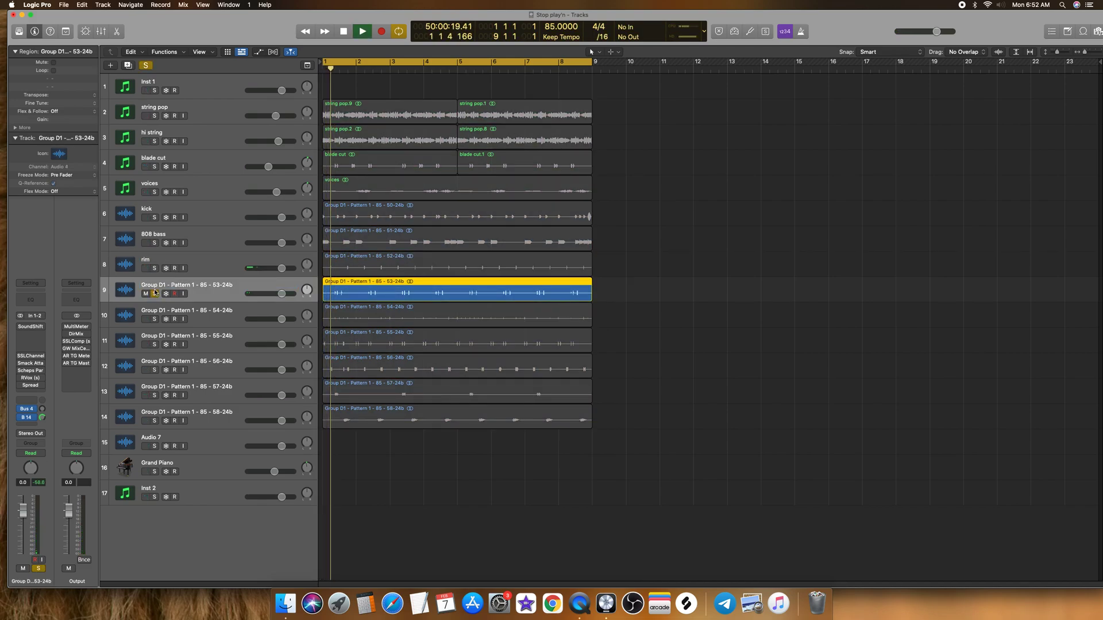
key(space)
double_click(158, 285)
text(t)
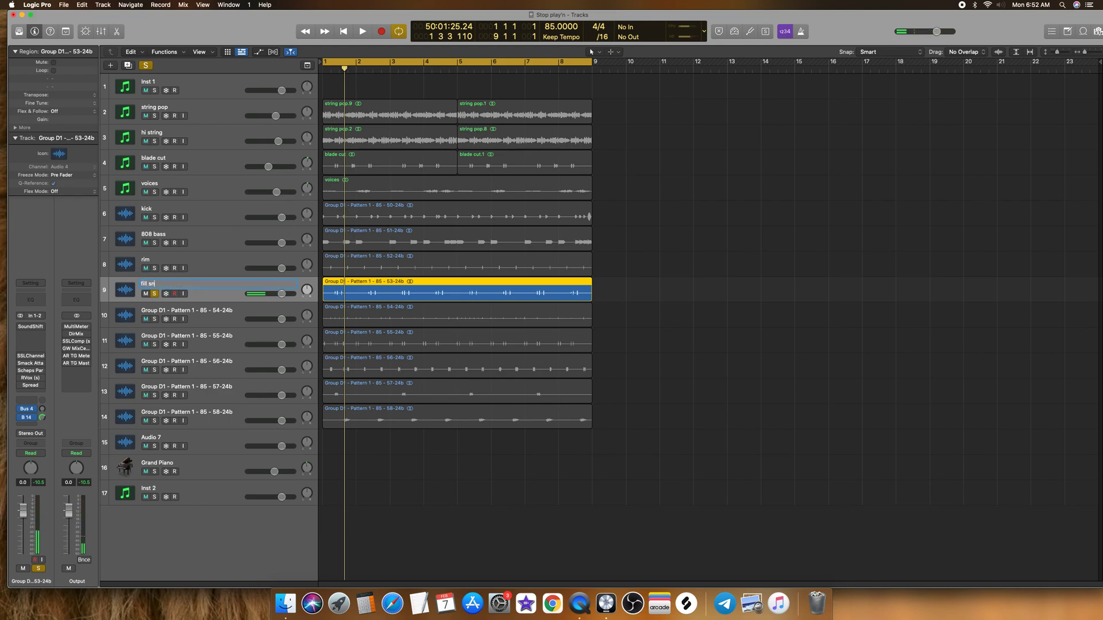
text(ill snare)
key(Return)
click(154, 294)
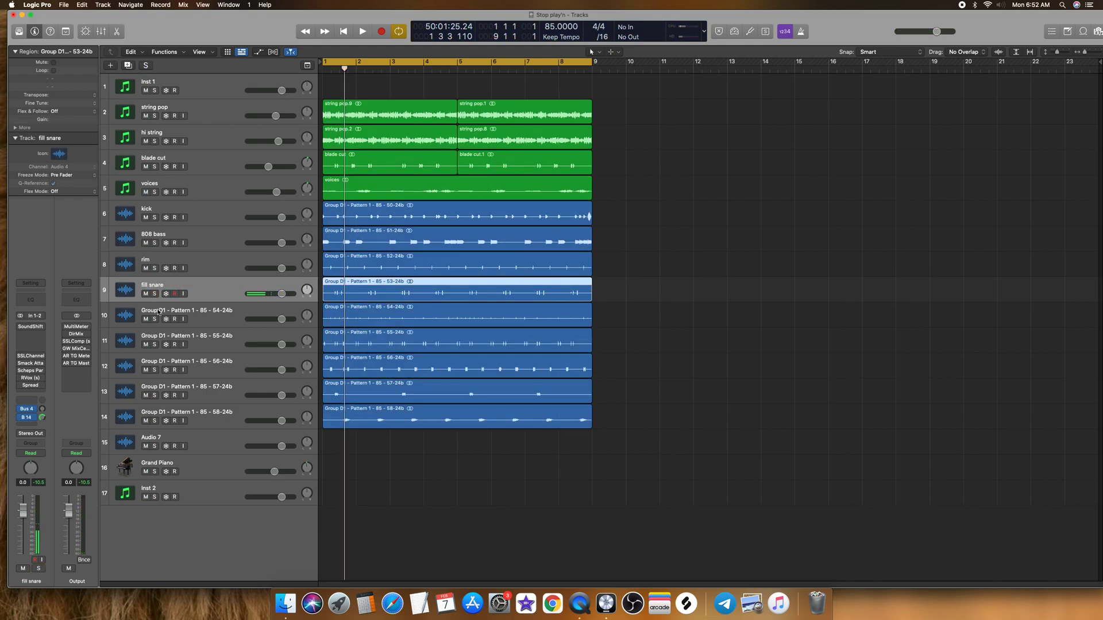
Step: Play the 54-24b track soloed, rename it as hi hat, and unsolo it
click(158, 317)
click(155, 319)
key(space)
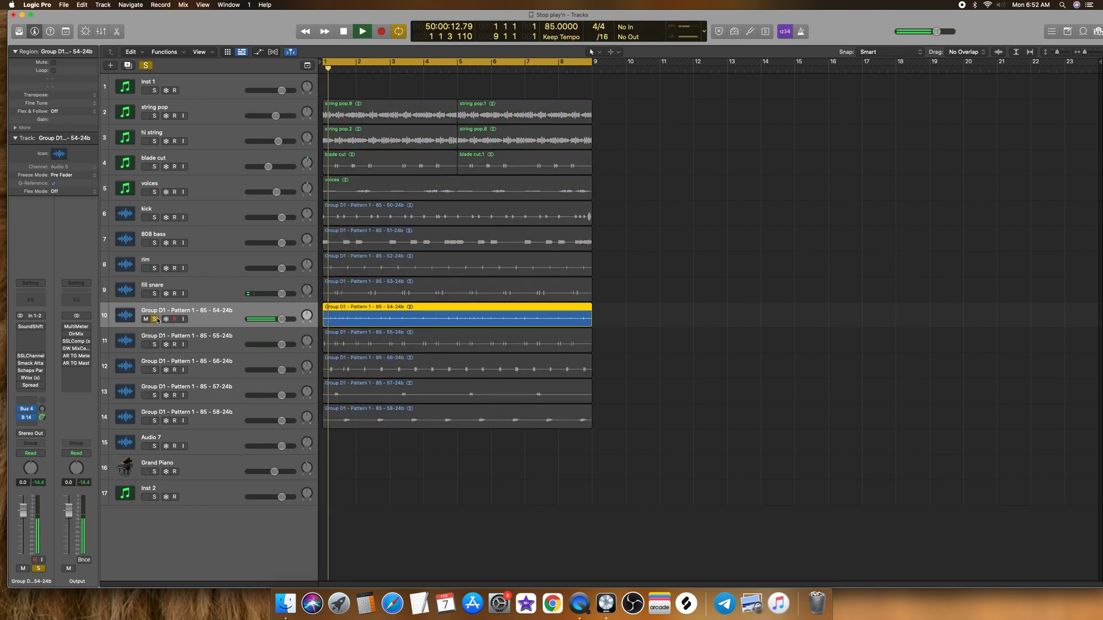
double_click(164, 313)
text(hi hat)
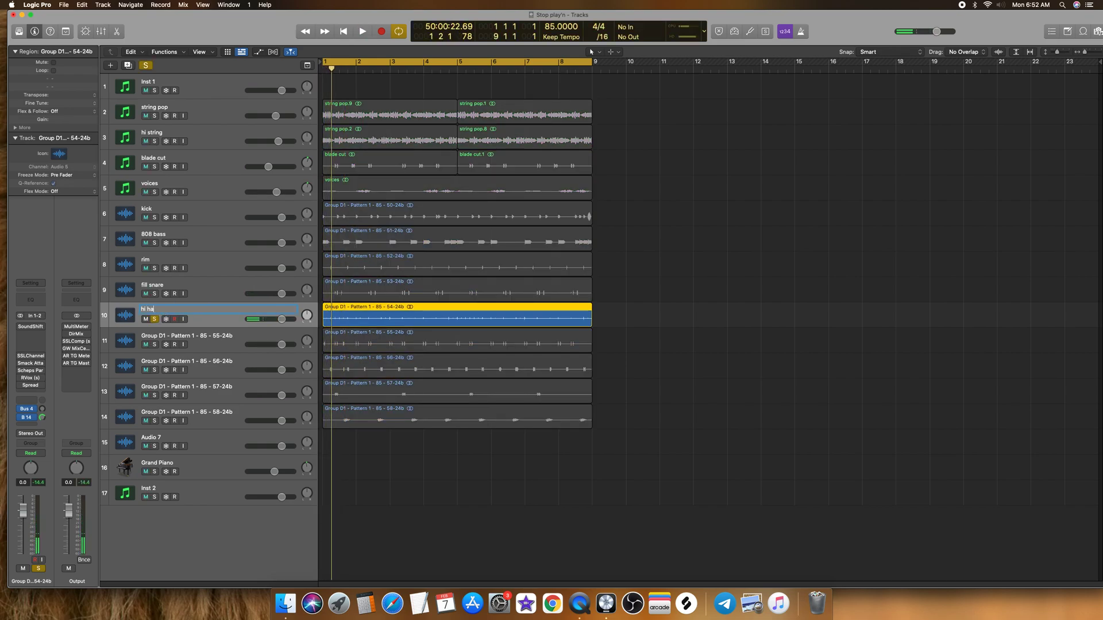
key(Return)
click(155, 320)
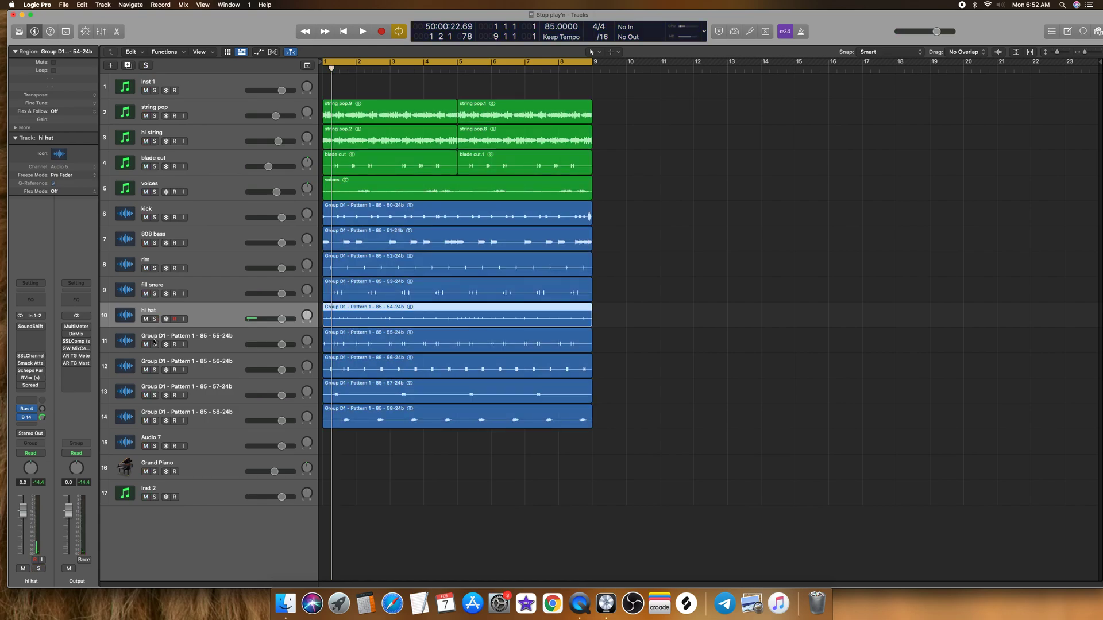
Step: Play the 55-24b track soloed, rename it as hi hat 2, and unsolo it
click(154, 344)
key(space)
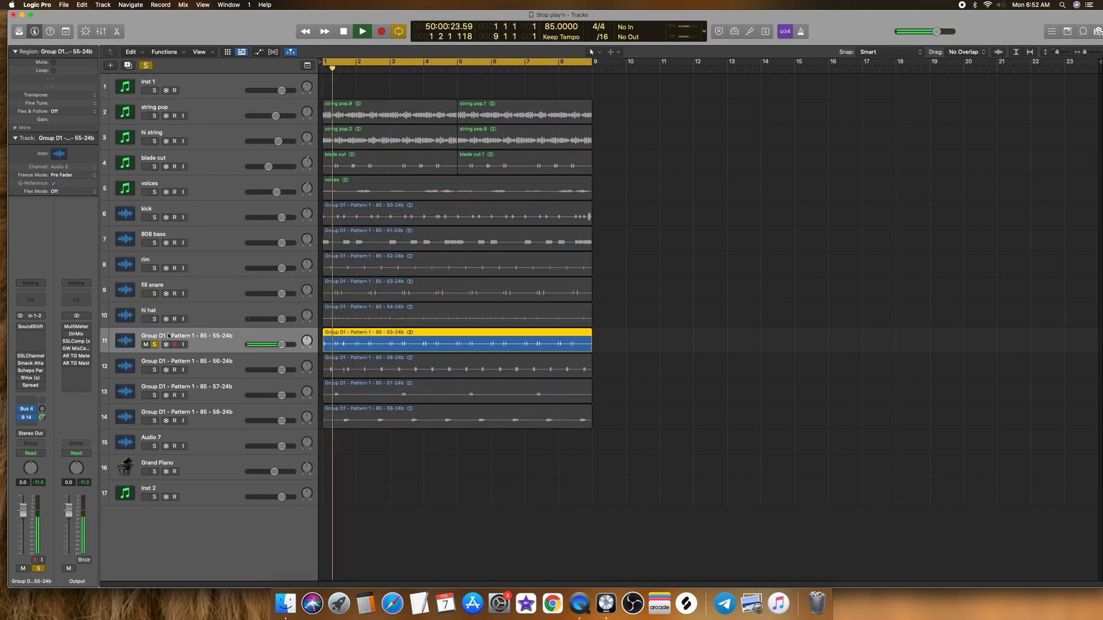
key(space)
double_click(161, 336)
text(H)
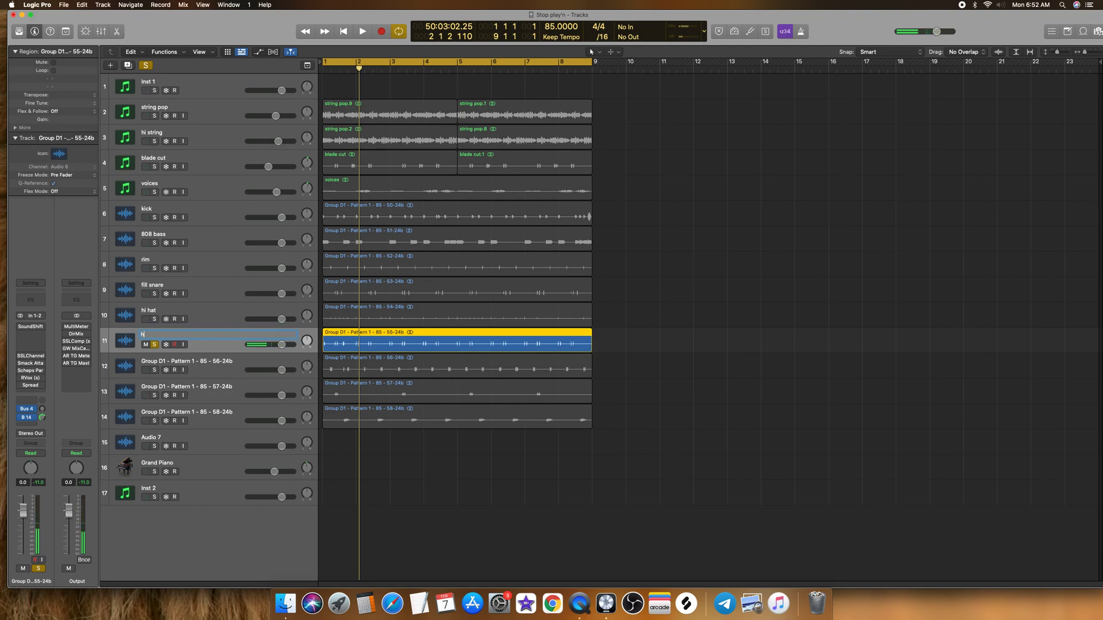
text(i hat 2)
key(Return)
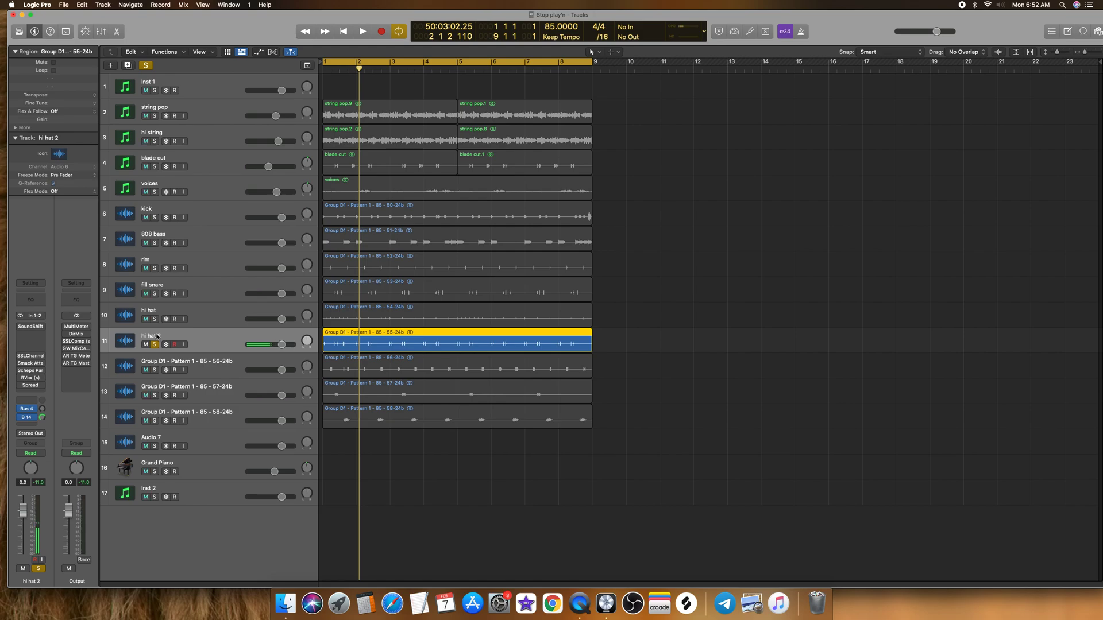
click(154, 345)
Step: Play the 56-24b track soloed, rename it as fill hat, and unsolo it
click(154, 370)
key(space)
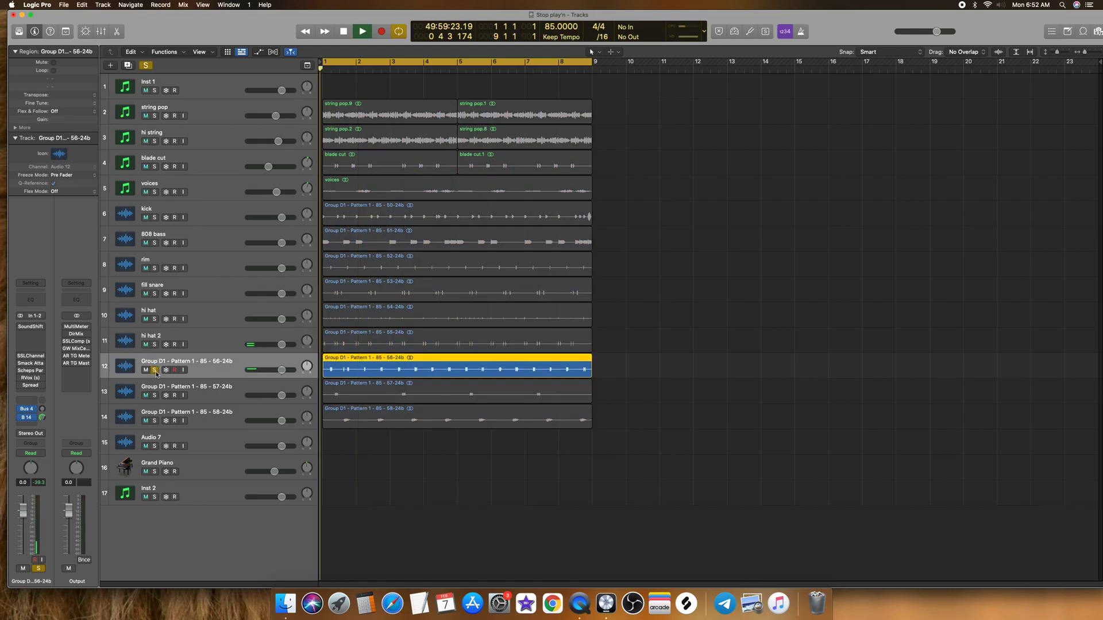
key(space)
double_click(166, 360)
text(fill hat)
key(Return)
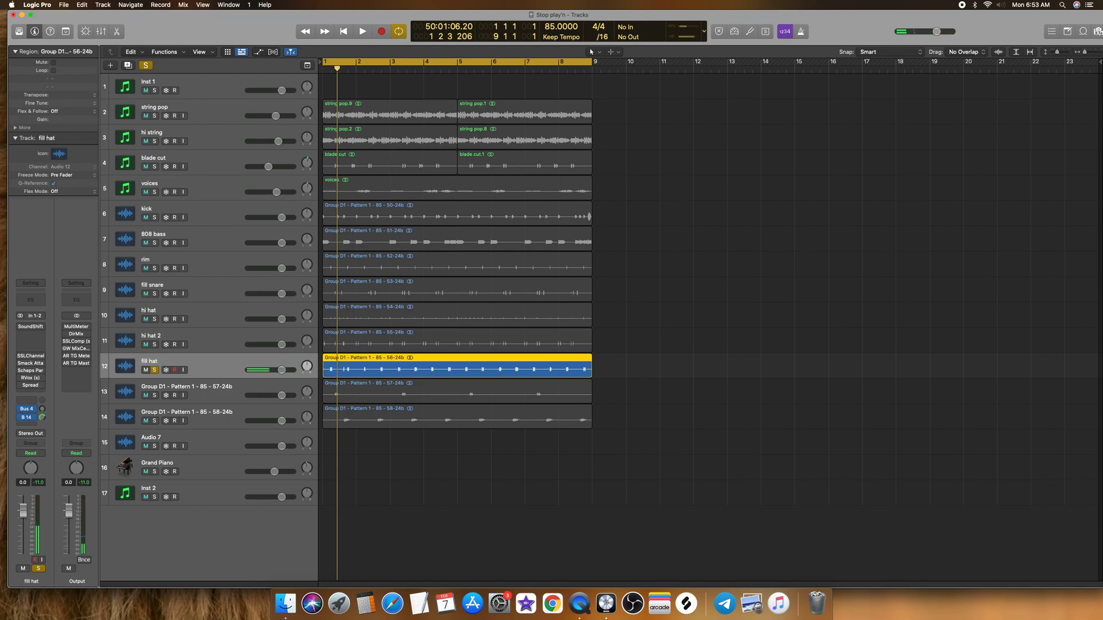
click(154, 370)
Step: Play the 57-24b track soloed, rename it as perc, and unsolo it
click(154, 395)
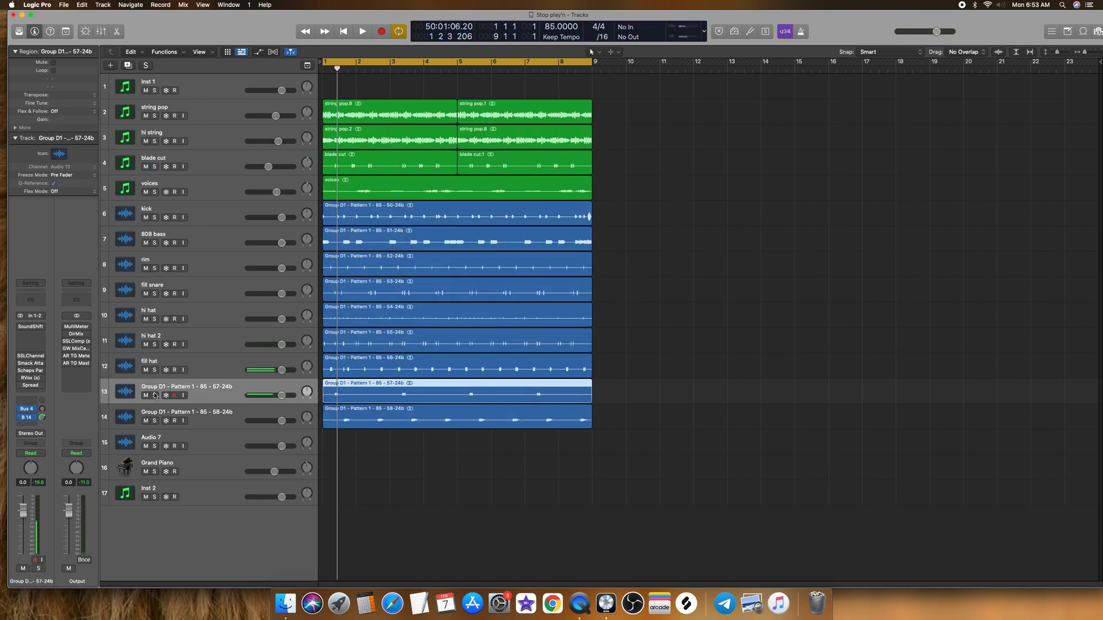
key(space)
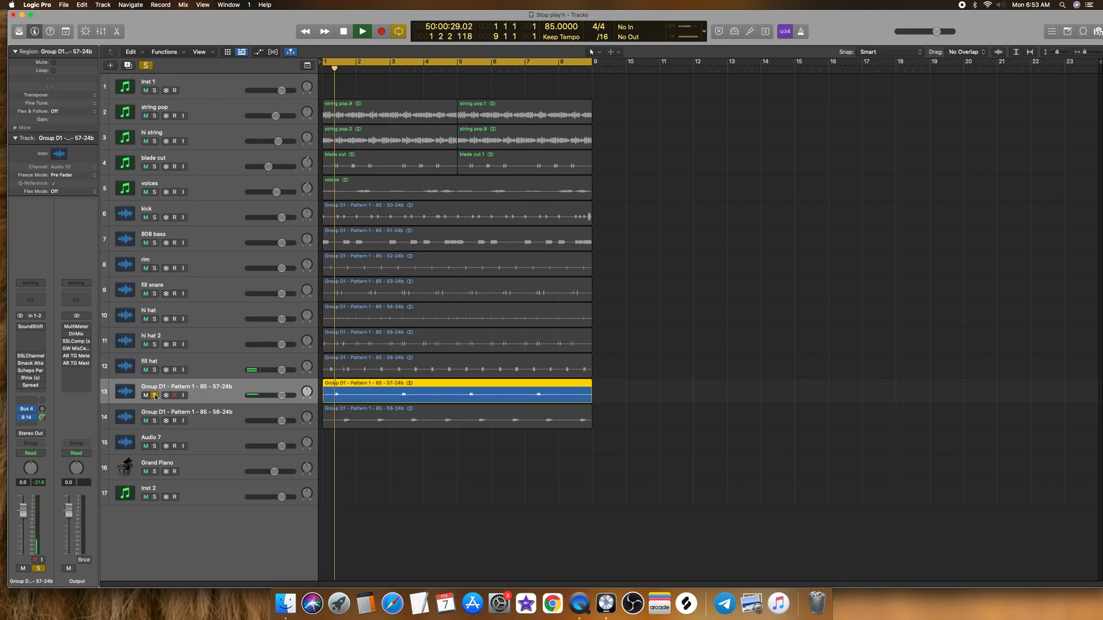
key(space)
double_click(164, 387)
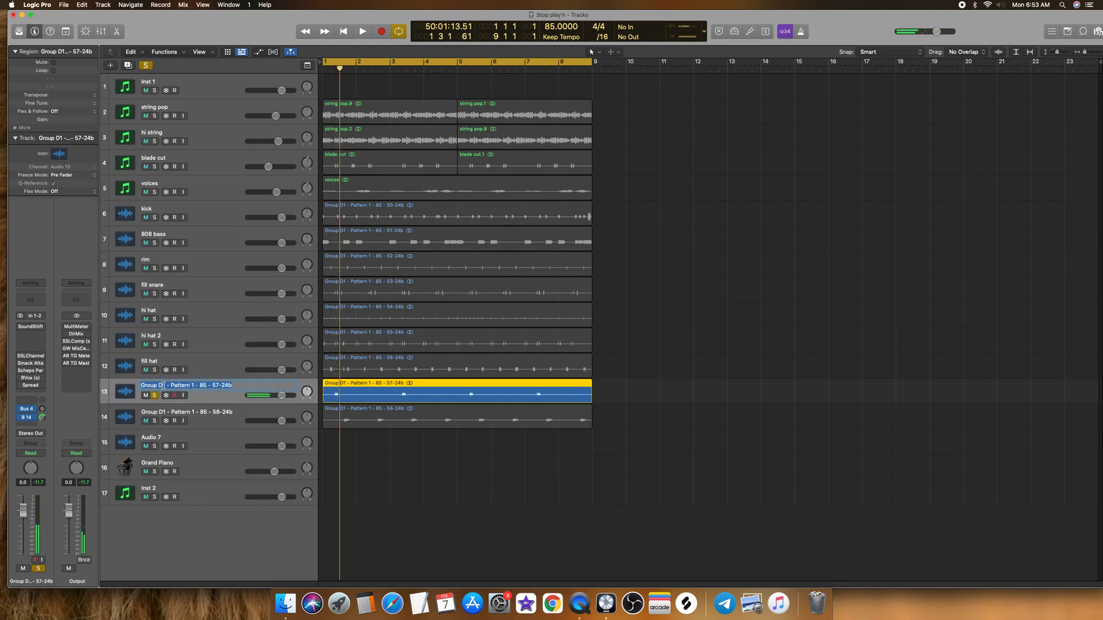
text(perc)
key(Return)
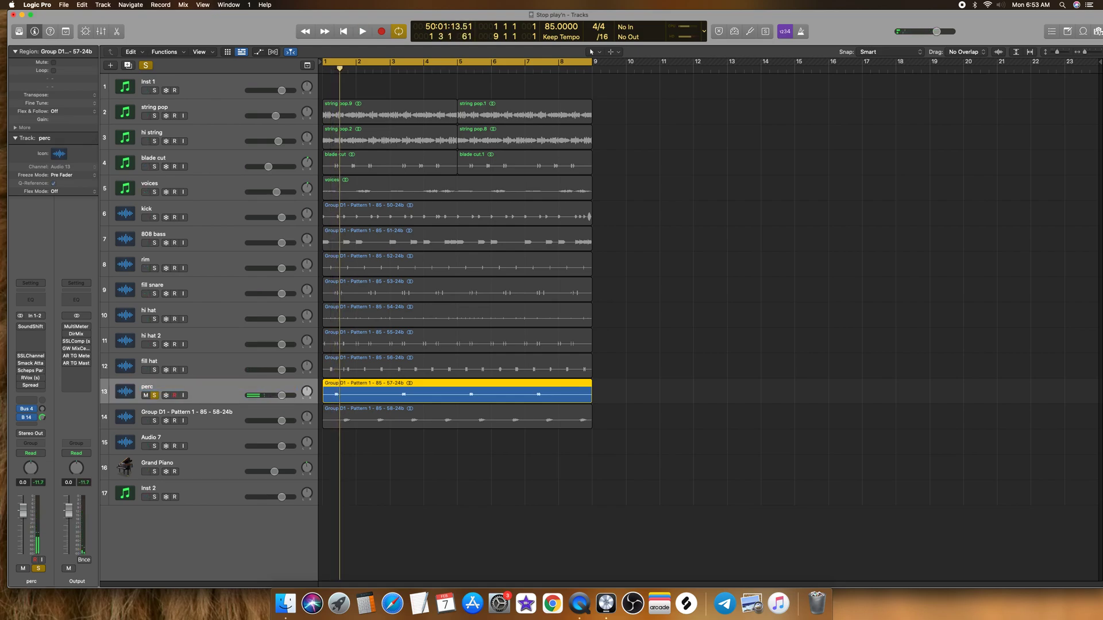
click(154, 395)
Step: Play the 58-24b track soloed, lower its volume to about -2.7 dB, and rename it as vox
click(154, 421)
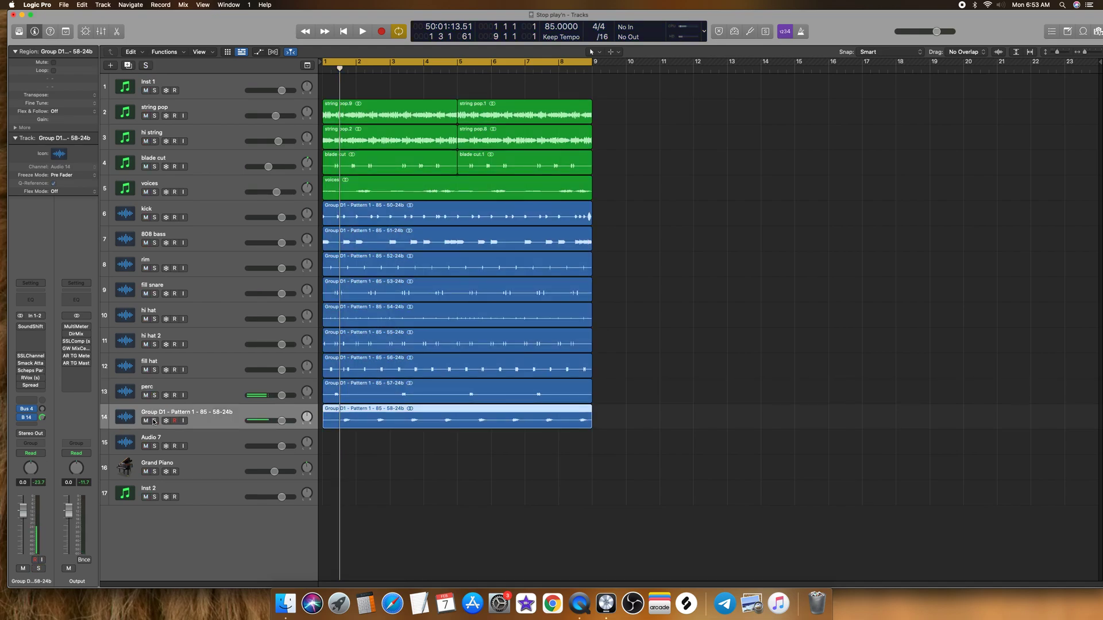
key(space)
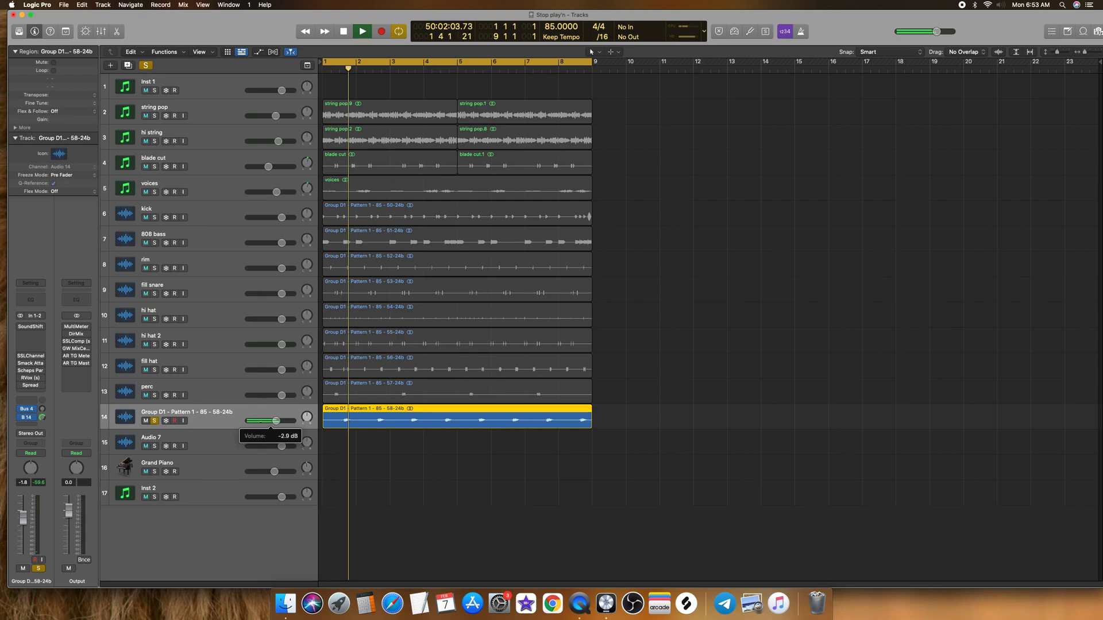
key(space)
double_click(201, 413)
text(v)
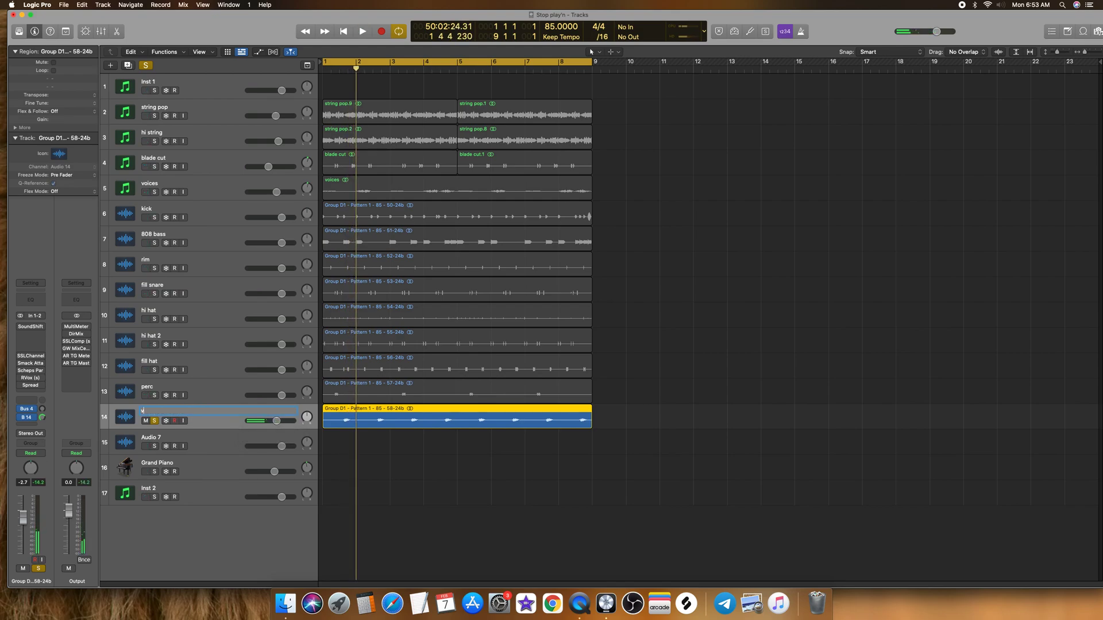
text(ox)
key(Return)
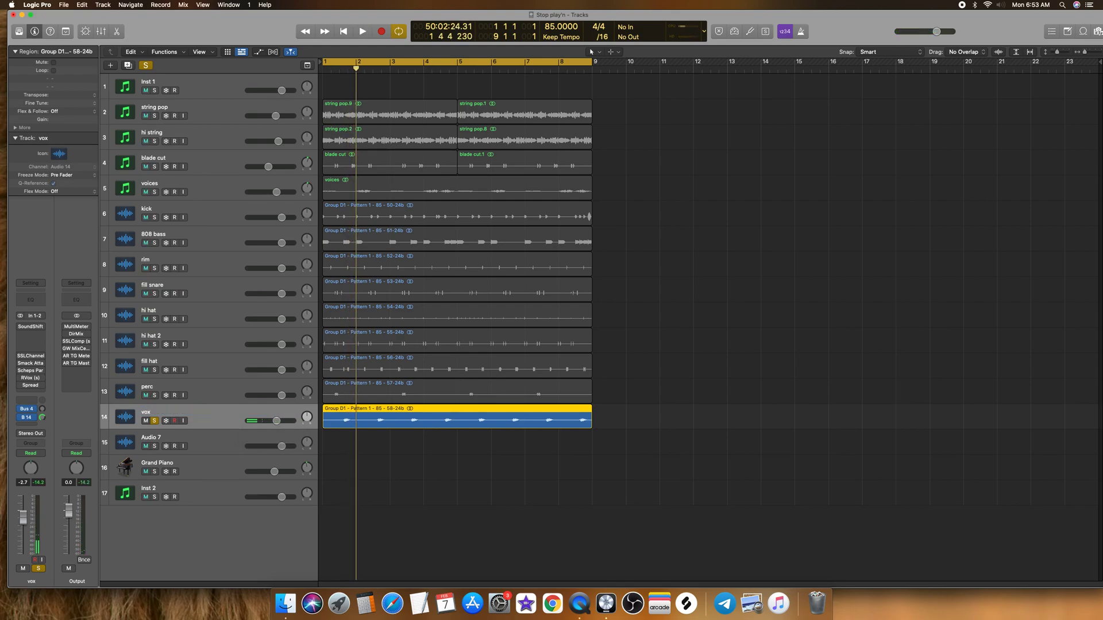
Step: Delete the empty Audio 7, Inst 2 and Grand Piano tracks below vox
click(170, 436)
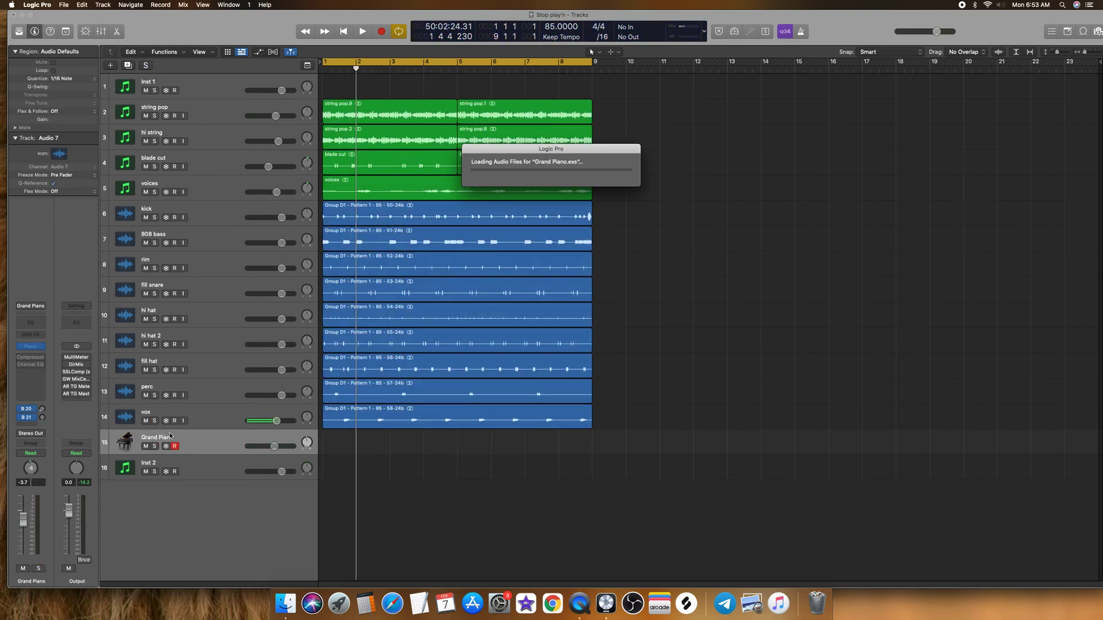
key(super+BackSpace)
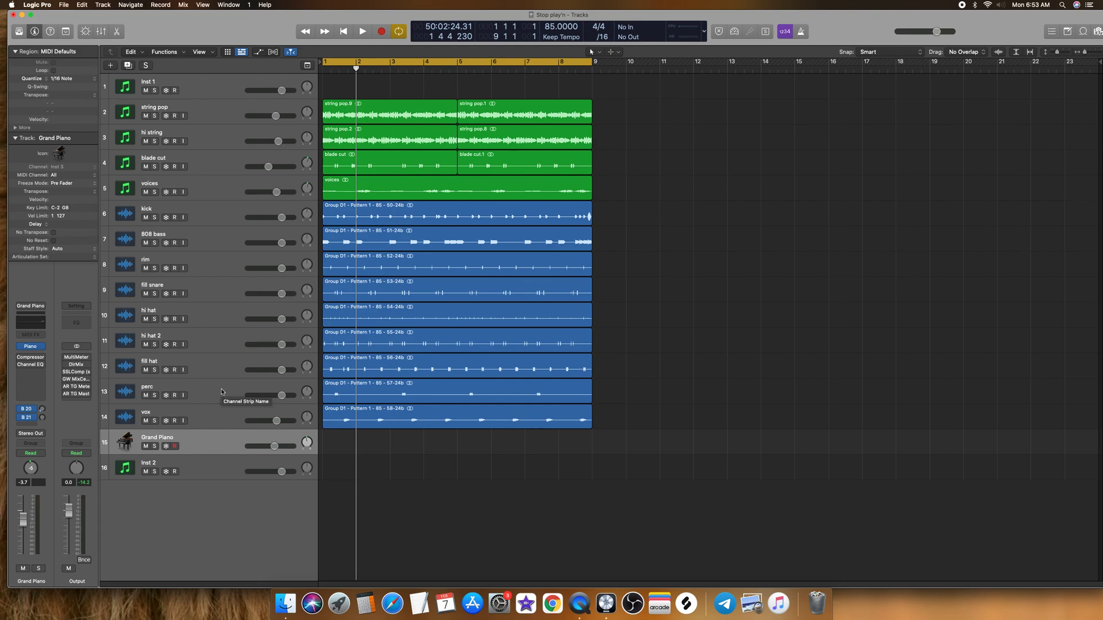
click(224, 465)
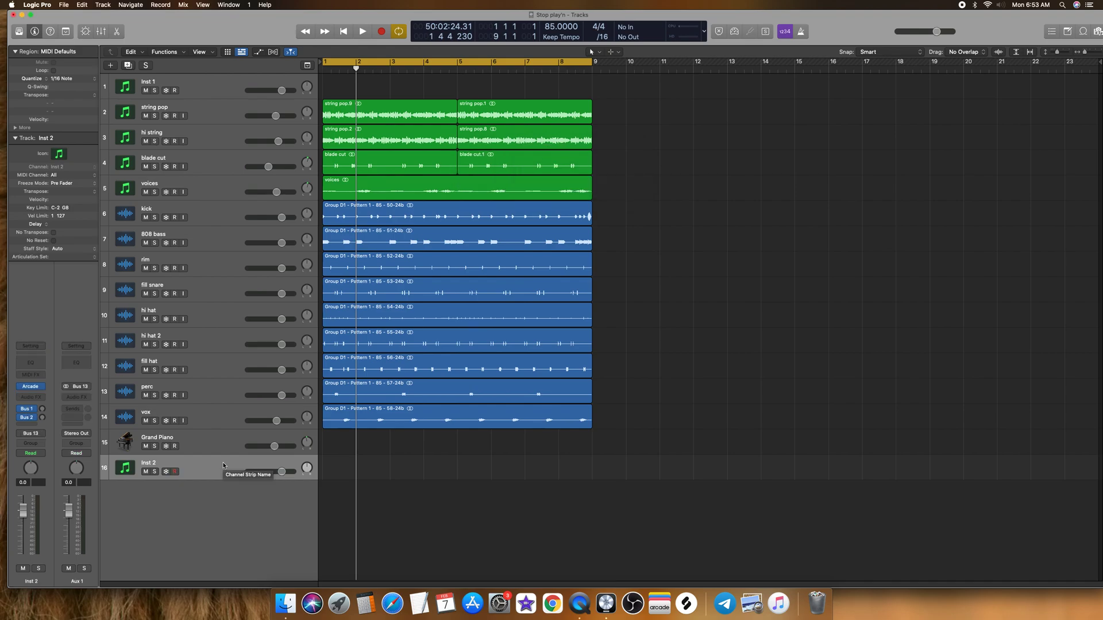
key(Delete)
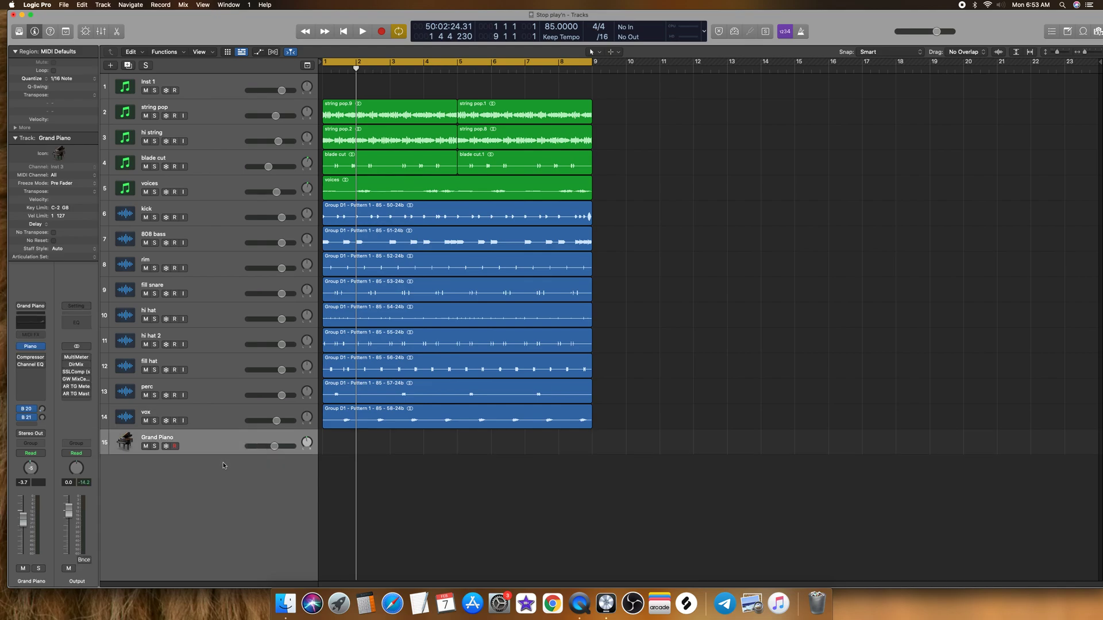
key(Delete)
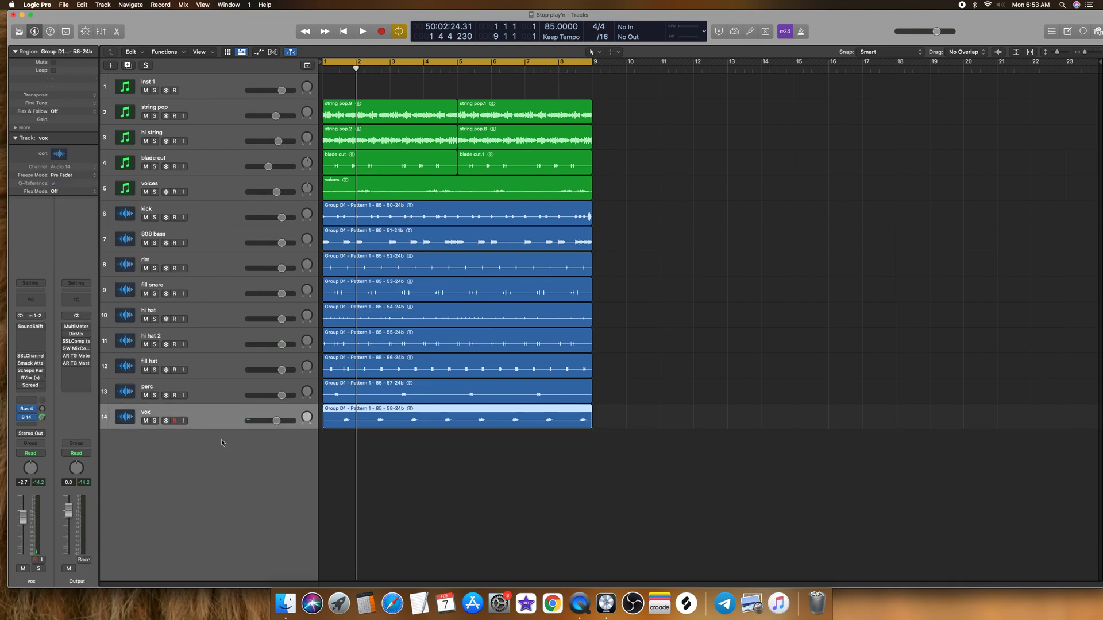
Step: Move the kick track to the start of the track list and play it briefly soloed
drag(218, 209, 207, 98)
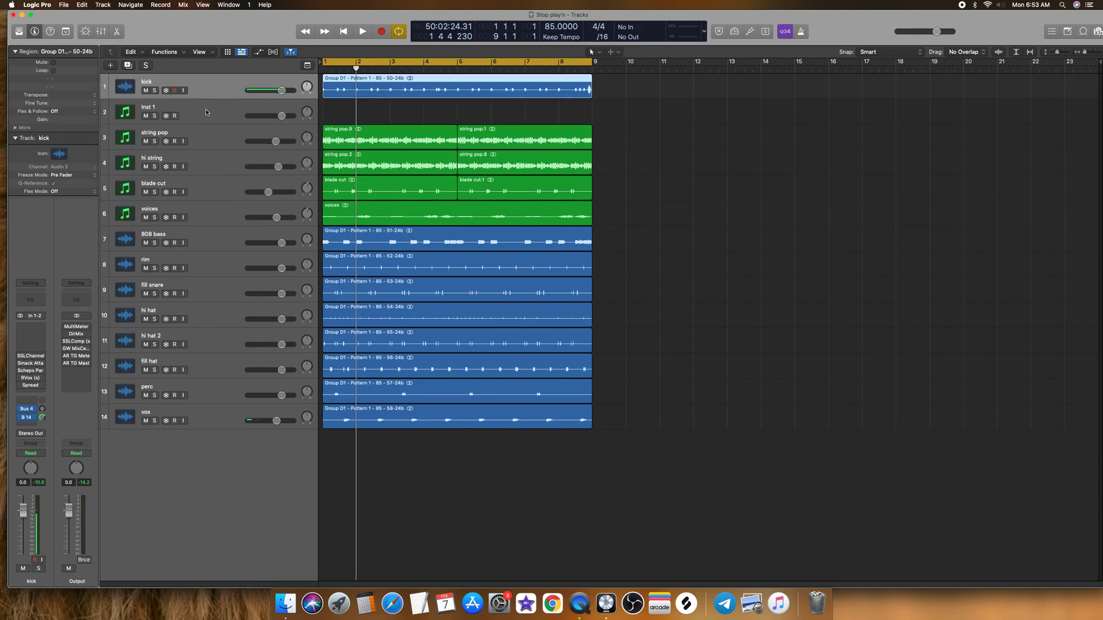
click(155, 91)
key(space)
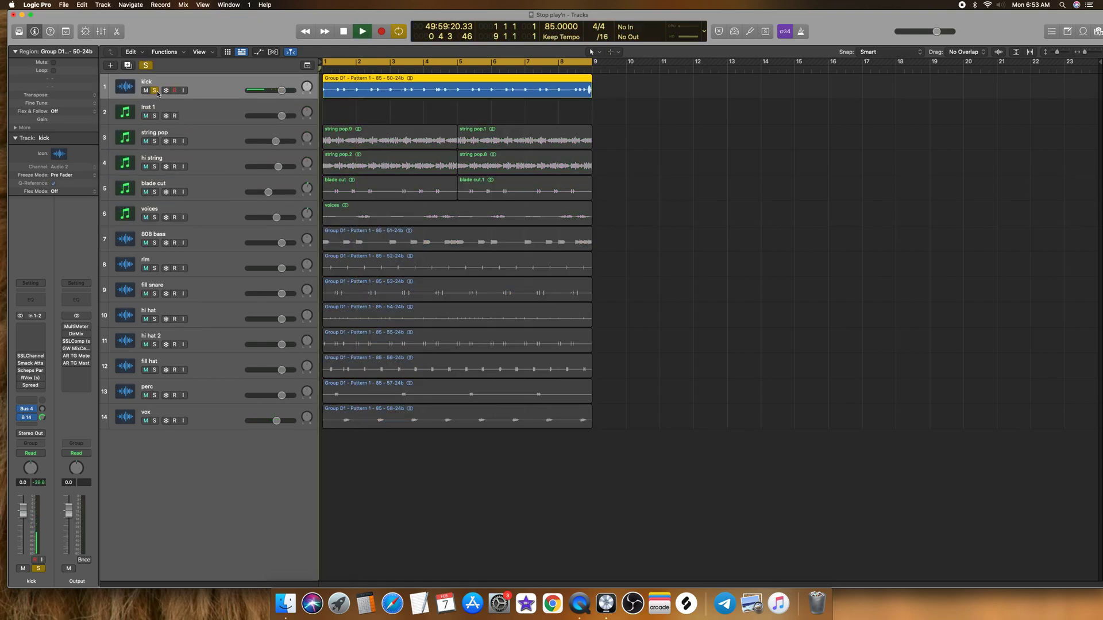
click(155, 91)
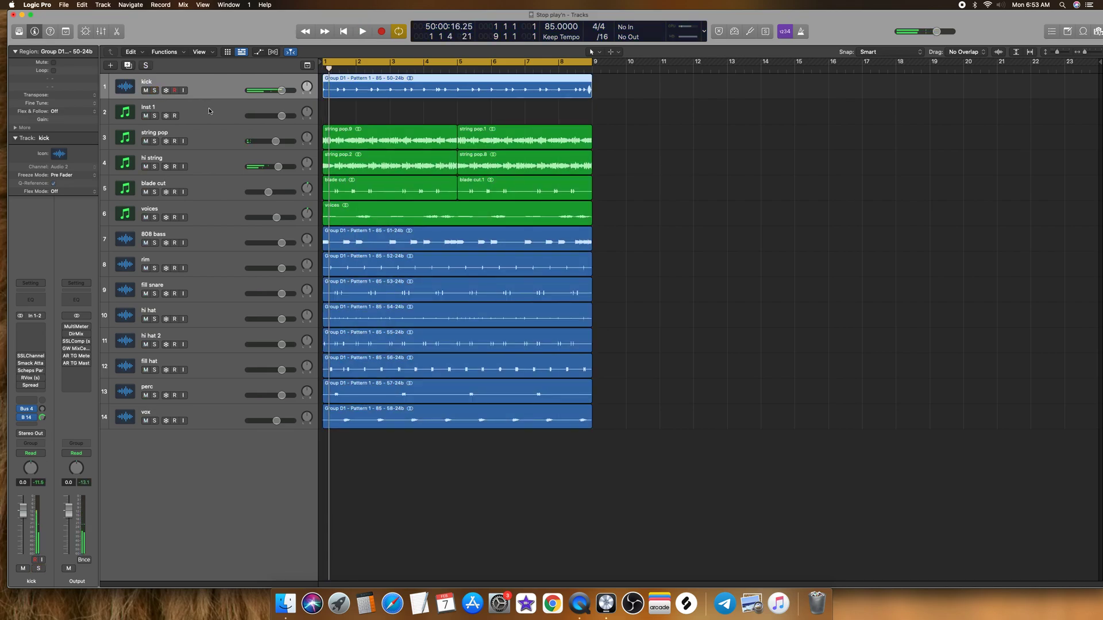
Step: Reorder rim, fill snare, hi hat, hi hat 2 and fill hat between kick and string pop, with 808 bass at the end of the list
drag(211, 242, 211, 115)
drag(196, 271, 195, 138)
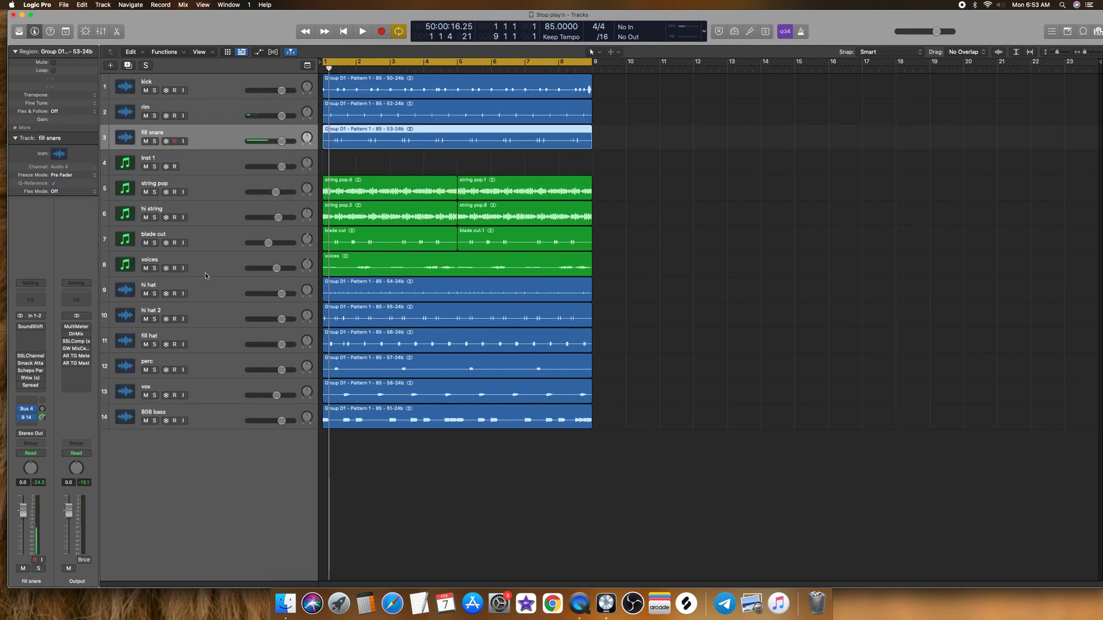
drag(209, 286, 208, 162)
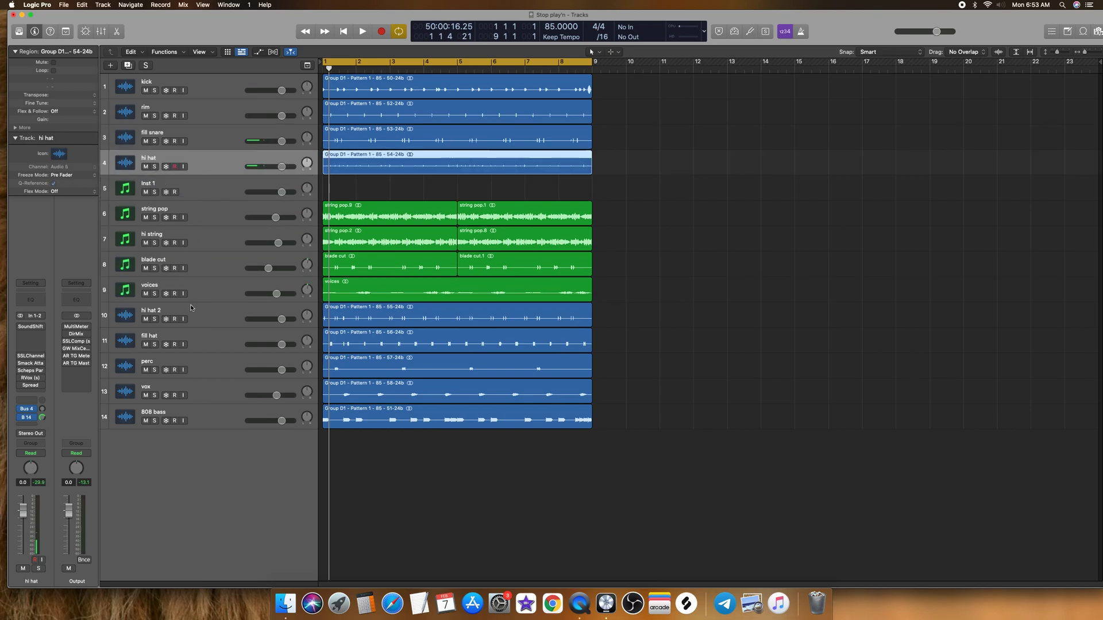
drag(198, 318, 192, 198)
drag(195, 341, 189, 235)
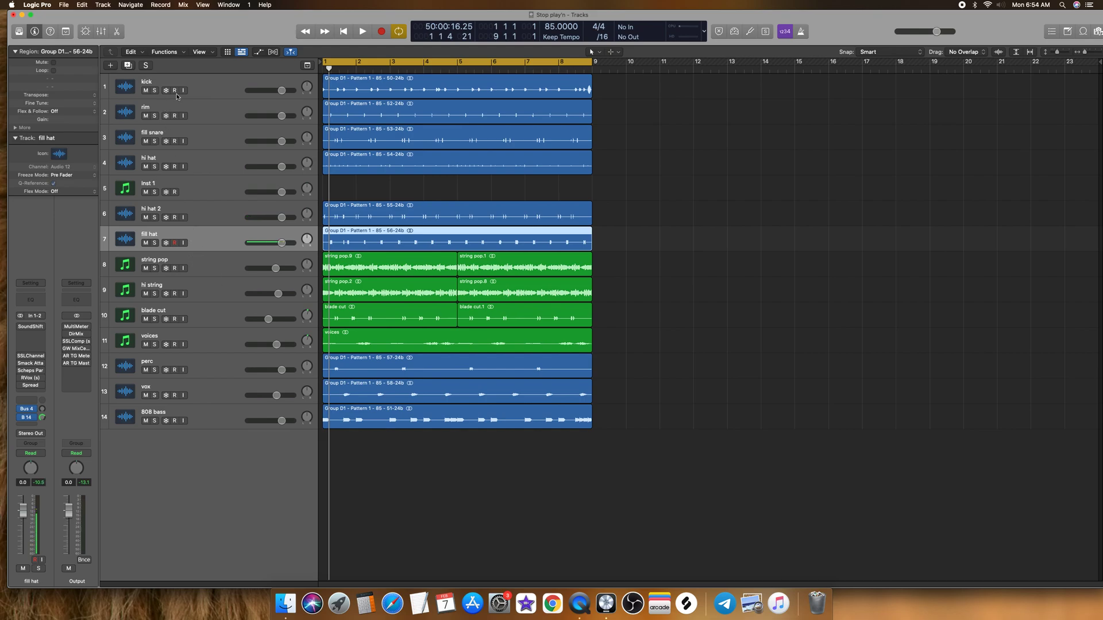
Step: Delete the empty Inst 1 track that hosts Maschine 2
click(224, 93)
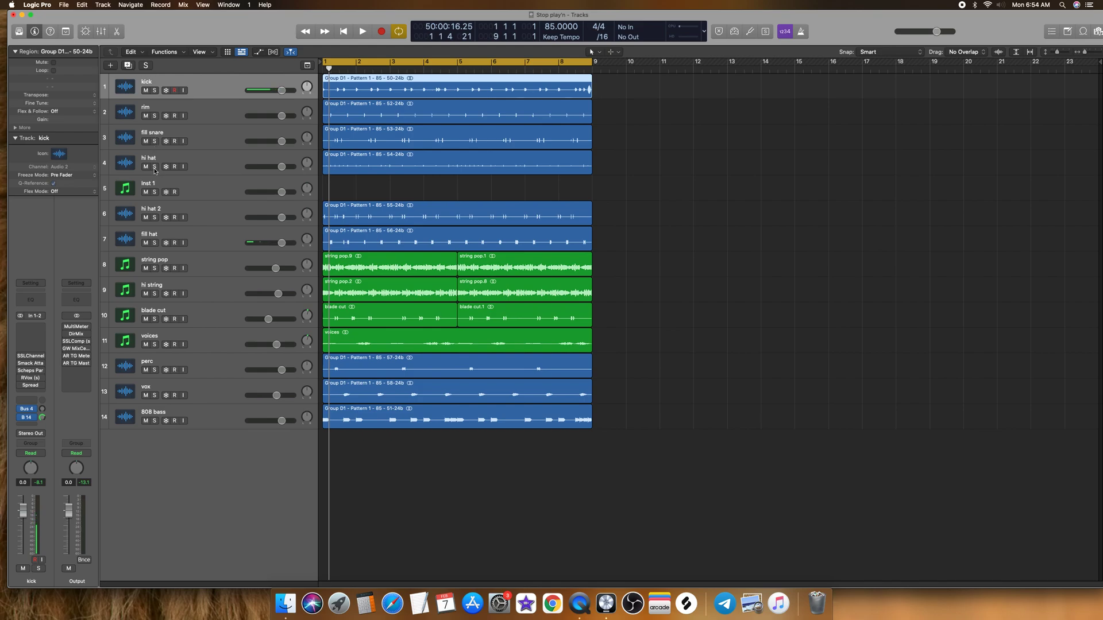
click(204, 189)
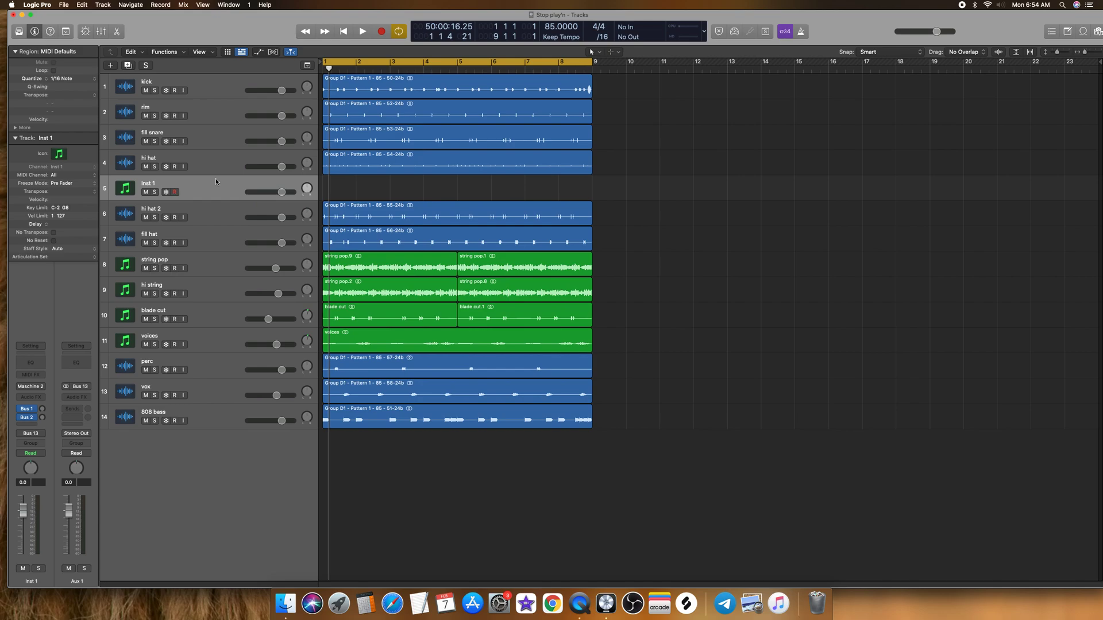
key(super+BackSpace)
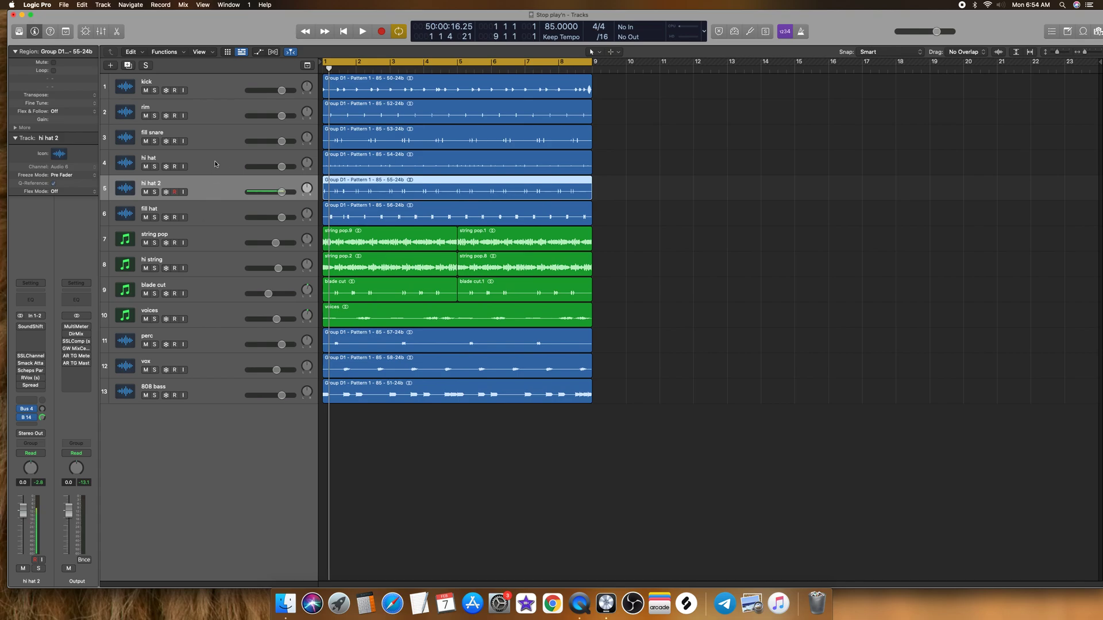
click(218, 93)
click(217, 114)
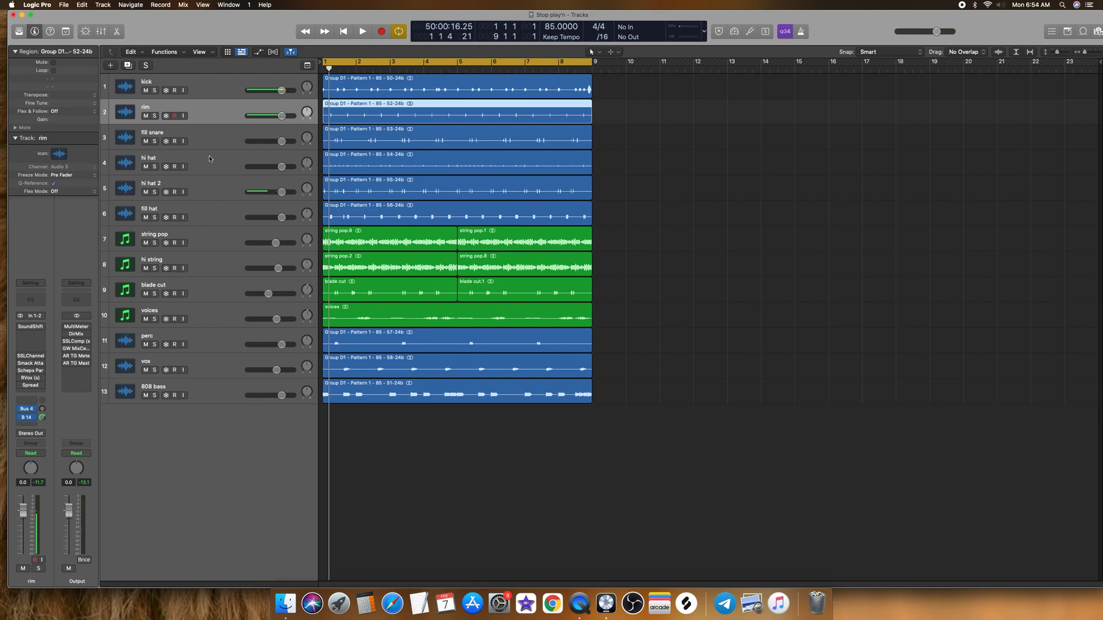
click(213, 145)
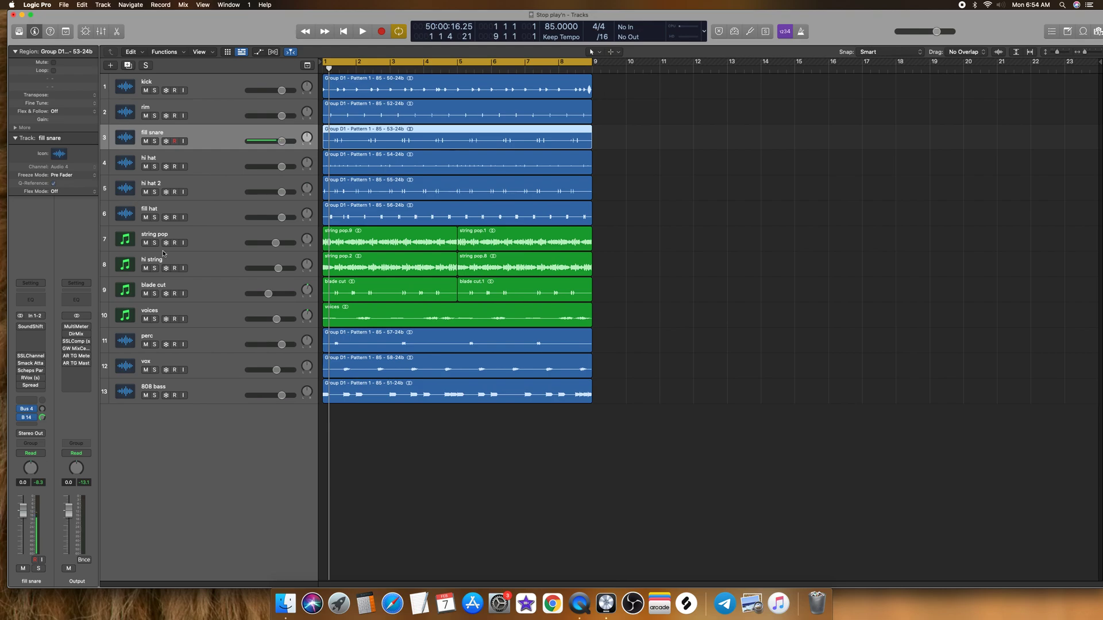
Step: Solo the string pop, hi string, blade cut and voices tracks, play them together, and unsolo them
click(191, 242)
click(154, 243)
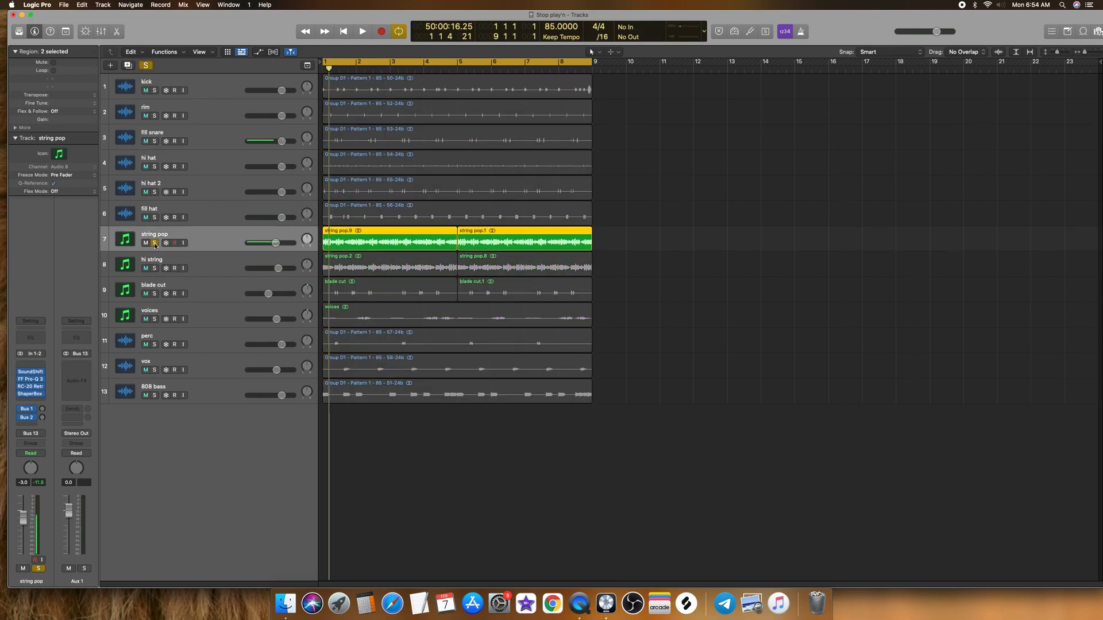
click(154, 268)
click(154, 293)
key(space)
click(155, 318)
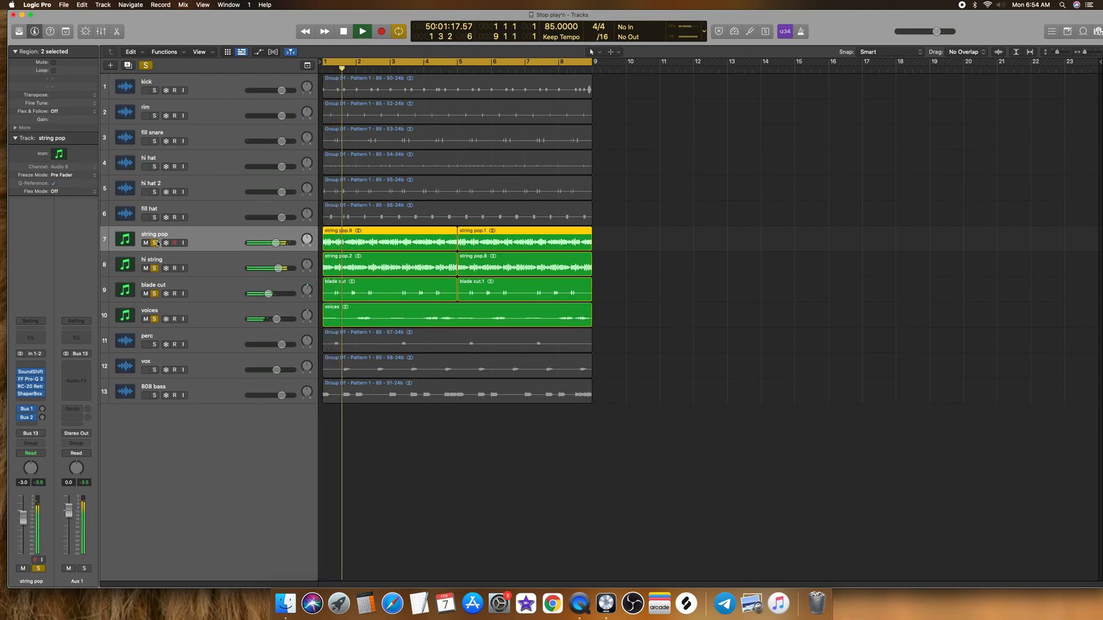
key(space)
drag(156, 243, 212, 227)
Step: Move the perc track up directly below fill hat
click(210, 337)
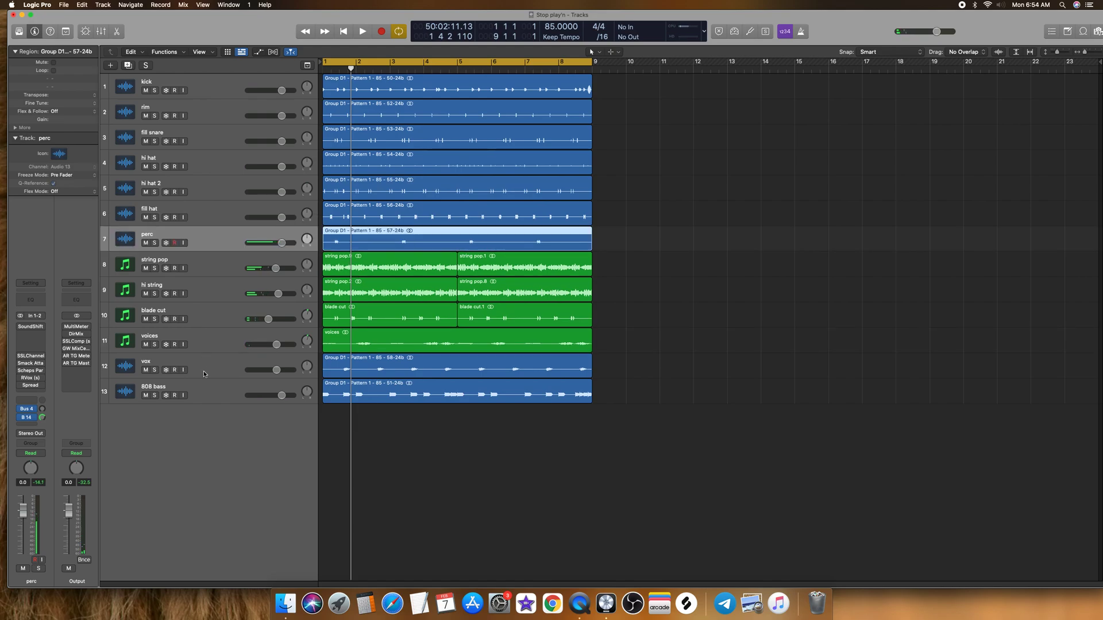
Step: Move the vox track up directly below the perc track
drag(204, 373, 205, 264)
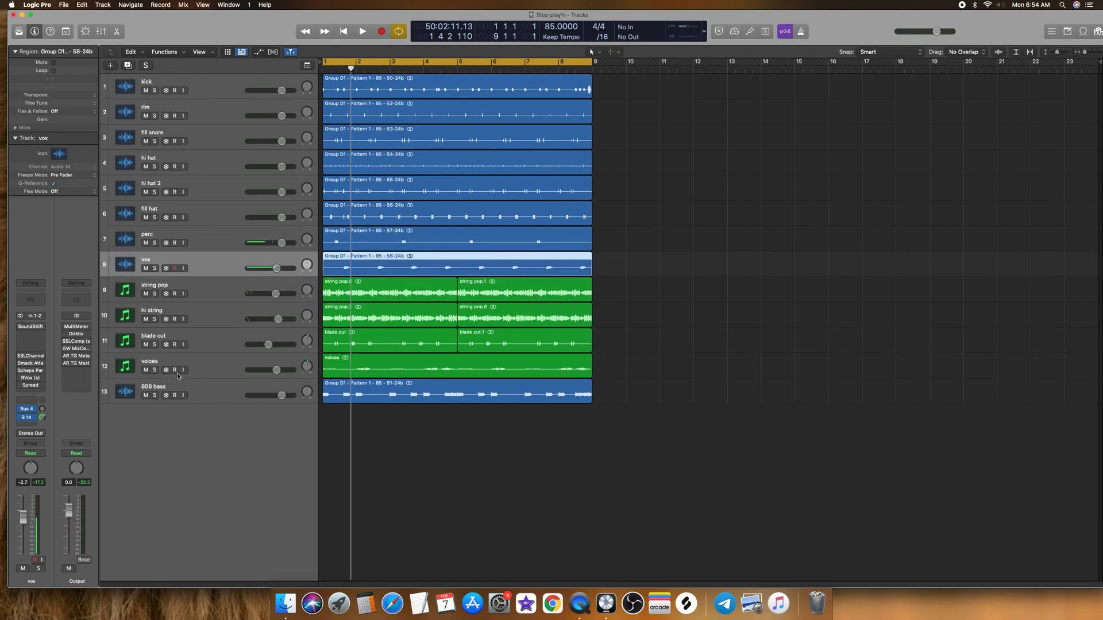
click(214, 392)
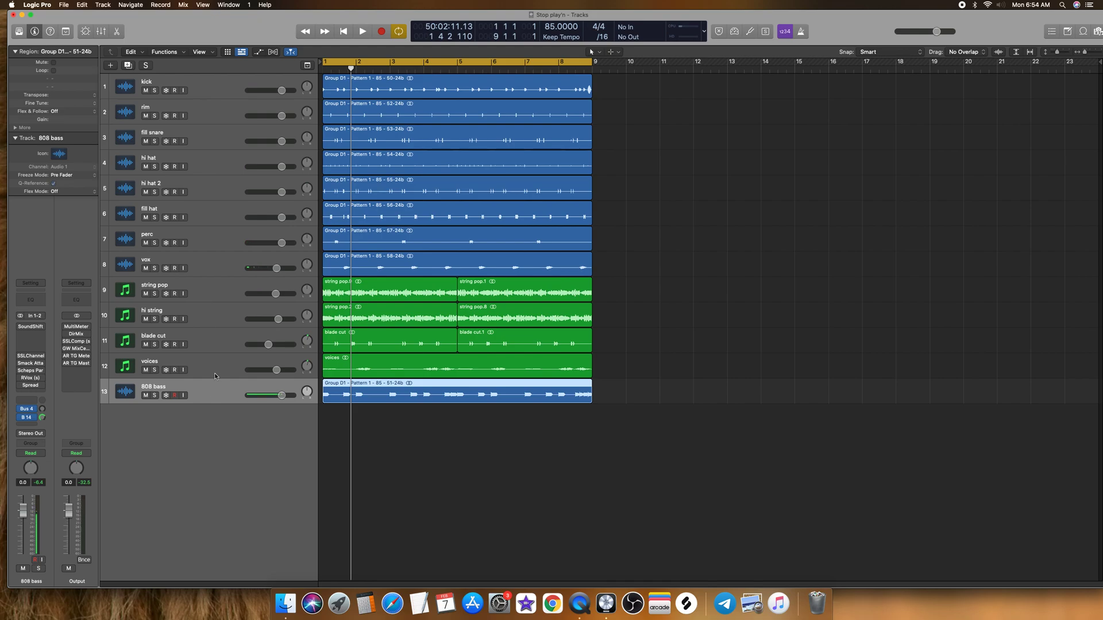
click(673, 207)
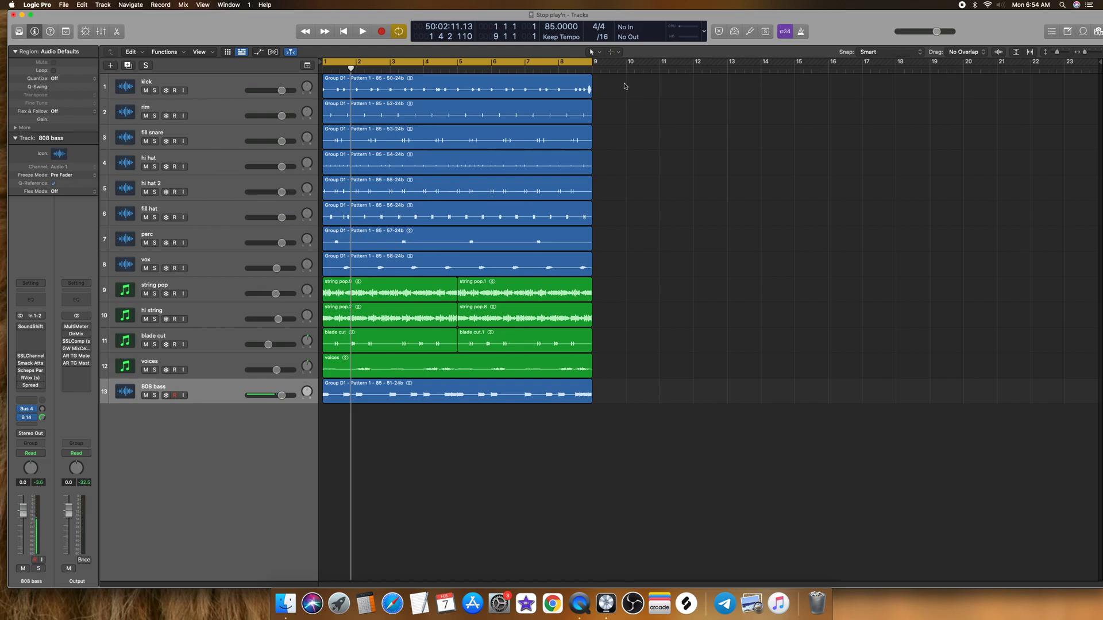
Step: Color the kick through vox regions red and the string pop through voices regions yellow
mouse_move(626, 85)
mouse_down()
mouse_move(545, 118)
mouse_move(503, 184)
mouse_move(368, 259)
mouse_up()
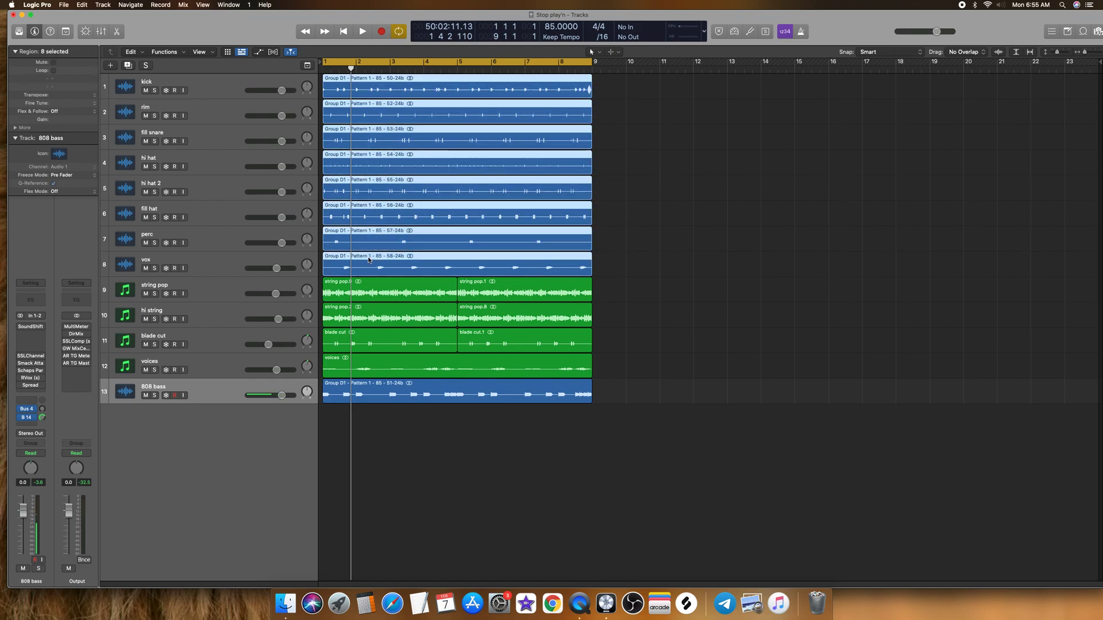
key(alt+c)
click(761, 140)
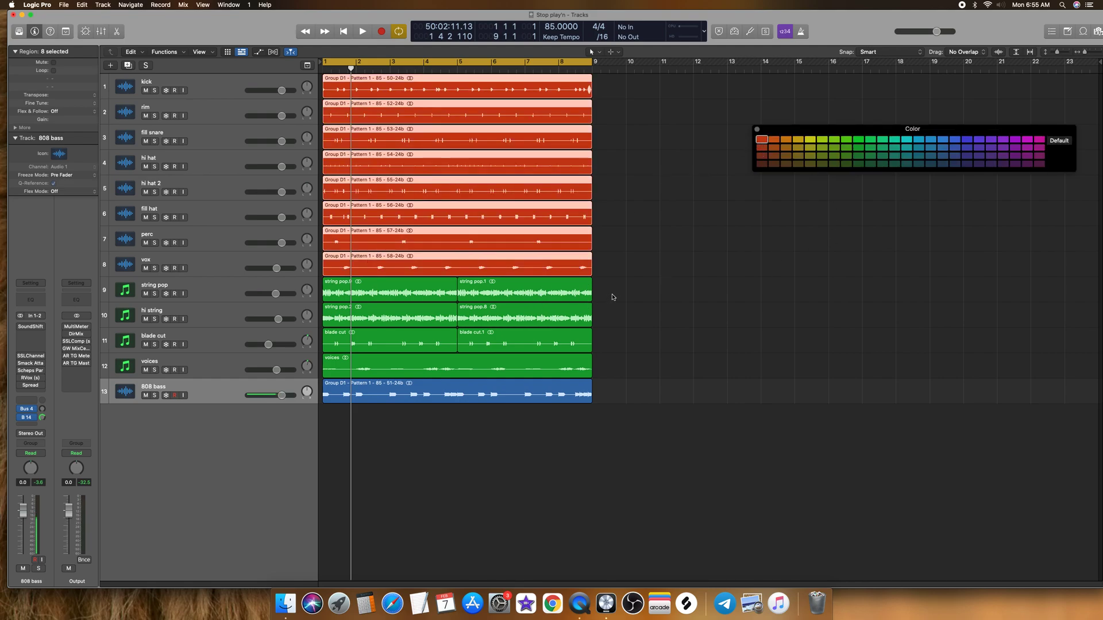
drag(614, 292, 369, 367)
click(814, 145)
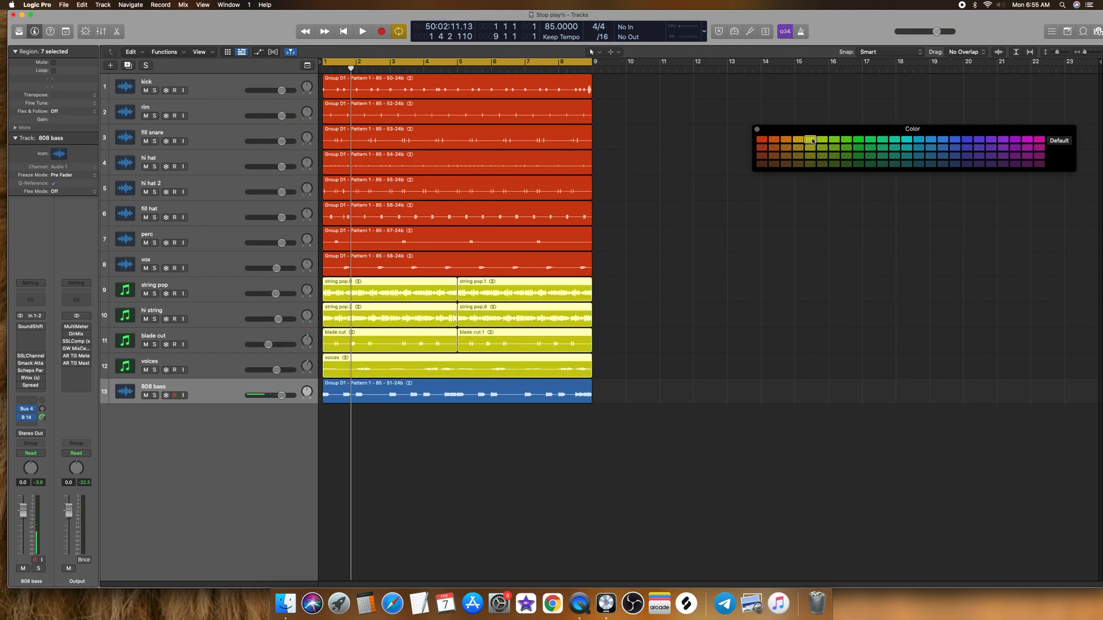
click(447, 394)
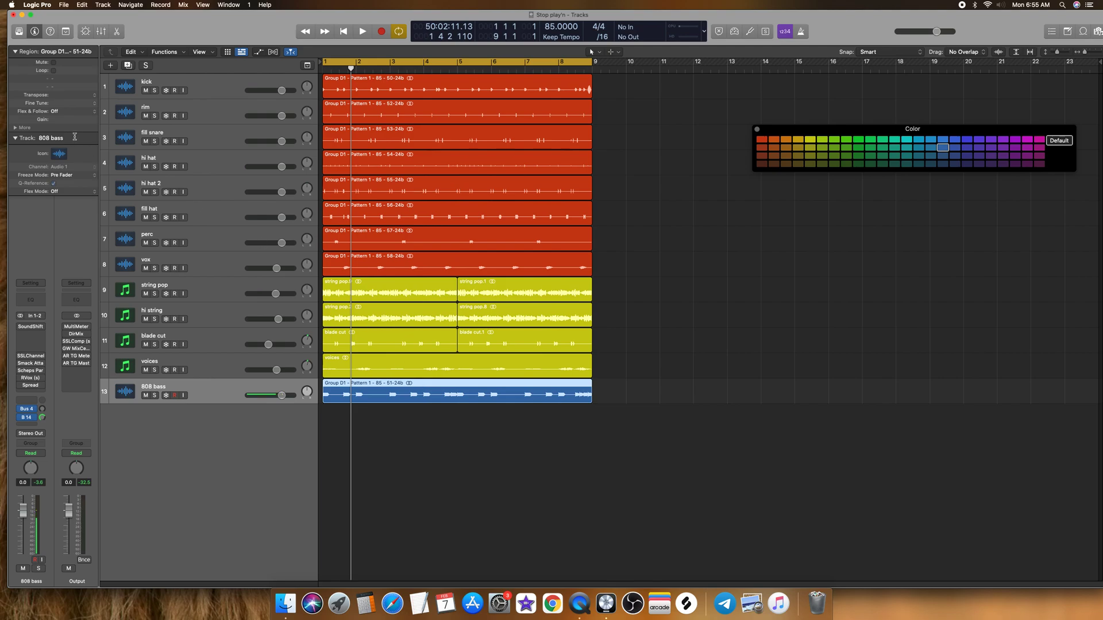
Step: Show the mixer and color the eight drum channel strips from kick to vox red
click(107, 36)
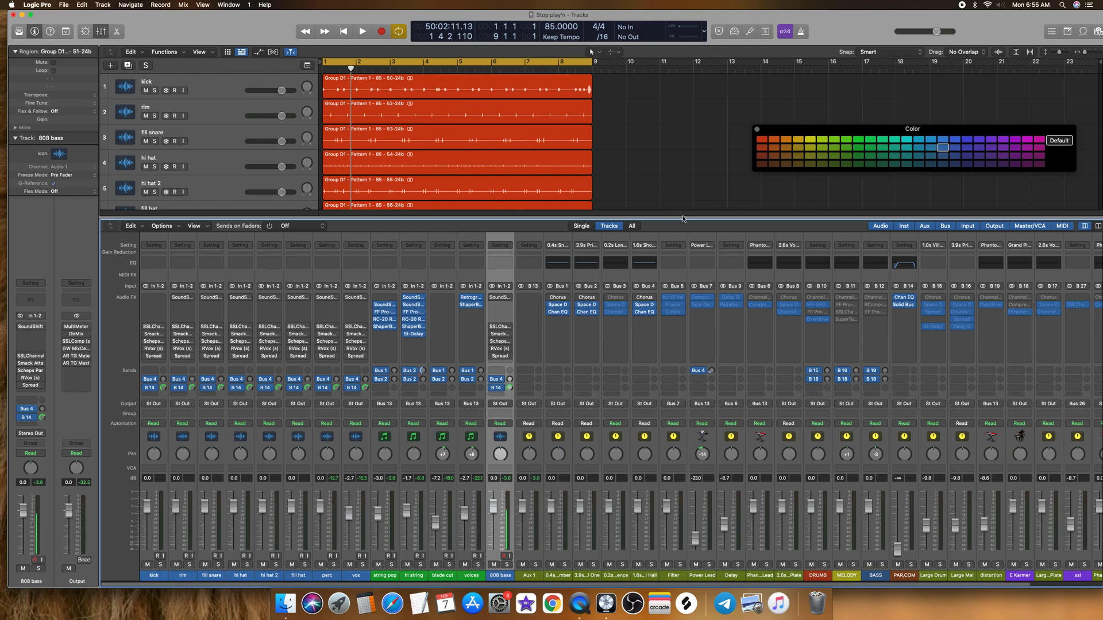
drag(682, 217, 680, 139)
click(162, 577)
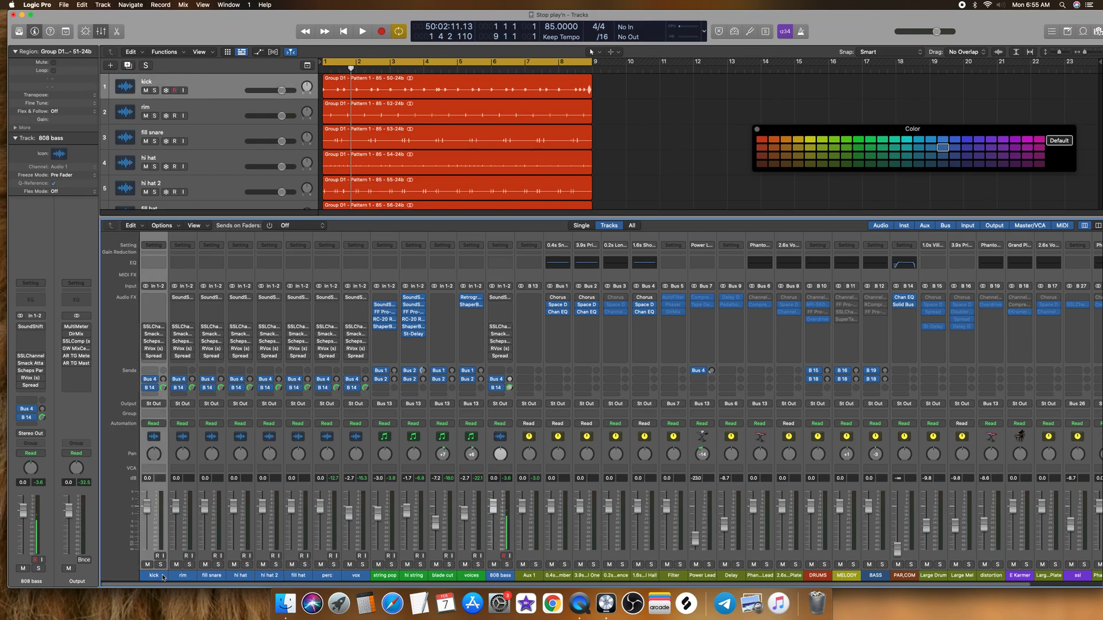
shift+click(351, 576)
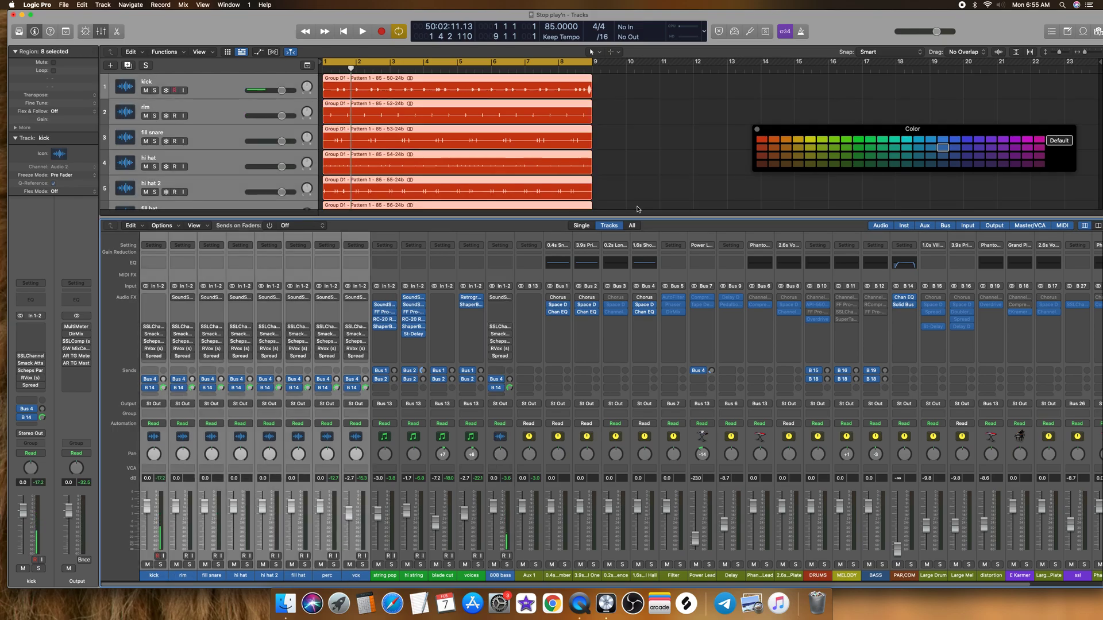
click(761, 139)
Step: Color the string pop, hi string, blade cut and voices channel strips yellow, and close the color palette
click(395, 579)
shift+click(477, 578)
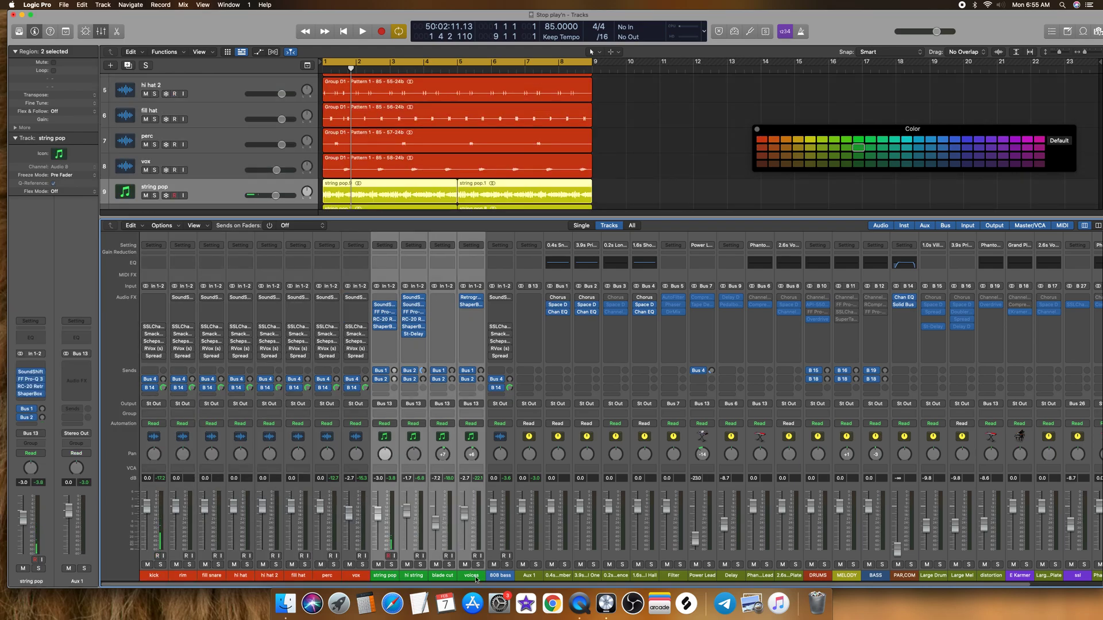
click(811, 142)
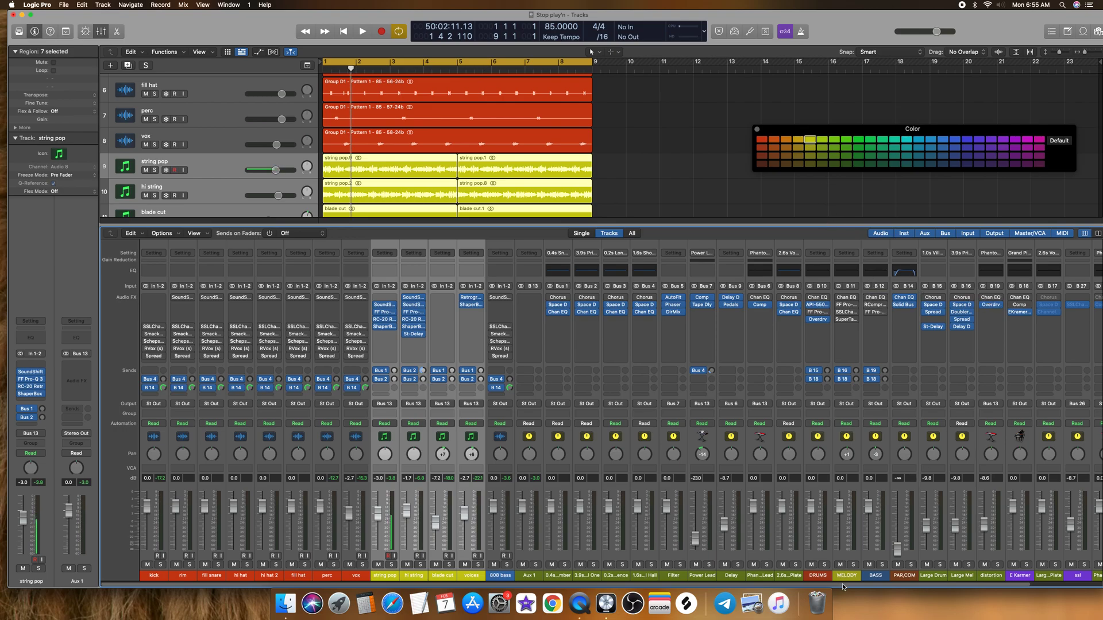
scroll(842, 587, right, 3)
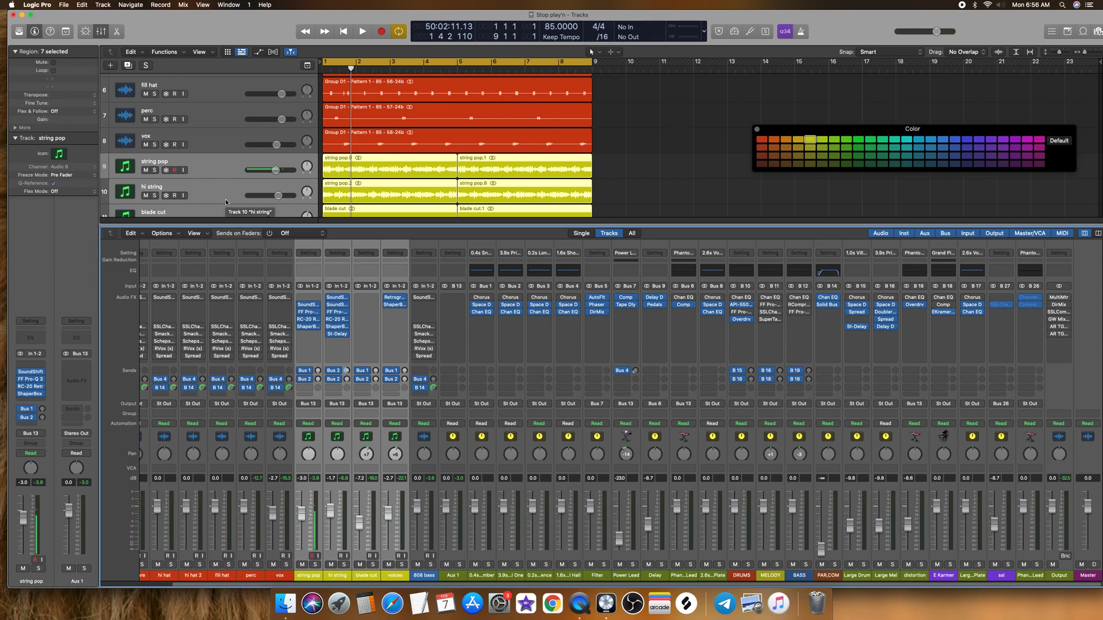
click(305, 575)
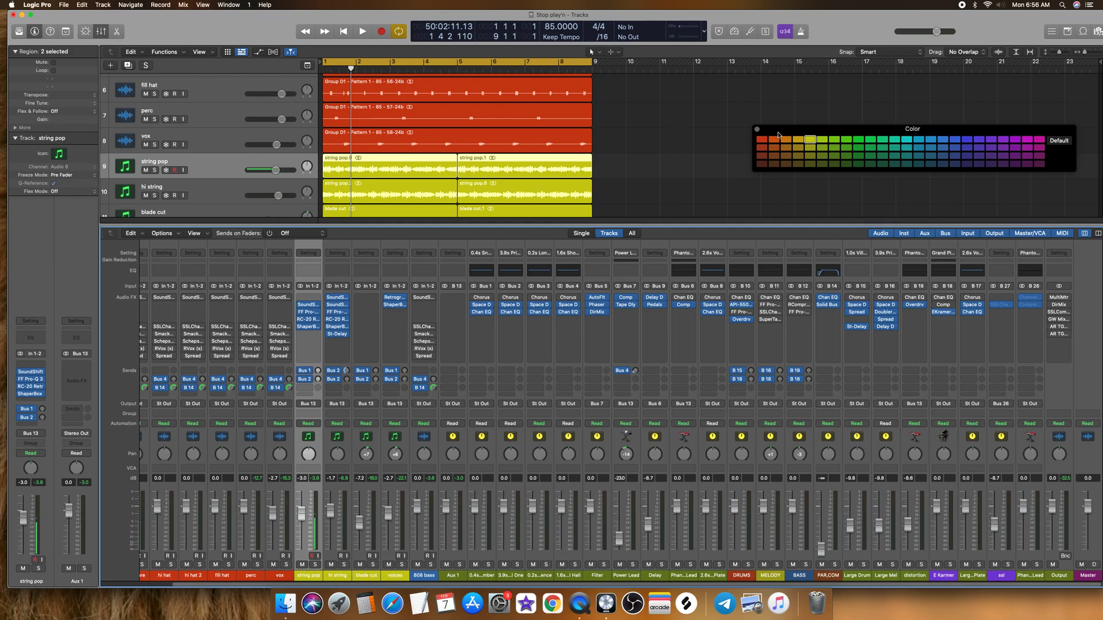
click(757, 129)
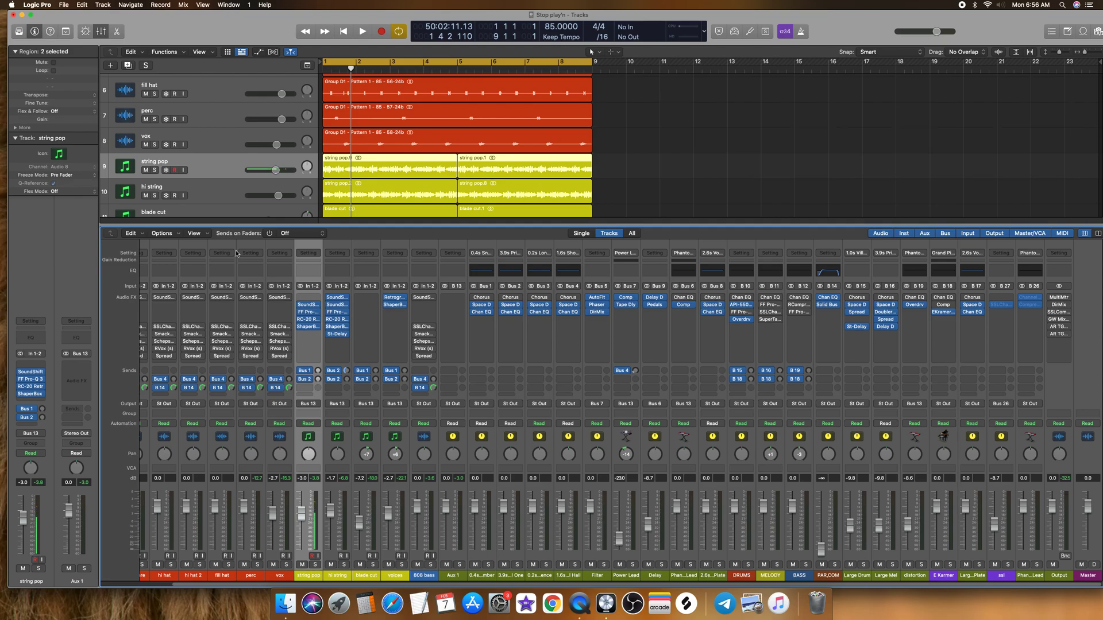
click(102, 31)
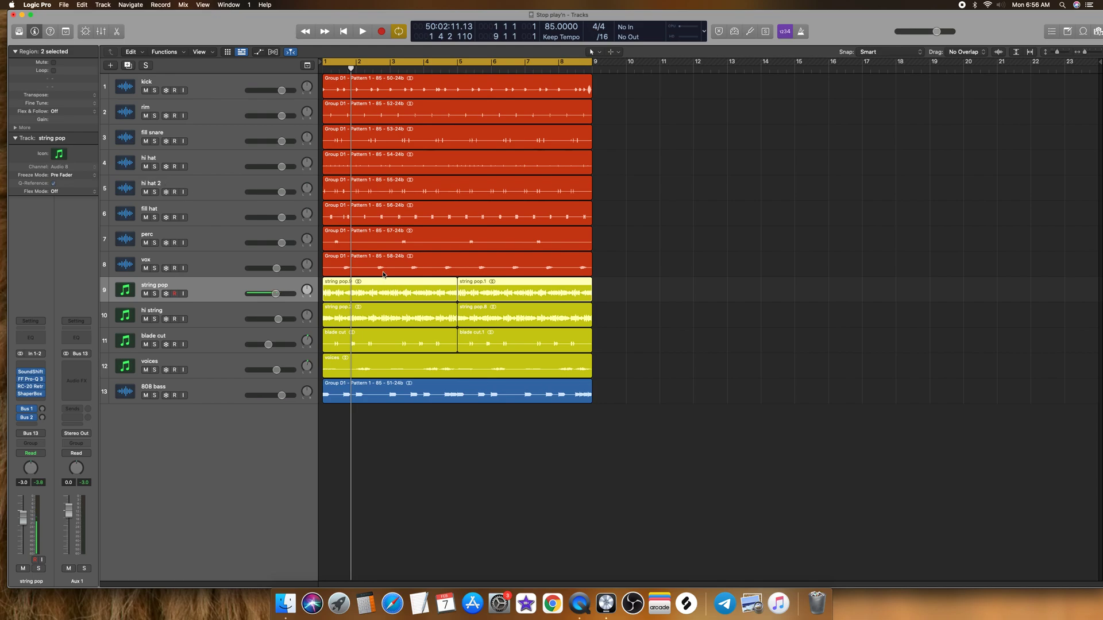
Step: Route the output of all drum channels from kick to vox to Bus 10, DRUMS
click(101, 32)
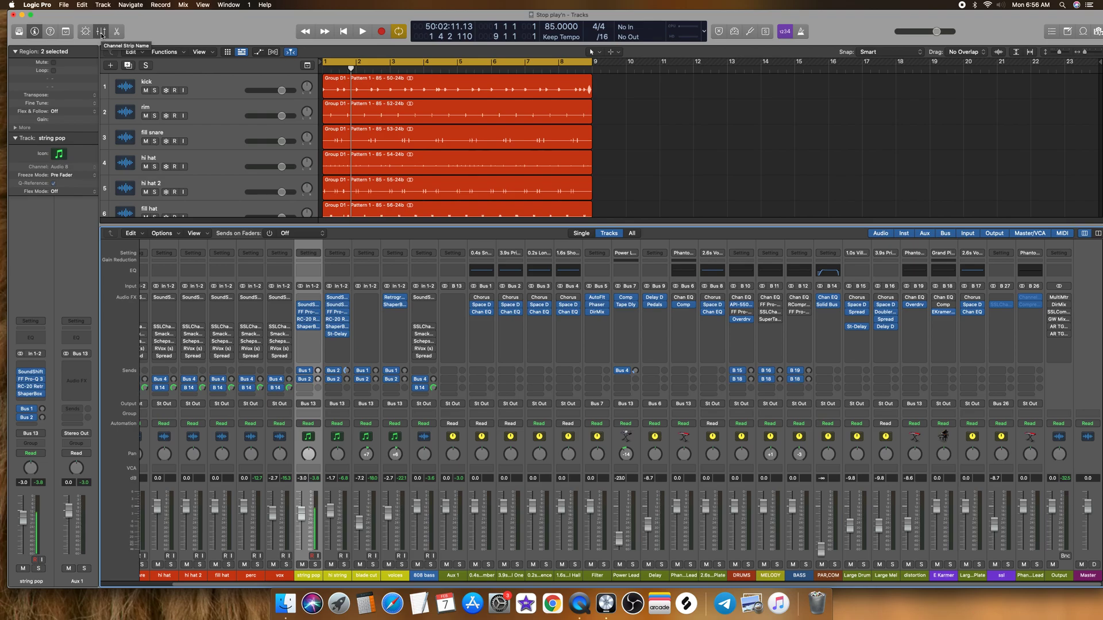
click(742, 576)
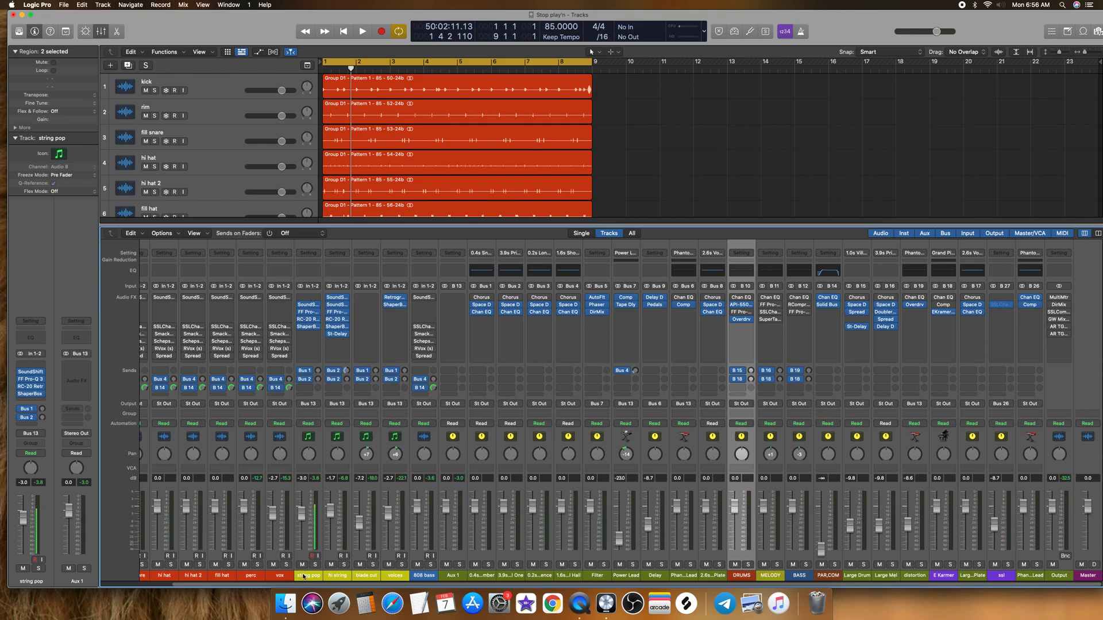
scroll(287, 577, left, 3)
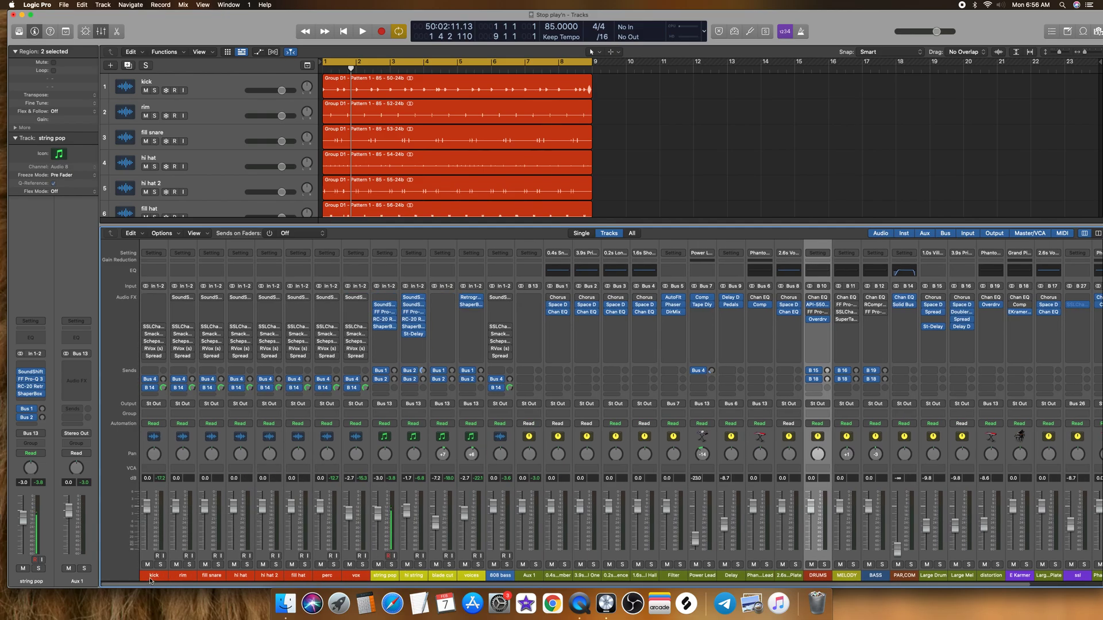
click(152, 575)
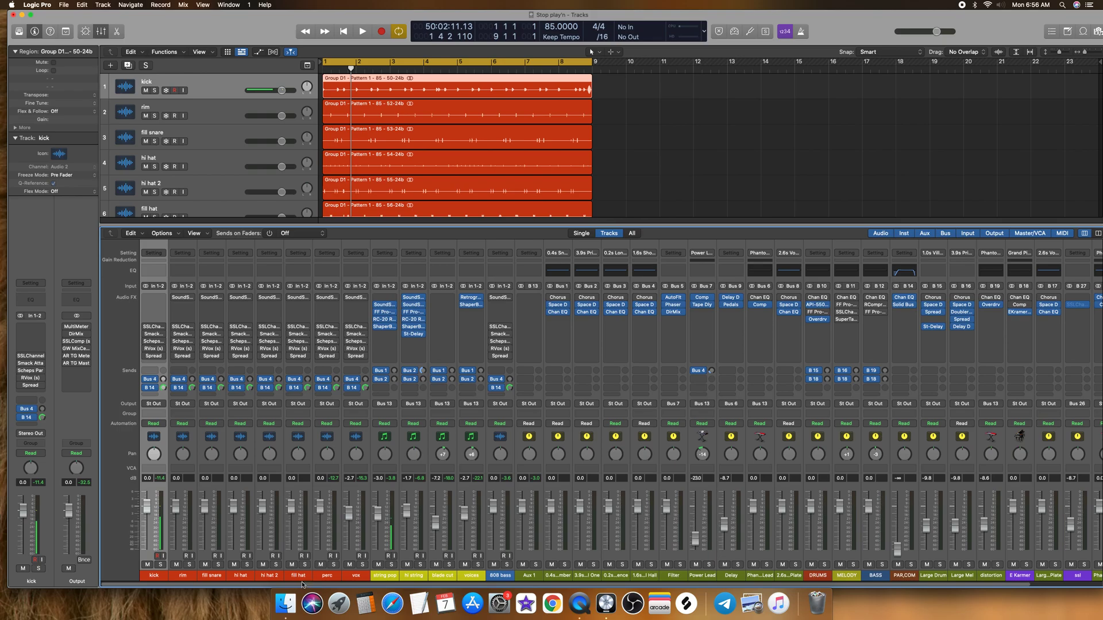
shift+click(356, 576)
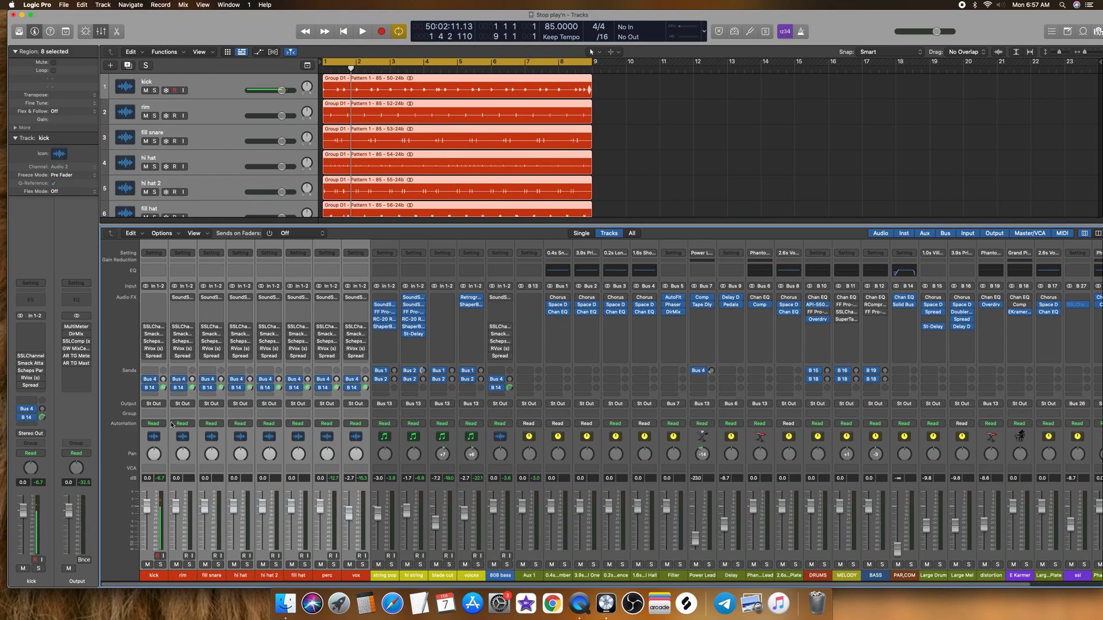
click(154, 403)
mouse_move(177, 439)
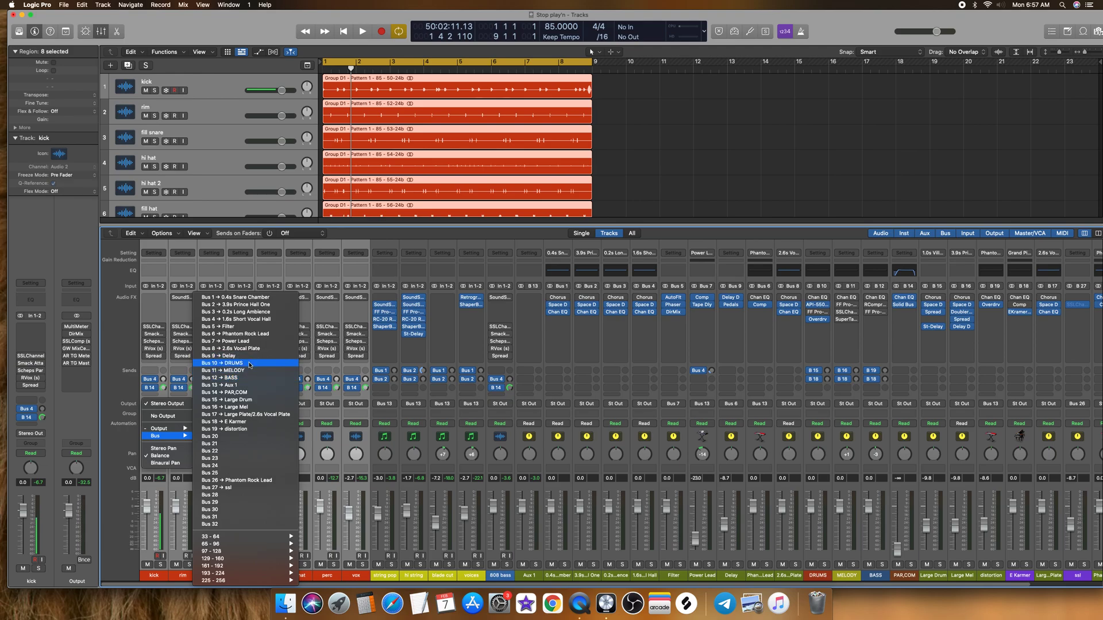
click(248, 363)
click(812, 578)
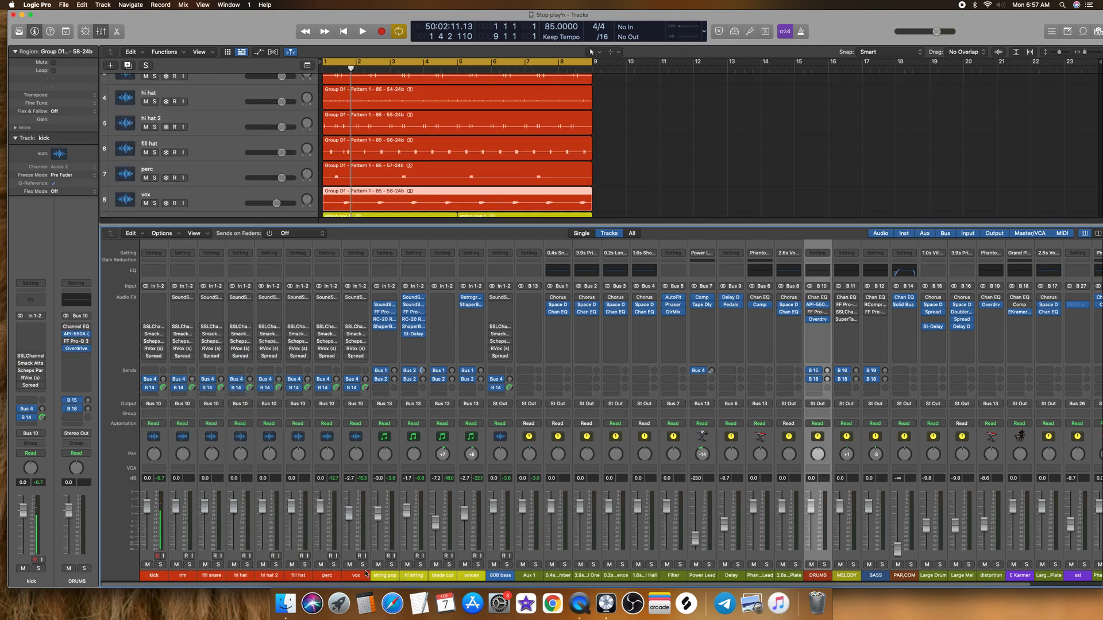
Step: Route the output of the string pop, hi string, blade cut and voices channels to Bus 11, MELODY
click(393, 576)
shift+click(469, 578)
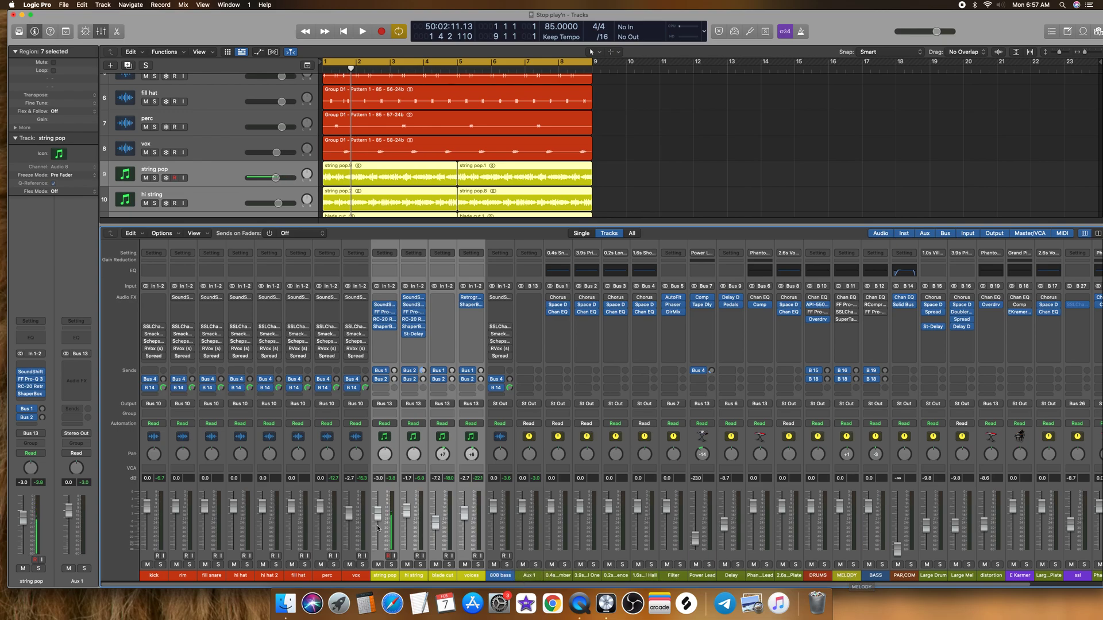
click(844, 576)
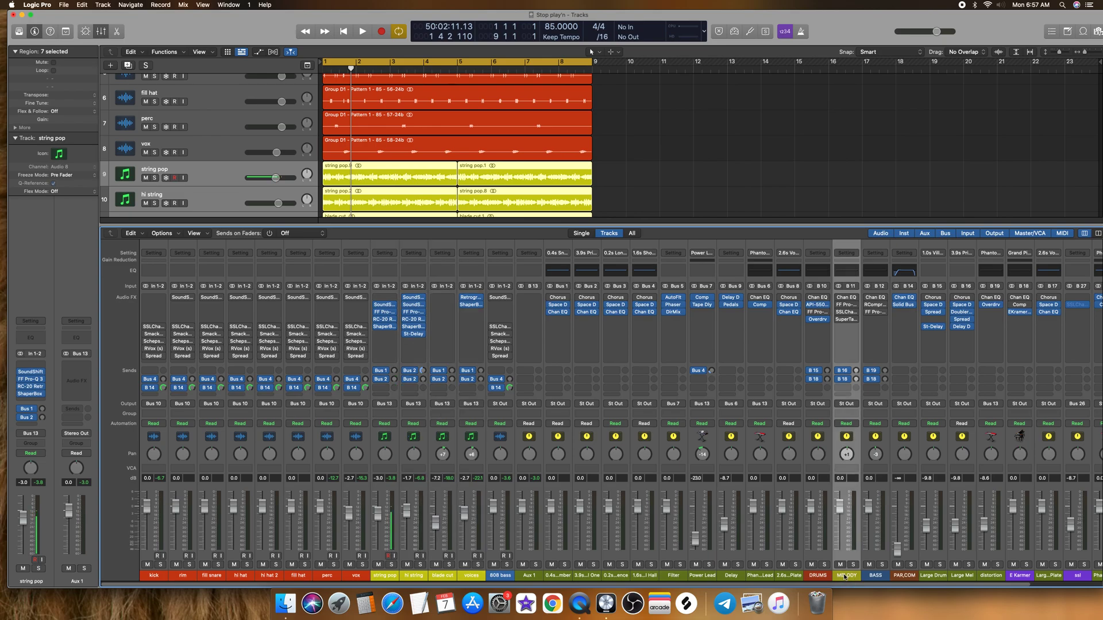
click(393, 577)
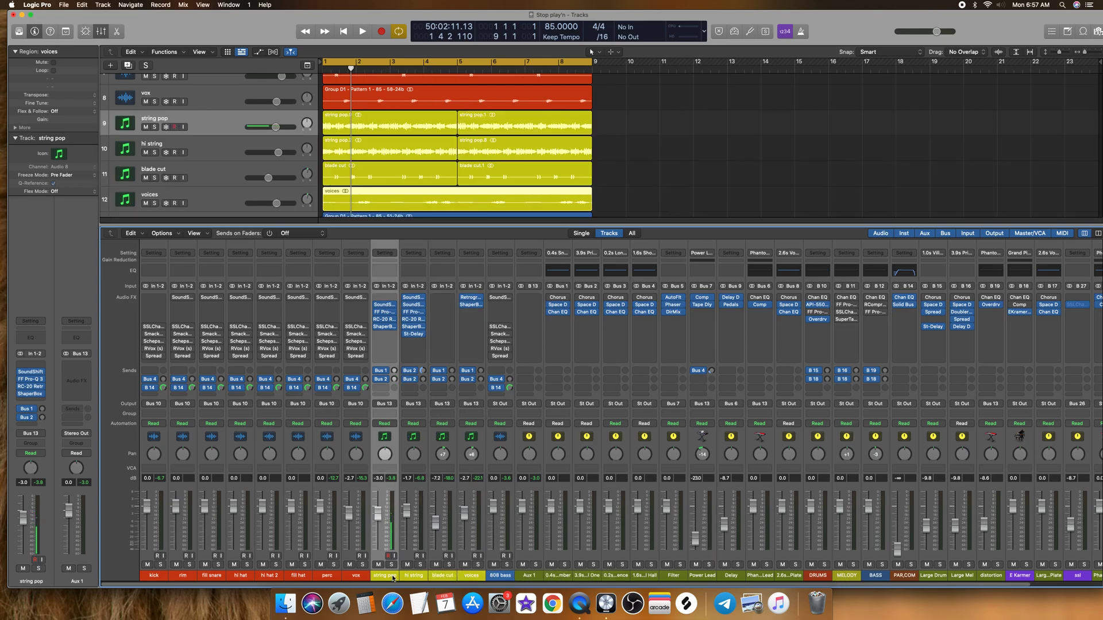
shift+click(471, 577)
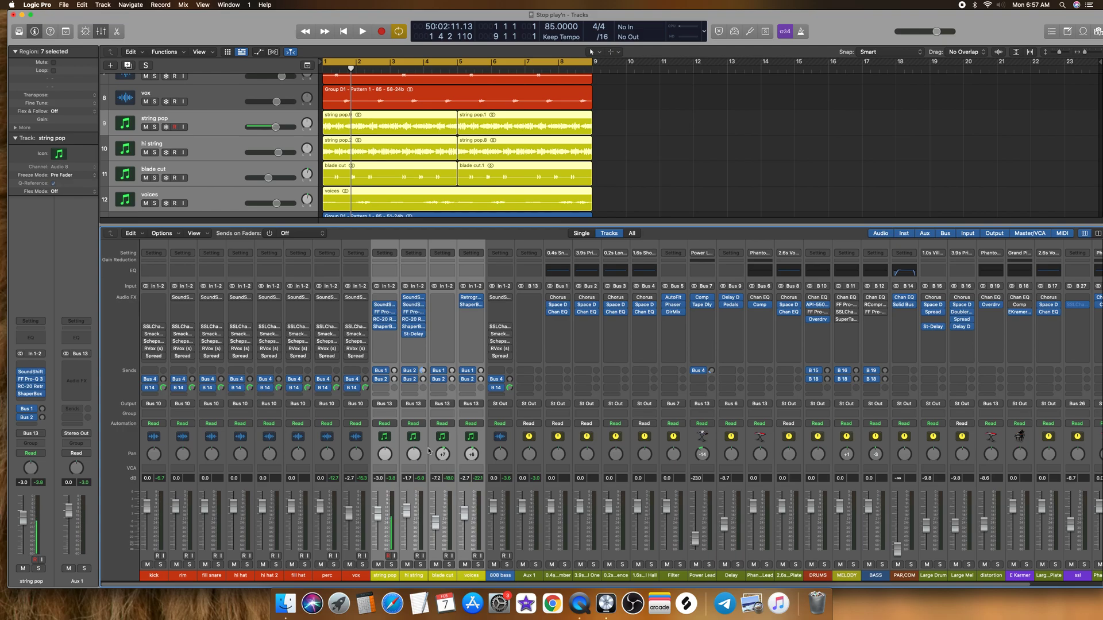
click(389, 404)
mouse_move(402, 436)
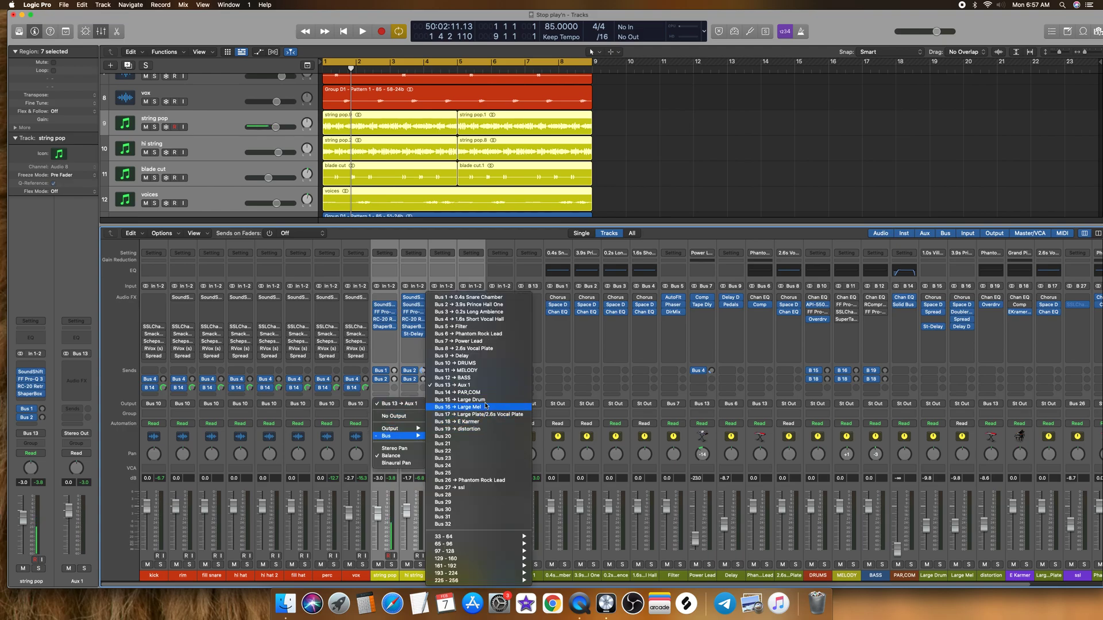
click(466, 370)
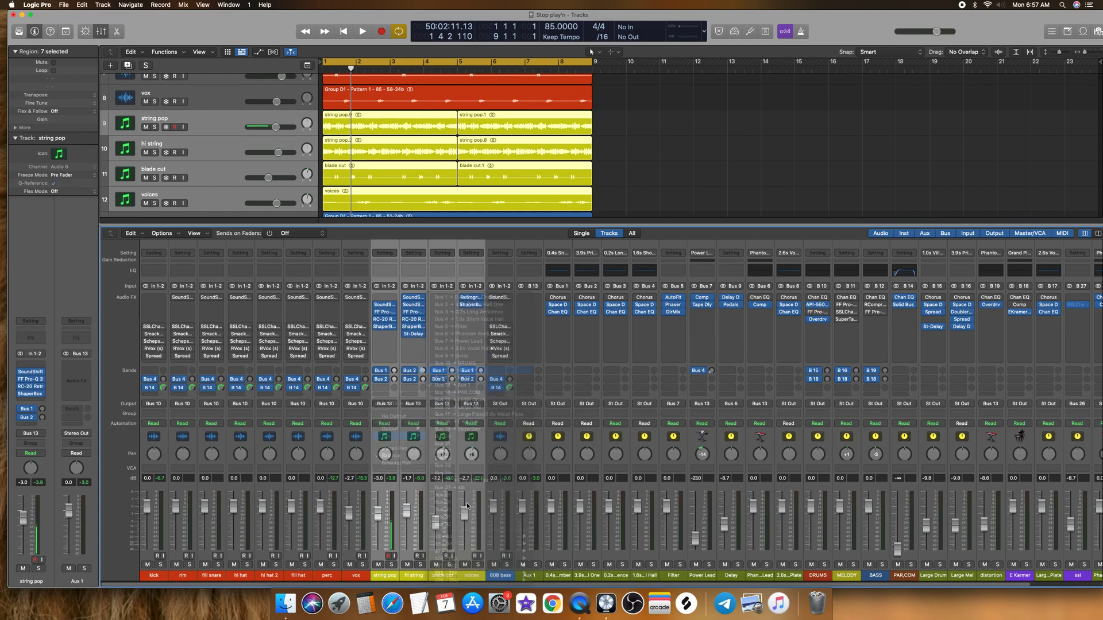
Step: Route the 808 bass channel's output to Bus 12, BASS, and select the BASS channel strip
click(501, 576)
click(505, 404)
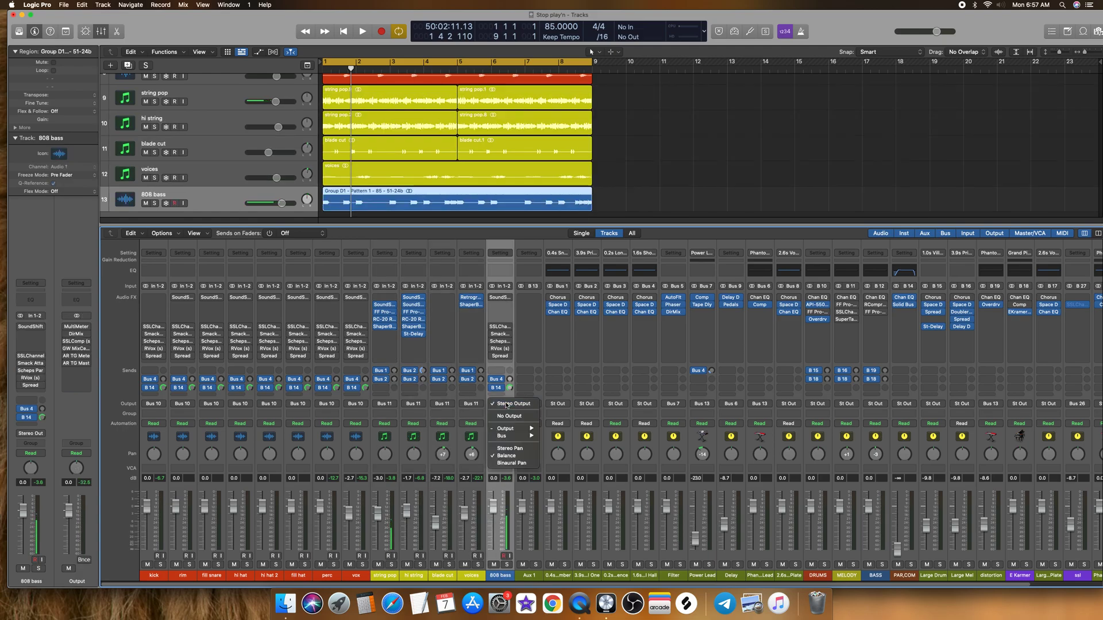
mouse_move(504, 436)
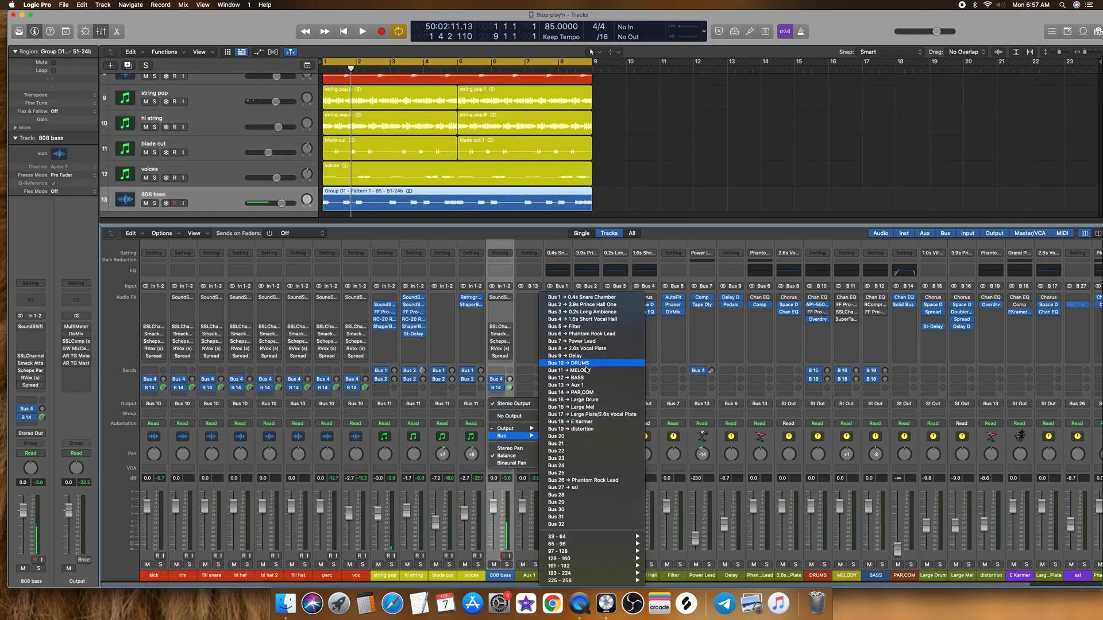
click(581, 378)
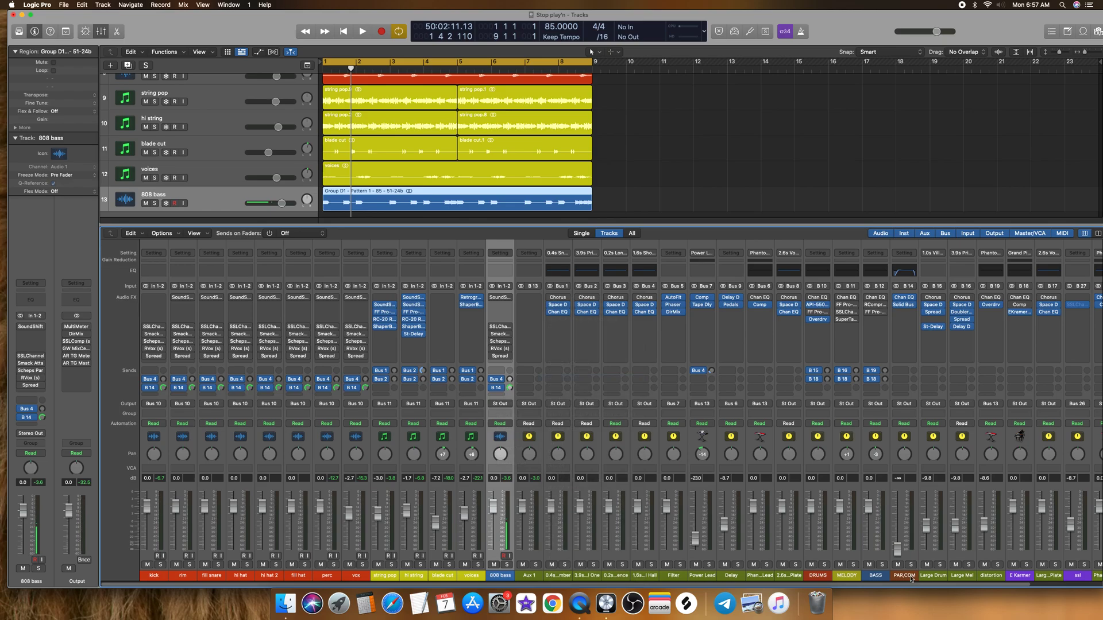
click(882, 579)
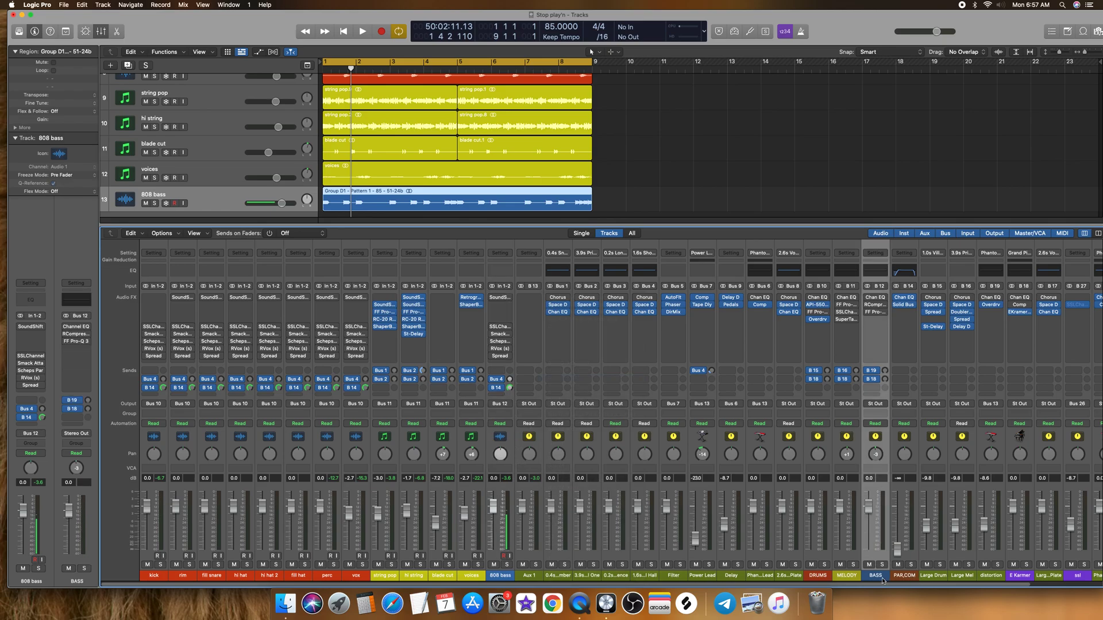
Step: Audition the DRUMS, MELODY and BASS buses in solo one after another, and clear all solos
click(817, 575)
click(823, 565)
key(space)
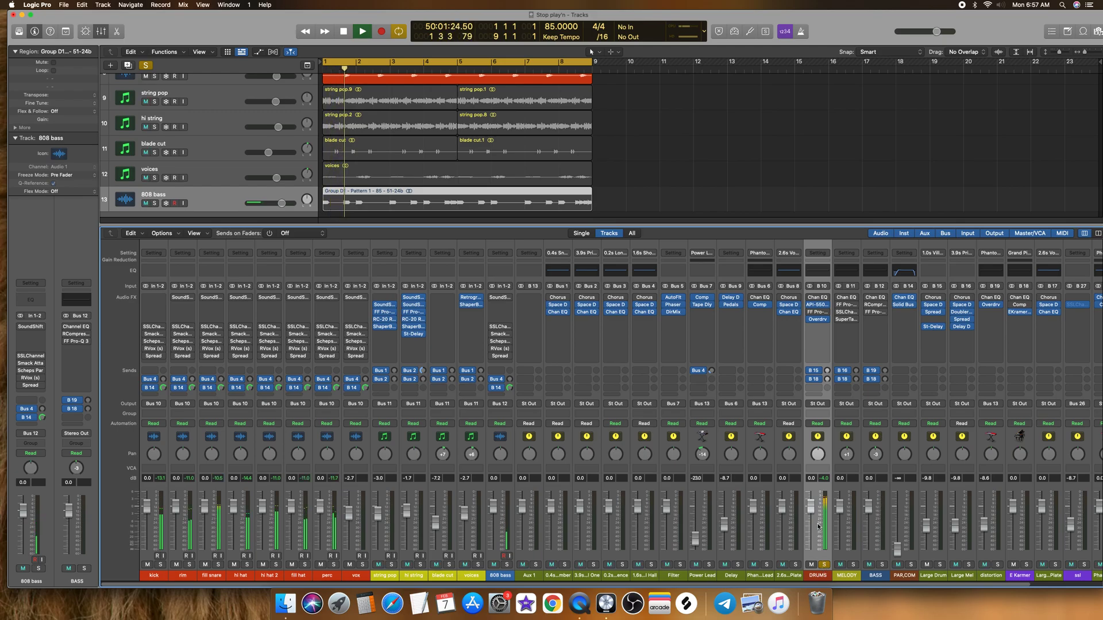
click(853, 564)
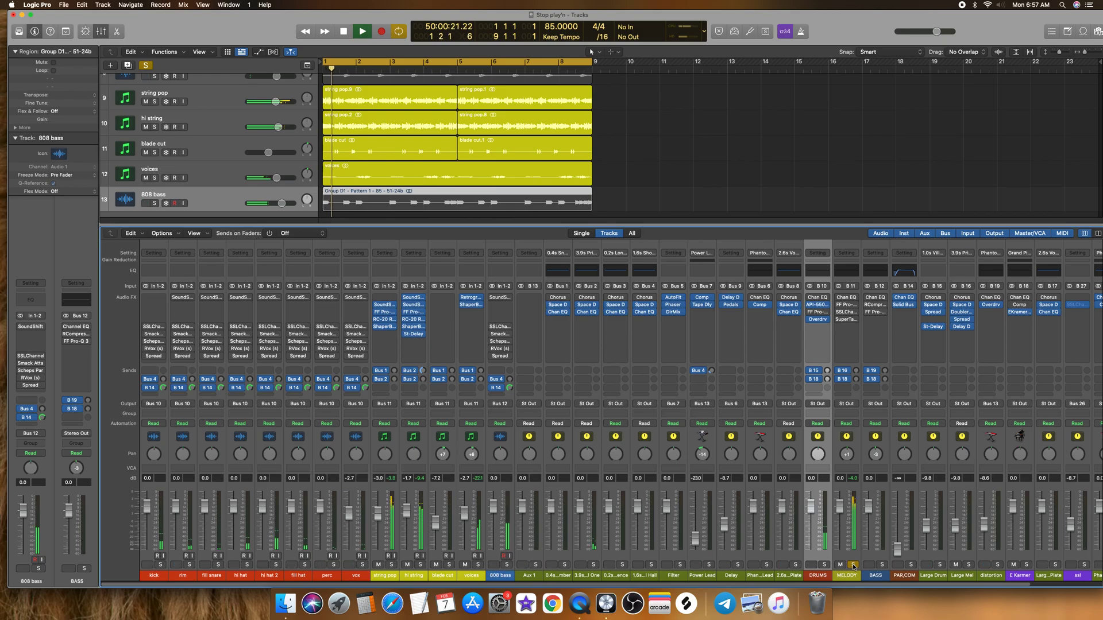
key(space)
click(853, 565)
click(882, 565)
key(space)
key(space)
click(882, 565)
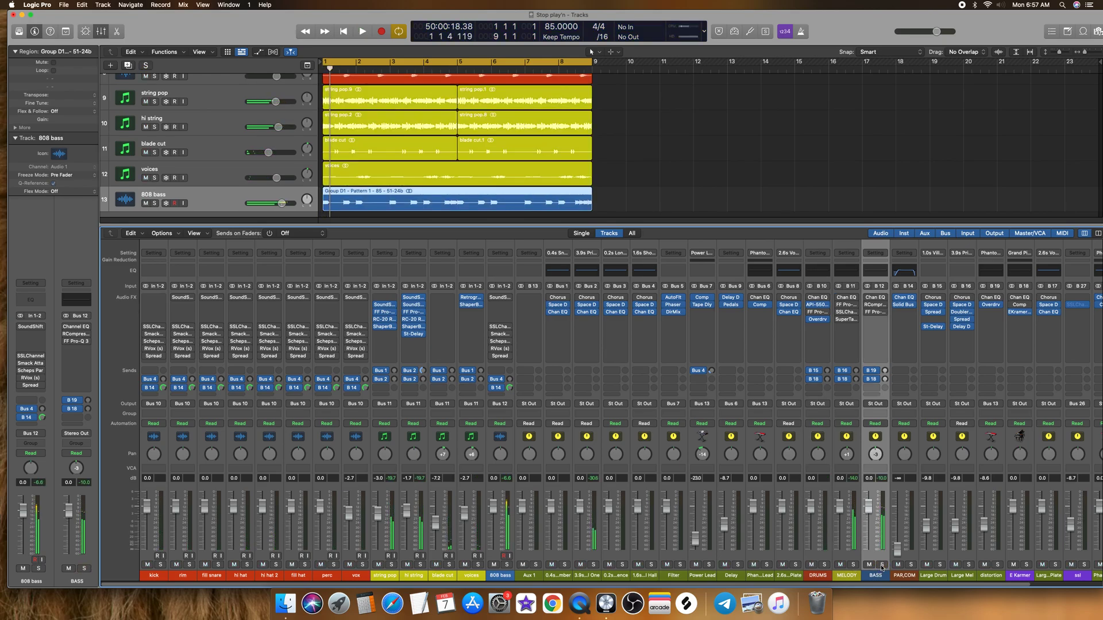
Step: Solo the DRUMS and MELODY buses during playback, lower them to -5.4 dB and -12.0 dB, and clear both solos
click(823, 560)
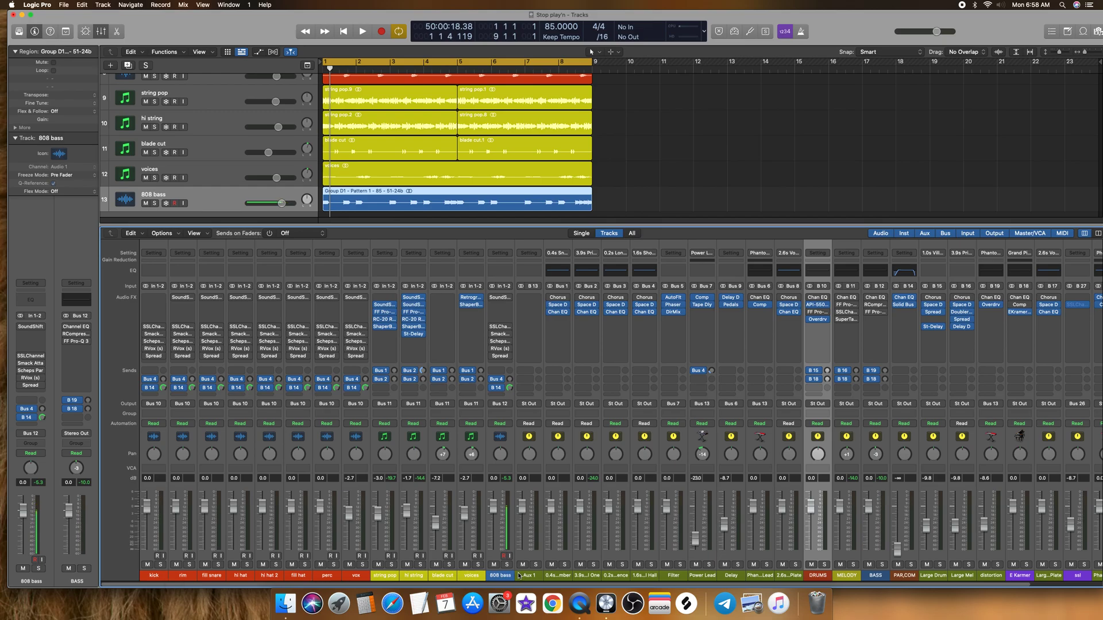
click(823, 564)
key(space)
drag(813, 516, 840, 529)
click(853, 565)
key(space)
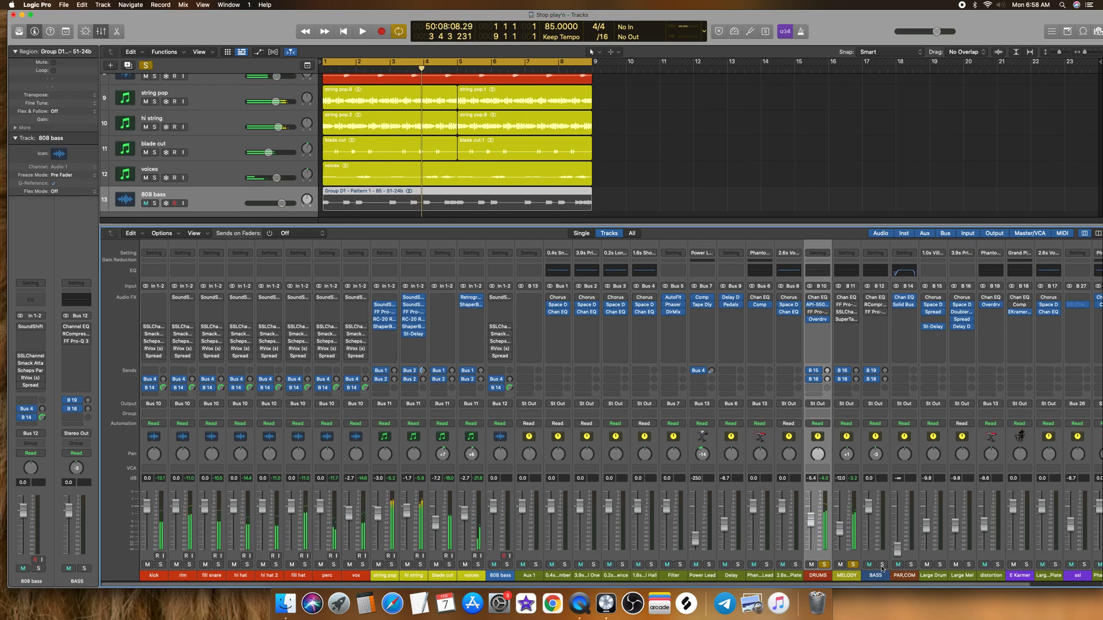
drag(823, 573, 848, 573)
click(853, 565)
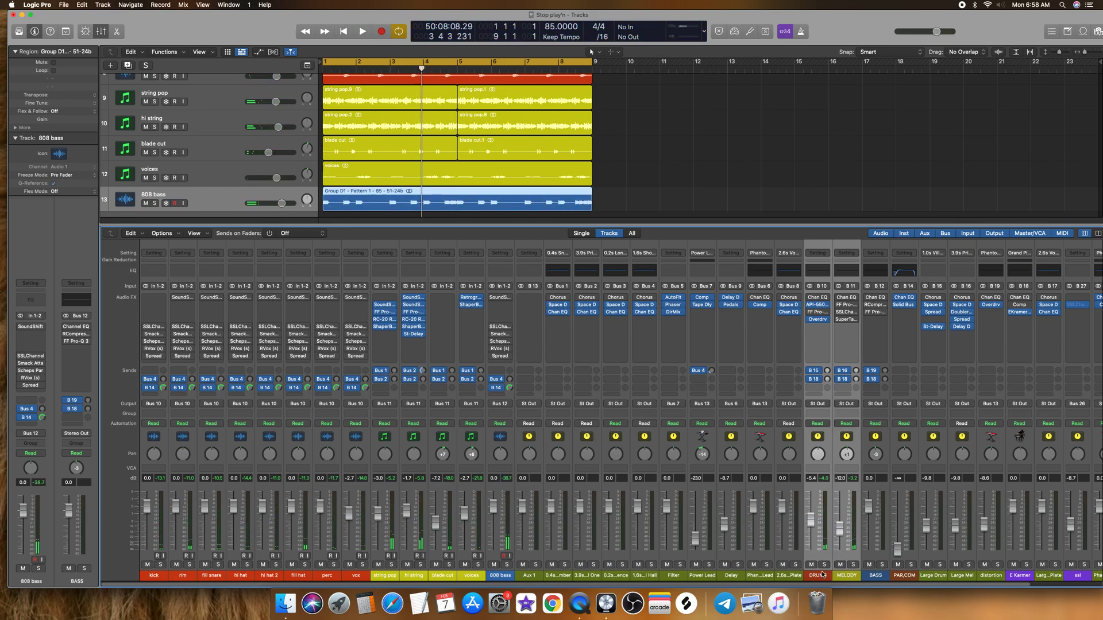
Step: Insert the KNOCK plug-in by Plugins That Knock after Overdrive on the DRUMS bus, and close its window
click(823, 574)
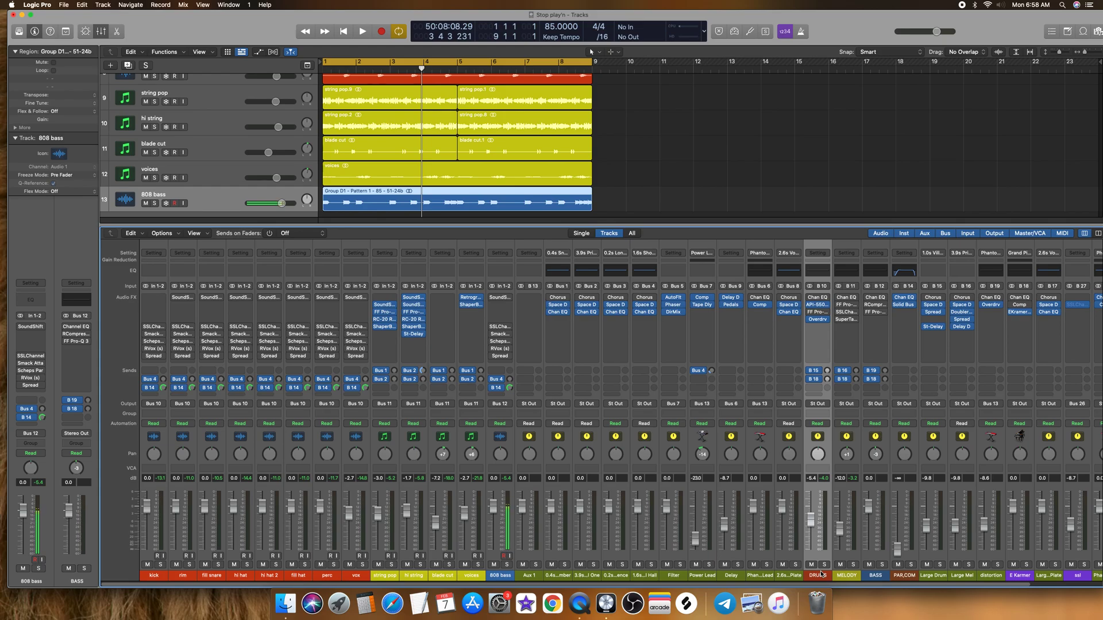
click(820, 327)
mouse_move(833, 508)
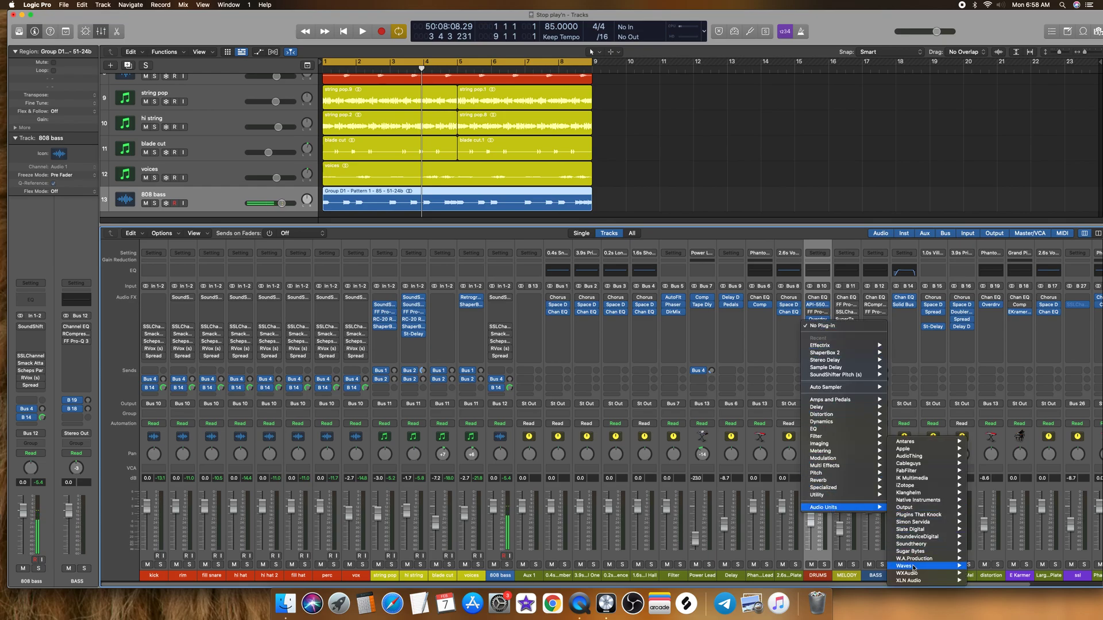
mouse_move(914, 566)
mouse_move(1004, 419)
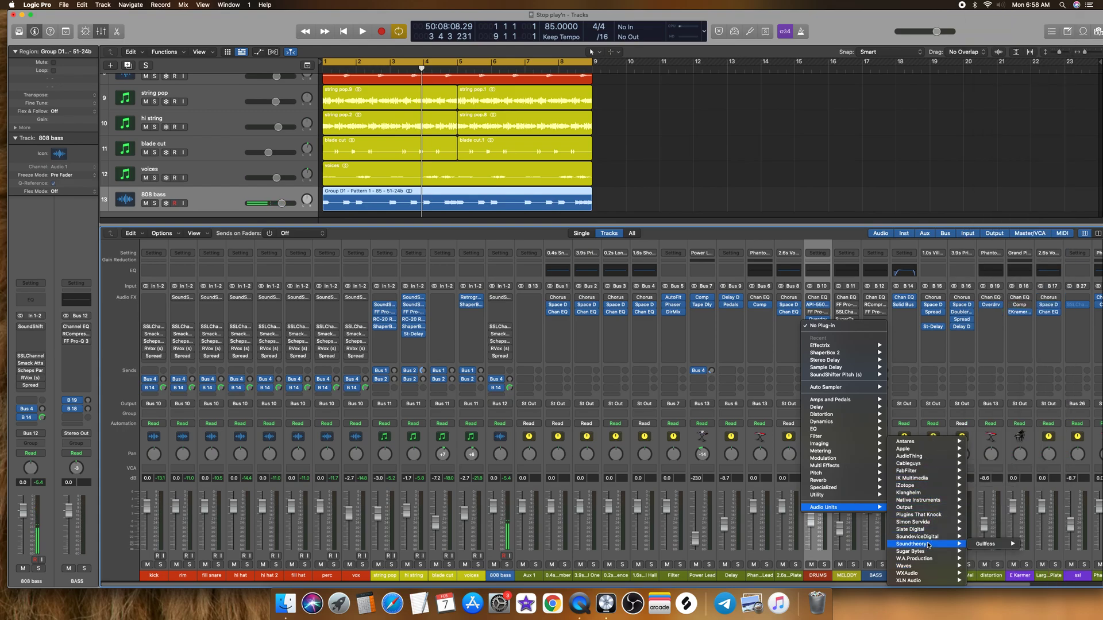
mouse_move(942, 515)
mouse_move(994, 515)
click(1027, 515)
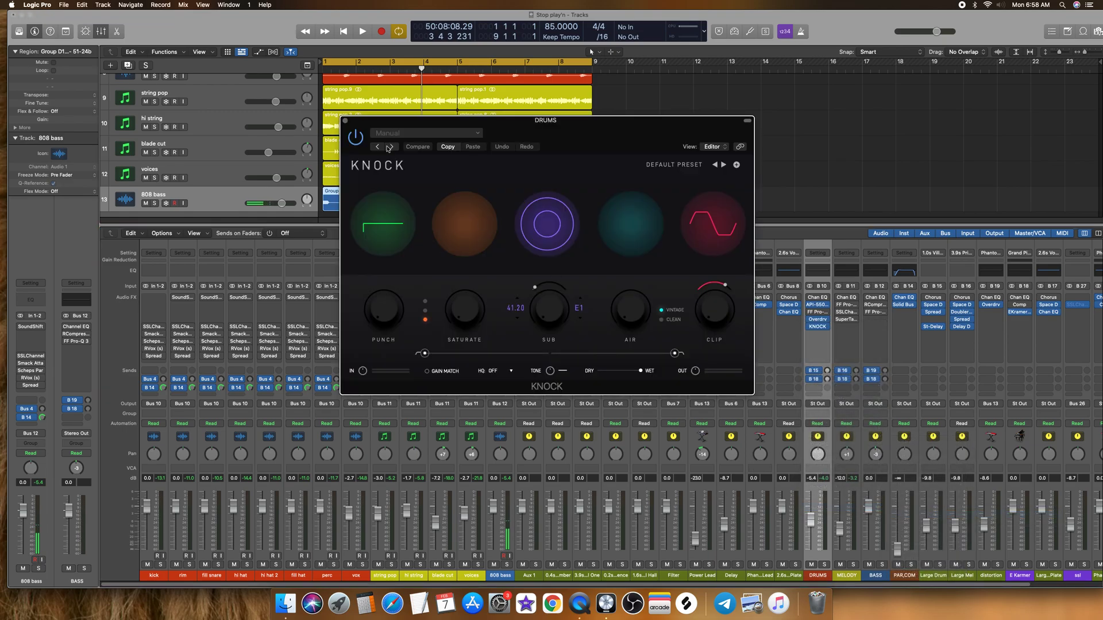
drag(367, 123, 441, 189)
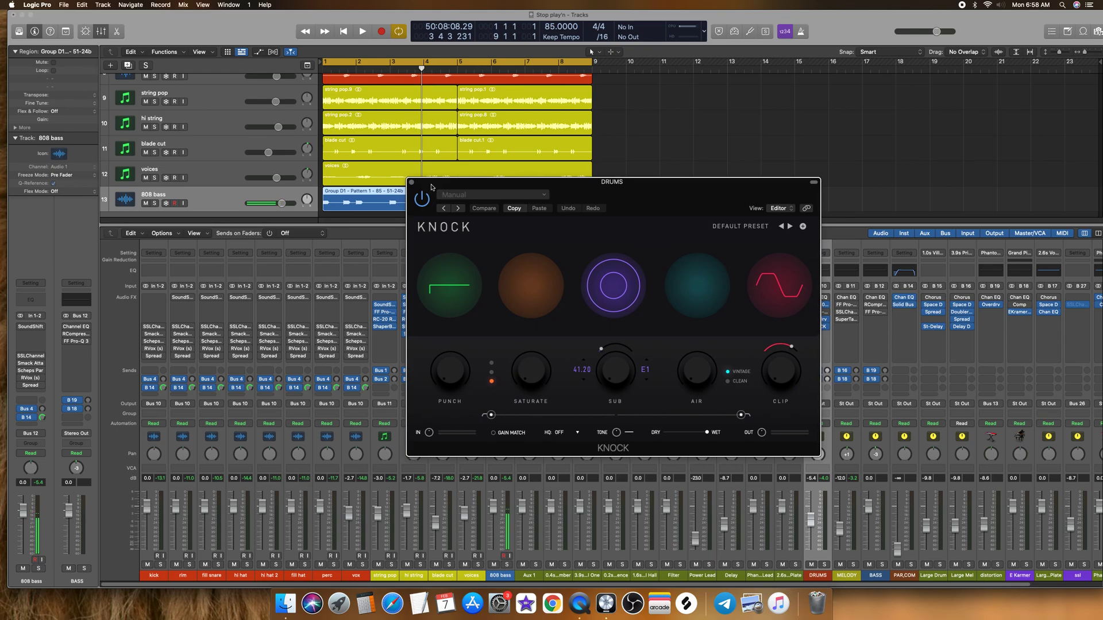
drag(430, 188, 395, 191)
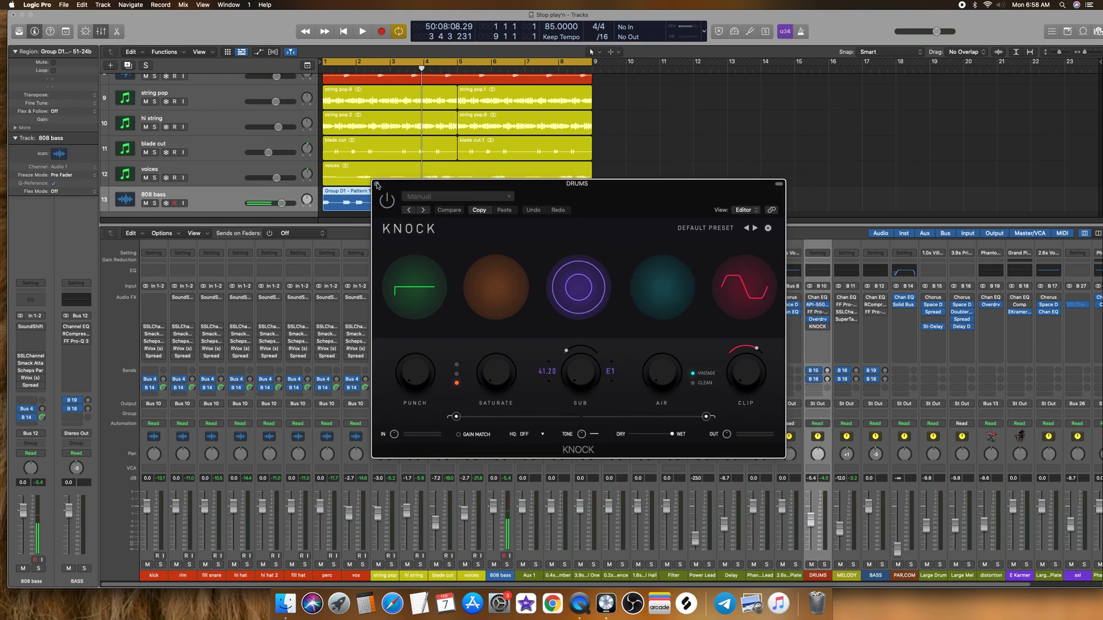
click(377, 185)
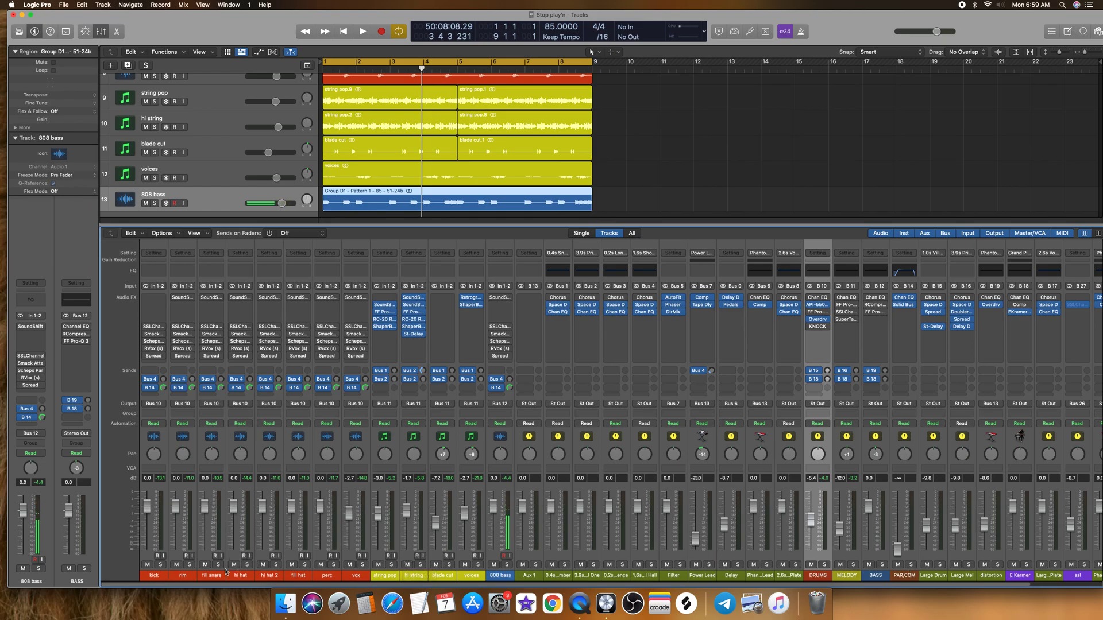
Step: Insert FabFilter Pro-Q 3 on all drum channels from kick to vox at once, and close the plug-in window
click(153, 576)
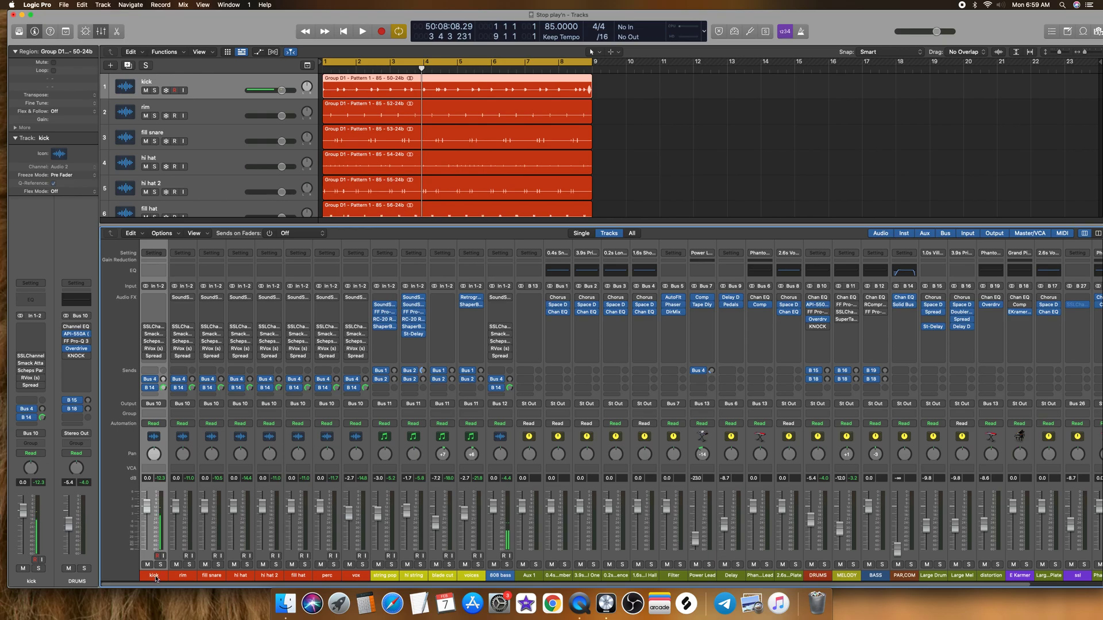
drag(156, 577, 350, 571)
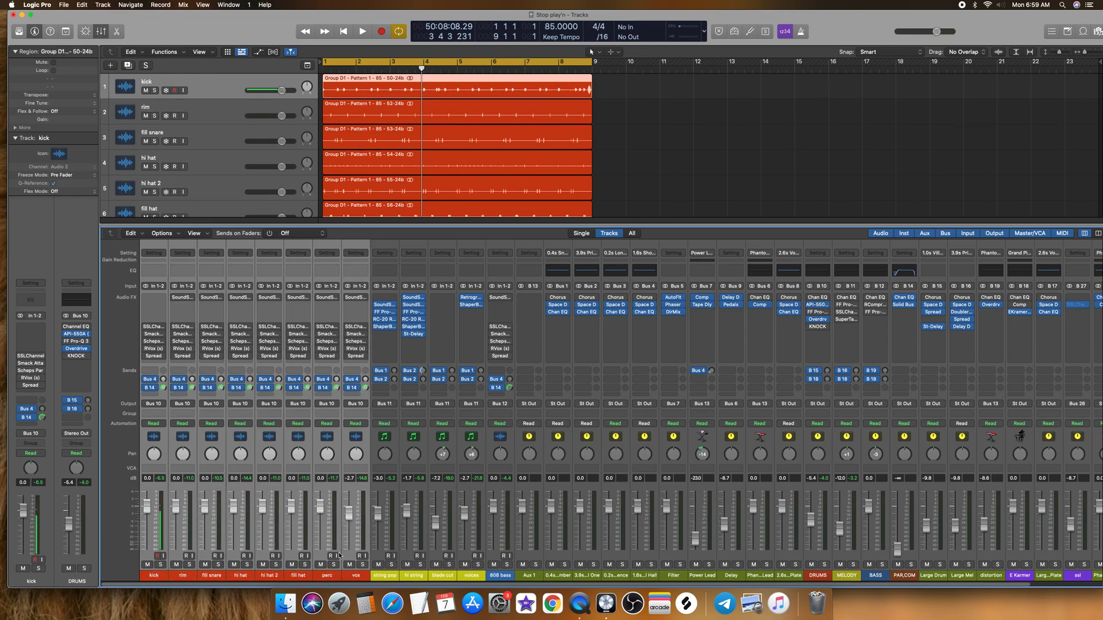
click(154, 311)
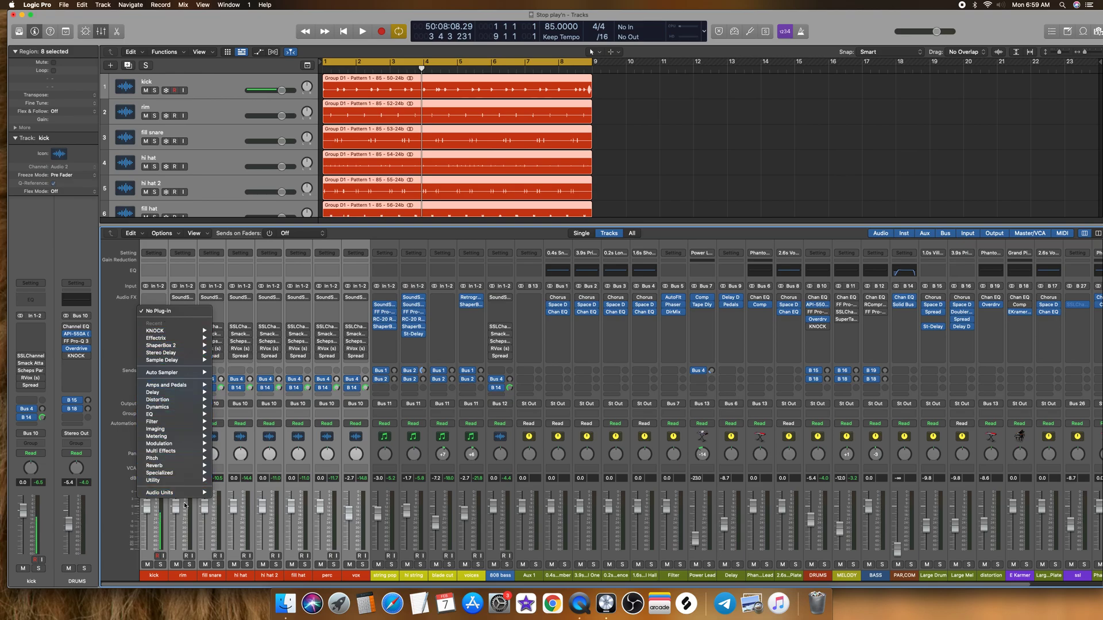
mouse_move(204, 492)
mouse_move(253, 471)
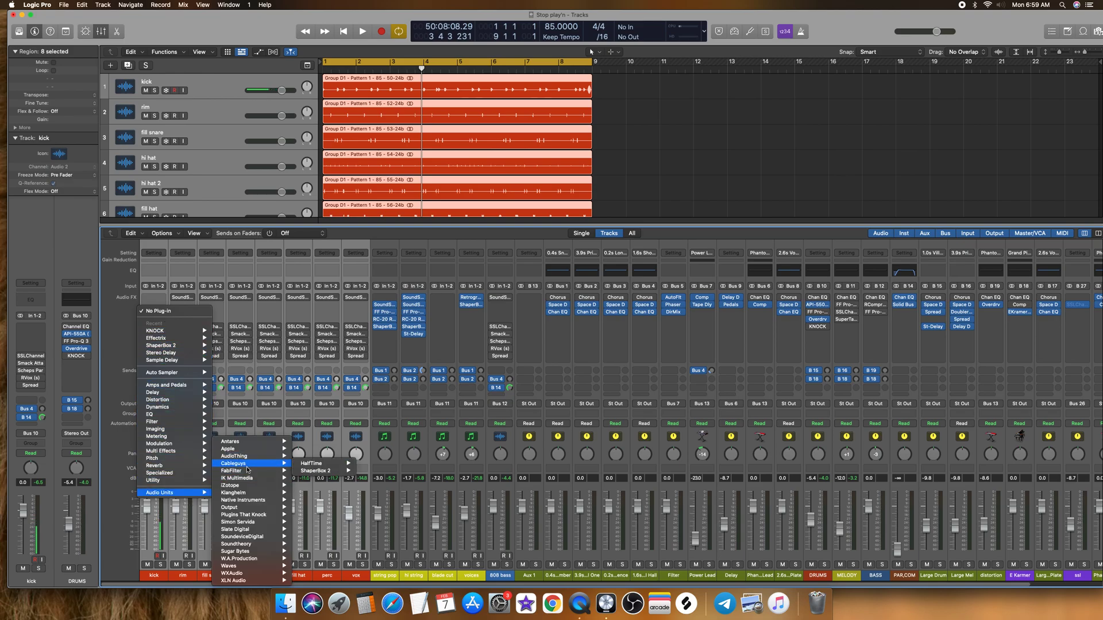
mouse_move(322, 470)
click(362, 471)
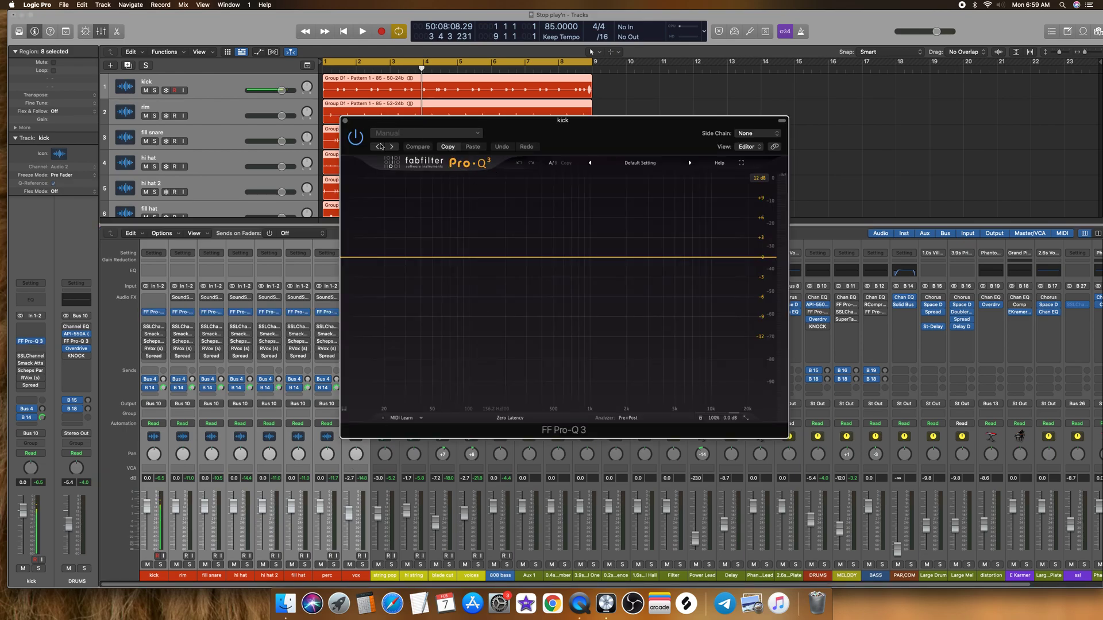
click(345, 121)
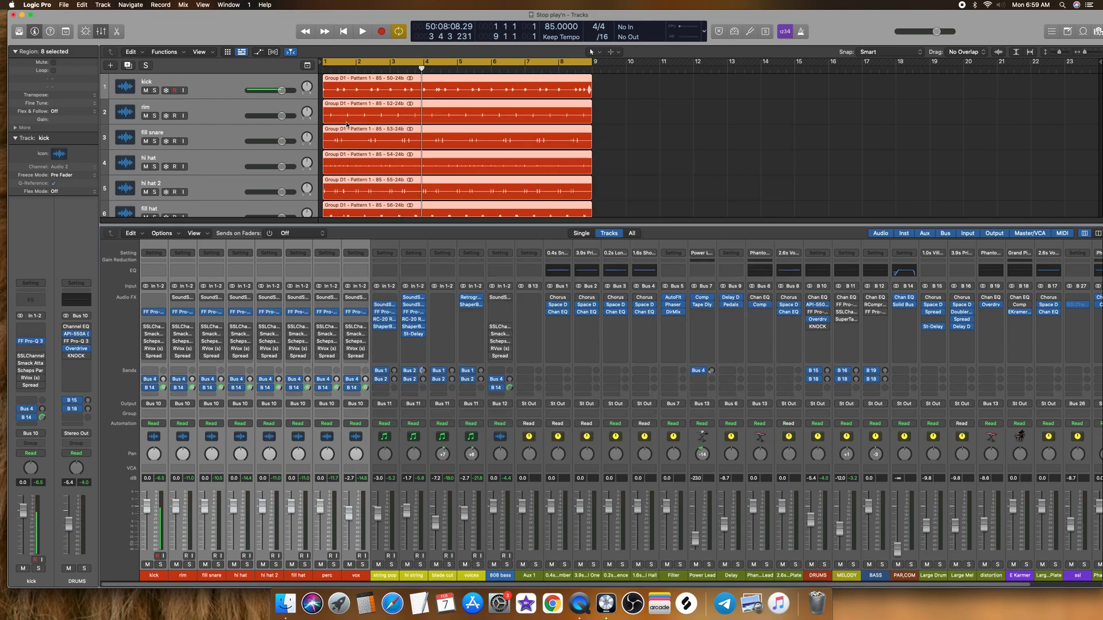
click(161, 306)
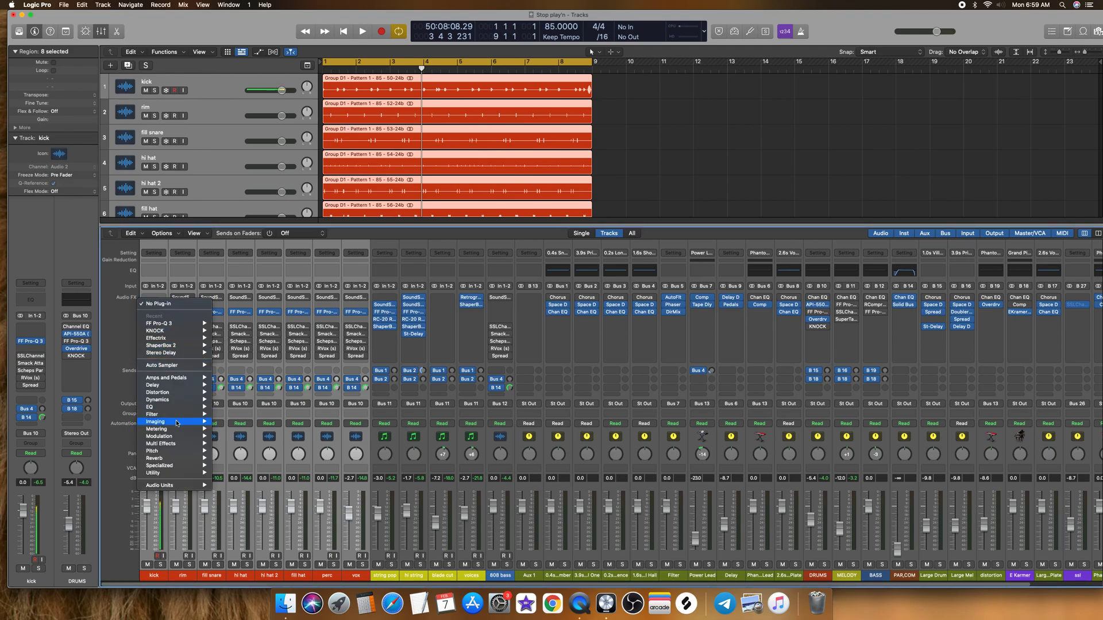
mouse_move(172, 486)
mouse_move(234, 478)
click(173, 296)
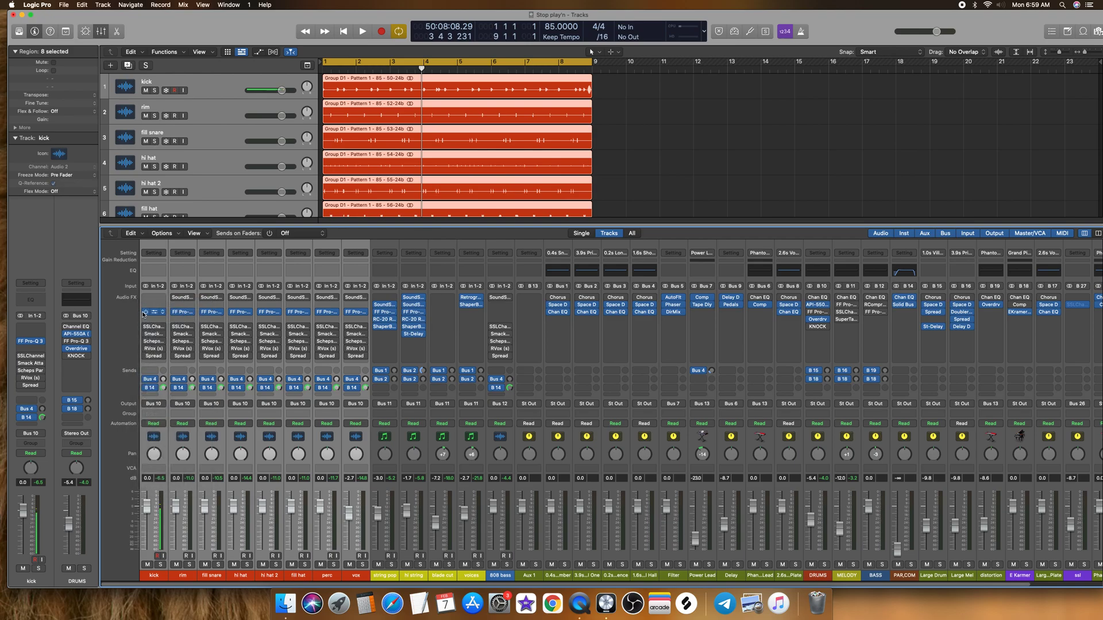
Step: Bypass FF Pro-Q 3 on all the drum channels, and leave only the kick channel strip selected
click(146, 312)
click(153, 575)
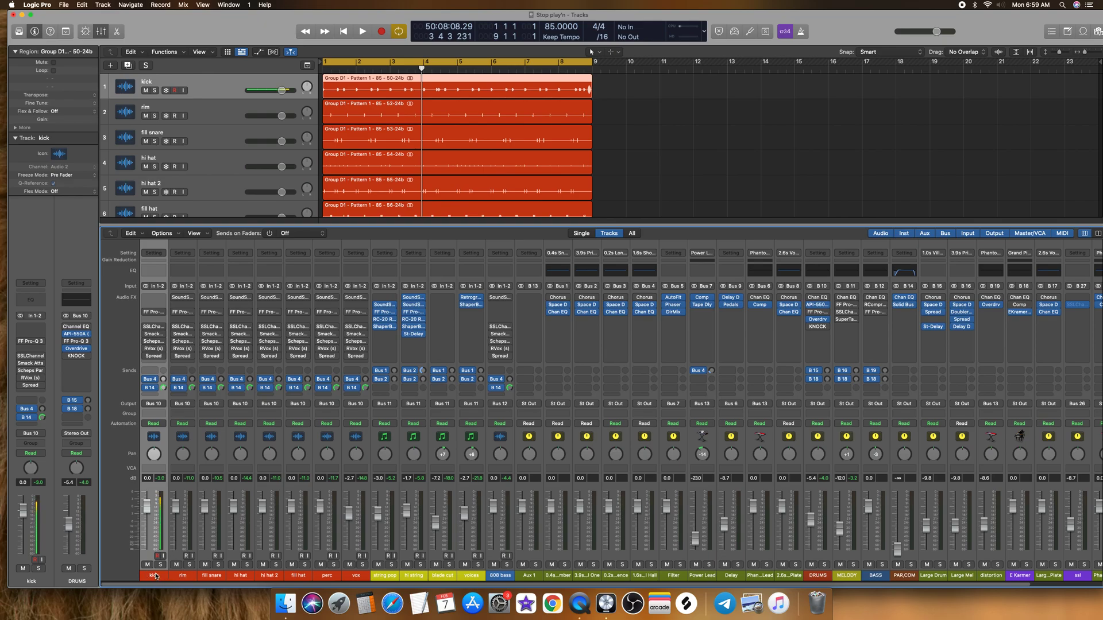
Step: Pull the volume faders of all channels from kick to 808 bass down to minus infinity, and reselect only the kick channel
drag(171, 574, 500, 575)
drag(174, 515, 175, 549)
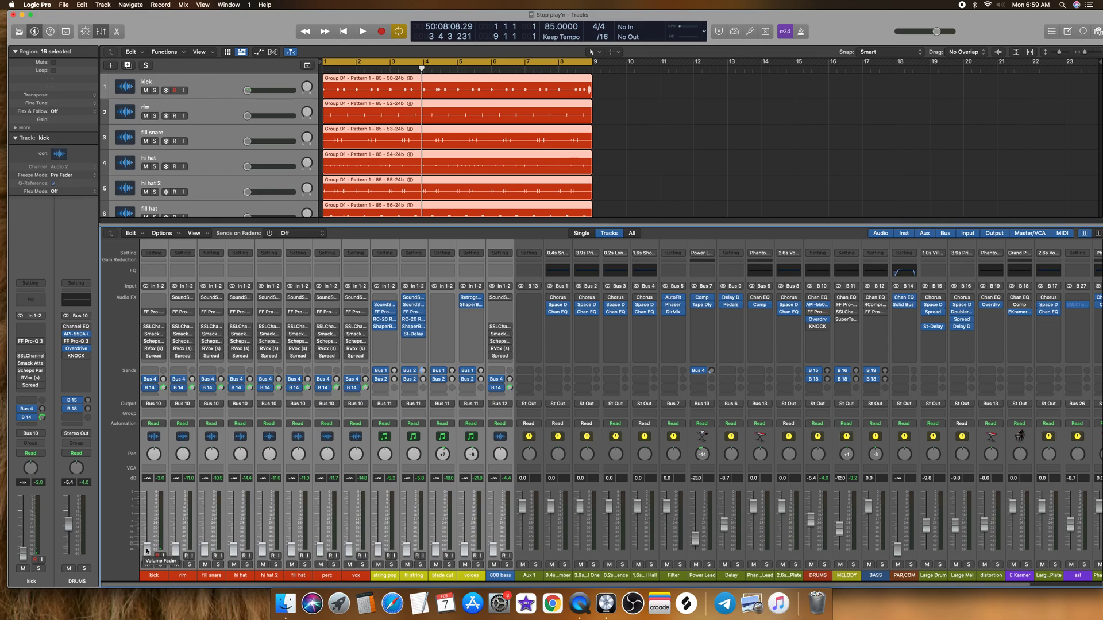
mouse_move(147, 551)
mouse_down()
mouse_move(146, 541)
mouse_move(148, 552)
mouse_up()
click(153, 575)
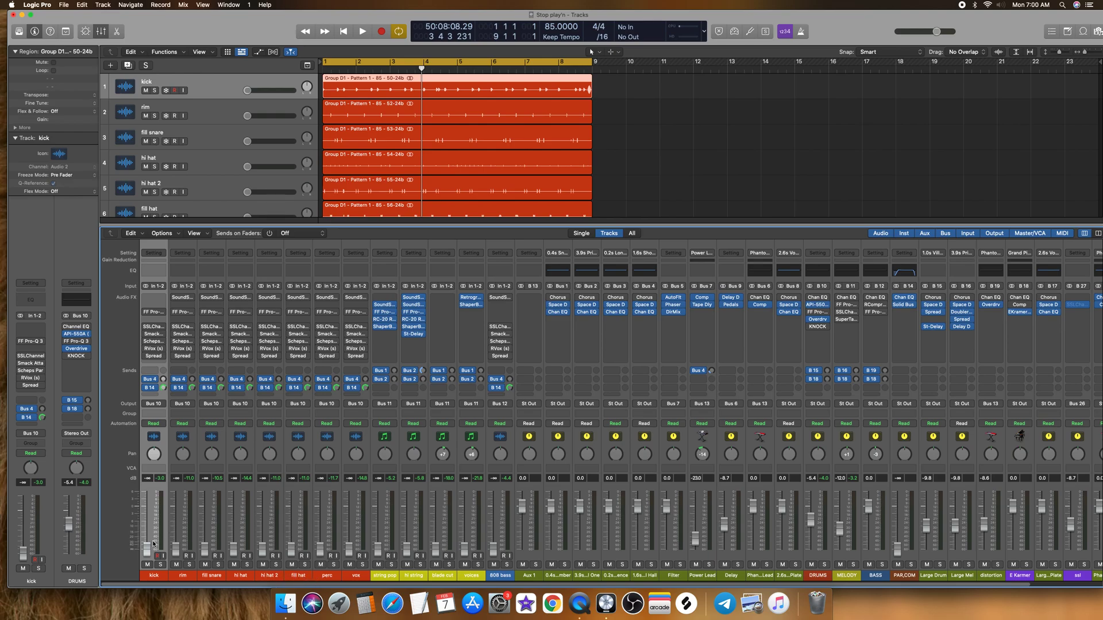
click(495, 577)
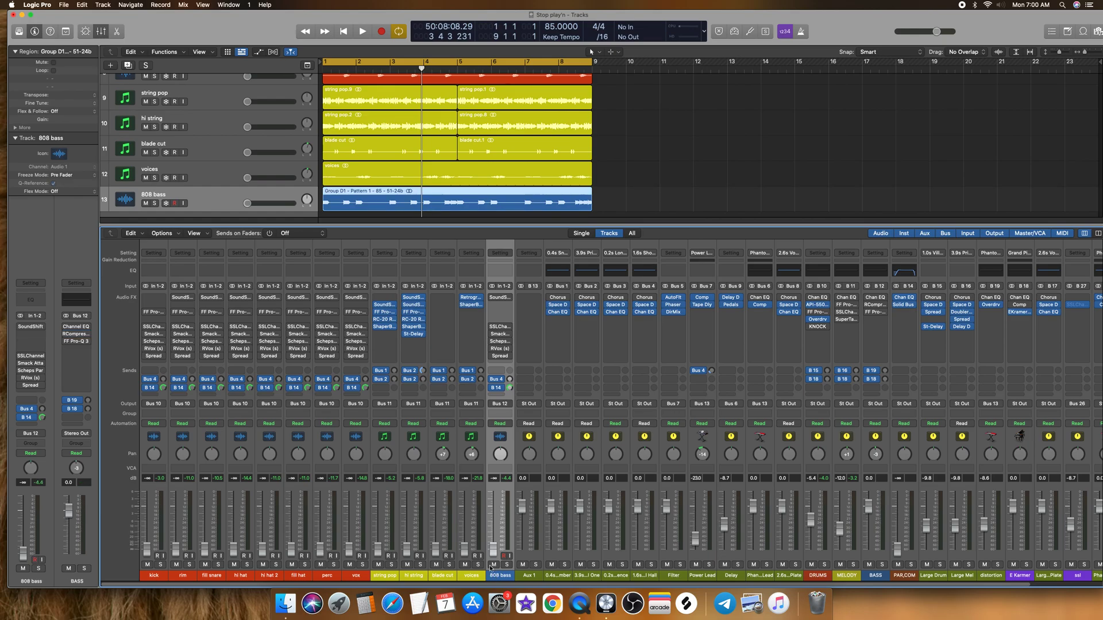
click(379, 576)
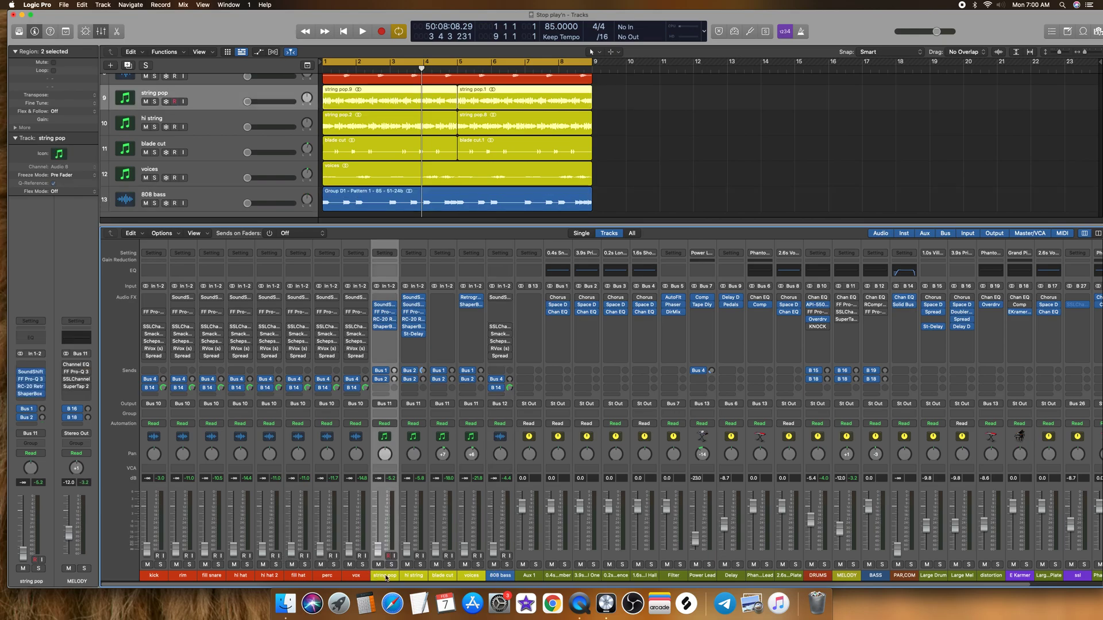
click(447, 576)
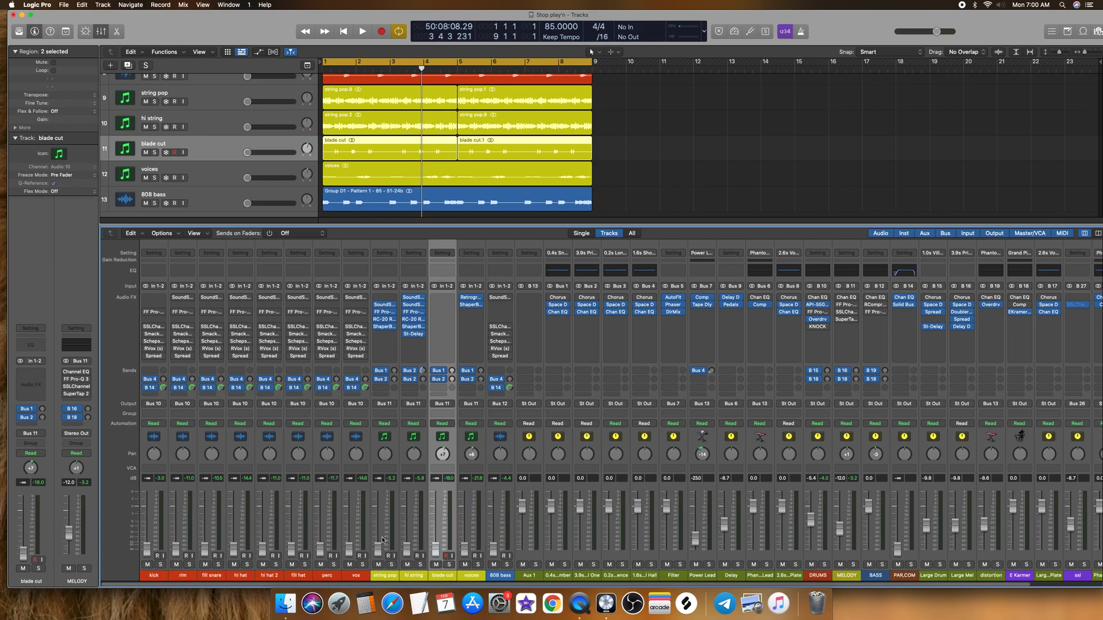
Step: During playback, raise the kick to -26.5 dB, the rim to -33.0 dB and the fill snare slightly, panning rim +2 and fill snare -4
click(154, 576)
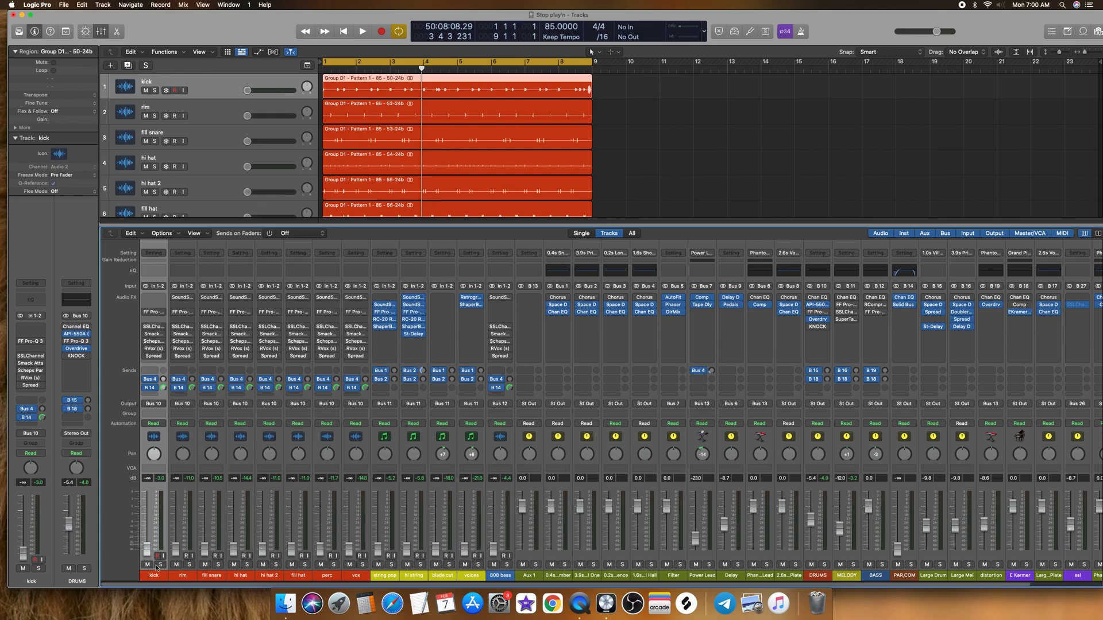
key(space)
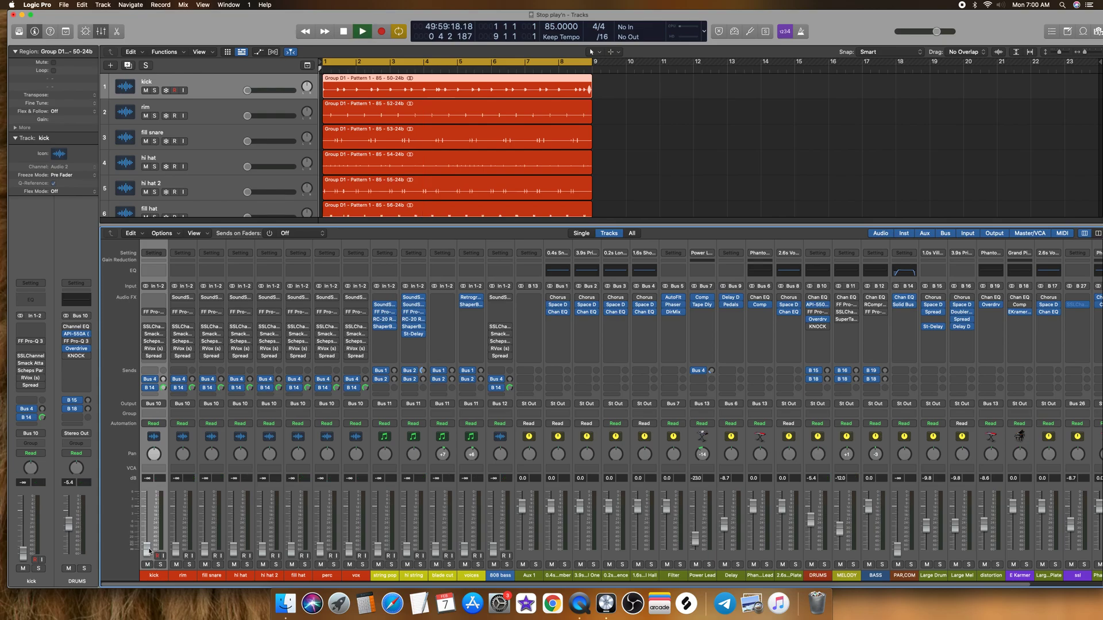
drag(148, 550, 152, 534)
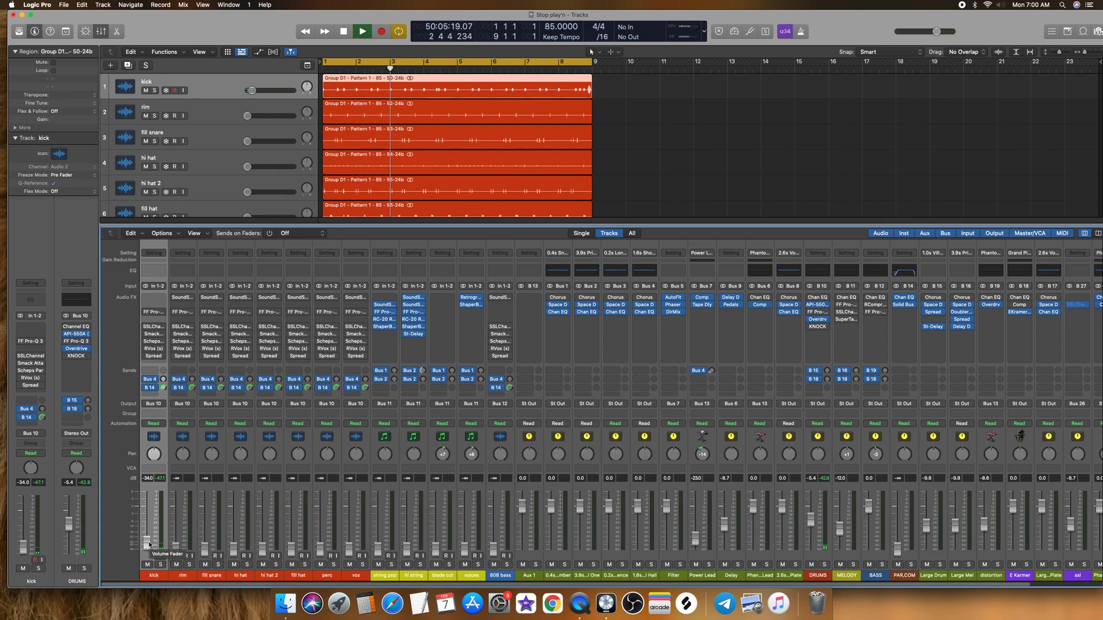
drag(150, 544, 178, 543)
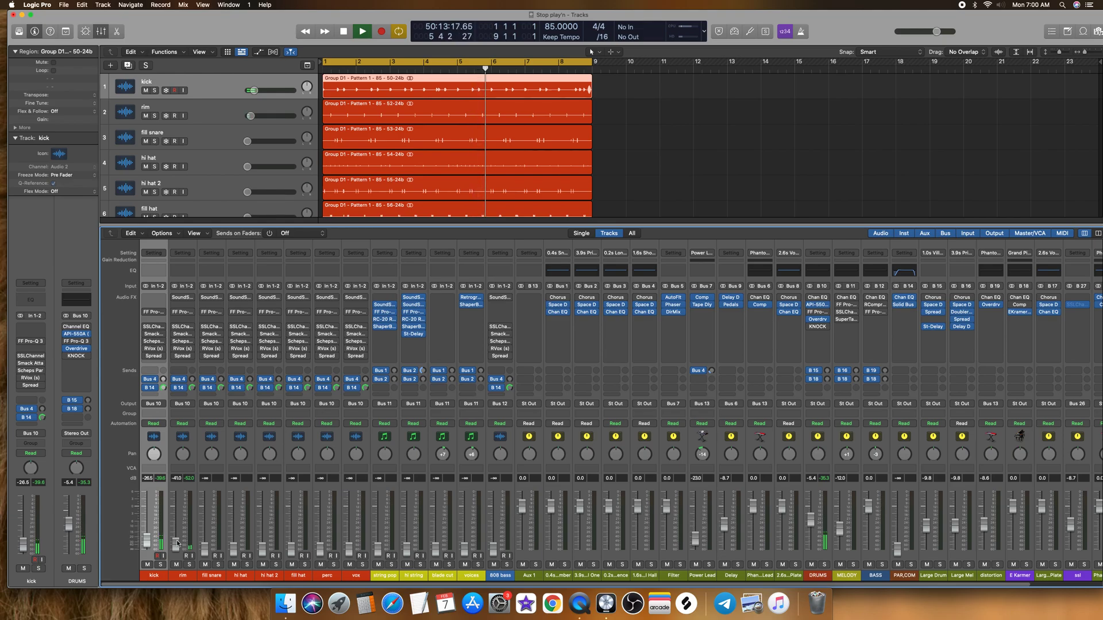
drag(177, 544, 205, 543)
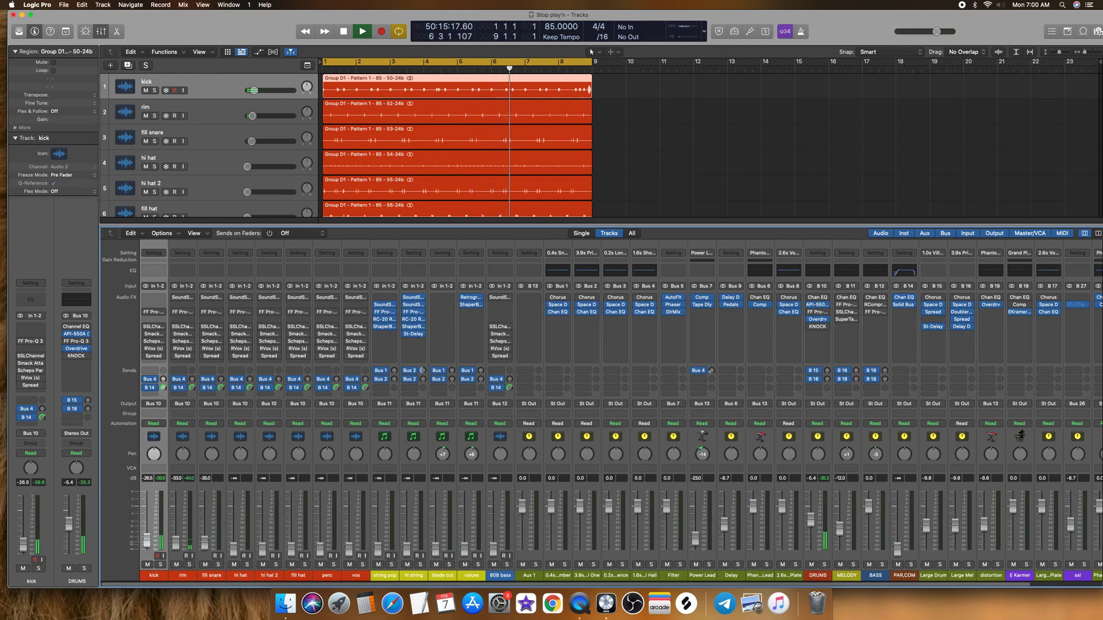
drag(208, 453, 182, 453)
Step: Raise hi hat to -32.0 dB, hi hat 2 to -37.0 dB and fill hat to -36.0 dB, and pan the channels from hi hat to perc slightly off center
drag(234, 549, 241, 541)
mouse_move(240, 455)
mouse_down()
mouse_move(264, 458)
mouse_move(241, 459)
mouse_up()
drag(262, 549, 291, 542)
drag(297, 457, 327, 463)
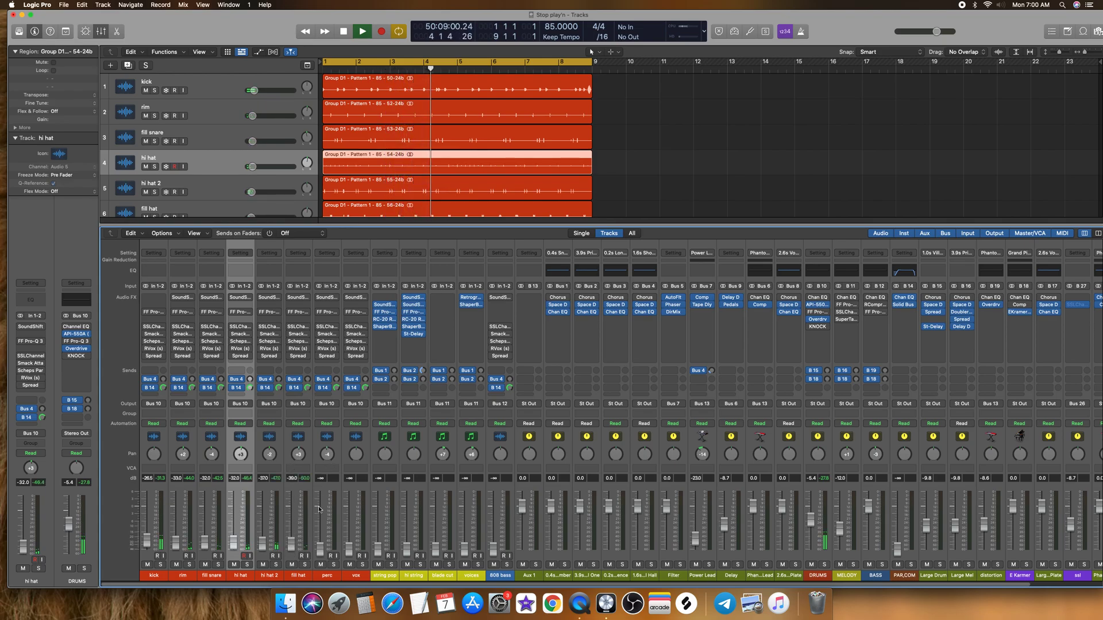
Step: Raise the perc fader to -41.0 dB, bring up the vox fader to a similar level, and pan vox +3
drag(320, 550, 348, 546)
drag(356, 463, 356, 458)
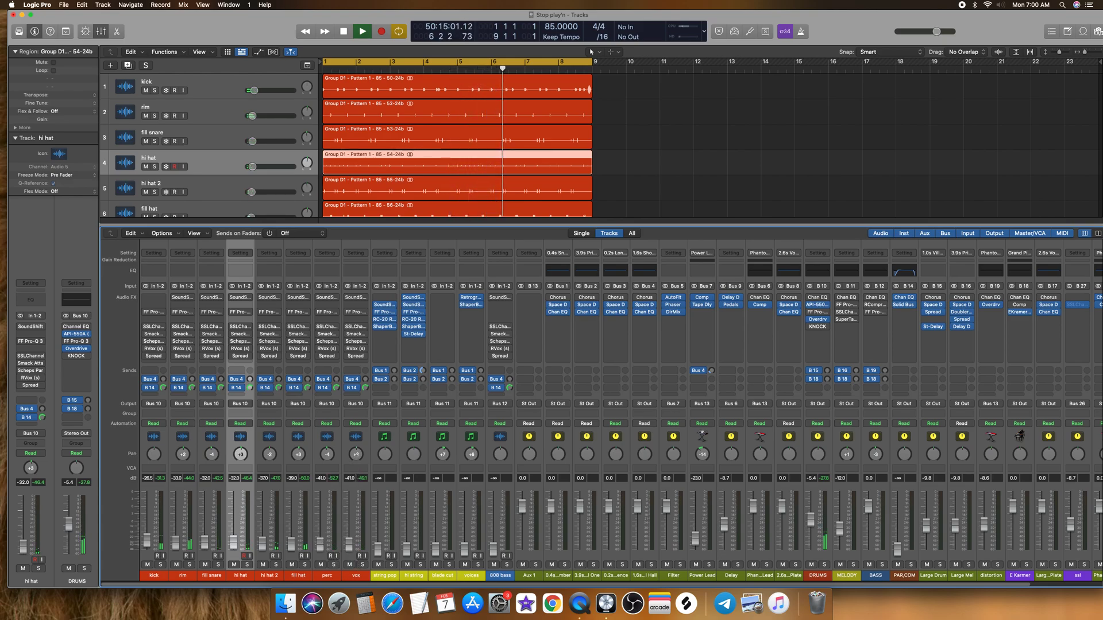
drag(350, 546, 350, 544)
Step: Raise the 808 bass fader to -29.5 dB and the string pop fader to -36.0 dB, and solo string pop
drag(496, 550, 496, 540)
drag(377, 550, 377, 543)
click(391, 564)
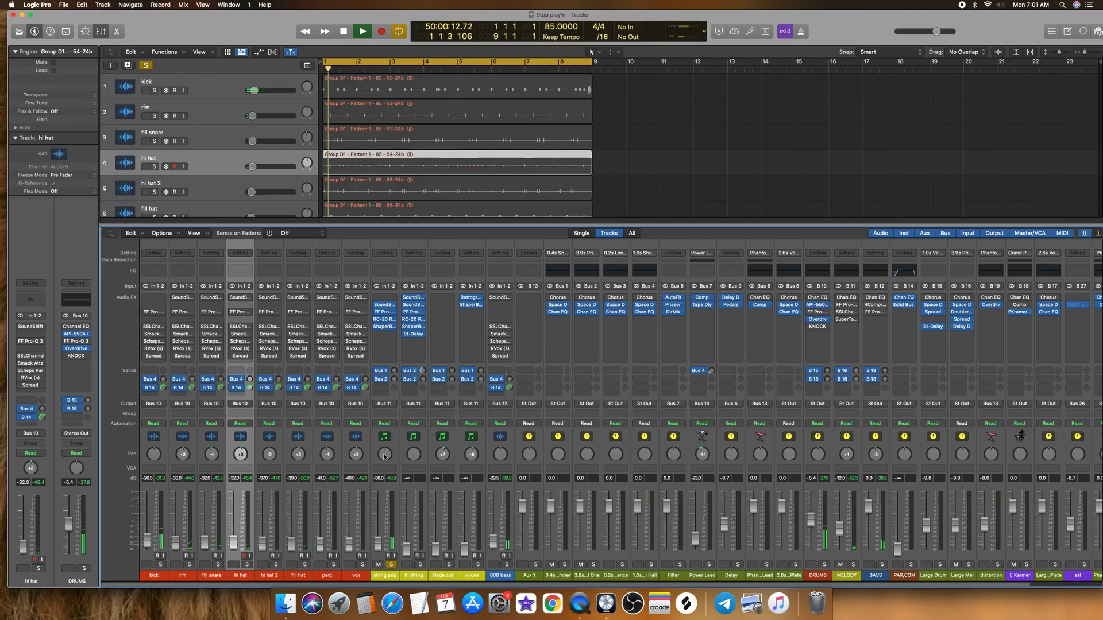
Step: Clear the string pop solo and raise the hi string fader, soloed, to roughly string pop's level, ending with hi string unsoloed
drag(378, 544, 379, 541)
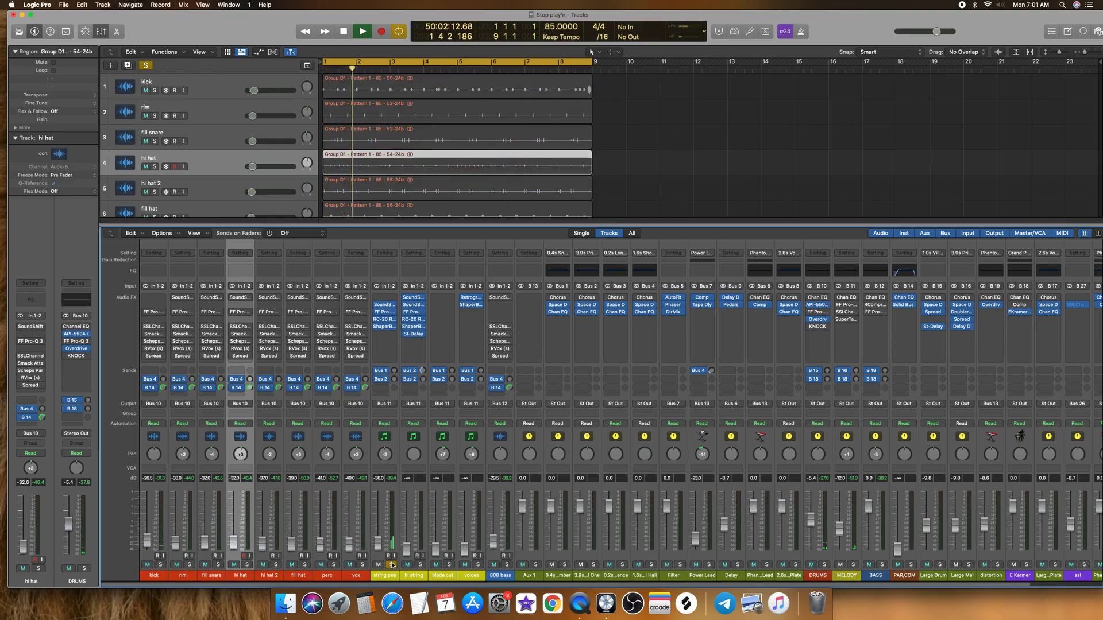
click(391, 565)
click(420, 565)
drag(407, 550, 407, 544)
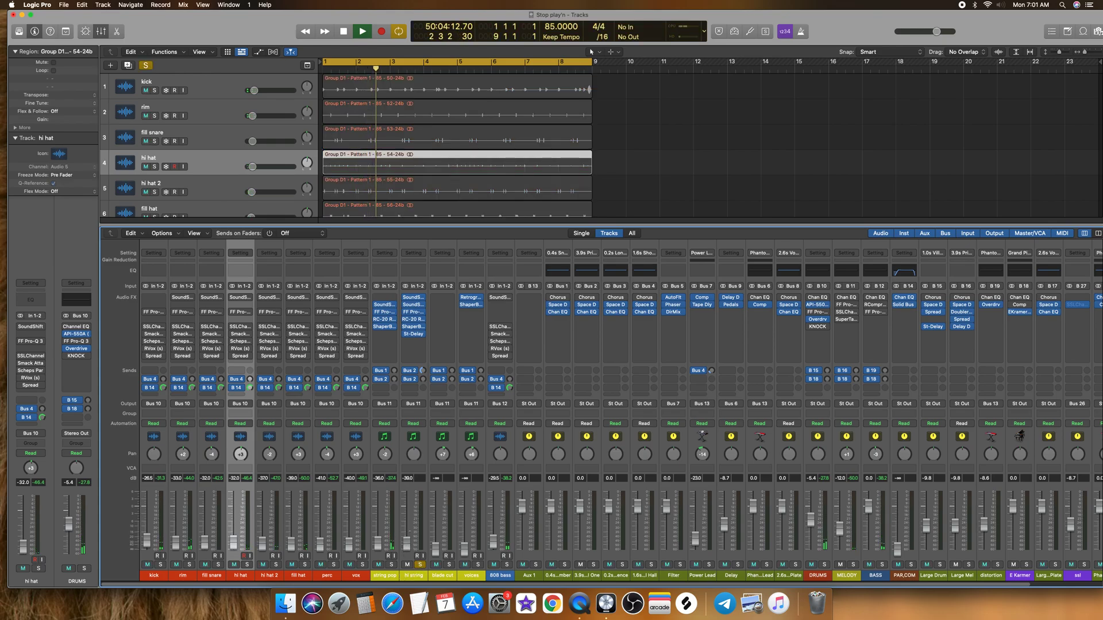
click(420, 564)
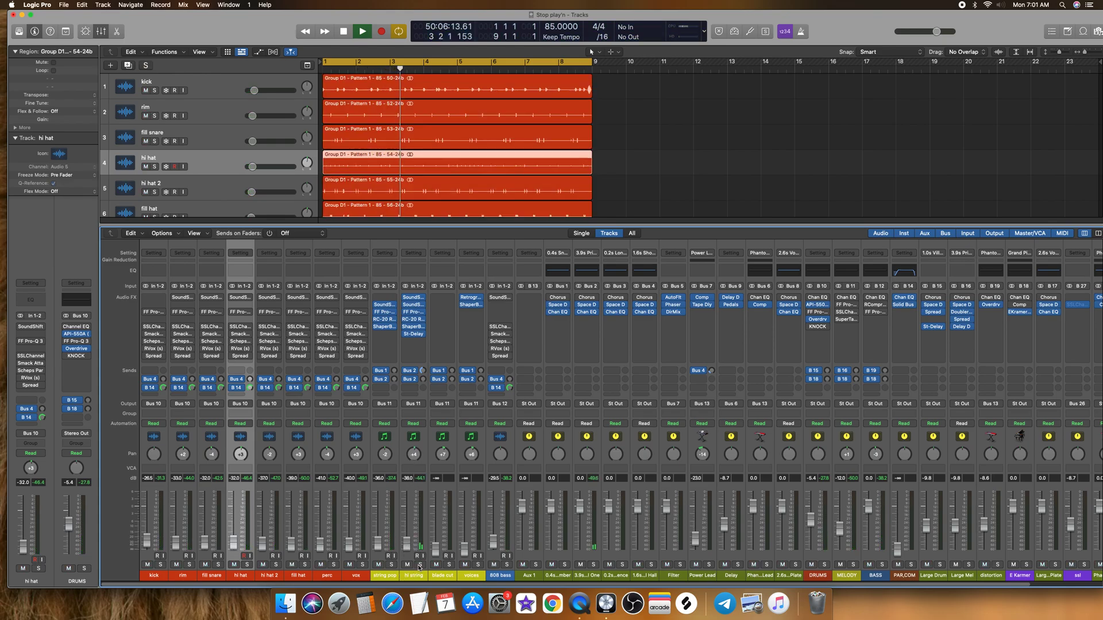
Step: Solo the blade cut channel, raise its fader to -29.0 dB, and clear its solo
click(449, 564)
drag(439, 550, 439, 542)
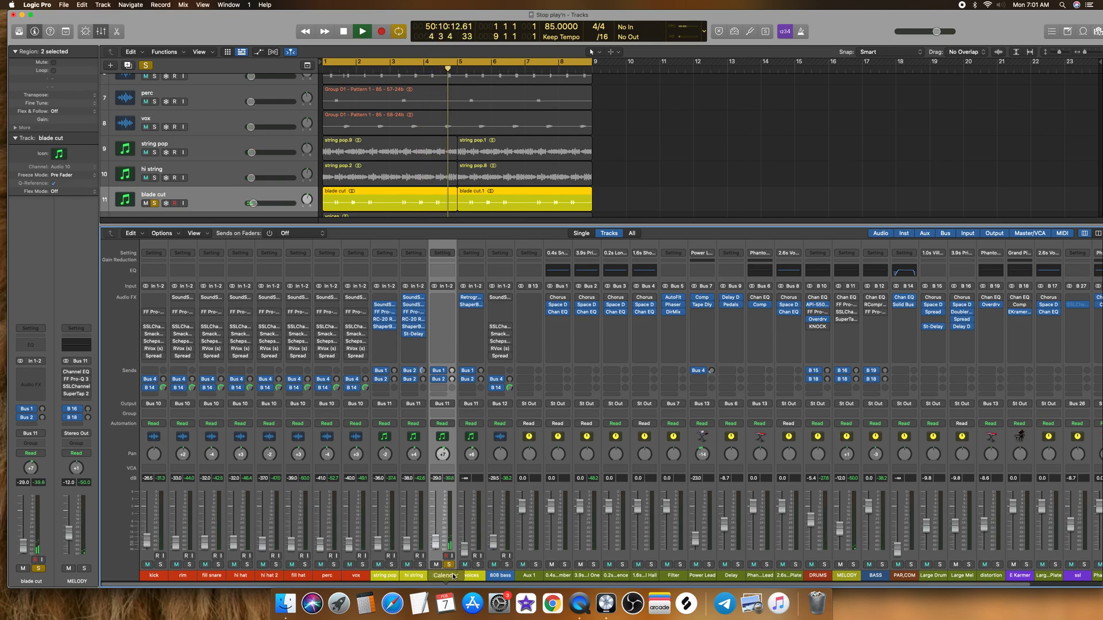
click(449, 565)
Step: Bring up the voices channel and settle its fader at -25.5 dB against the full mix
click(479, 566)
drag(464, 550, 464, 541)
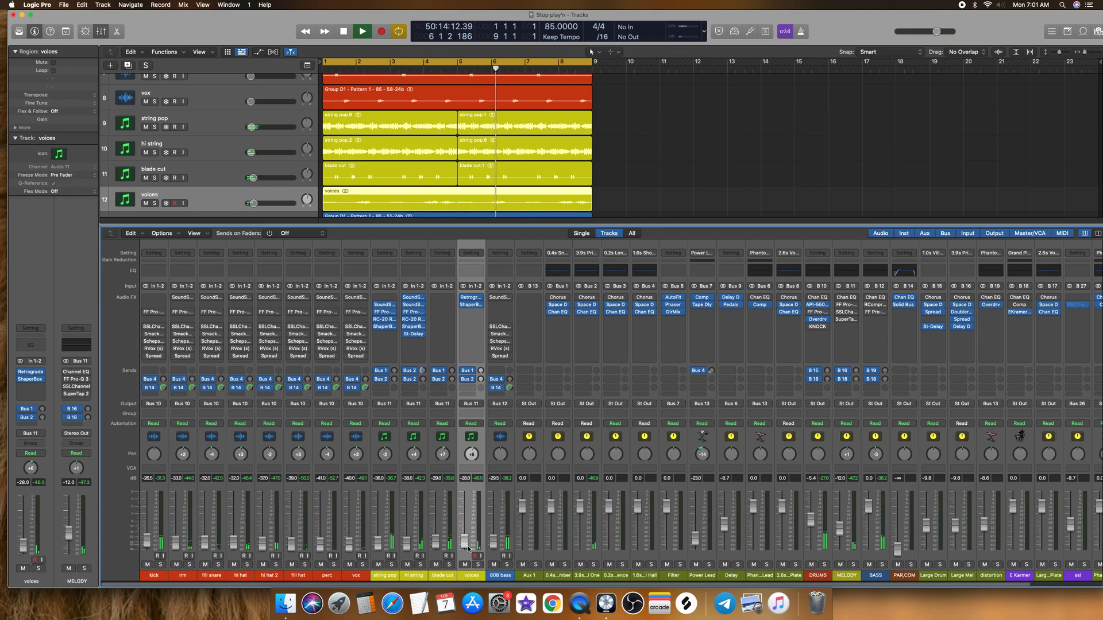
key(s)
drag(464, 543, 464, 541)
click(478, 566)
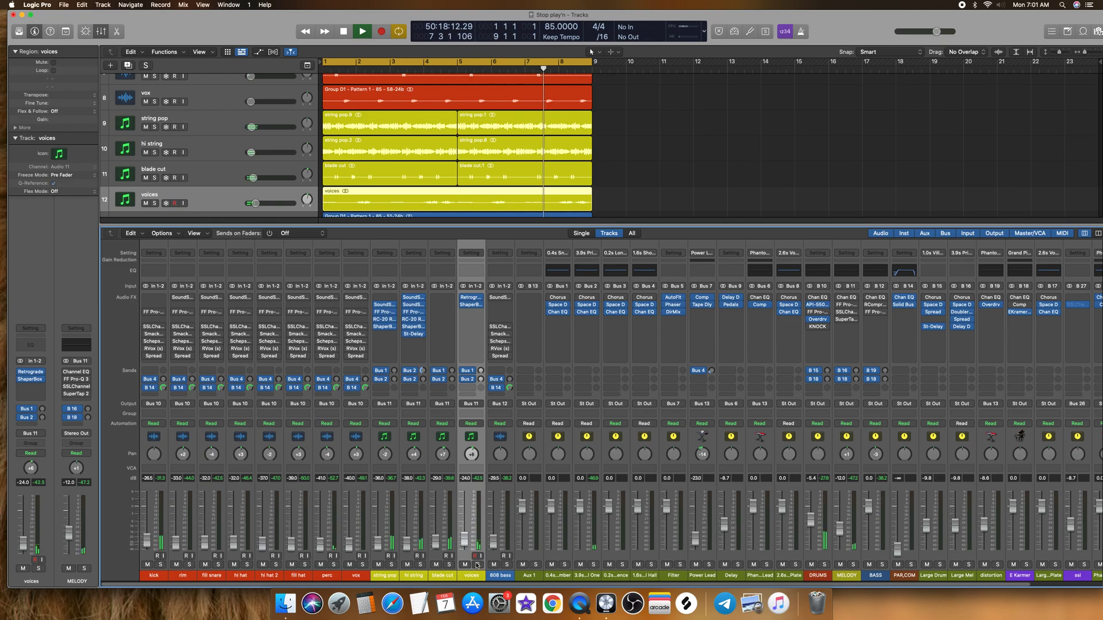
drag(465, 545, 465, 550)
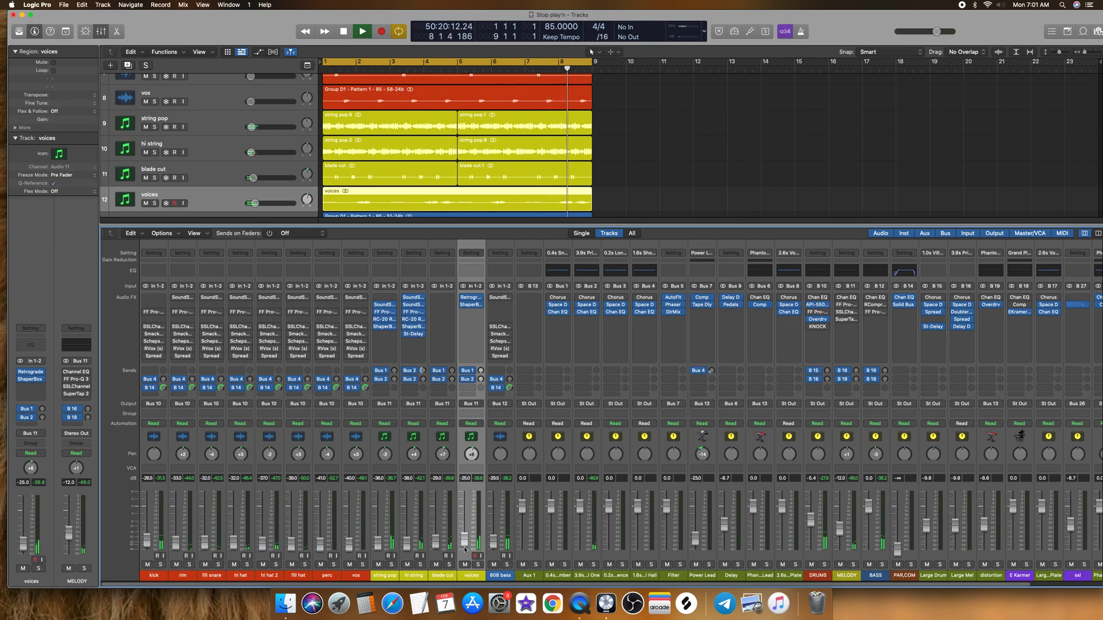
Step: Solo kick, rim and fill snare, and raise the kick to -20.5 dB, the rim to -27.0 dB and the fill snare by ear
click(154, 575)
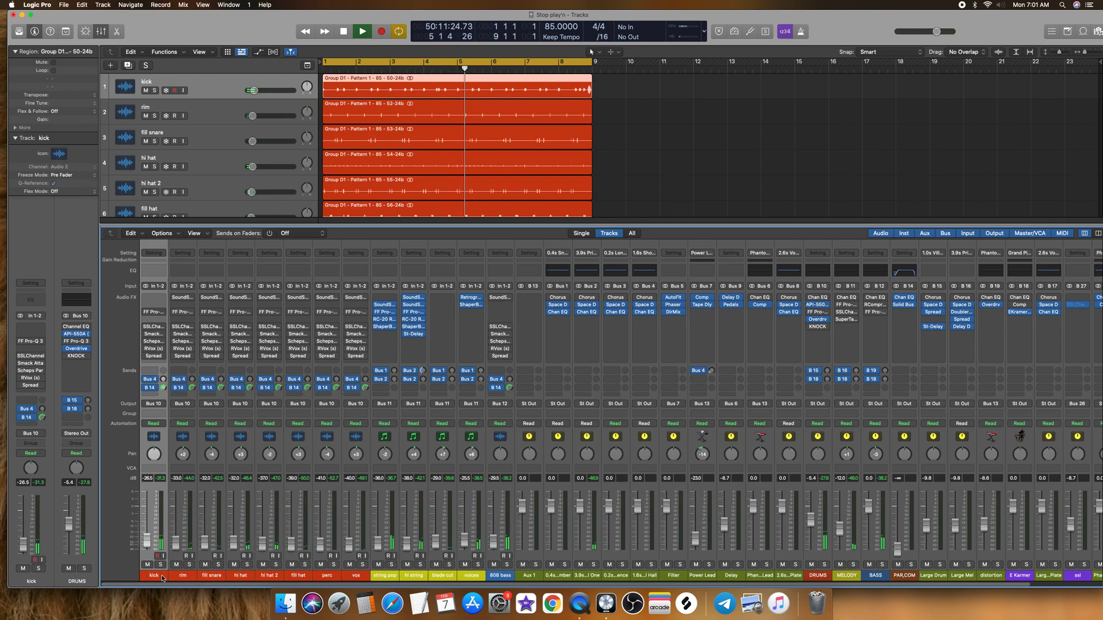
key(space)
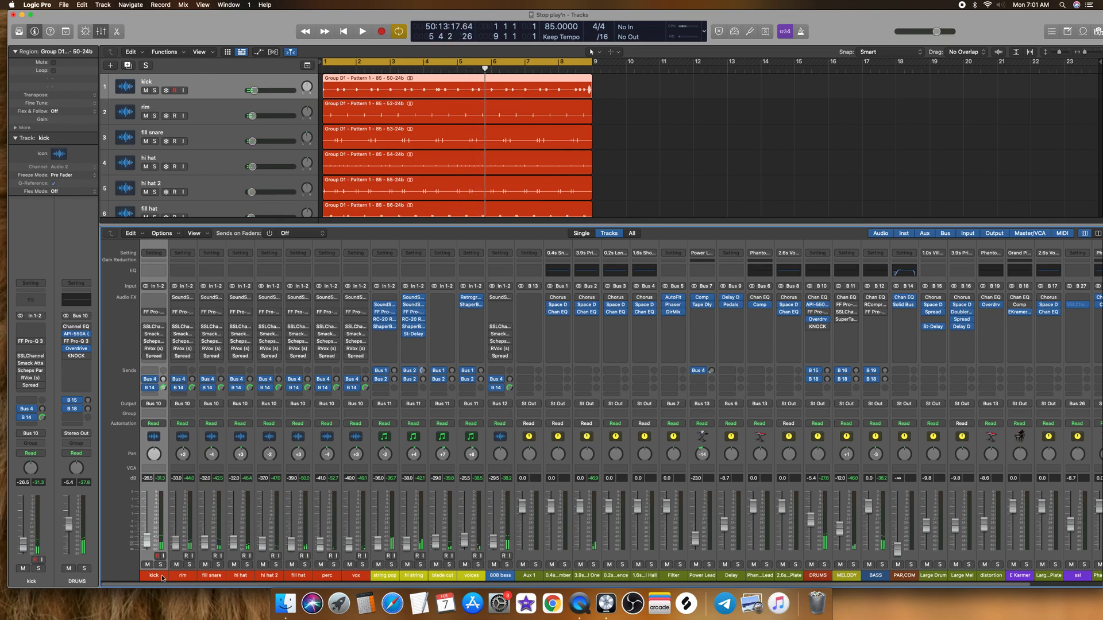
shift+click(178, 576)
click(189, 565)
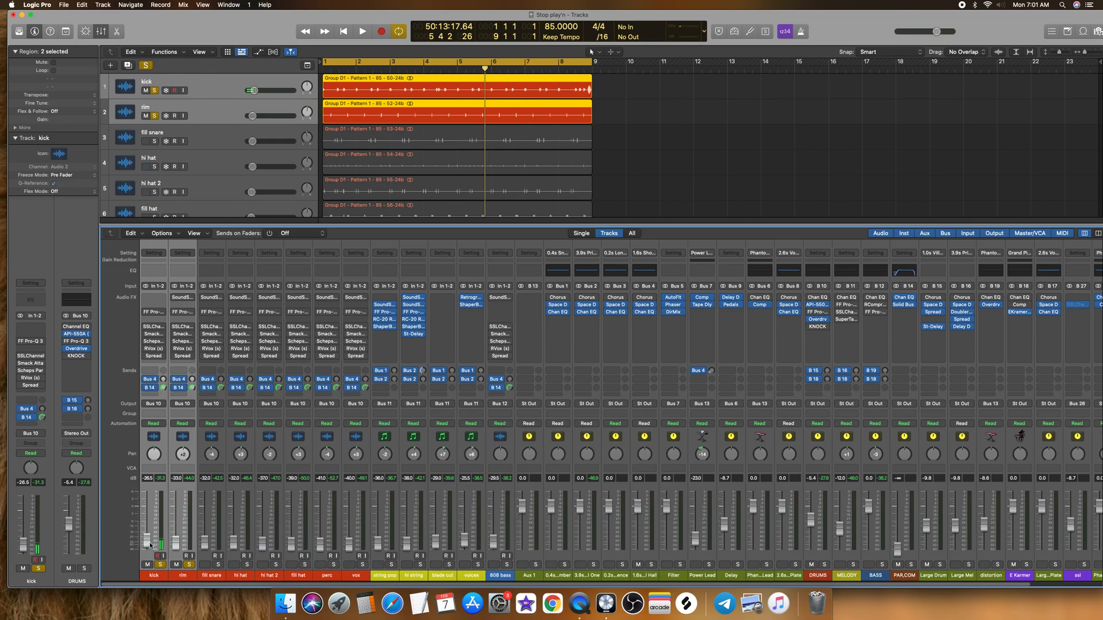
key(space)
drag(149, 545, 209, 540)
click(218, 565)
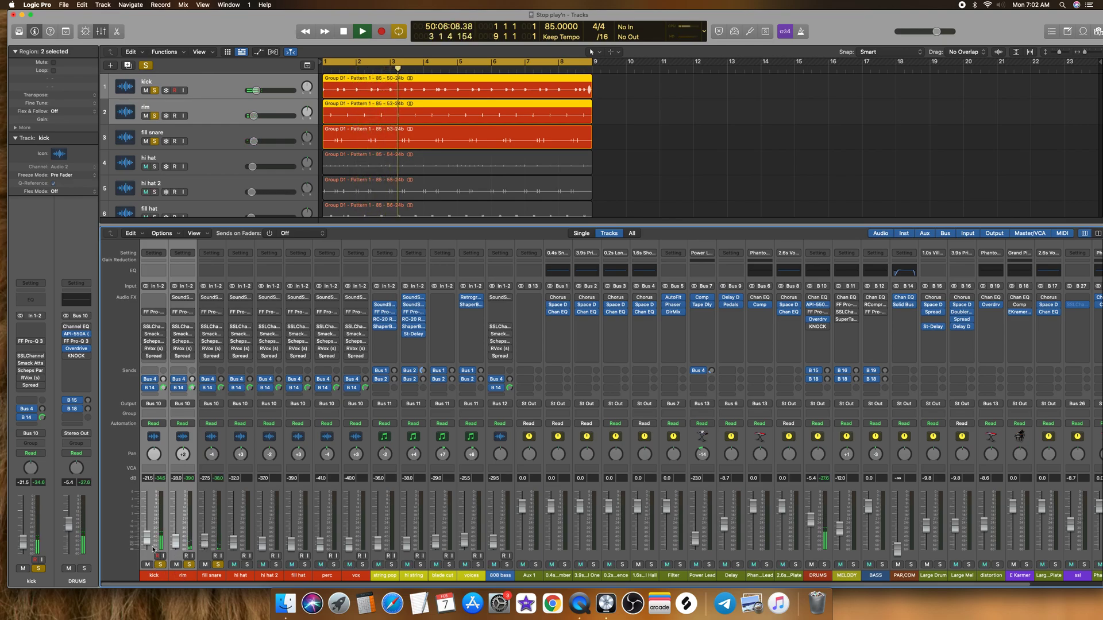
drag(147, 539, 147, 538)
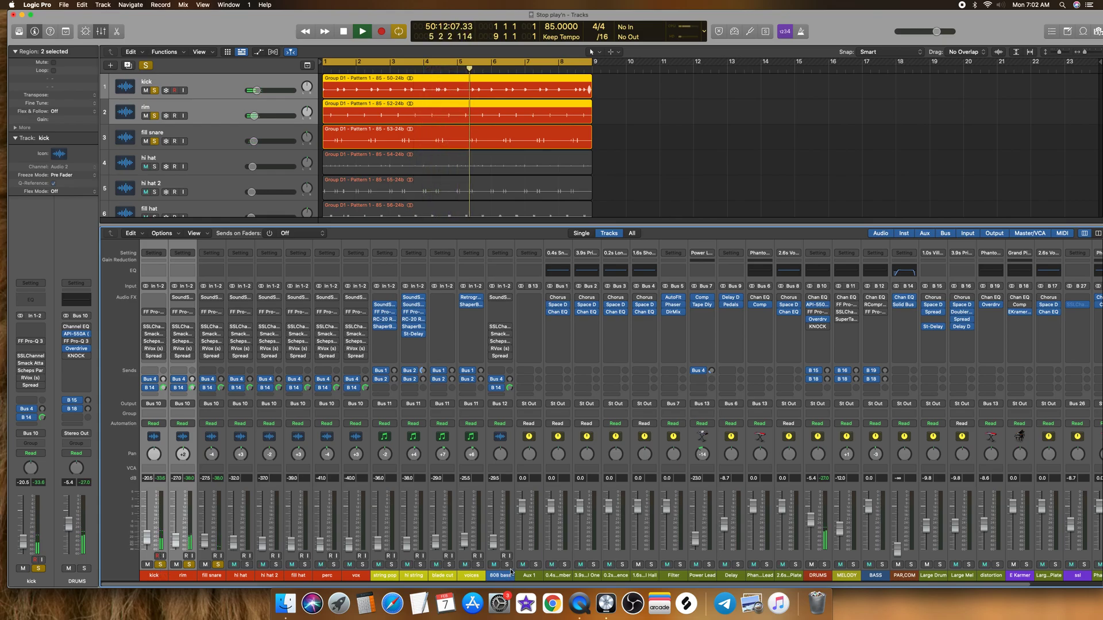
Step: Clear the solos on kick, rim and fill snare and play a short passage of the full mix
key(space)
drag(160, 575, 209, 575)
key(s)
key(space)
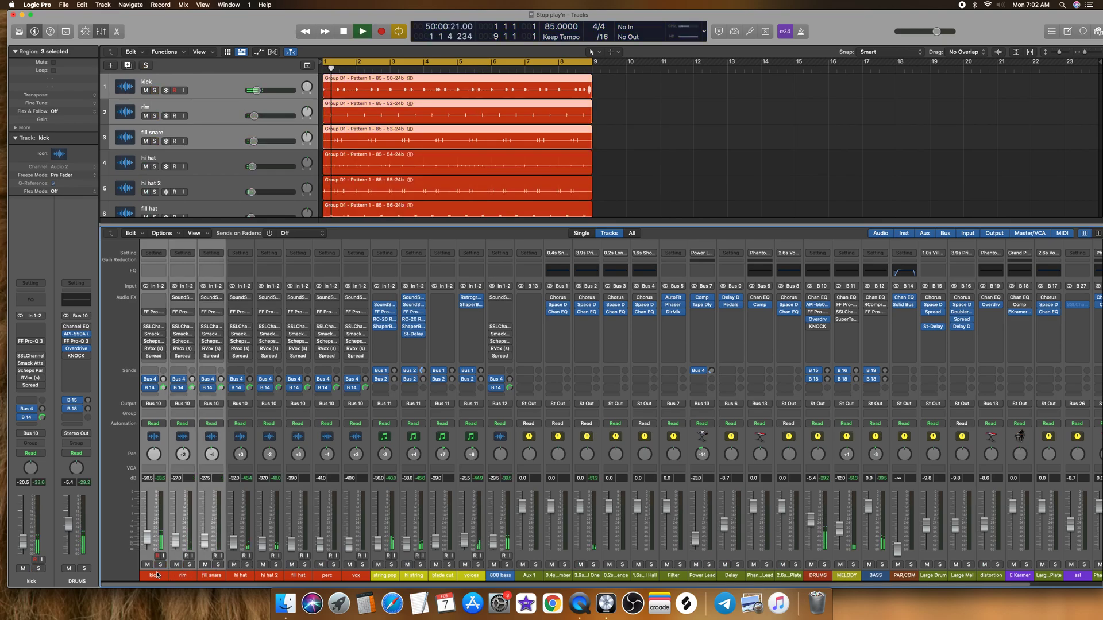
key(space)
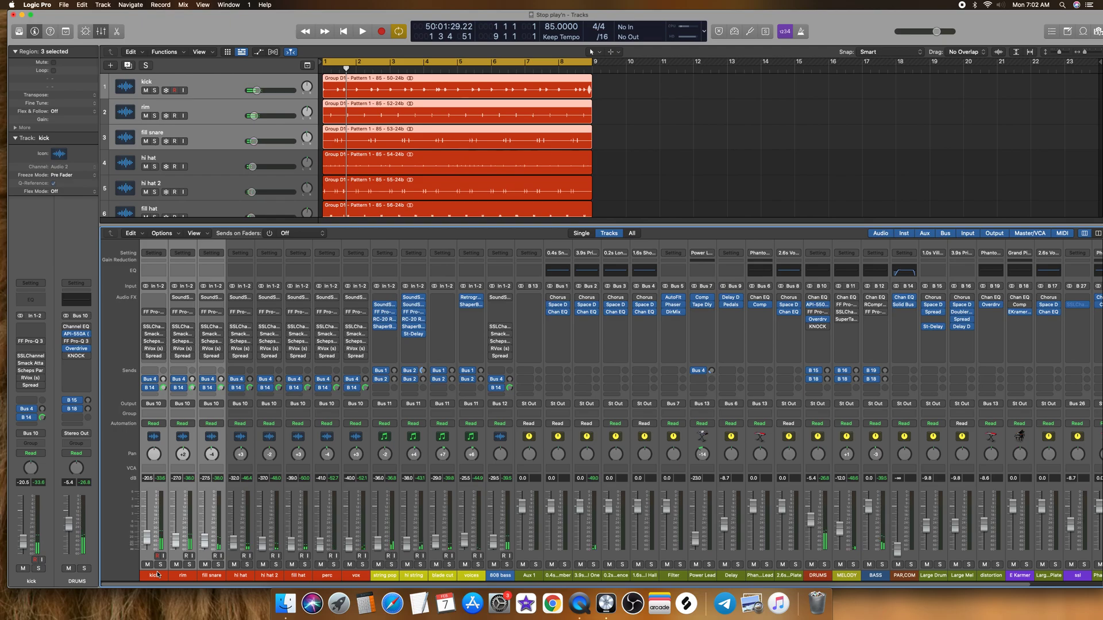
Step: Select all channels from kick to 808 bass and raise their faders together during playback until the kick sits at -1.2 dB
shift+click(491, 575)
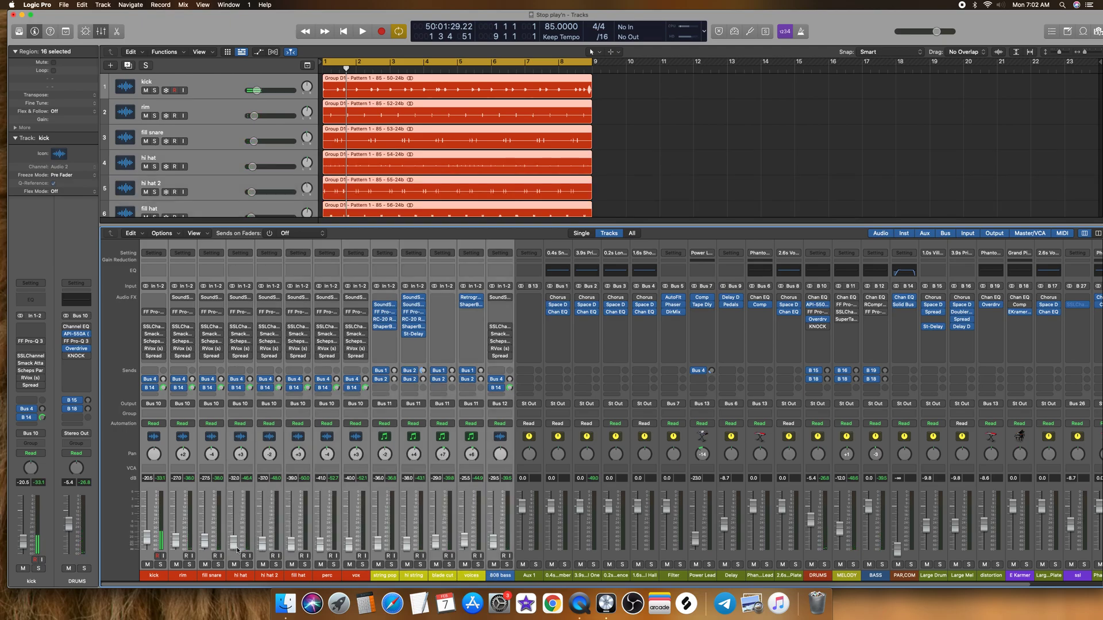
key(space)
drag(148, 537, 147, 522)
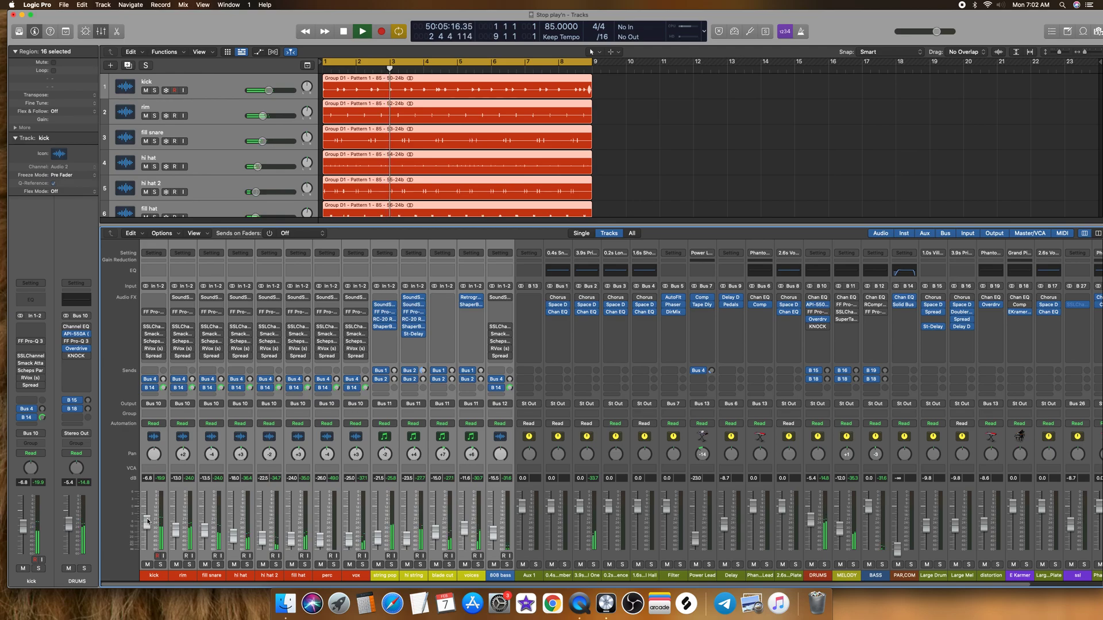
drag(148, 522, 154, 503)
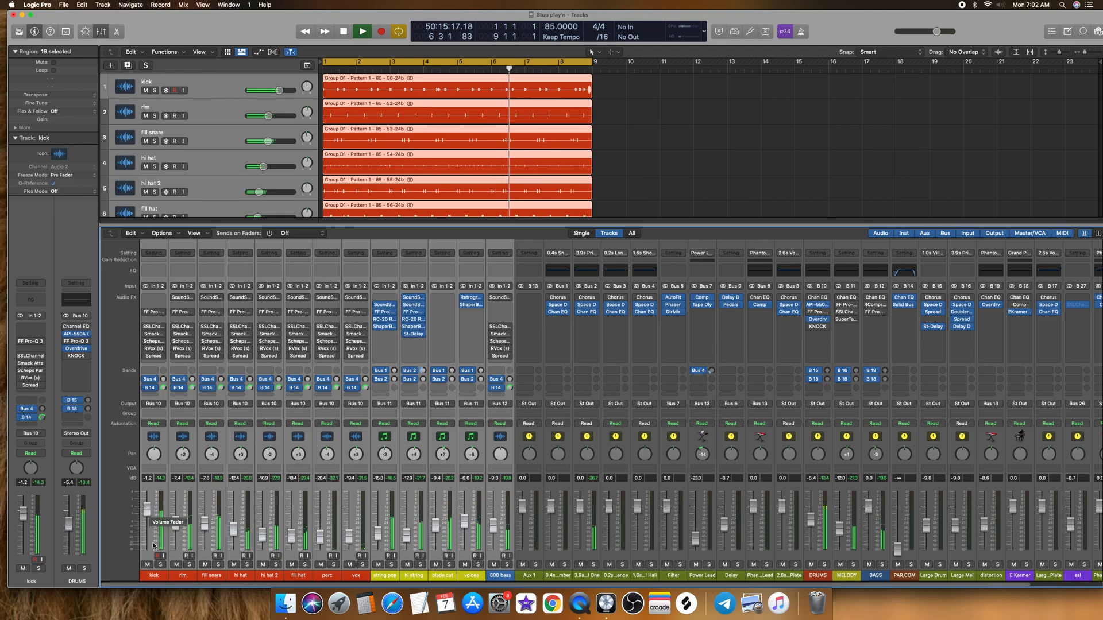
Step: Reduce the selection to a single channel, ending on kick, and listen to the raised full mix from the start
click(385, 575)
click(407, 565)
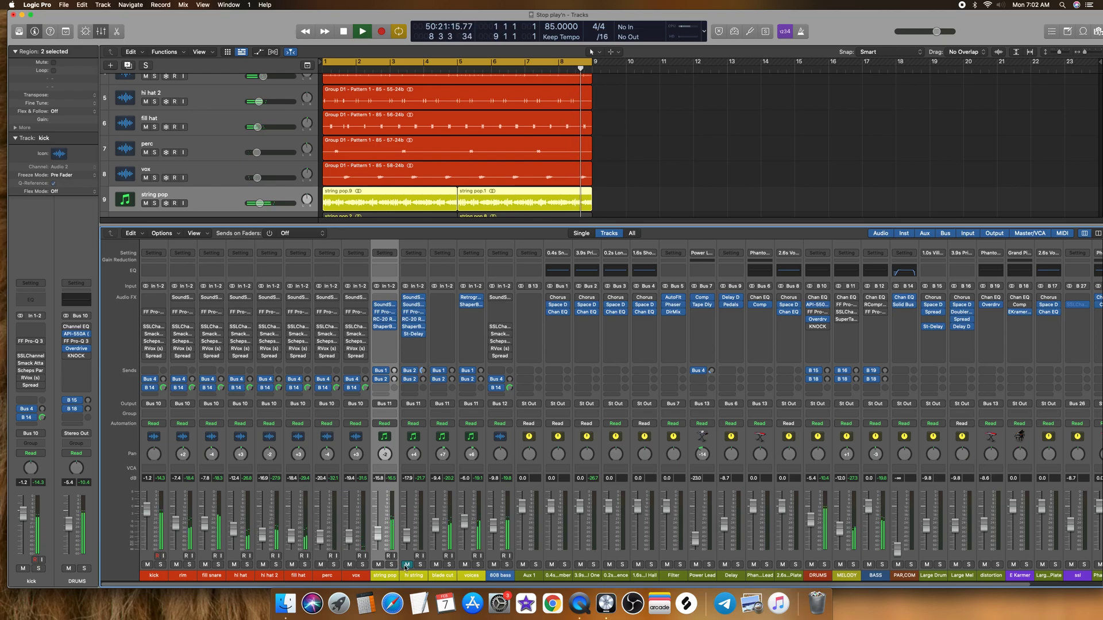
key(space)
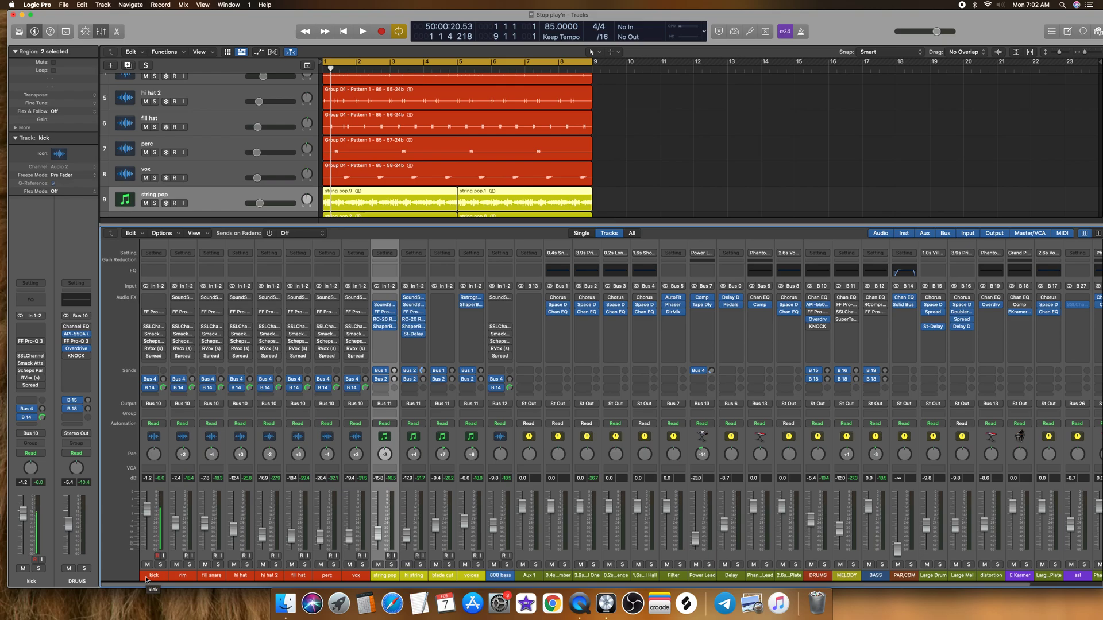
click(147, 577)
key(space)
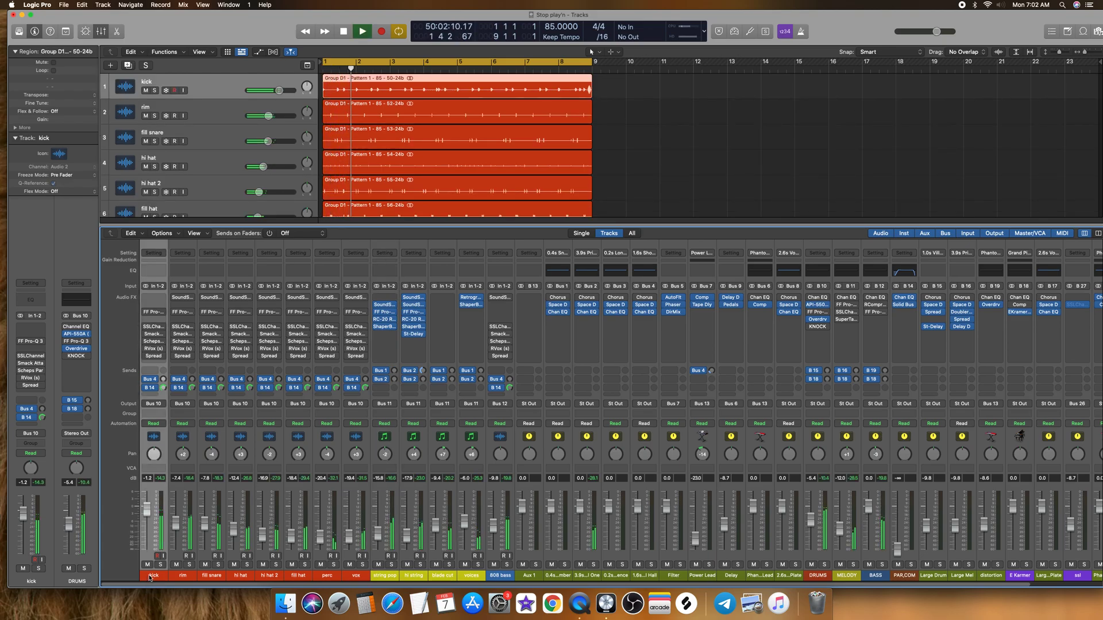
key(space)
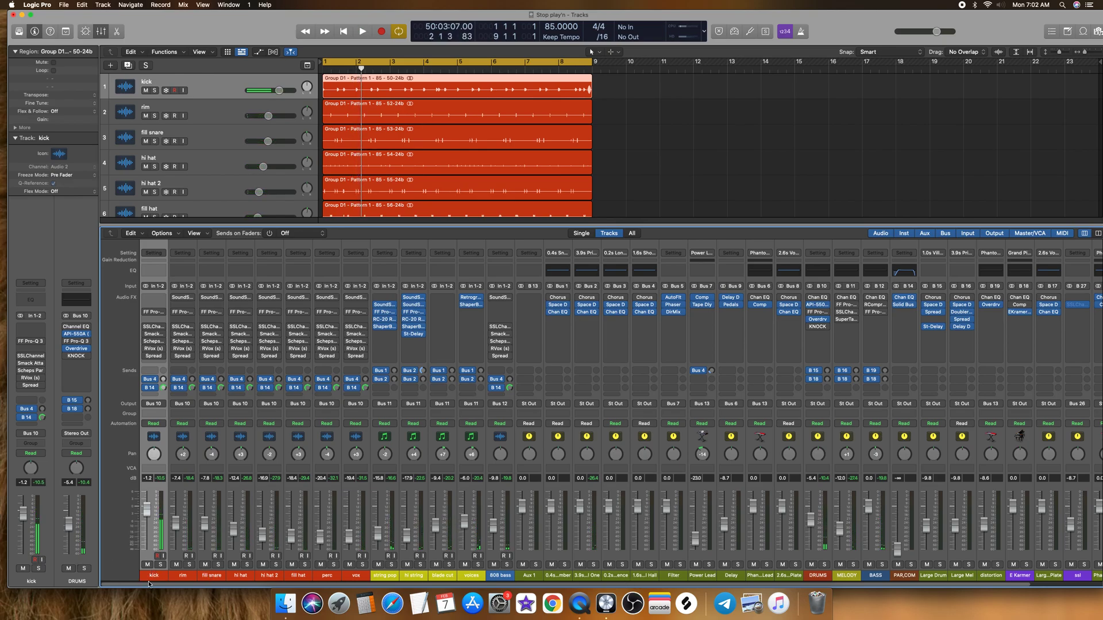
Step: Solo the eight drum channels from kick to vox, select only kick, and play the drums from the start
drag(153, 578, 348, 577)
key(s)
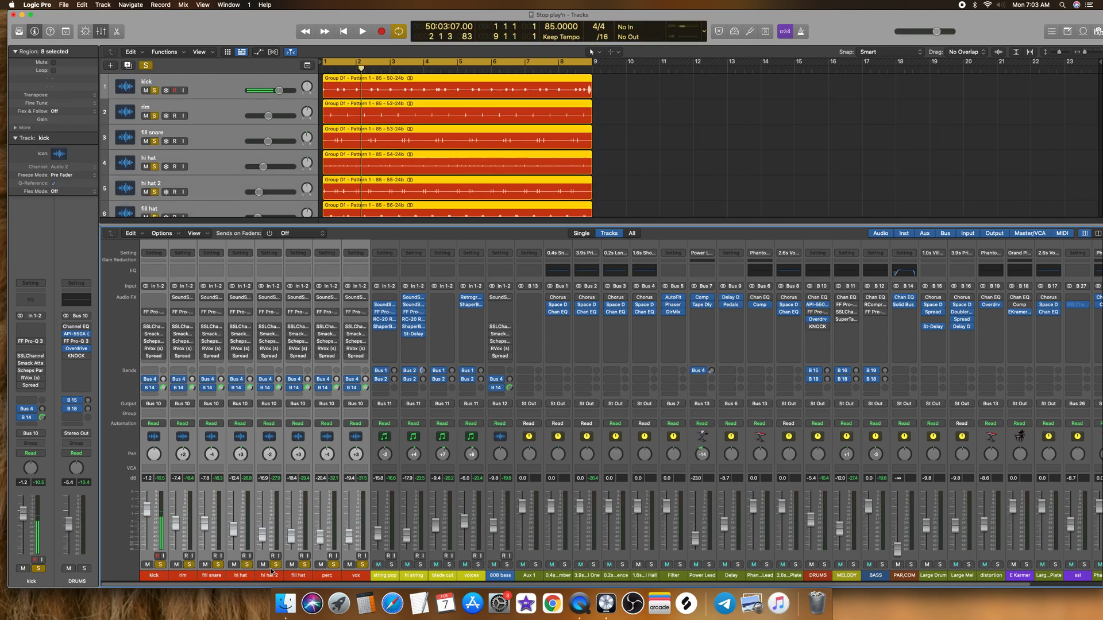
click(152, 574)
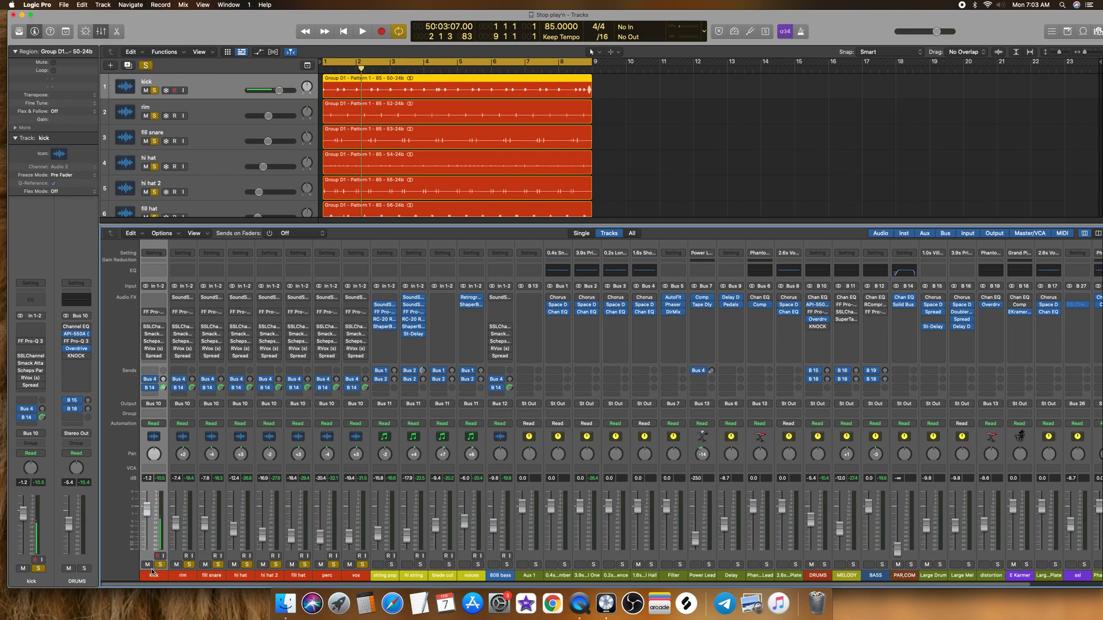
key(space)
key(space)
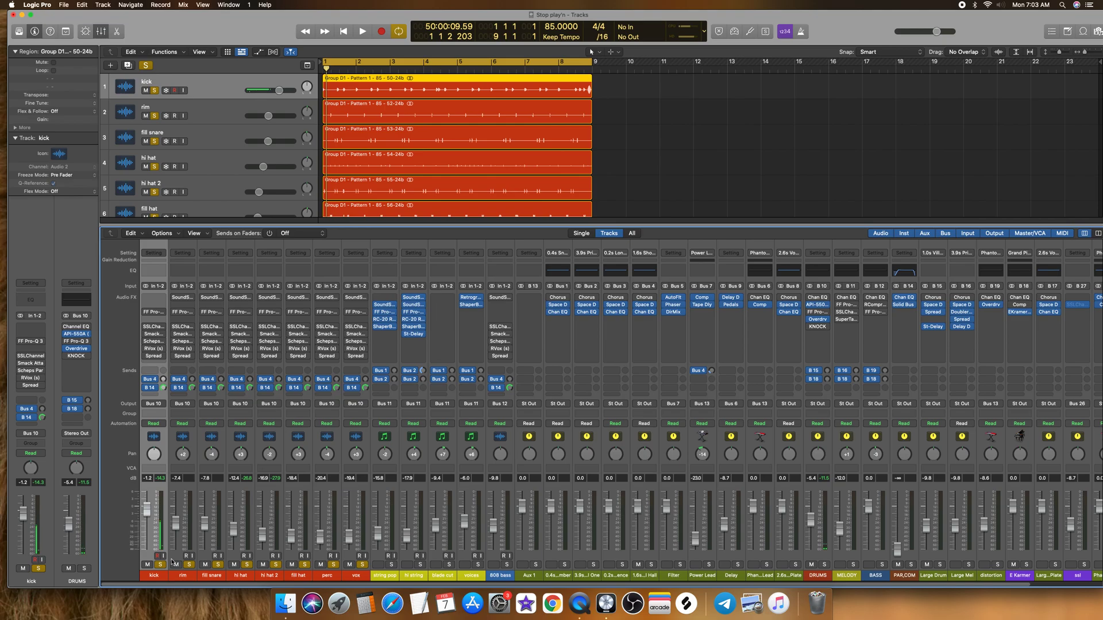
key(space)
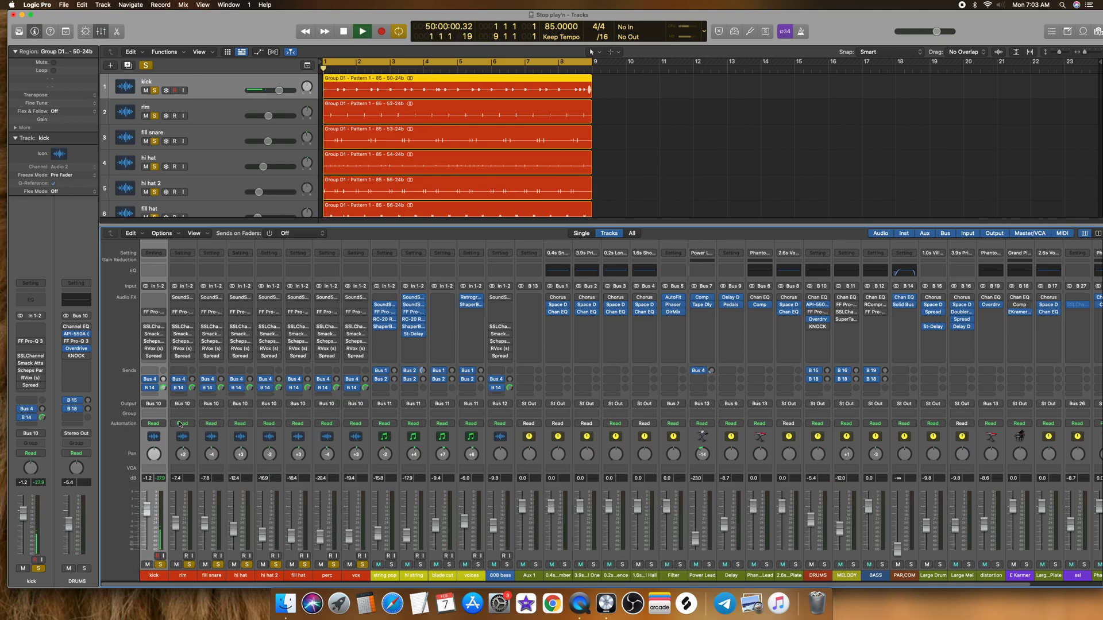
Step: In the kick's FF Pro-Q 3, add a 12 dB/oct low cut at about 15 Hz and a cut at the high end
click(152, 313)
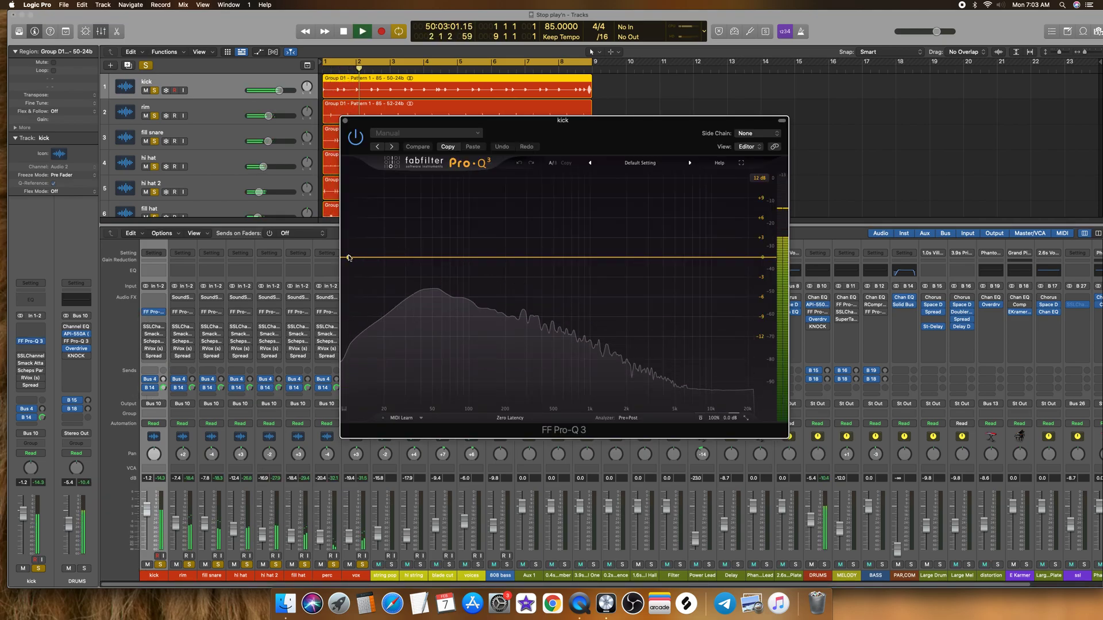
key(space)
click(348, 258)
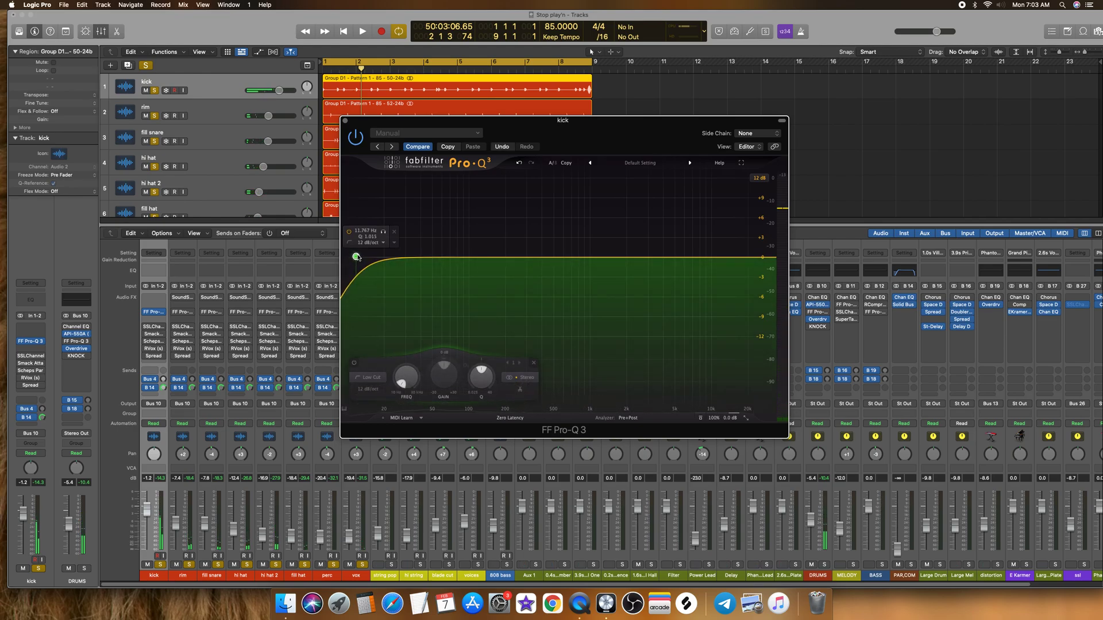
drag(363, 259, 364, 260)
key(space)
key(space)
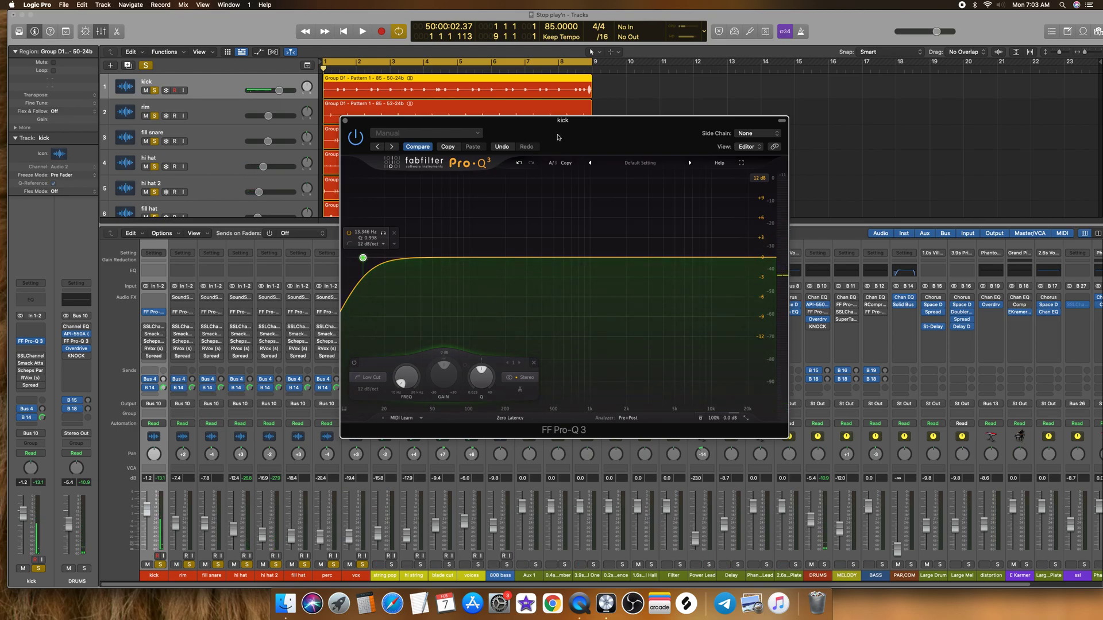
drag(577, 124, 555, 120)
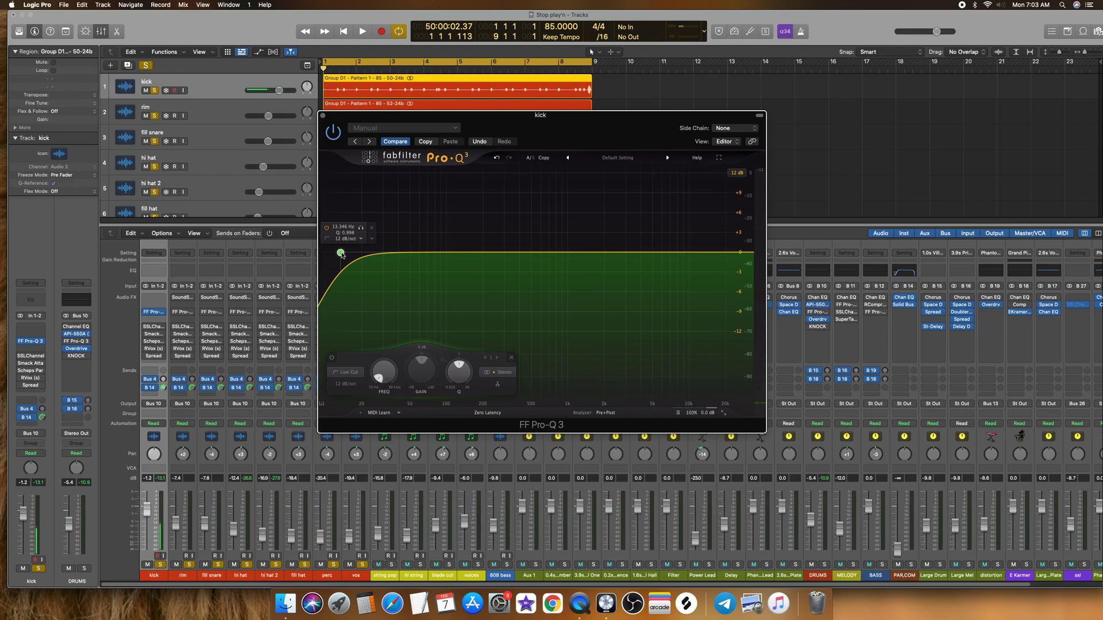
key(space)
drag(341, 253, 348, 251)
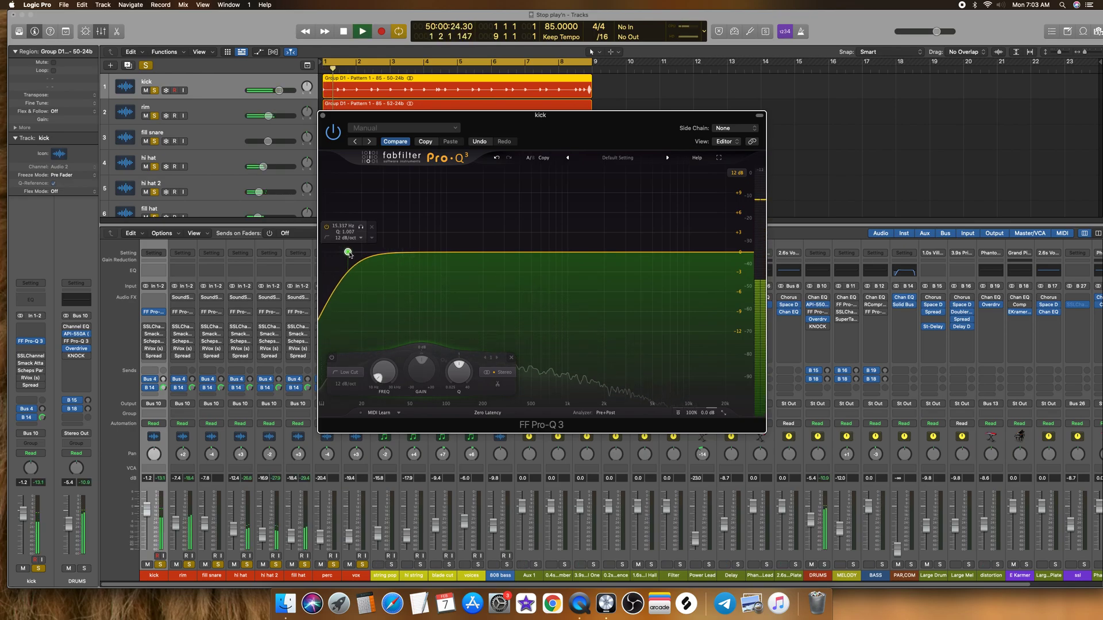
drag(749, 251, 691, 251)
click(322, 115)
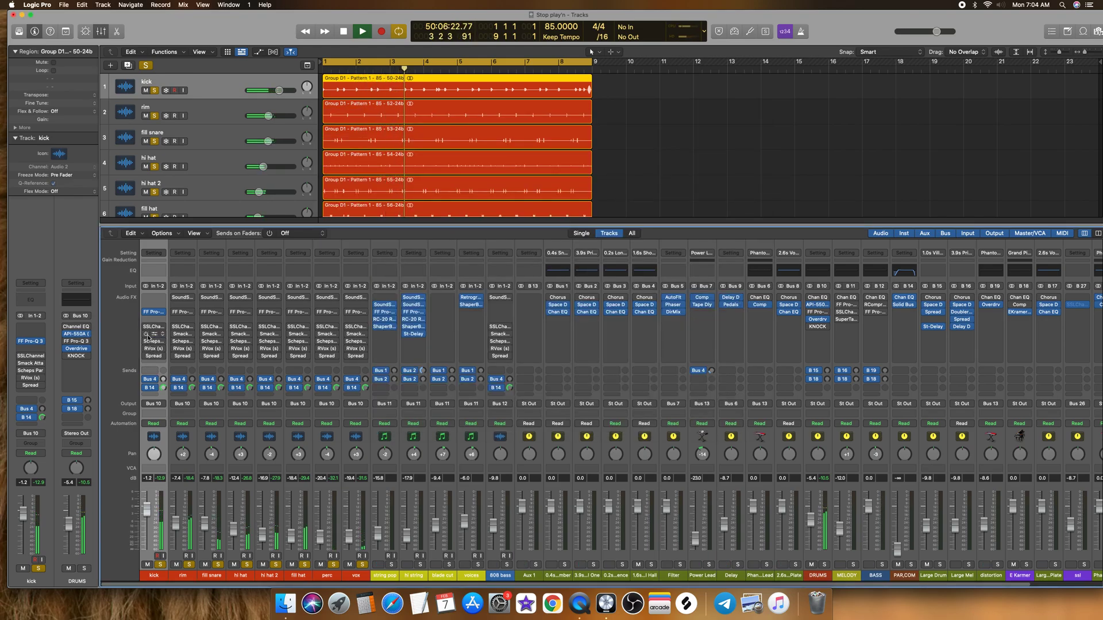
Step: In the kick's Smack Attack, set Attack to 4, Sustain to -2 and Guard to Clip while the drums play
key(space)
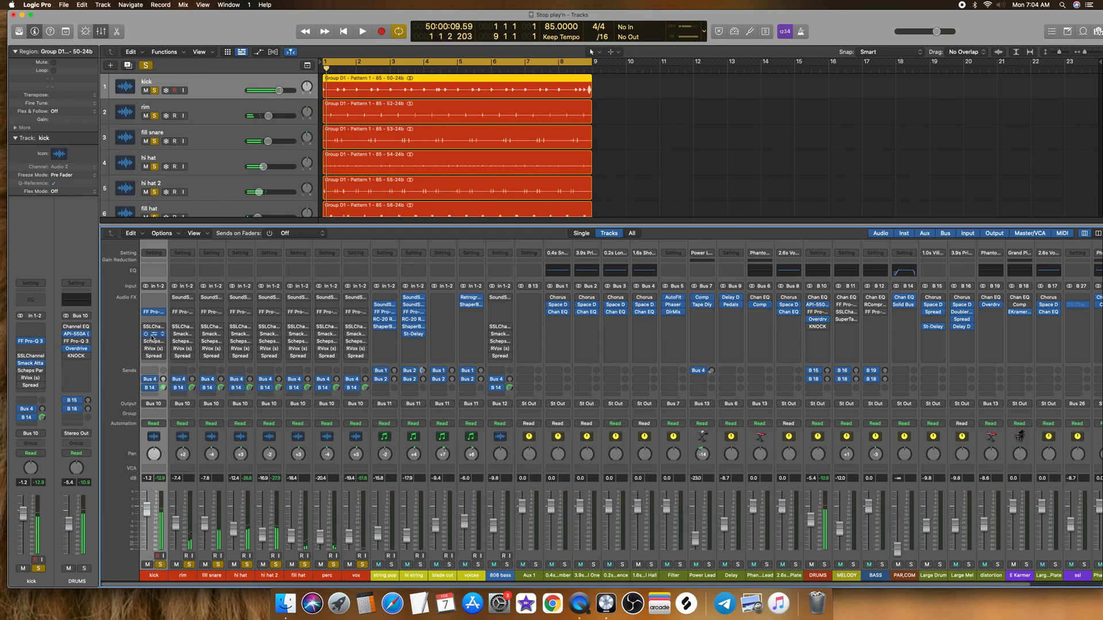
click(150, 334)
key(space)
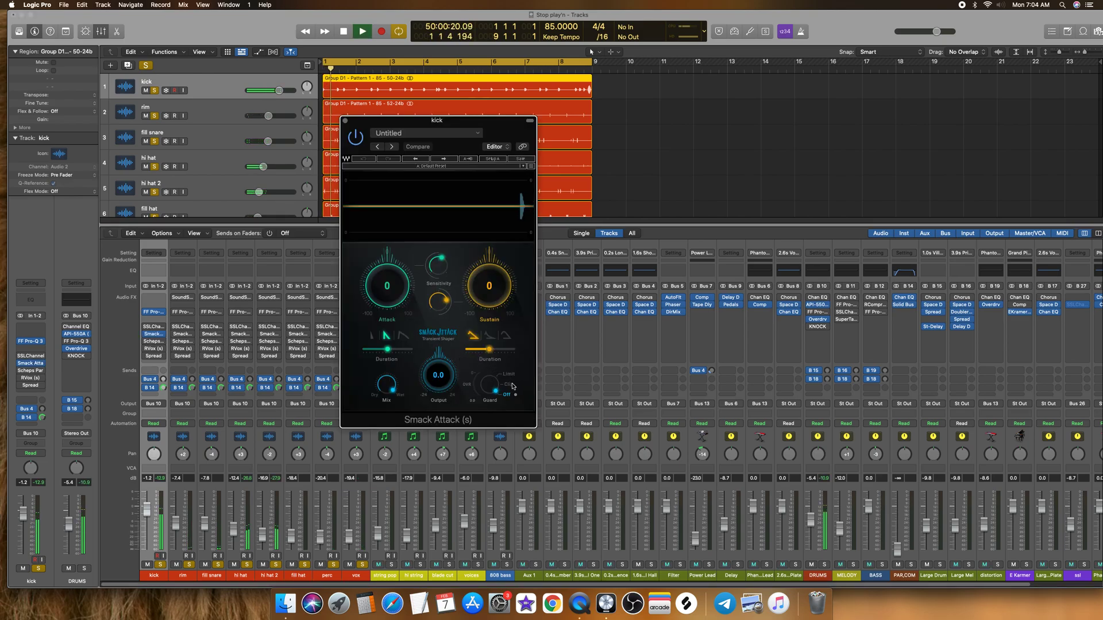
drag(401, 298, 400, 294)
drag(488, 289, 488, 290)
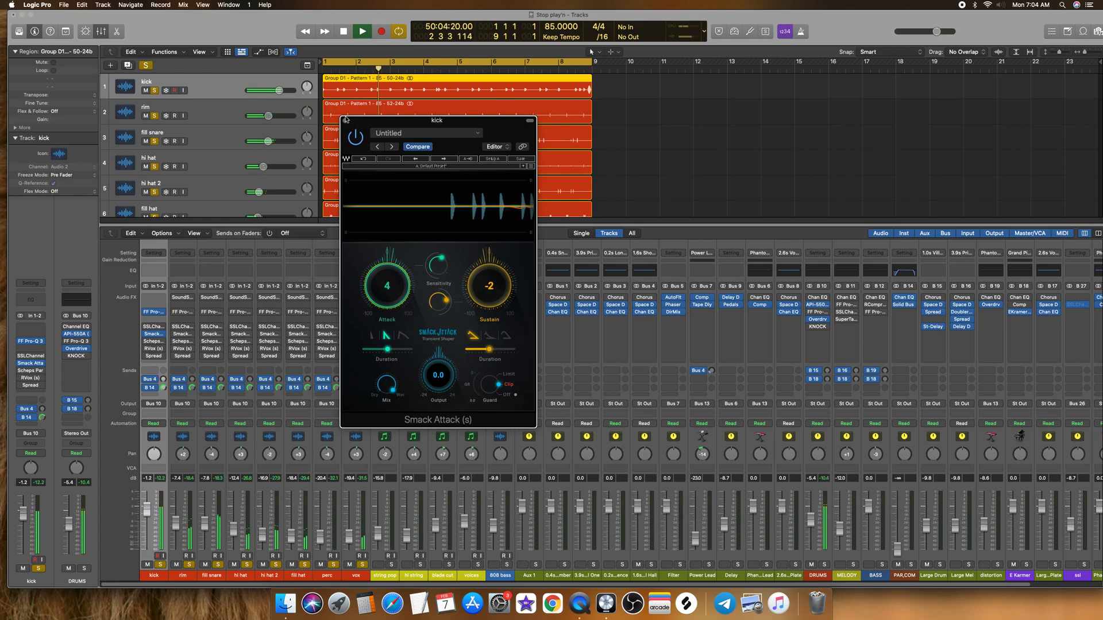
click(346, 121)
key(space)
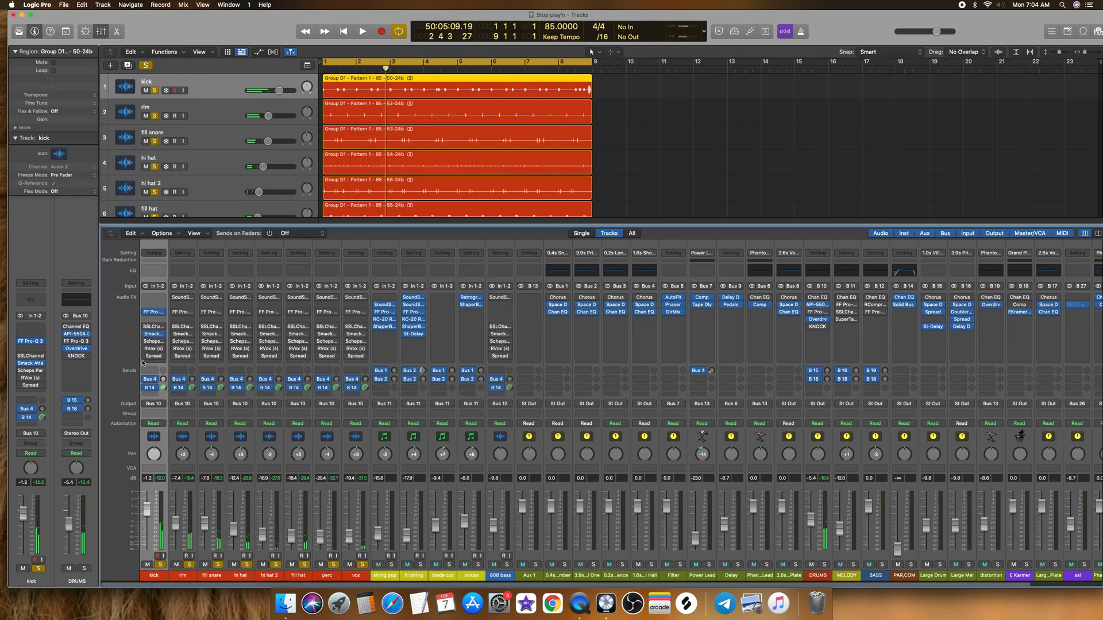
Step: Play the drums and lower the Comp threshold in the kick's RVox to -2.2
key(space)
click(152, 348)
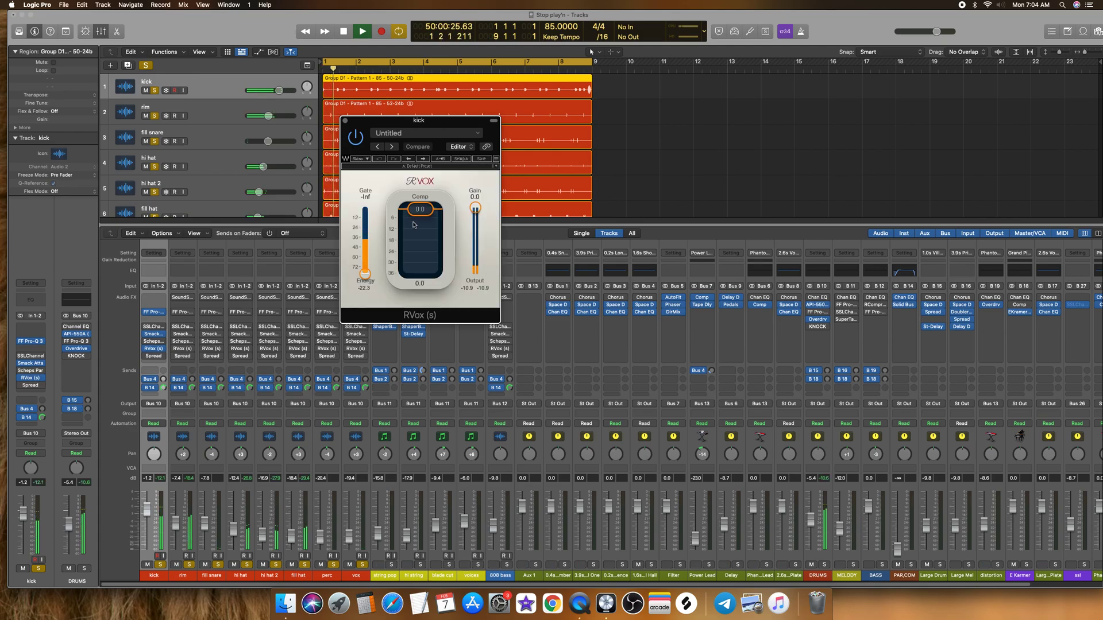
drag(420, 209, 417, 216)
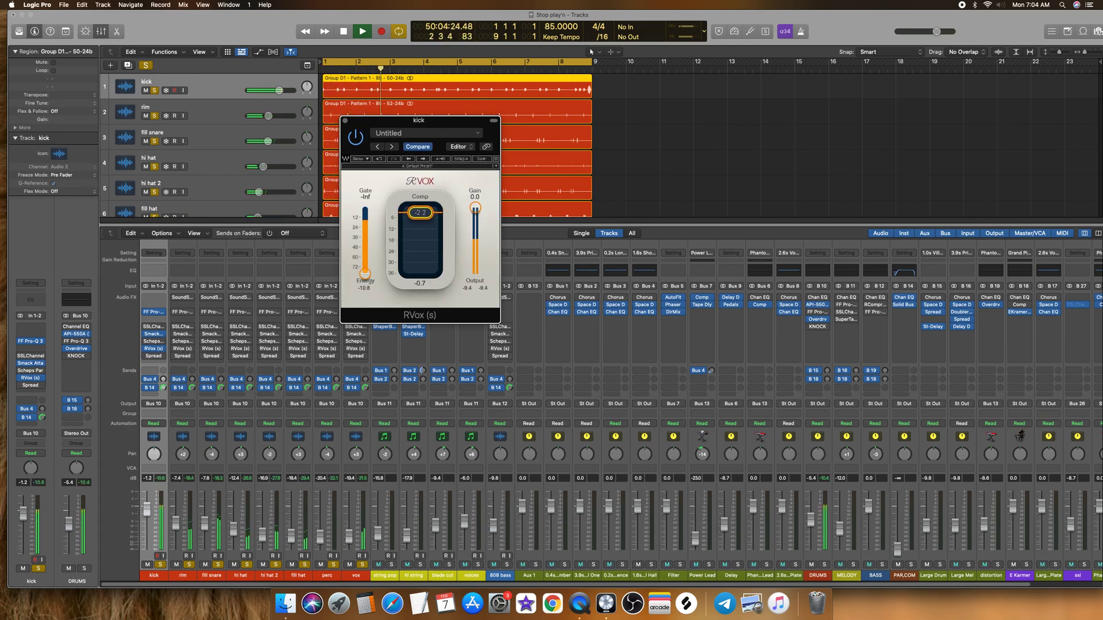
click(345, 121)
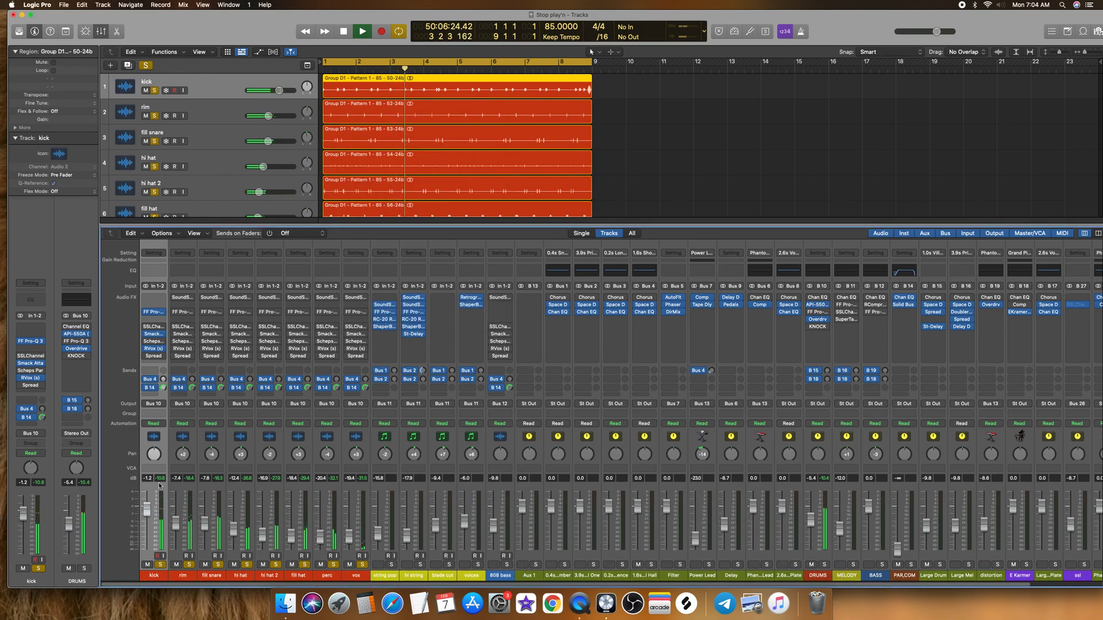
click(188, 573)
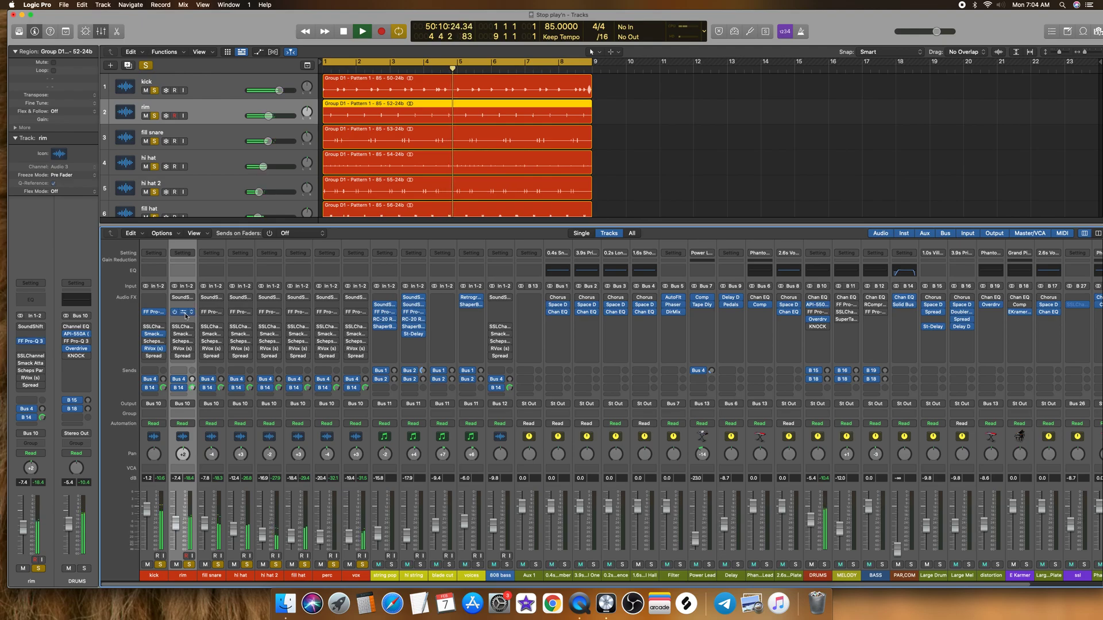
click(182, 312)
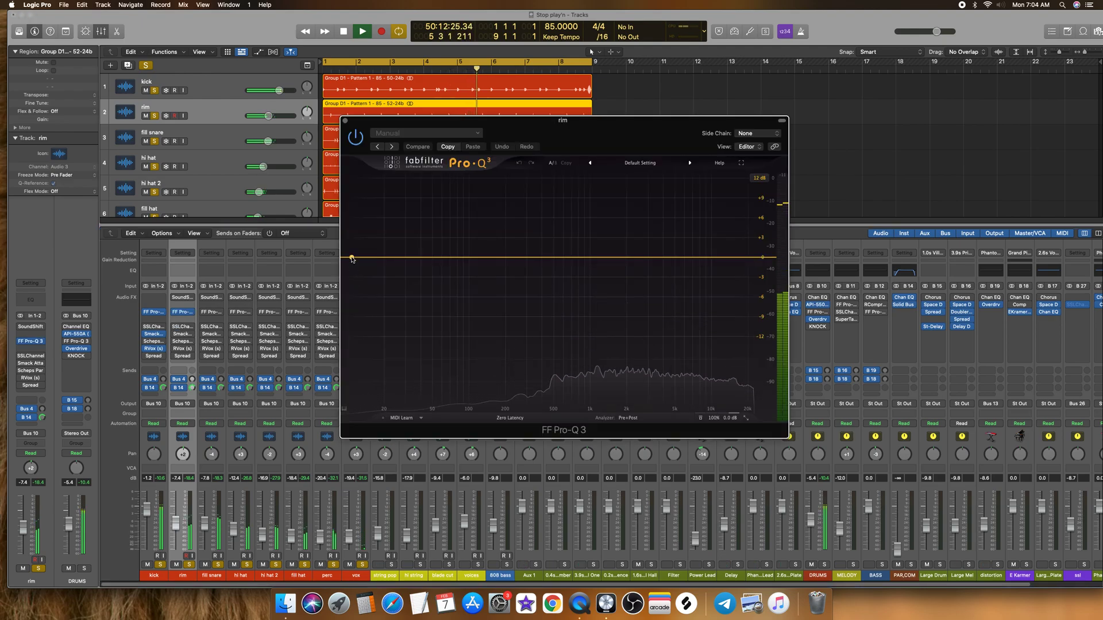
click(378, 256)
click(356, 136)
click(345, 121)
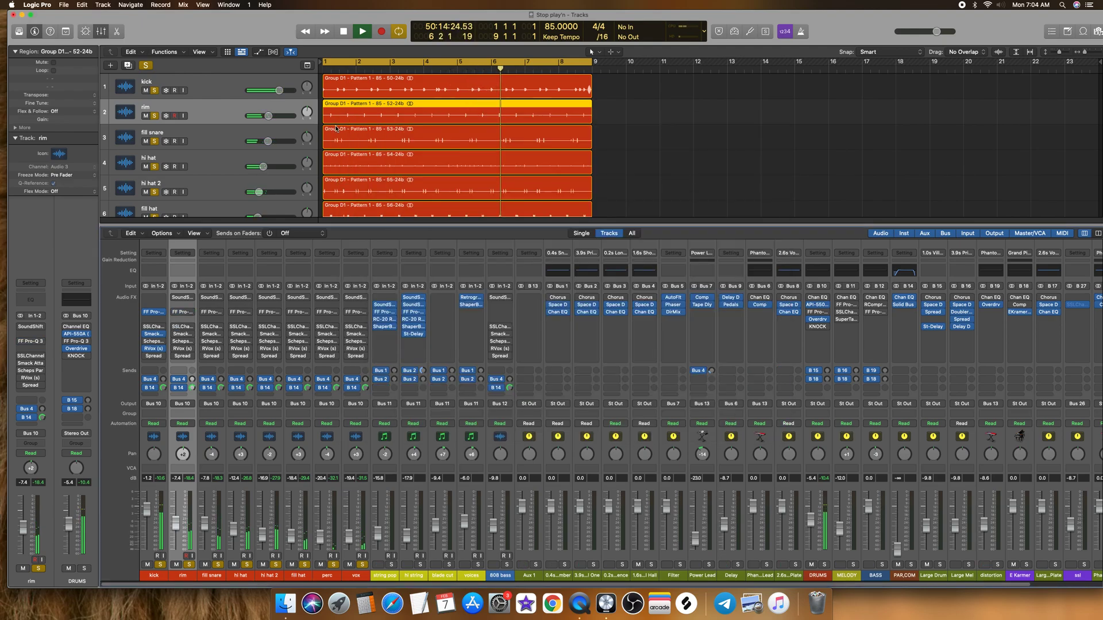
Step: In the rim's Smack Attack, set Guard to Clip, Attack to 4 and Sustain to -1
click(182, 333)
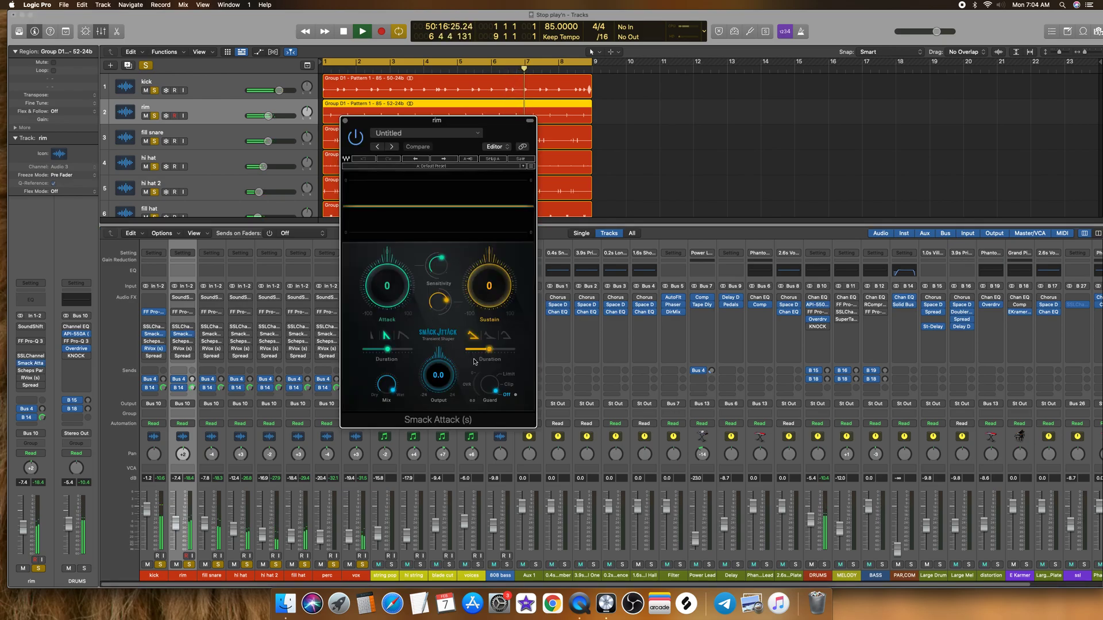
click(500, 383)
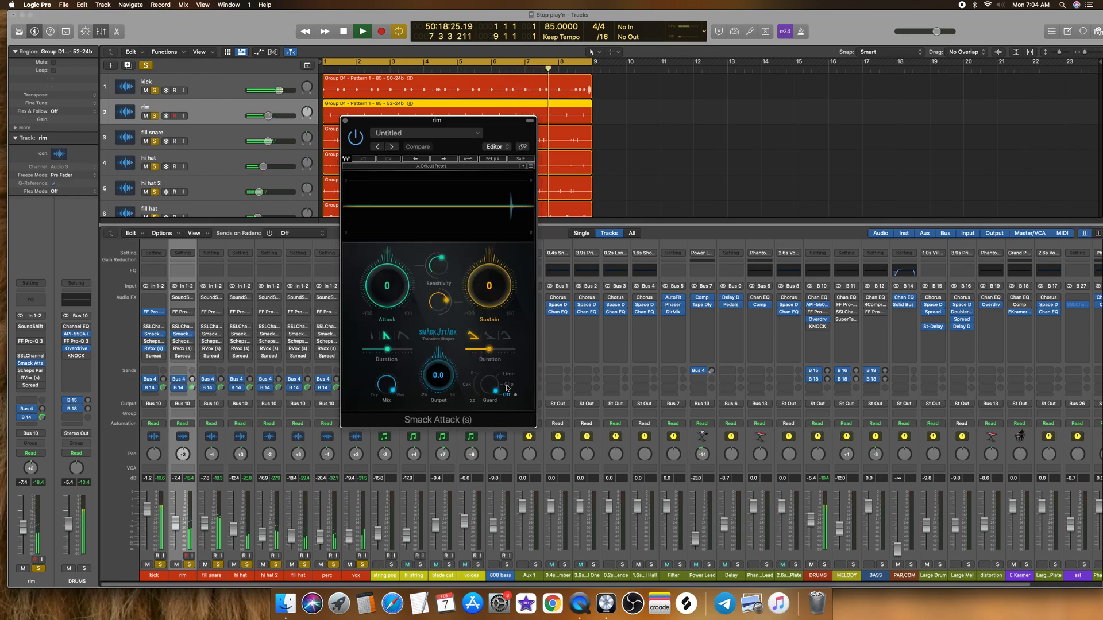
drag(393, 293, 393, 290)
drag(491, 289, 491, 291)
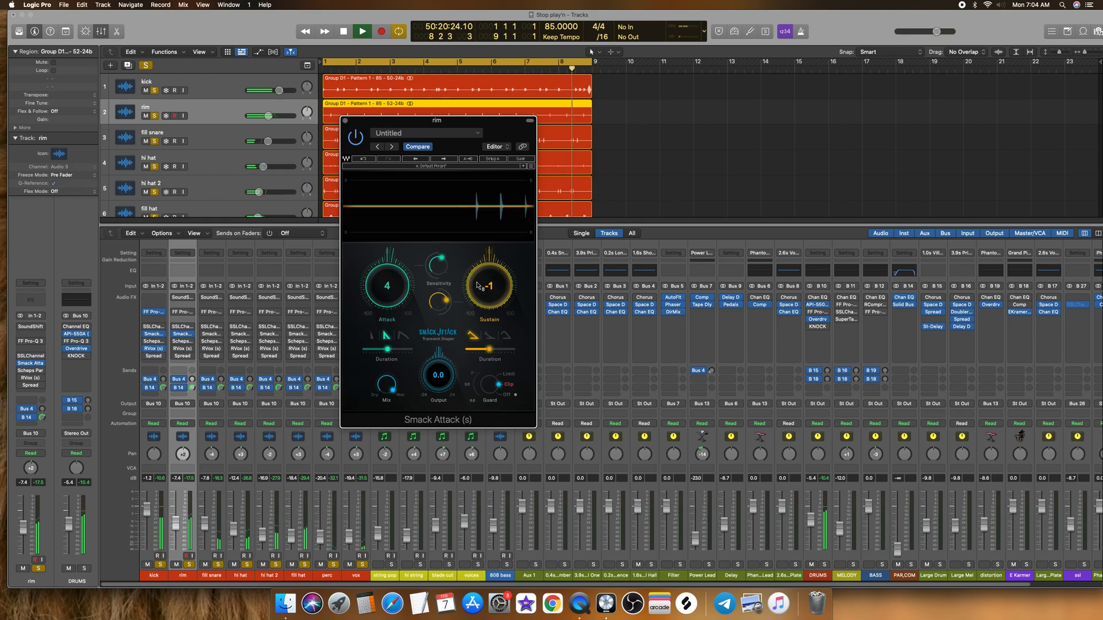
click(345, 121)
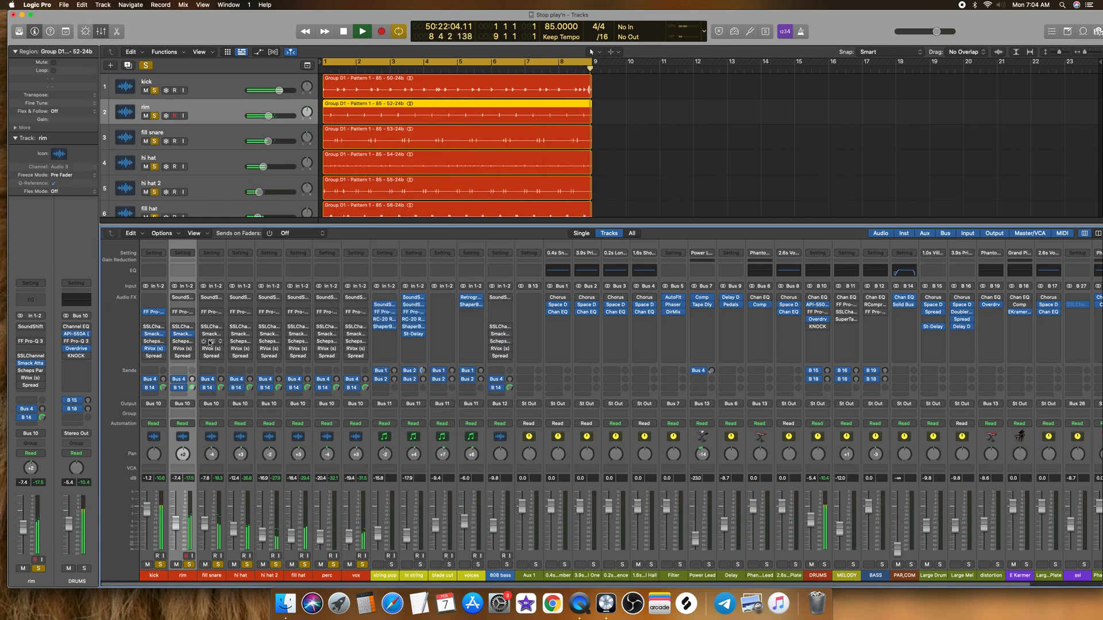
Step: In the rim's RVox, set Comp to about -3.9 and raise the Gate to -70.7
click(182, 349)
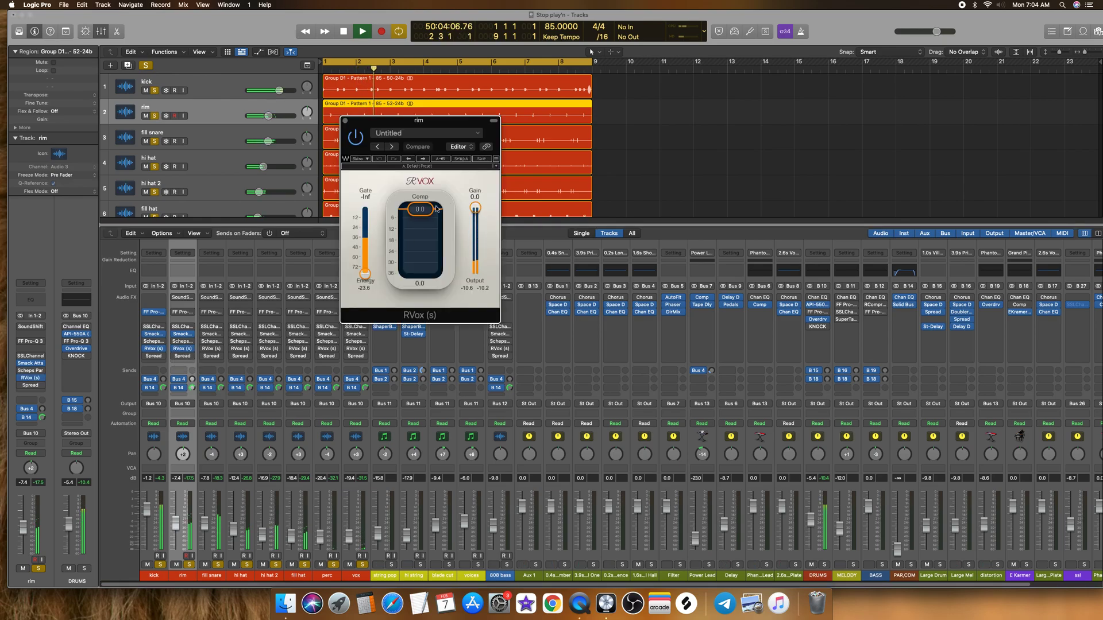
drag(420, 209, 420, 216)
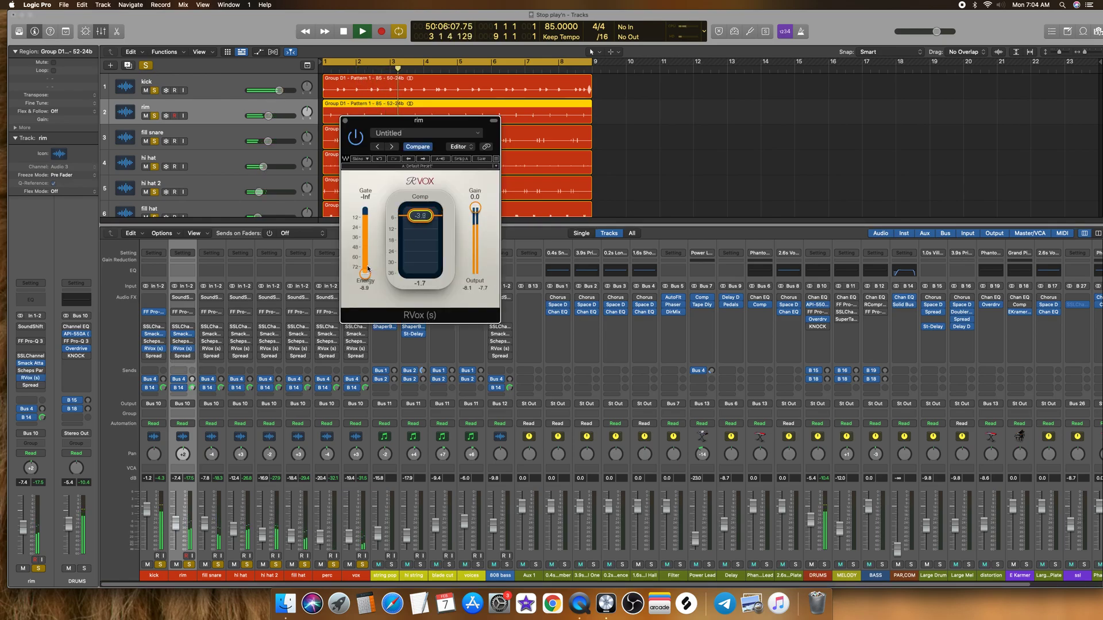
drag(368, 265, 369, 258)
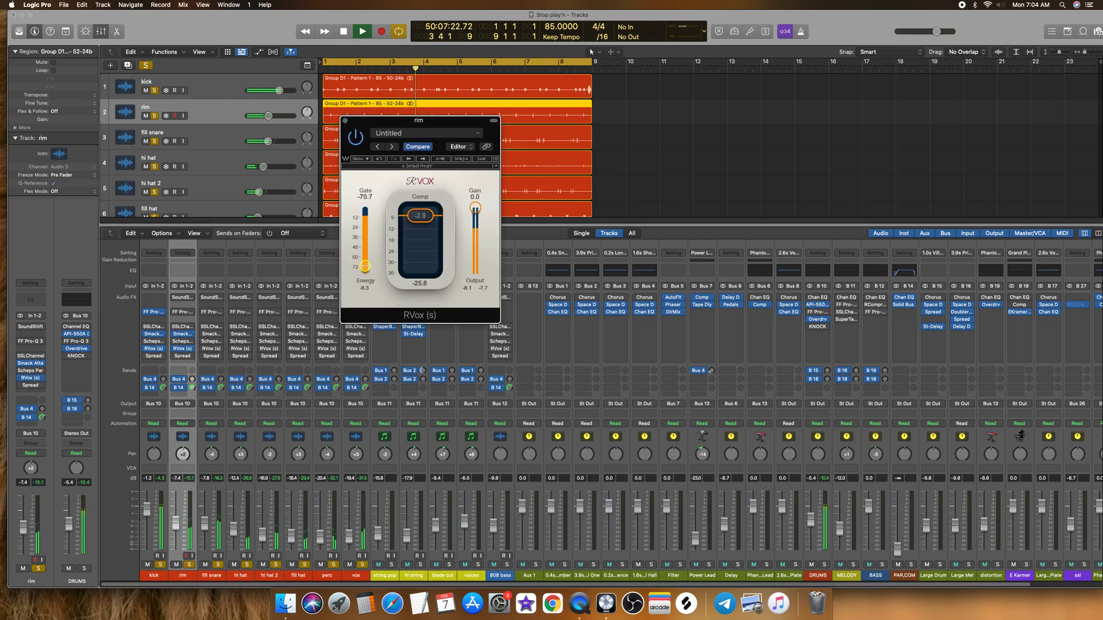
click(345, 121)
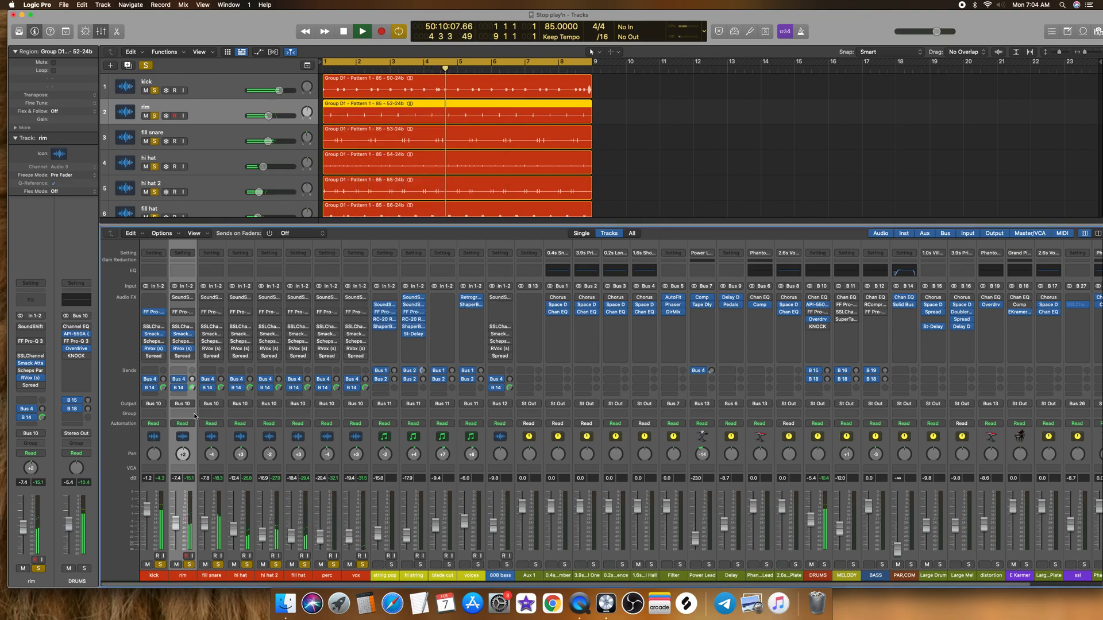
Step: Raise the rim's Bus 4 send to -39.2, shift its pan to the left, and stop playback
drag(192, 380, 193, 375)
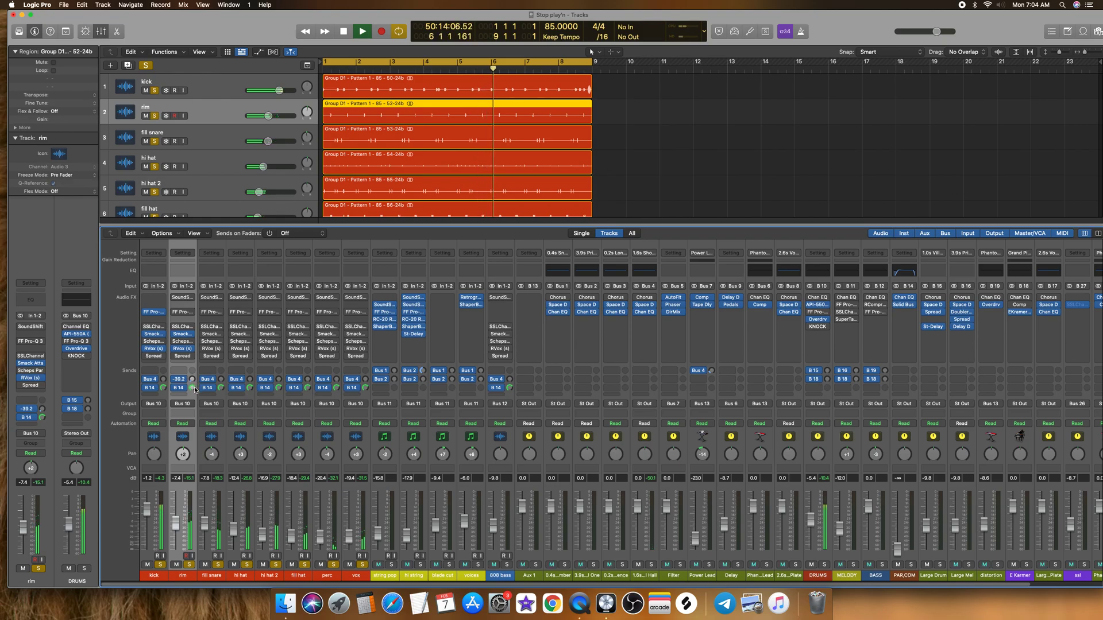
drag(188, 460, 188, 465)
key(space)
Step: Open the Direction Mixer on the Output channel to examine its Stereo to Mono setting
drag(211, 584, 288, 584)
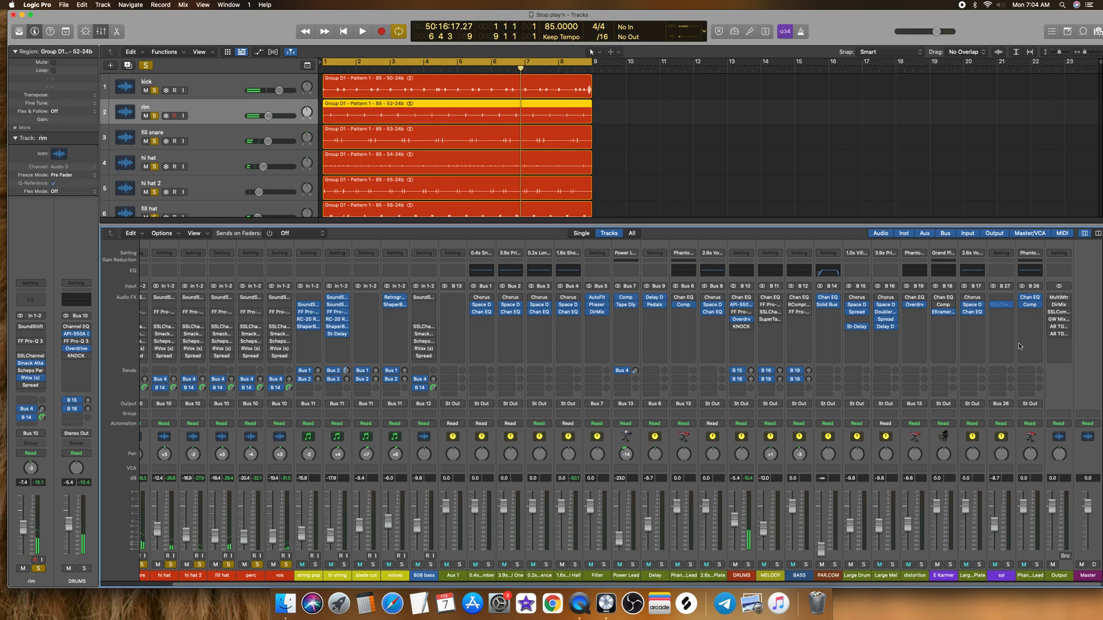
click(1058, 306)
drag(372, 129, 534, 179)
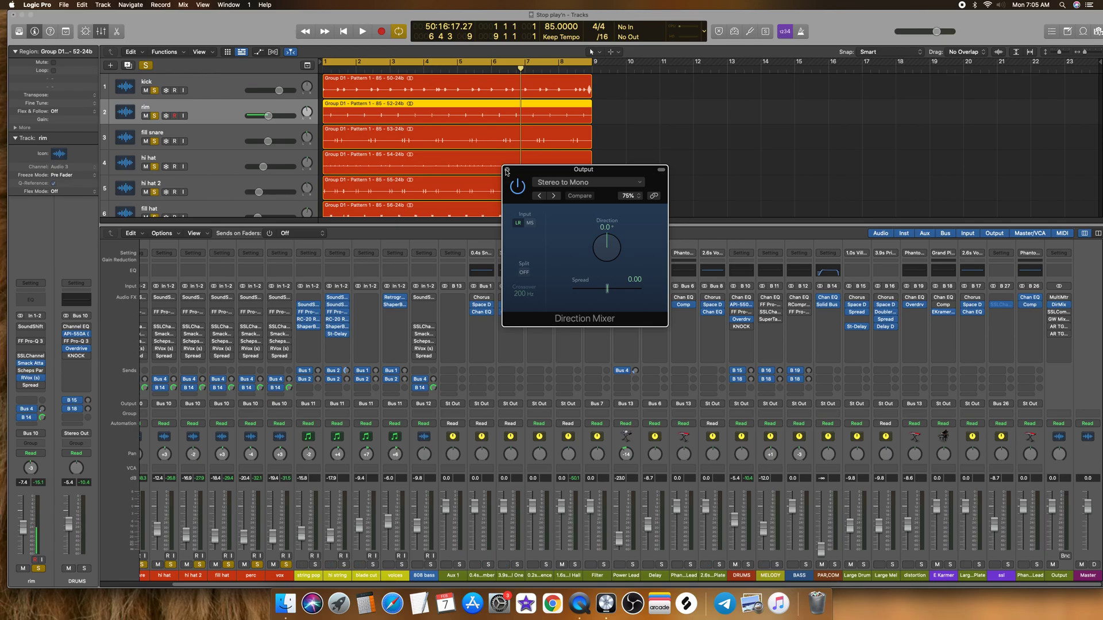
click(507, 170)
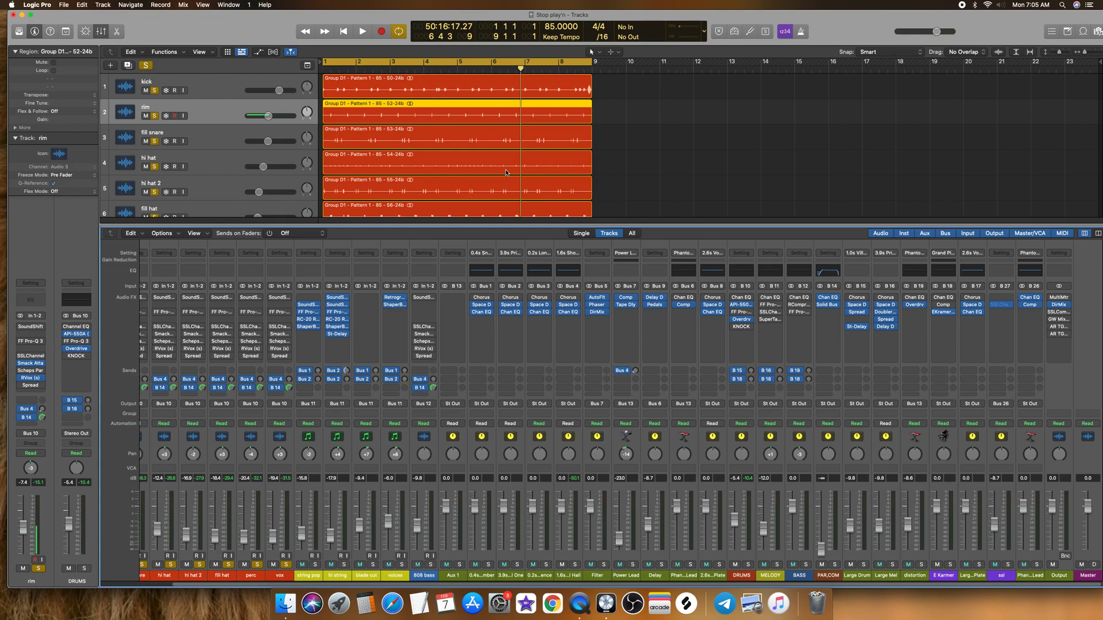
click(1058, 304)
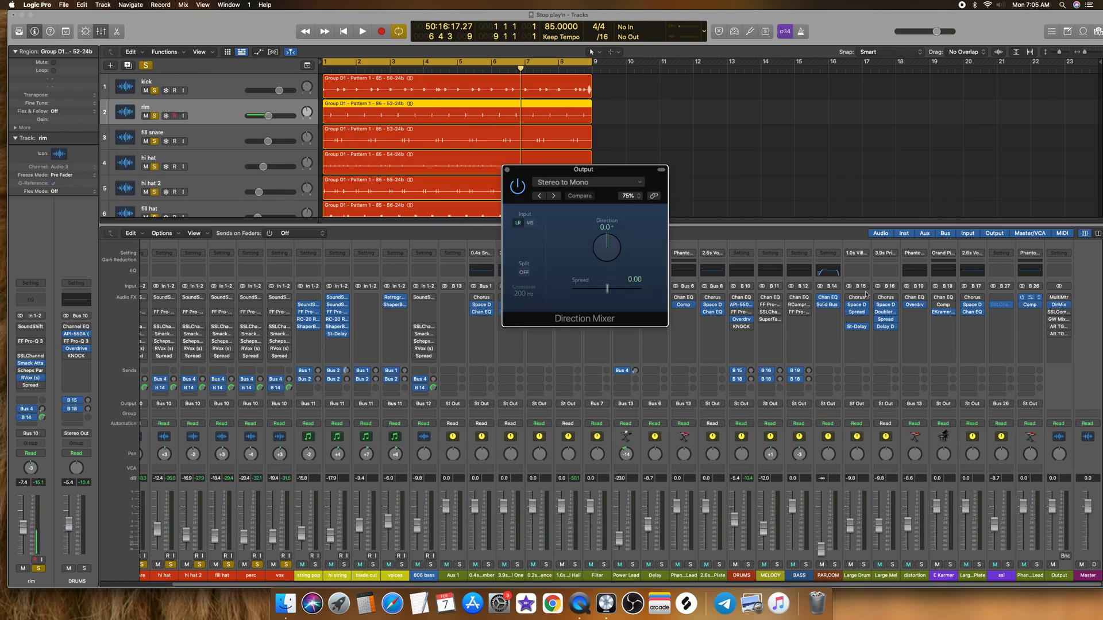
drag(533, 173, 461, 194)
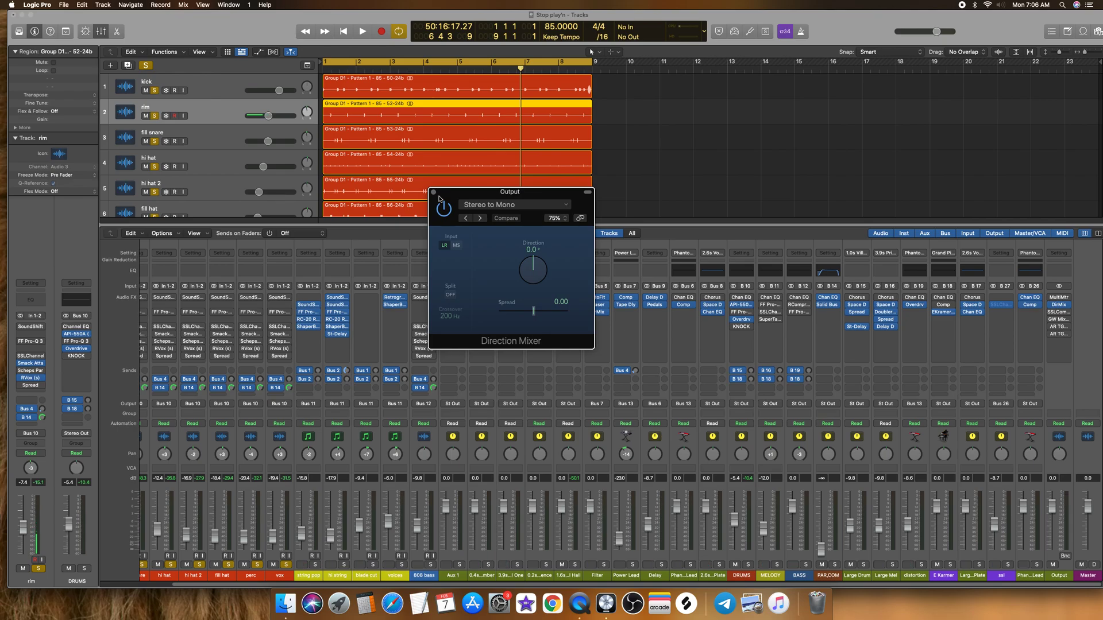
Step: With playback running, add a low cut at about 57 Hz in the fill snare's FF Pro-Q 3
click(433, 193)
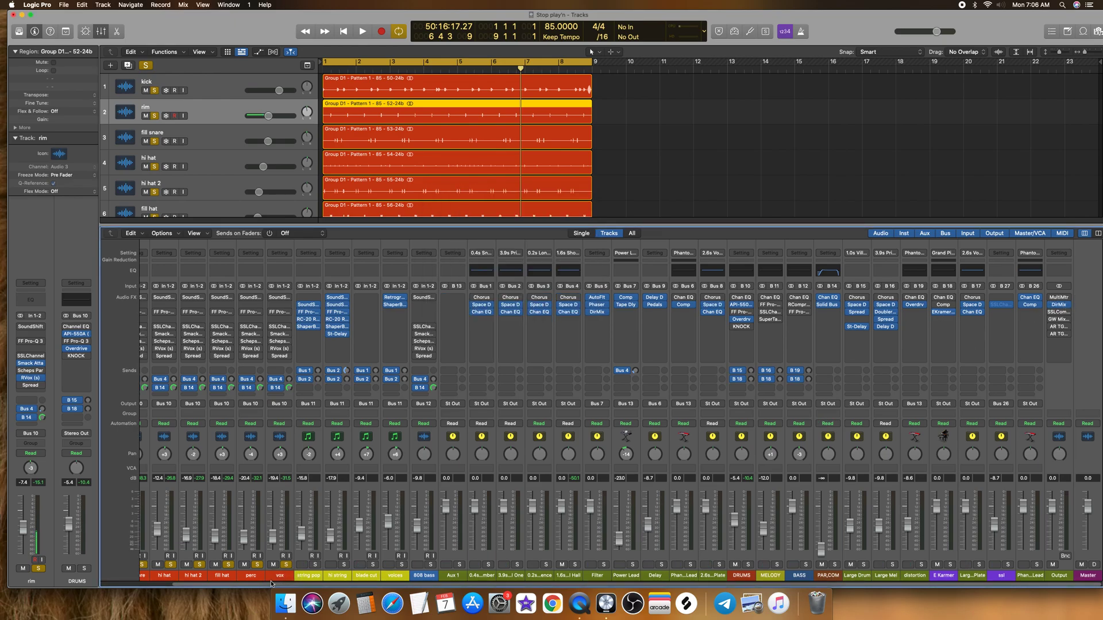
drag(272, 584, 145, 586)
key(space)
key(space)
click(207, 576)
key(space)
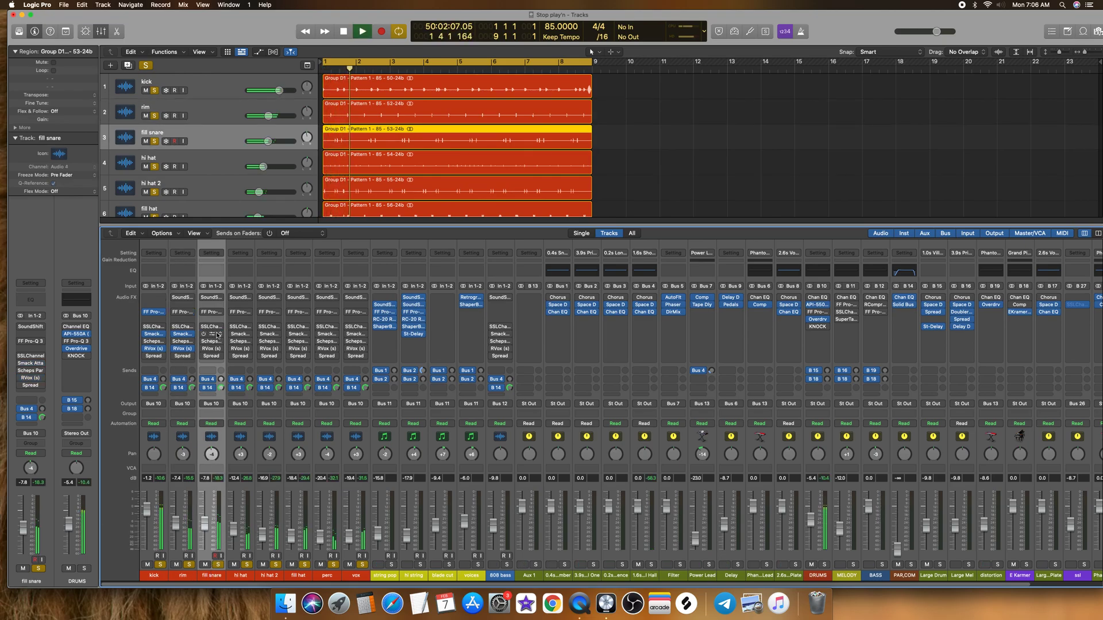
click(213, 313)
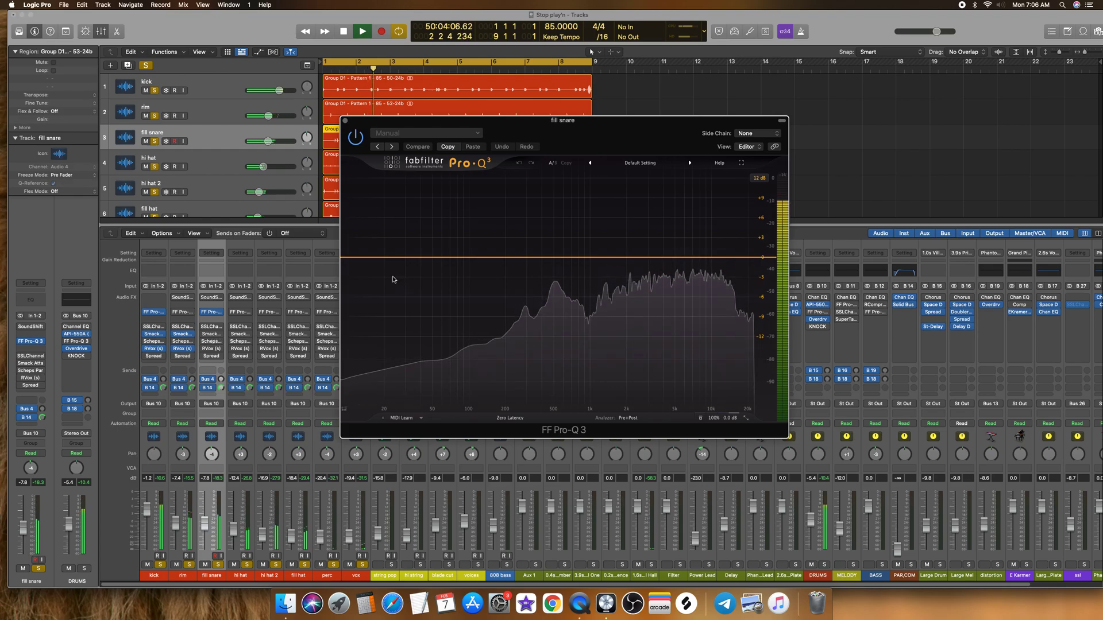
drag(357, 257, 439, 257)
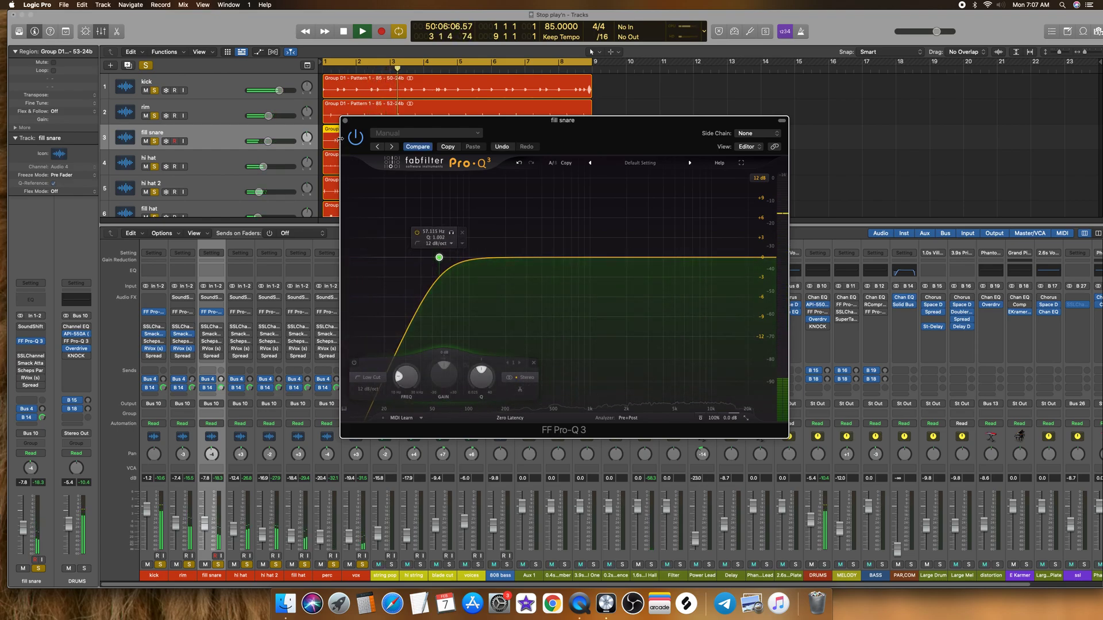
click(322, 414)
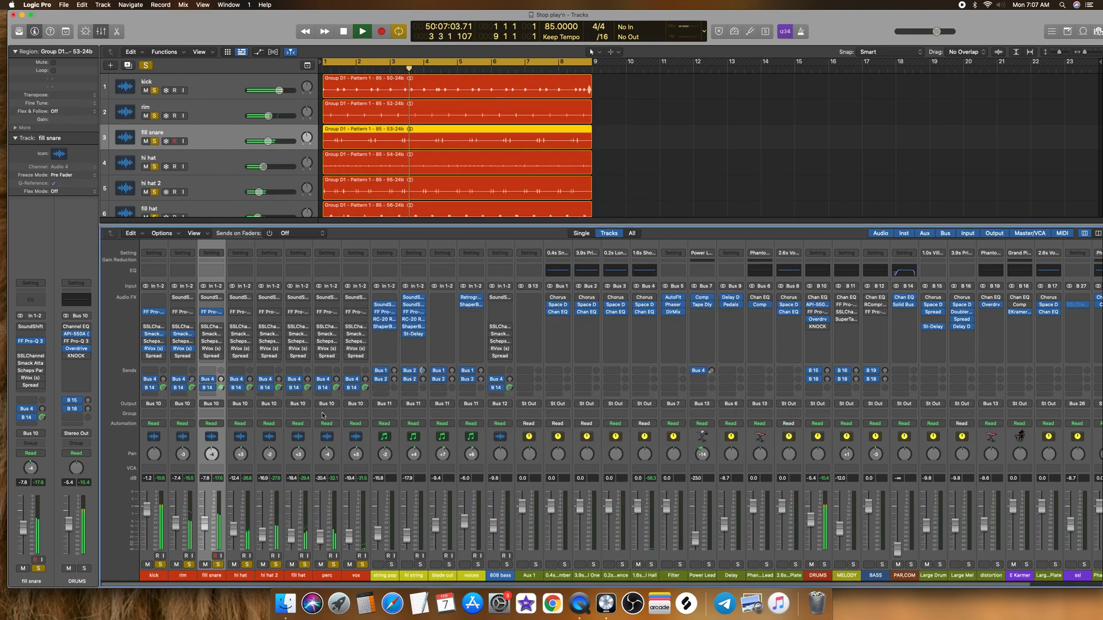
Step: On the fill snare, set Smack Attack to Attack 8, Sustain -1 and Guard Clip, and RVox to Comp -2.8 and Gate -71.1
click(212, 334)
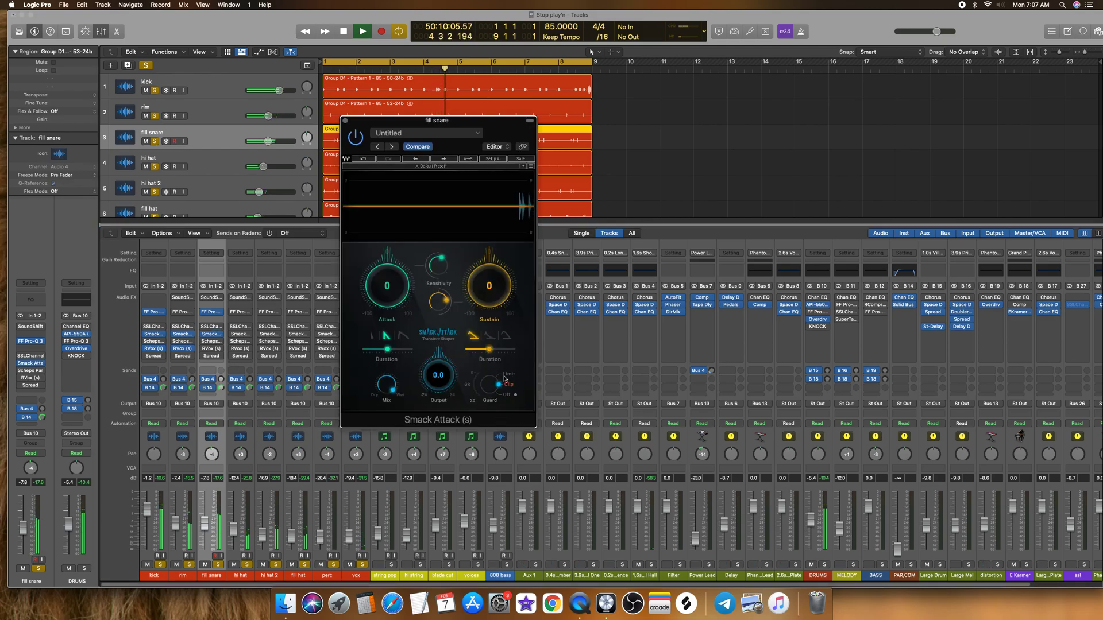
click(345, 120)
click(204, 349)
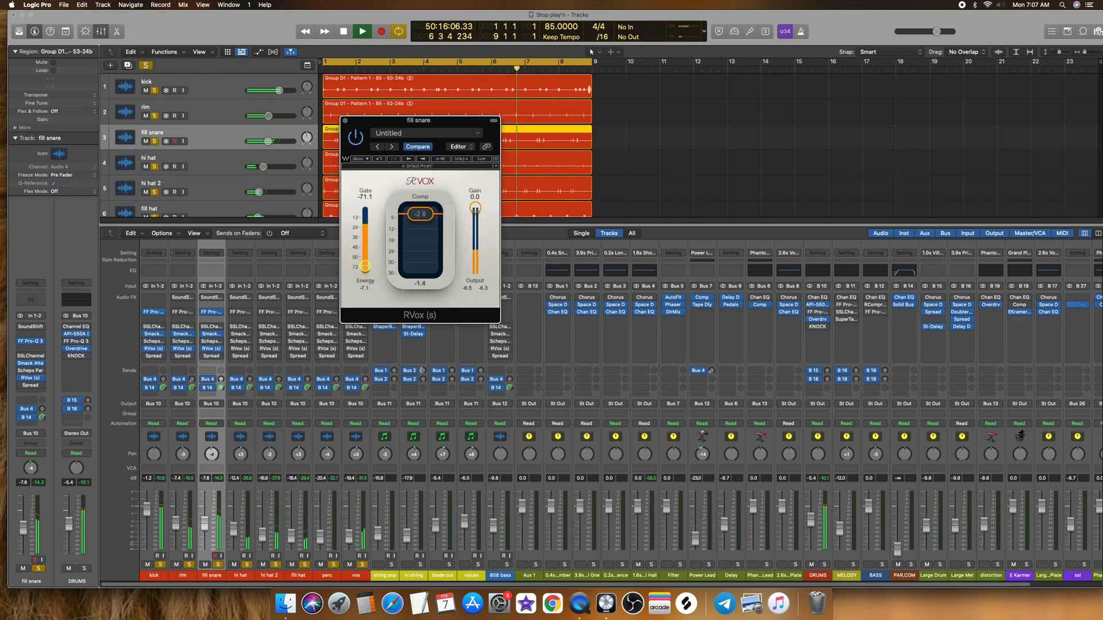
click(345, 121)
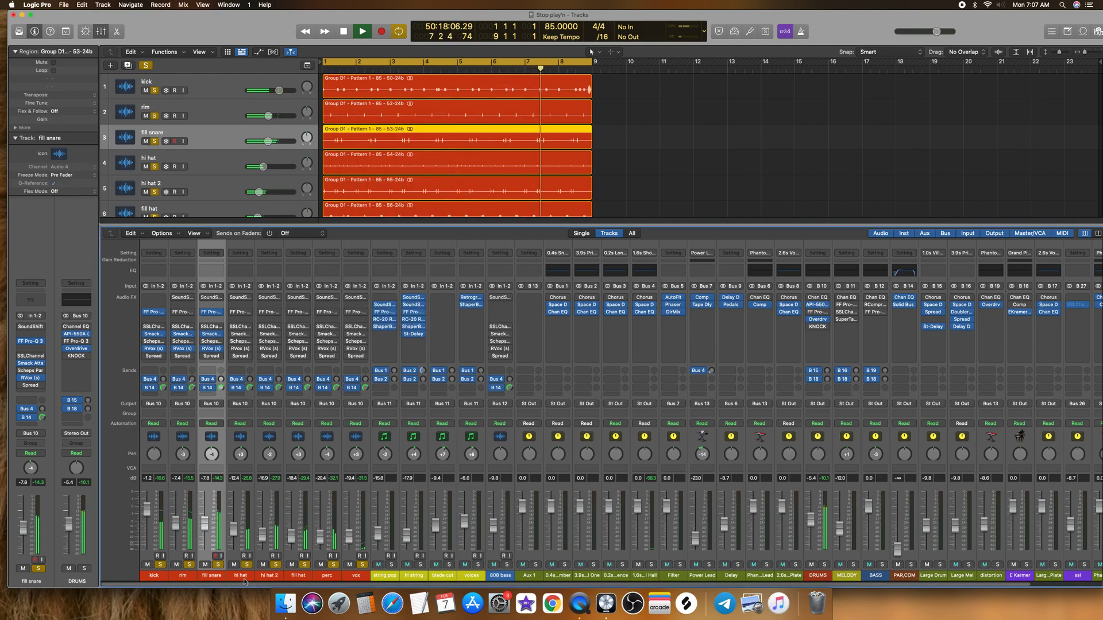
Step: Examine the hi hat's frequency spectrum in its FF Pro-Q 3 and leave the plug-in bypassed
key(Down)
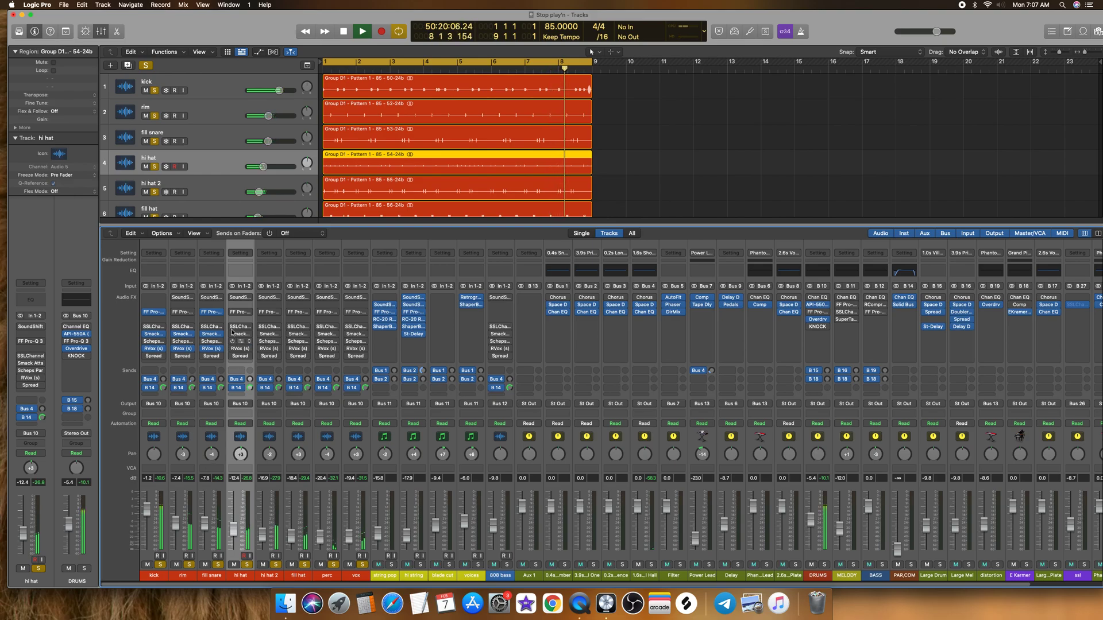
click(236, 312)
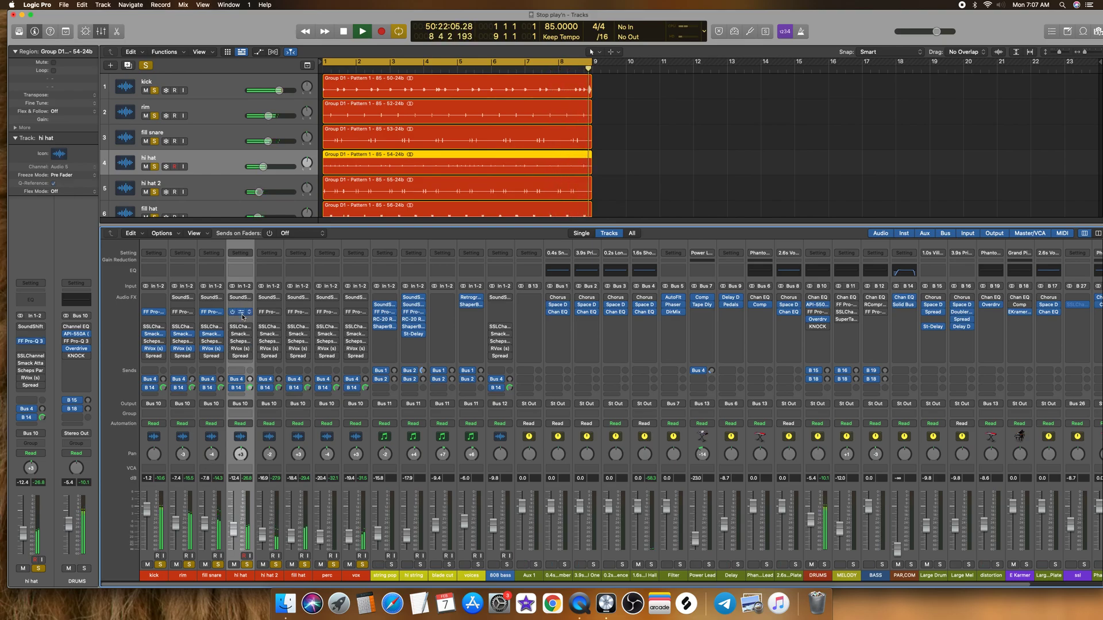
click(355, 137)
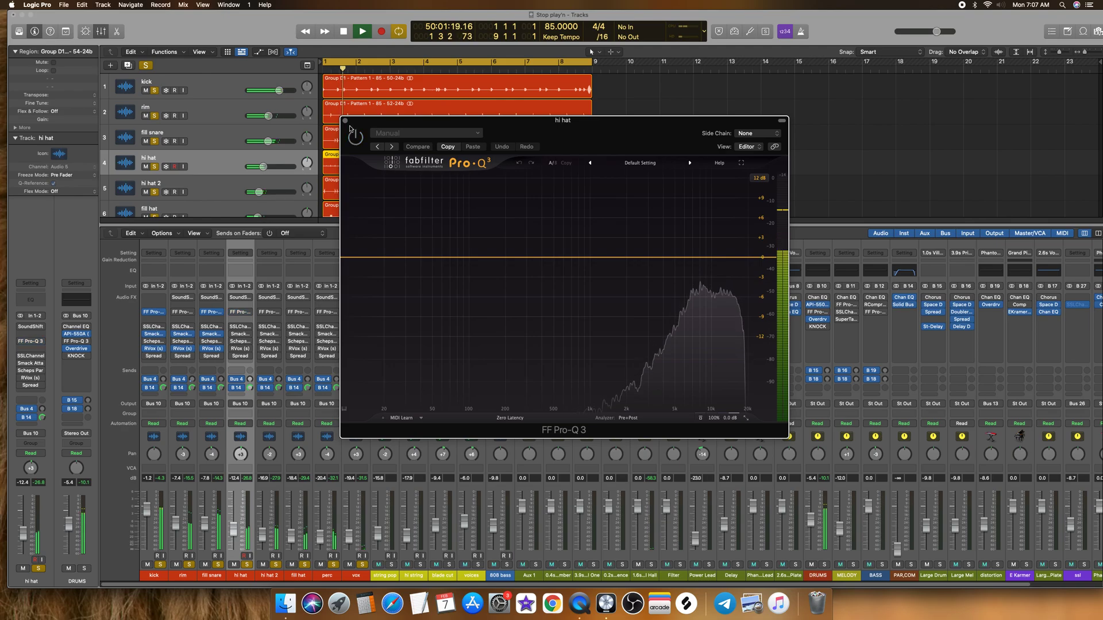
click(345, 120)
Step: Stop playback, replace the hi hat's RVox with the stereo Waves GTR Stomp 2 and load the Panner pedal in its first slot
key(space)
click(243, 348)
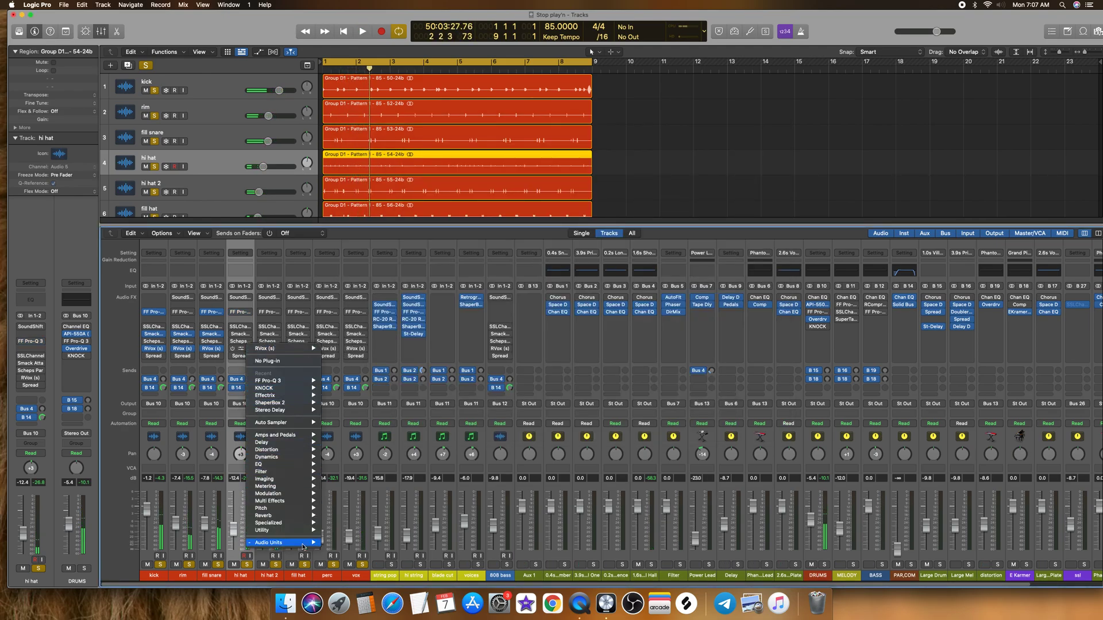
mouse_move(281, 542)
mouse_move(359, 566)
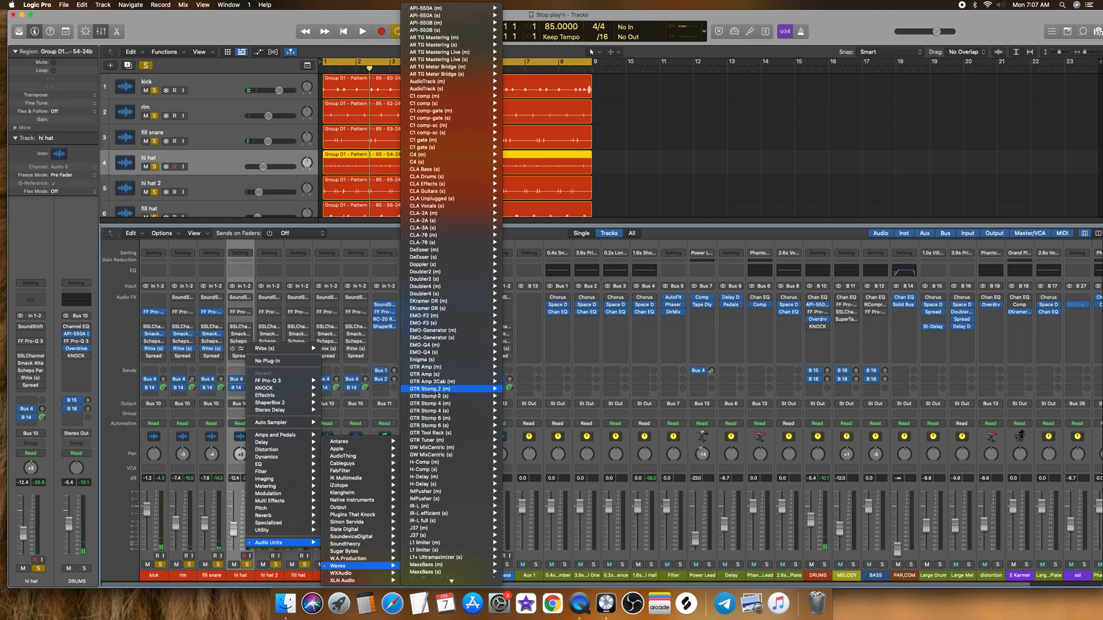
mouse_move(494, 396)
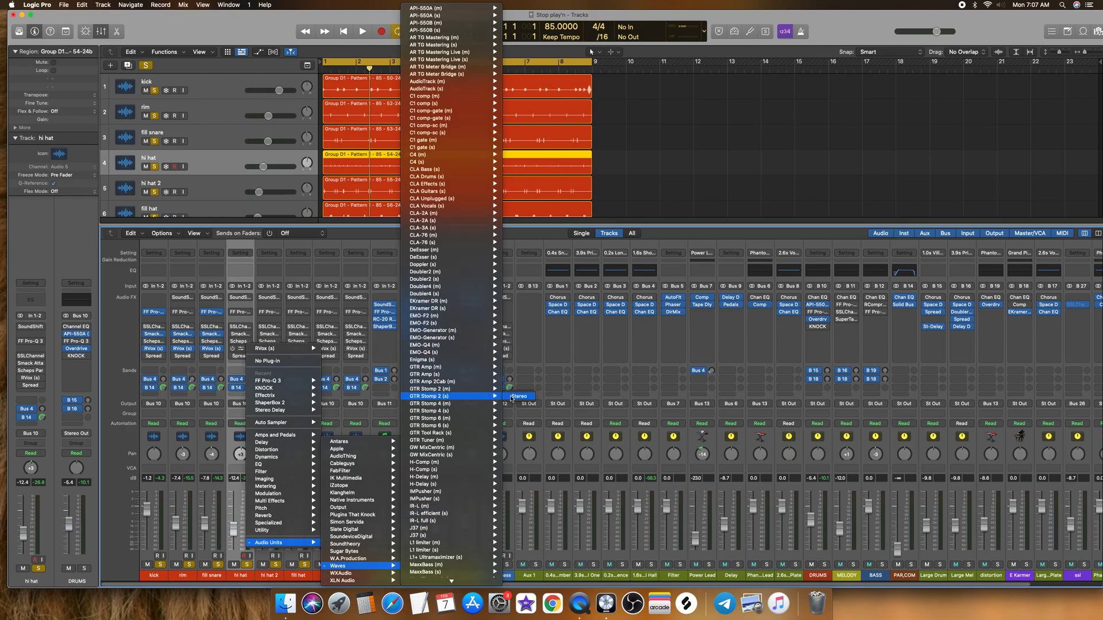
click(340, 427)
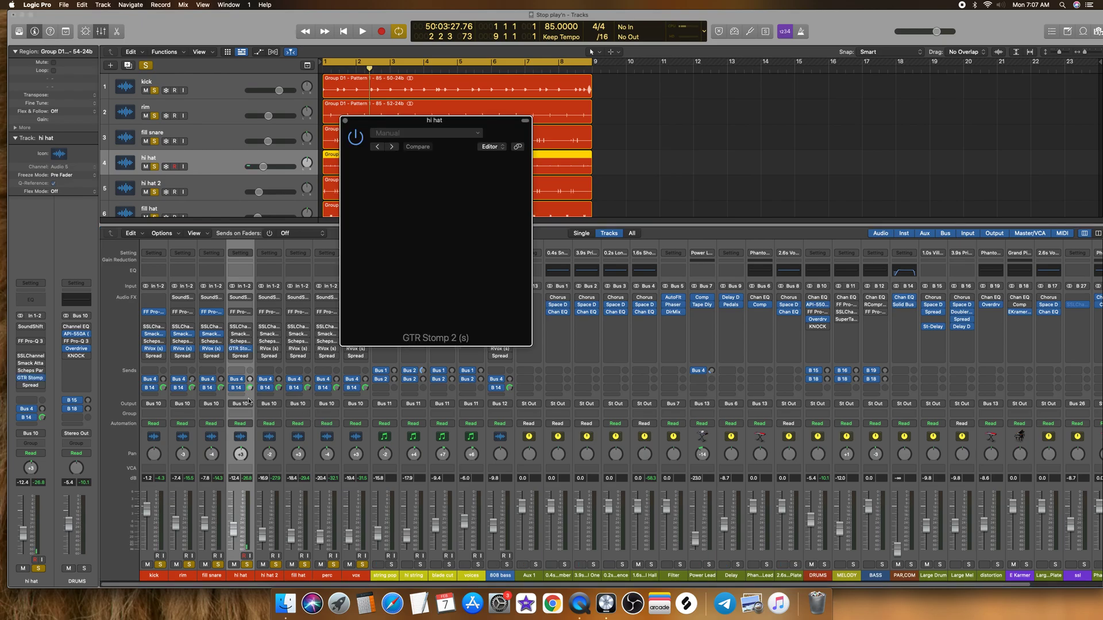
click(387, 311)
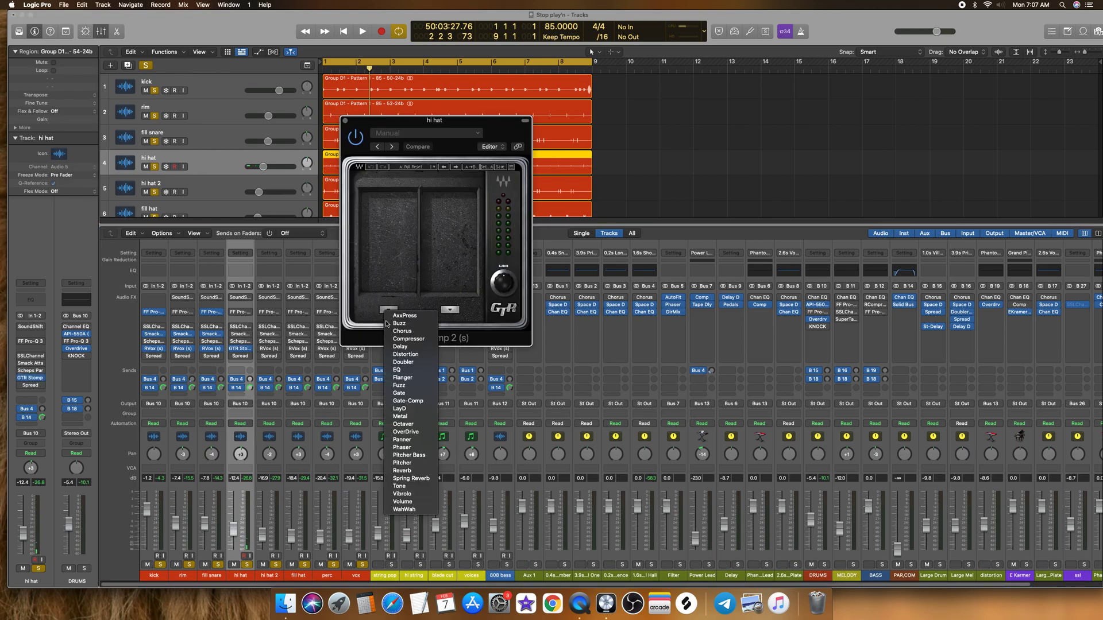
click(402, 439)
Step: Audition the Flutter and QuickTriPan presets of the hi hat's Panner pedal during playback and keep Flutter
key(space)
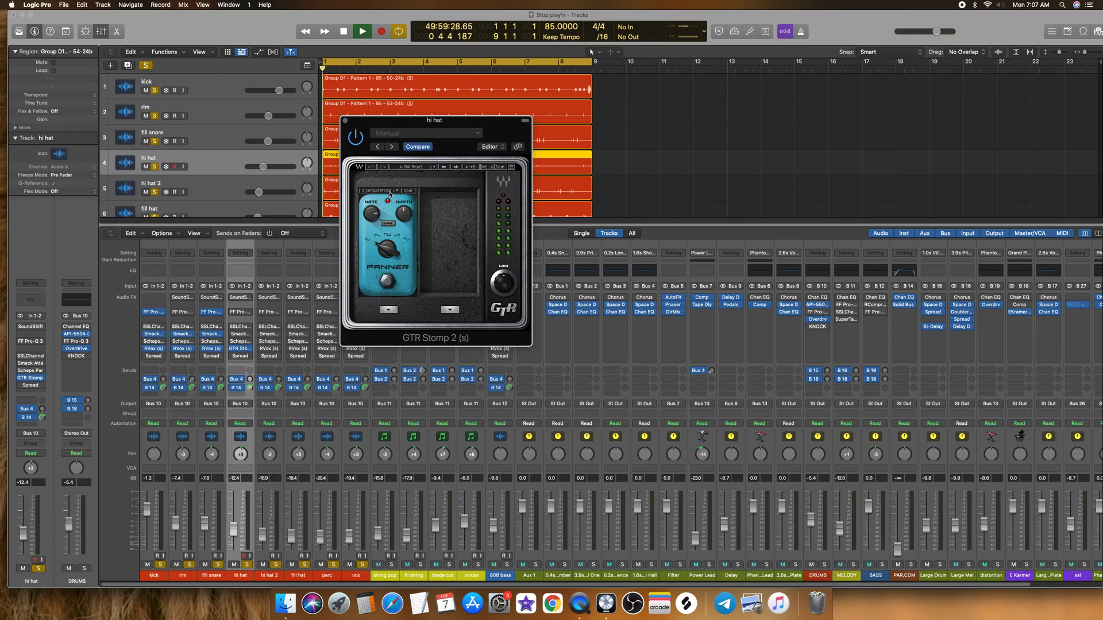
click(396, 190)
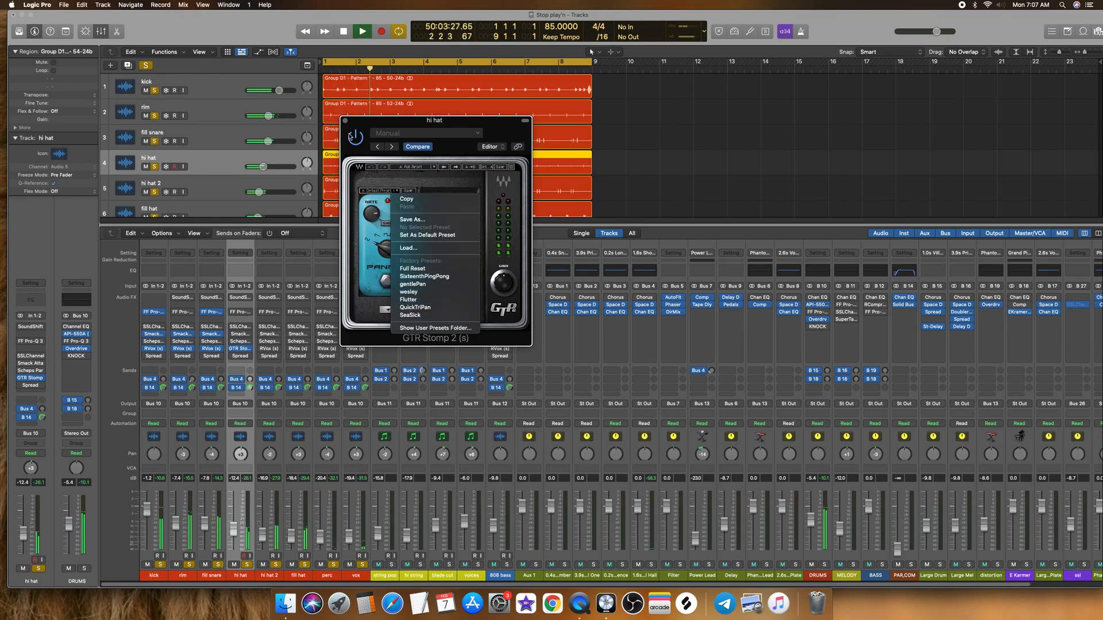
click(406, 299)
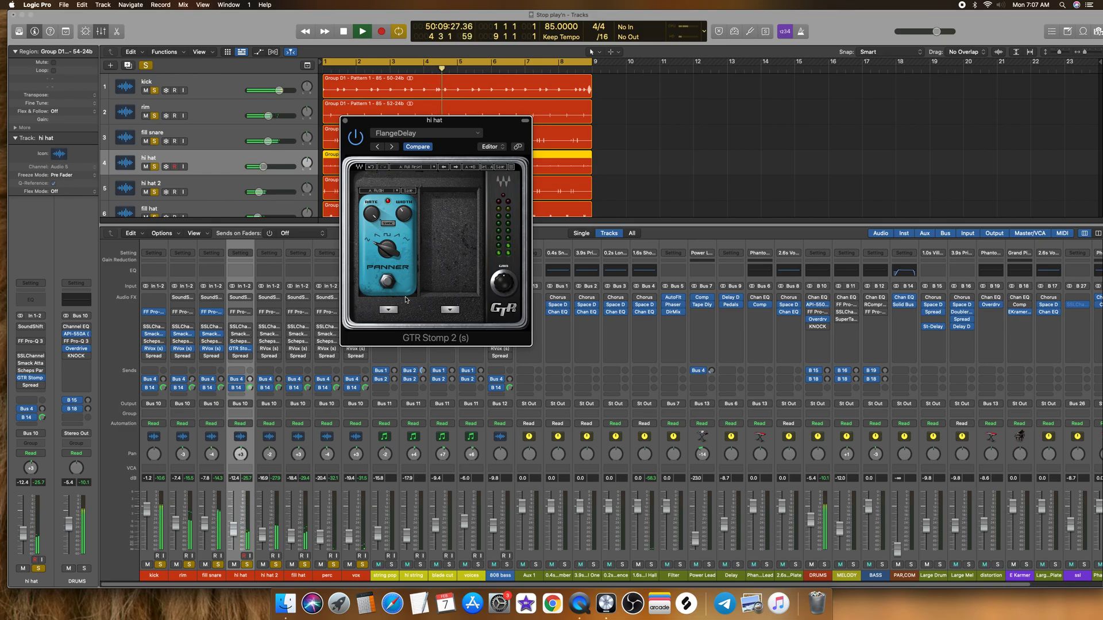
click(382, 190)
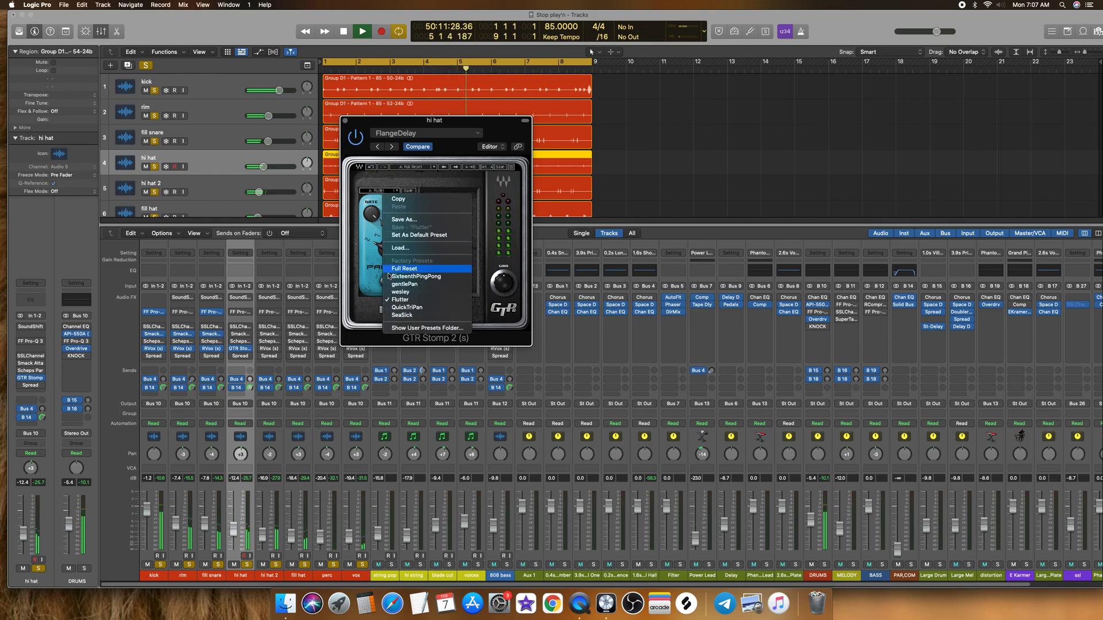
click(410, 309)
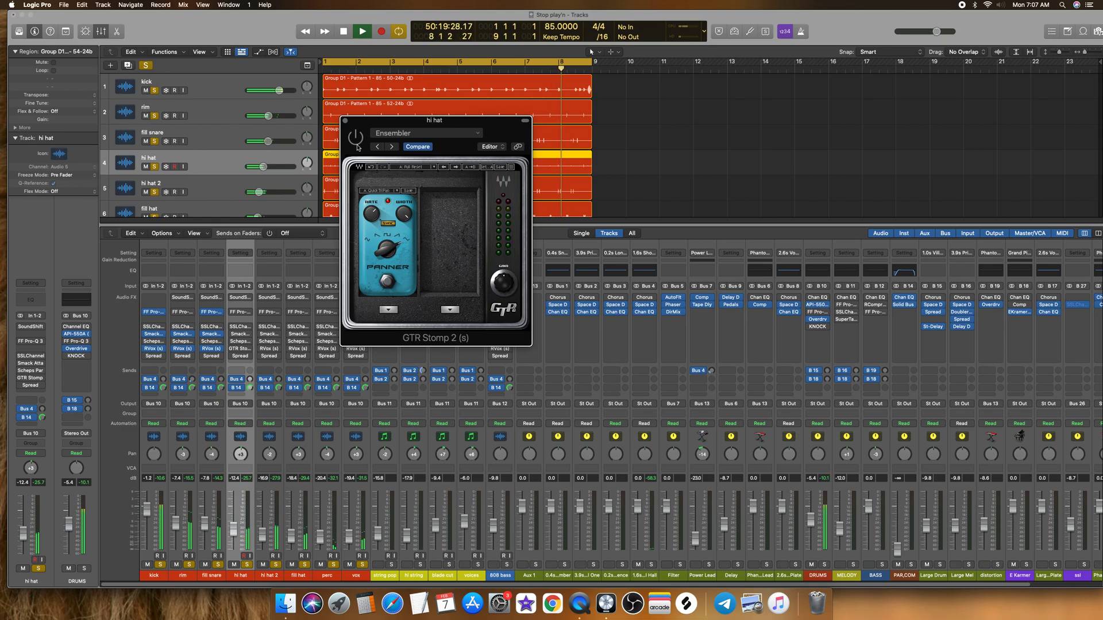
click(377, 191)
click(394, 299)
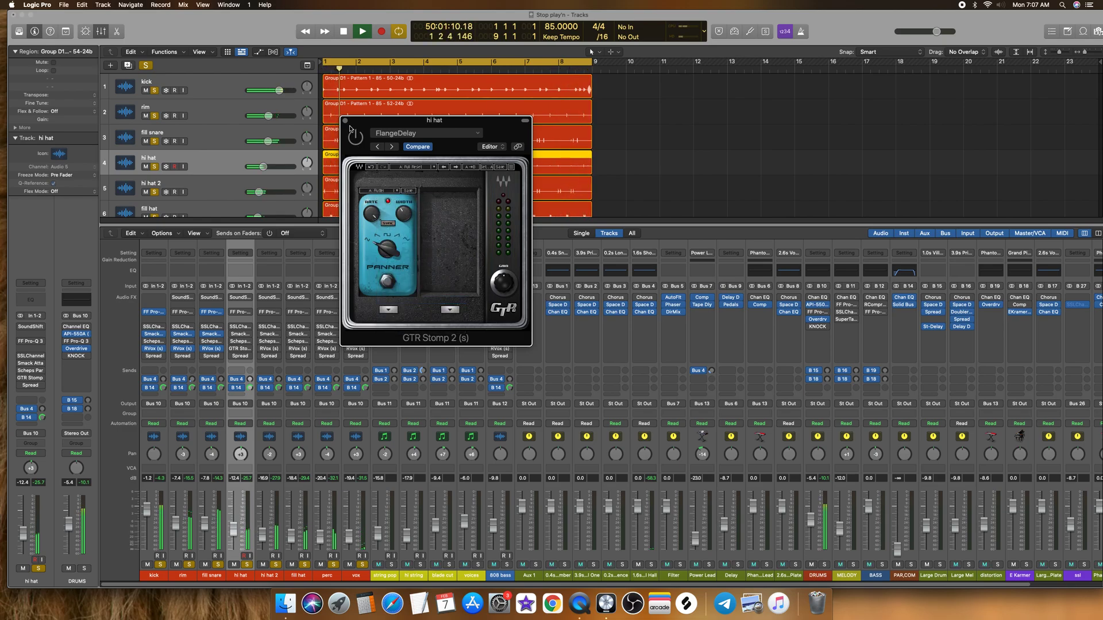
key(super+w)
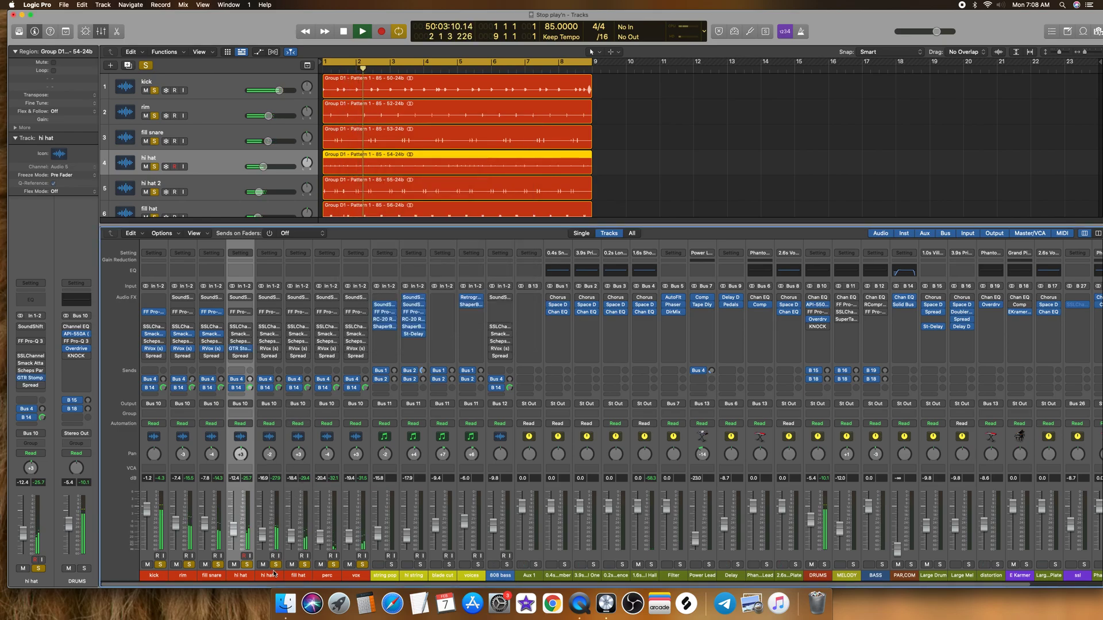
Step: In hi hat 2's FF Pro-Q 3, add a slight bell cut at about 5.6 kHz and make the band dynamic
click(262, 516)
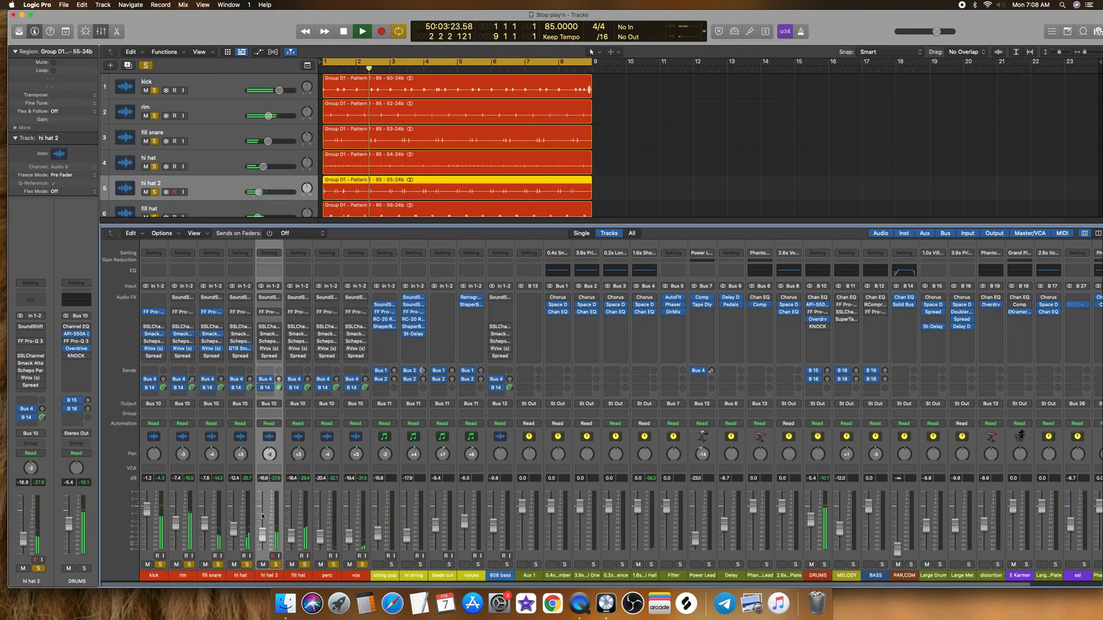
click(270, 313)
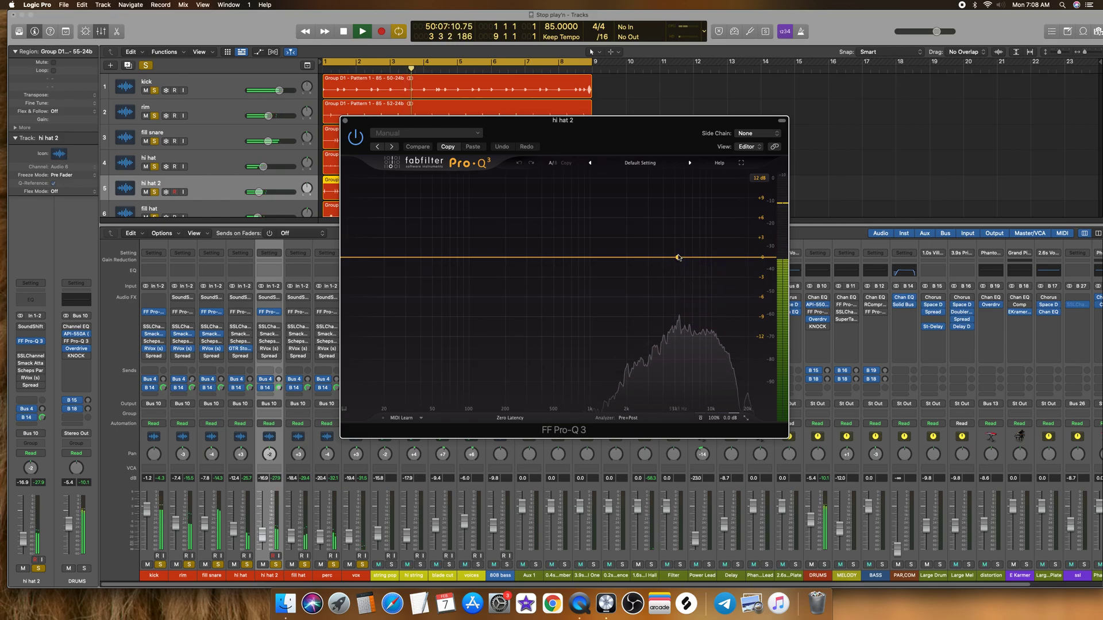
click(681, 259)
click(704, 287)
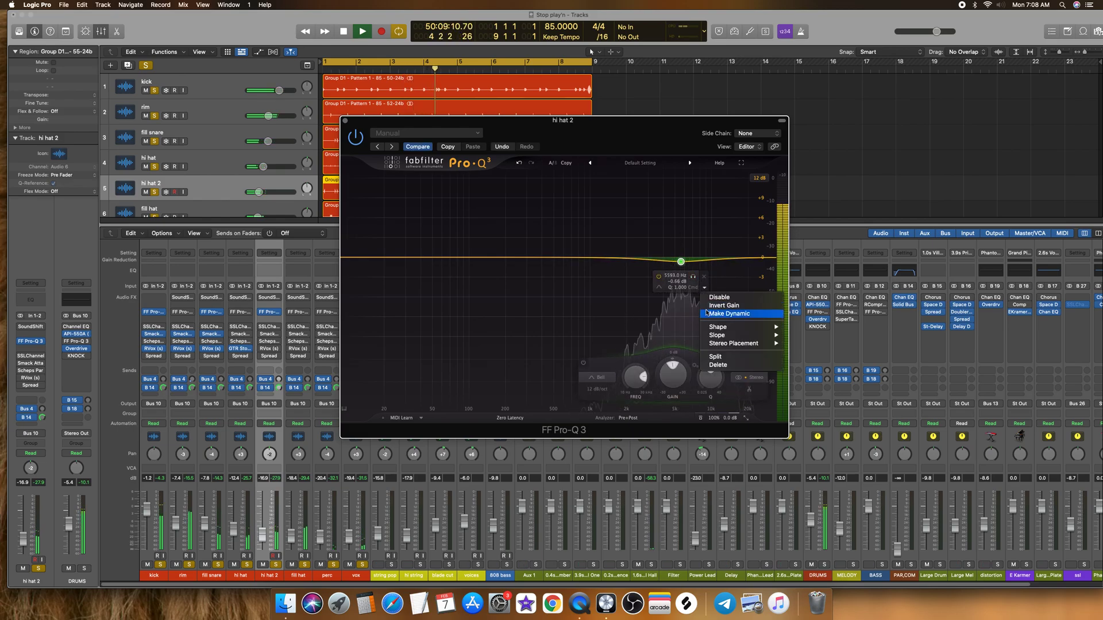
click(729, 313)
click(345, 121)
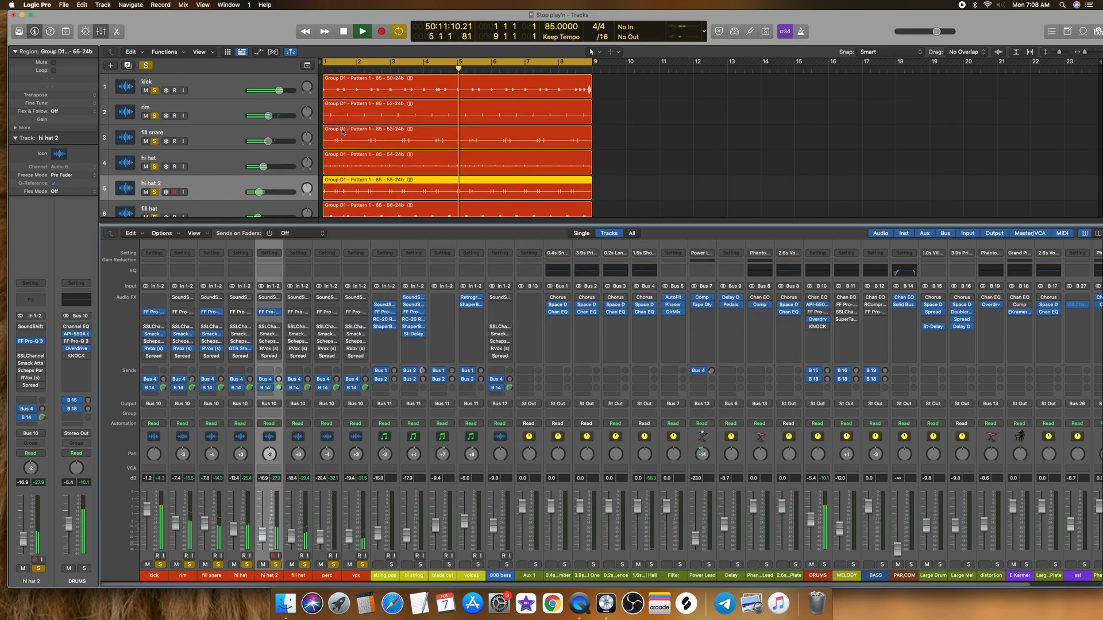
Step: In the fill hat's FF Pro-Q 3, add a low cut at about 140 Hz and a dynamic bell of about -0.6 dB at 6.8 kHz
click(305, 544)
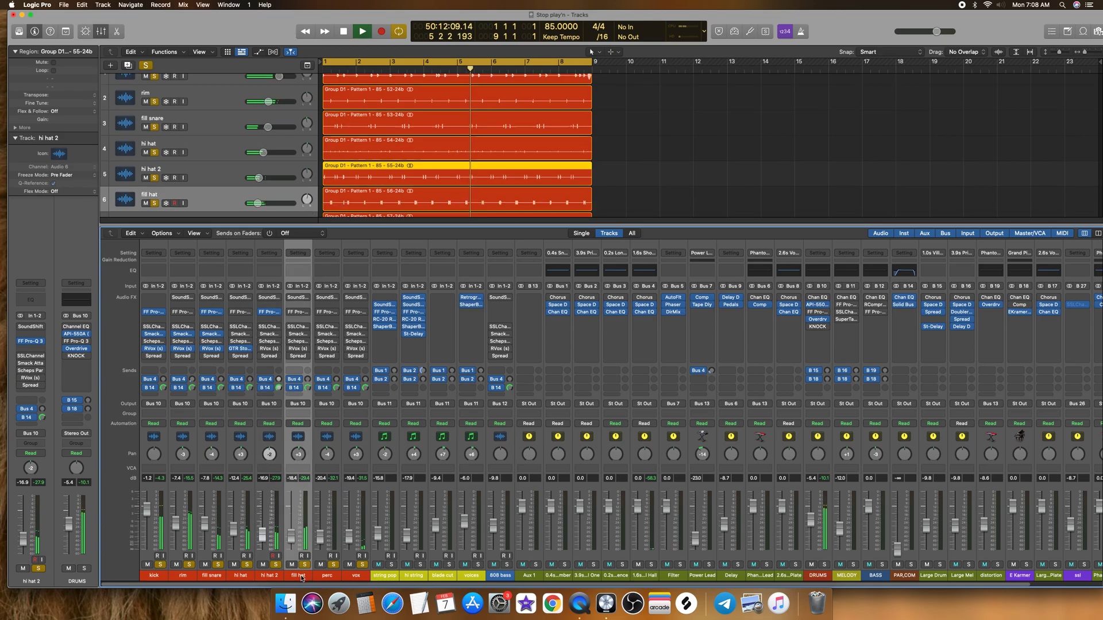
click(298, 312)
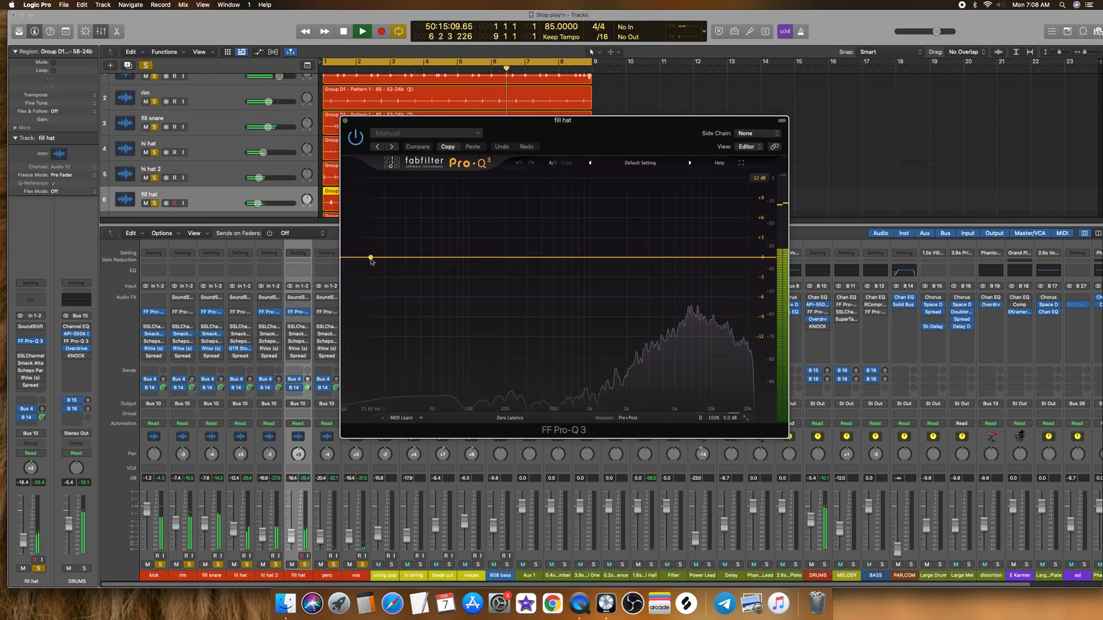
click(421, 252)
drag(422, 251, 485, 255)
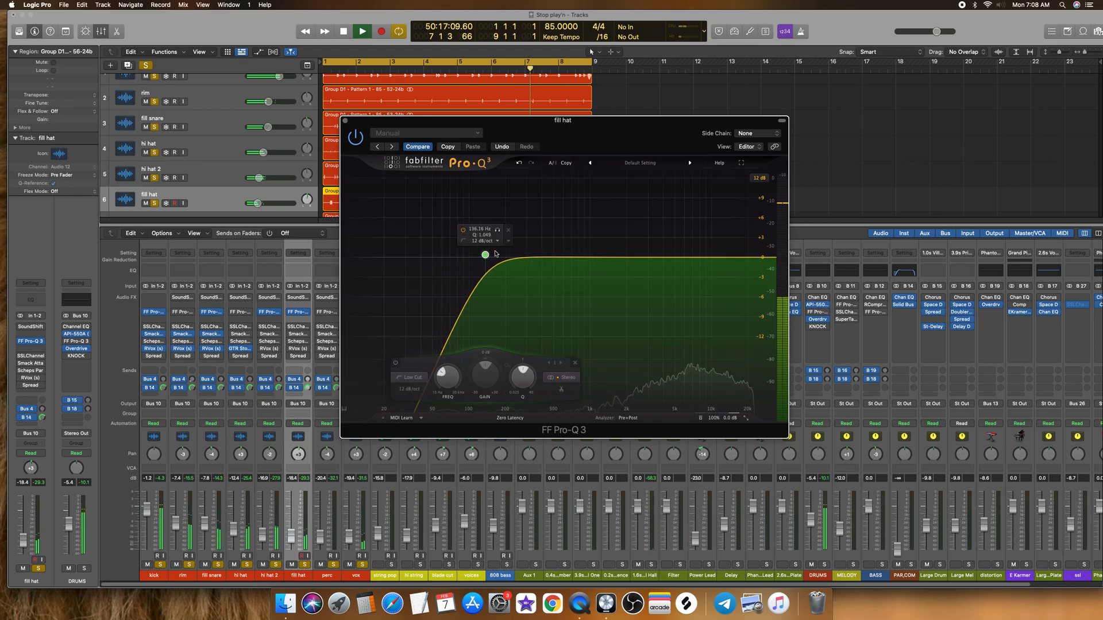
click(690, 262)
right_click(690, 261)
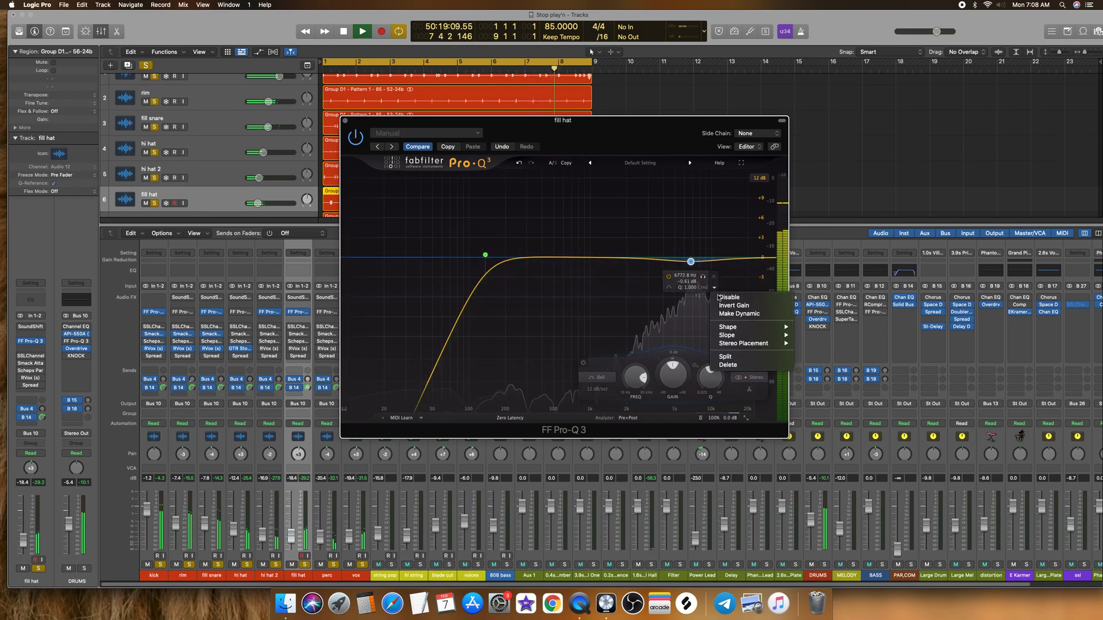
click(723, 315)
key(super+w)
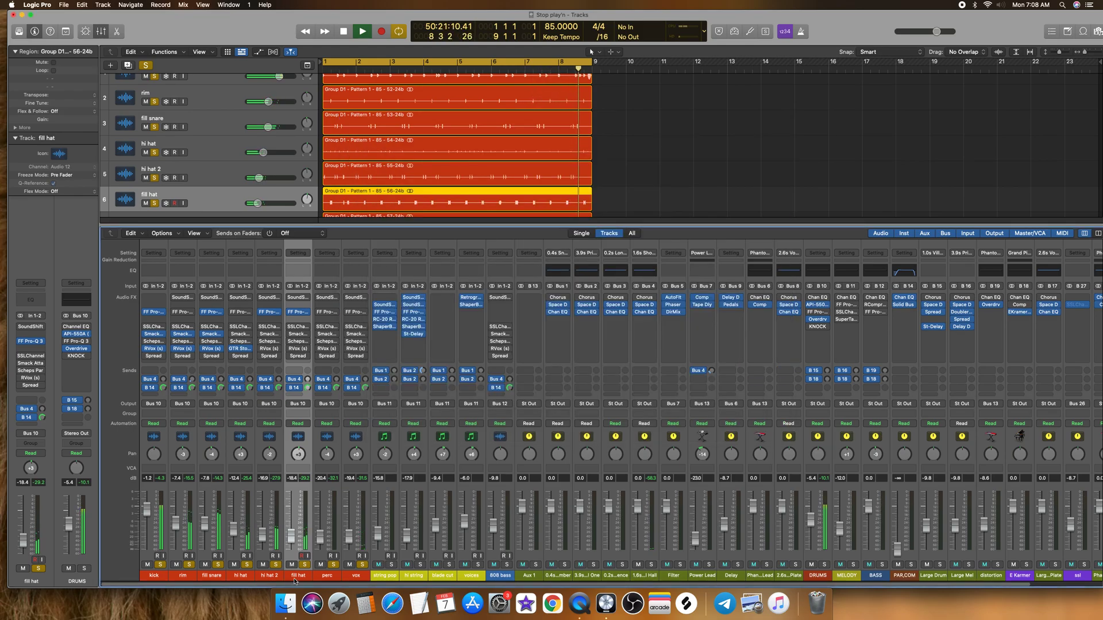
Step: In the perc track's FF Pro-Q 3, add a low cut and three slight dynamic bell cuts, the highest at about 11 kHz
click(333, 576)
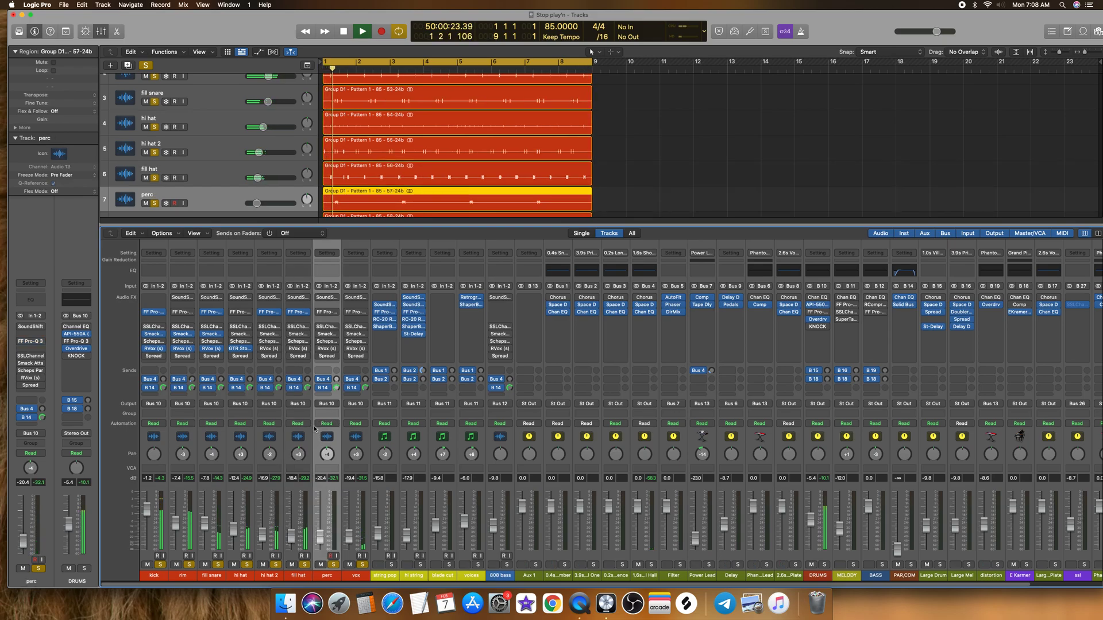
click(326, 312)
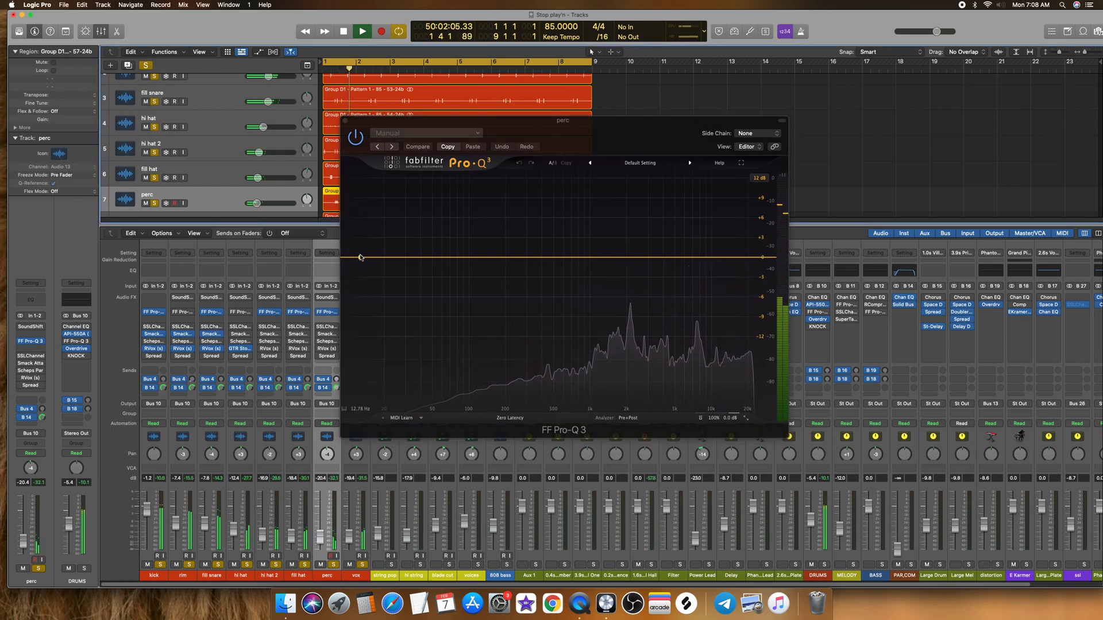
click(404, 259)
drag(632, 258, 604, 281)
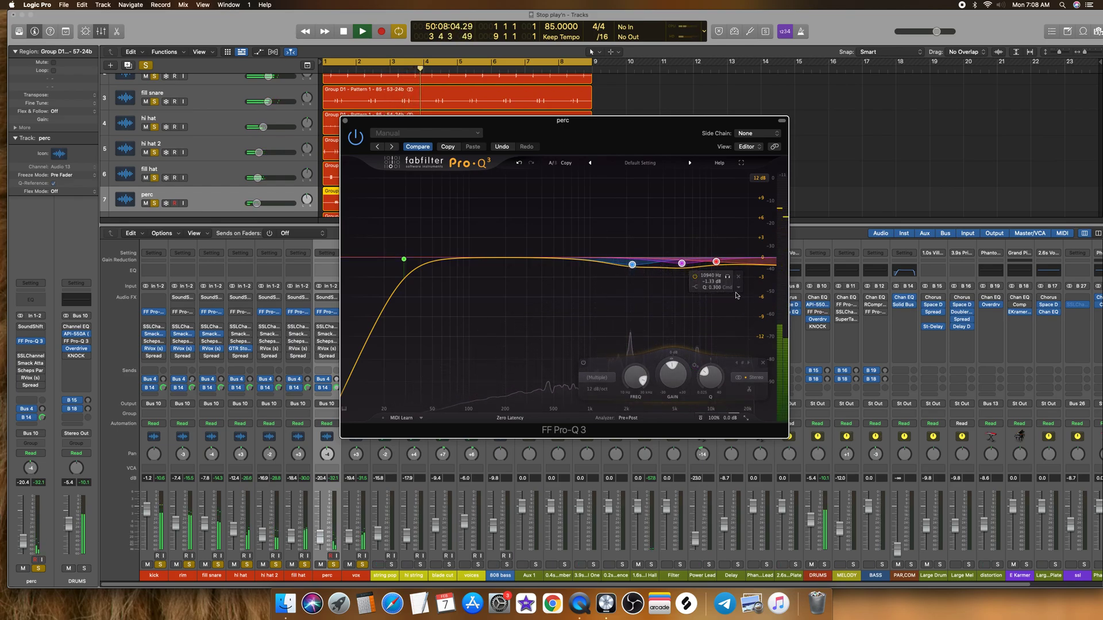
click(739, 288)
click(754, 314)
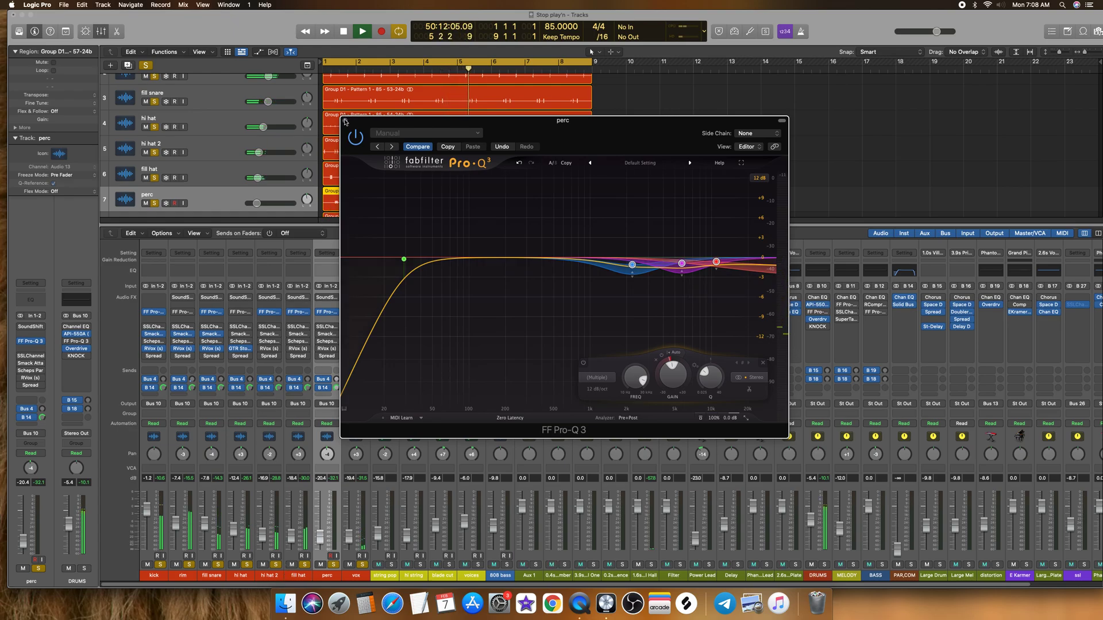
click(345, 120)
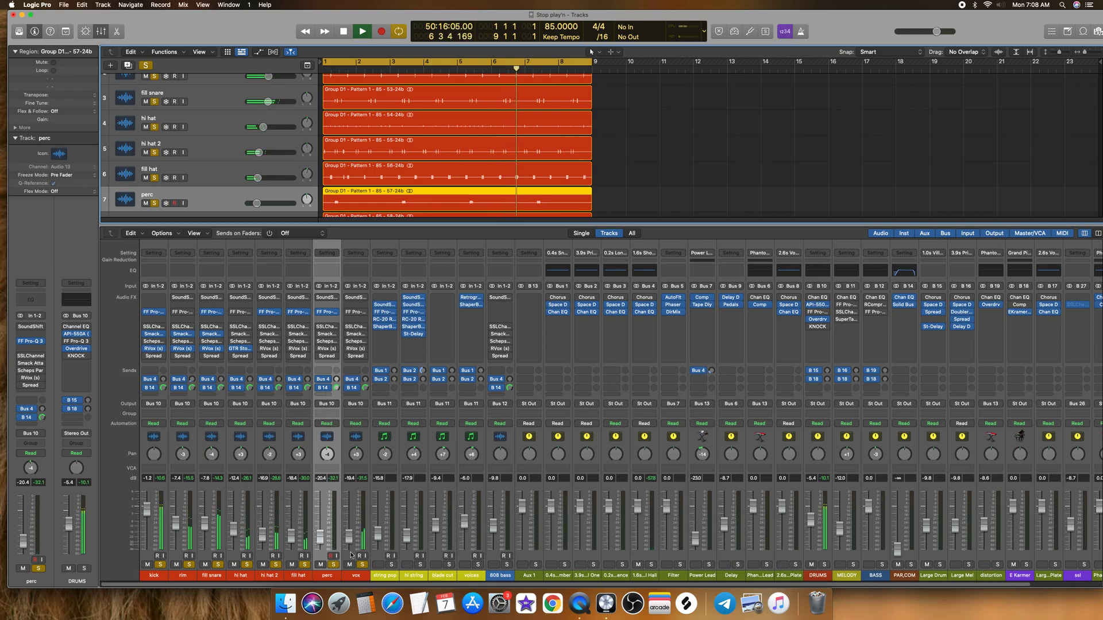
Step: In the vox track's FF Pro-Q 3, add a low cut at about 41 Hz while the drums loop
click(355, 576)
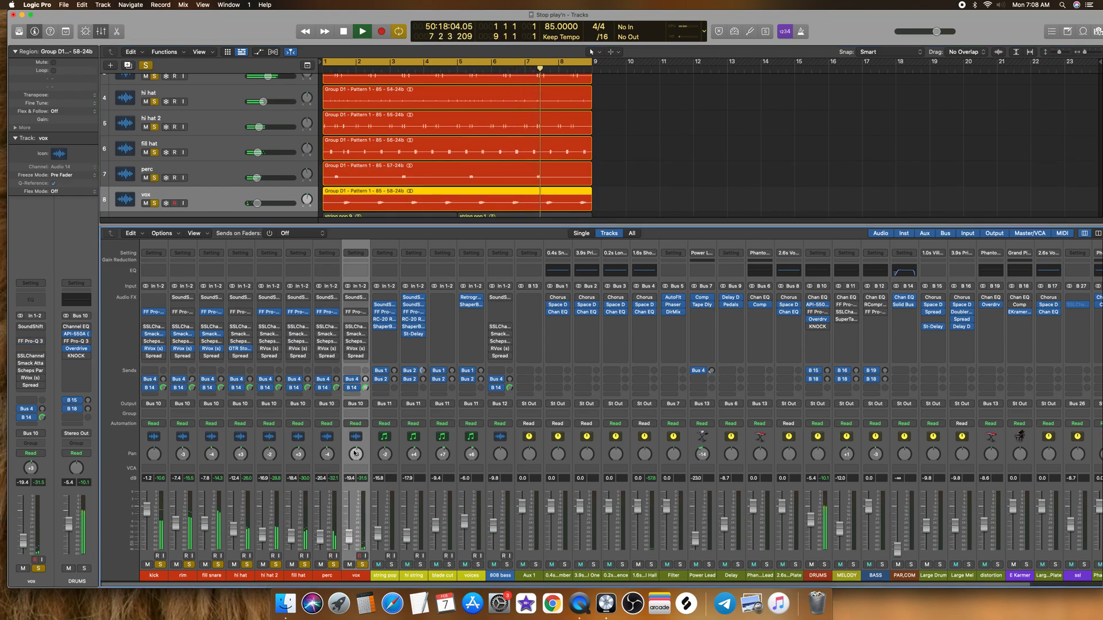
key(space)
click(348, 311)
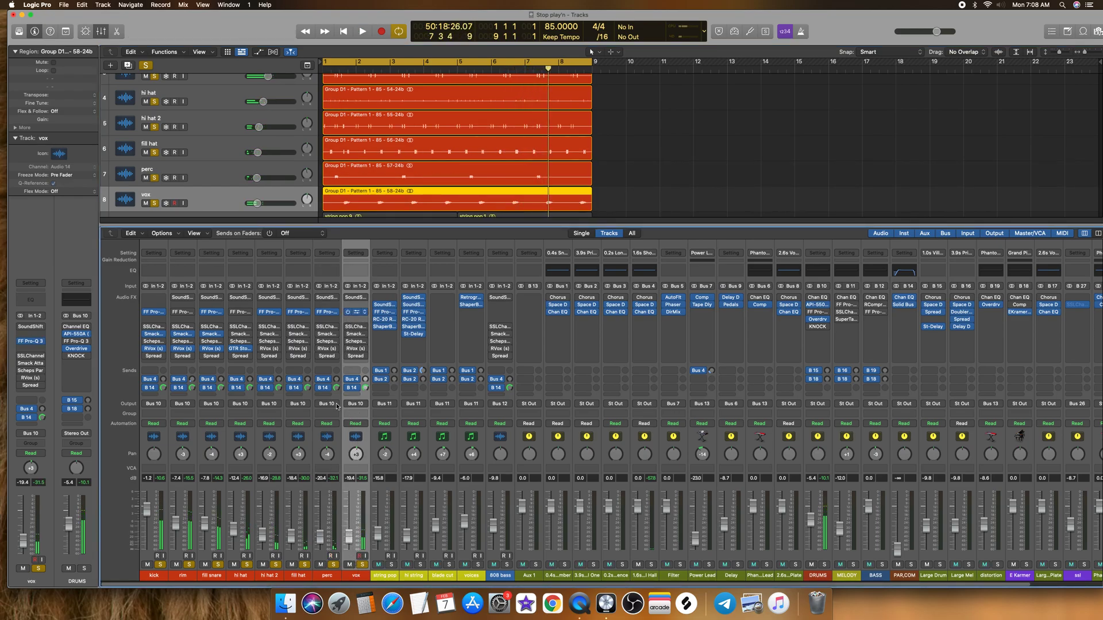
key(space)
drag(359, 258, 422, 258)
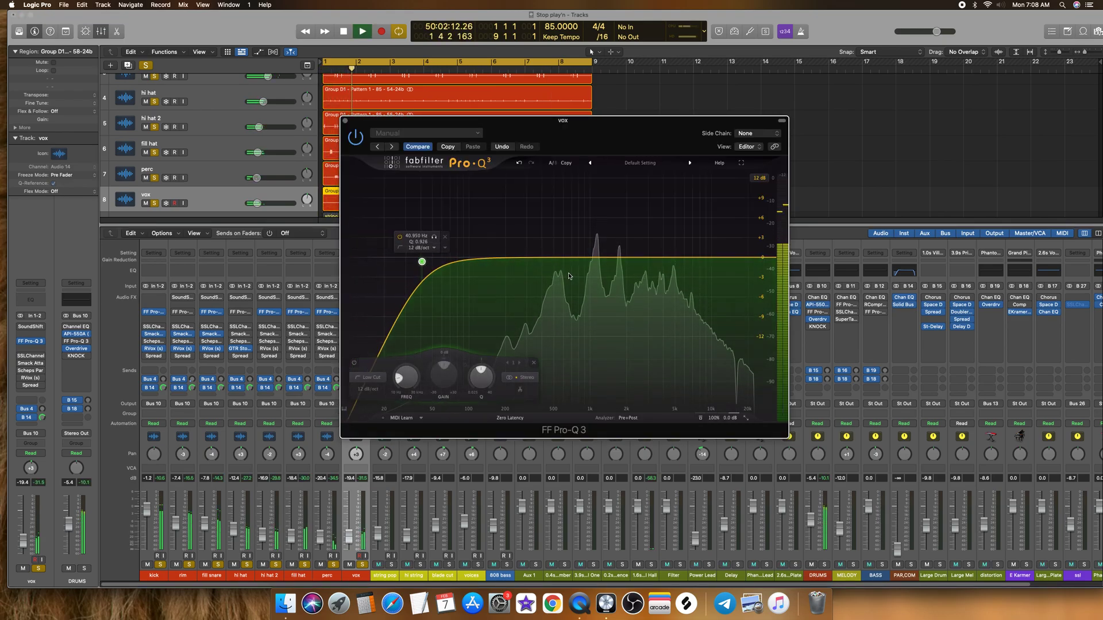
Step: Add four bell cuts across the vox's mids and highs, one about -1.1 dB at 1.5 kHz, and make them all dynamic
double_click(568, 263)
double_click(613, 264)
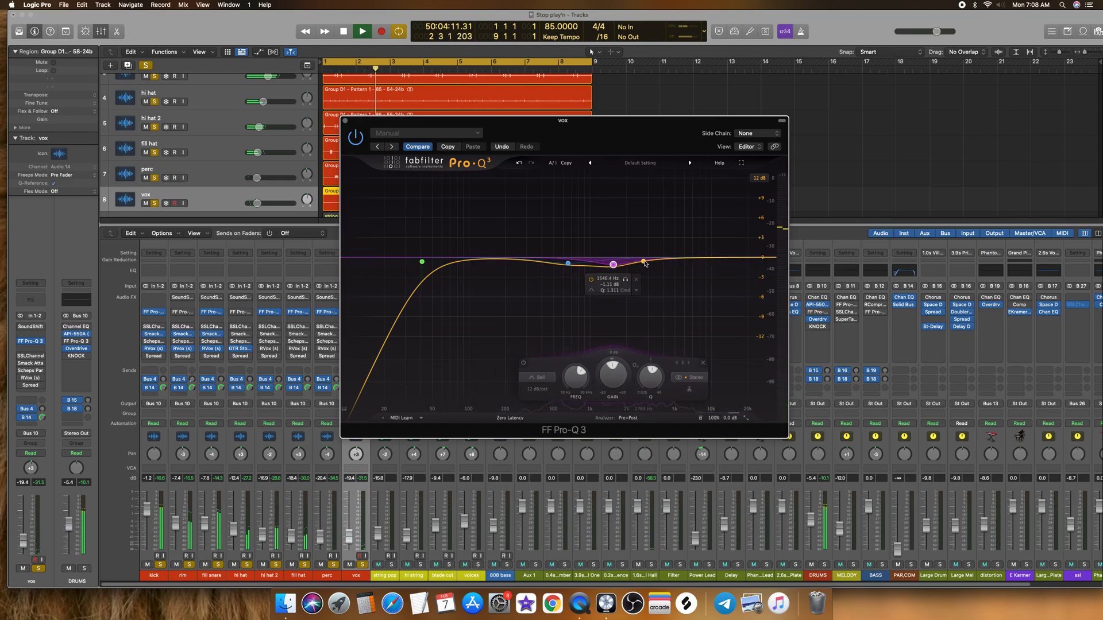
double_click(651, 266)
double_click(683, 261)
drag(712, 247, 546, 284)
drag(614, 371, 583, 403)
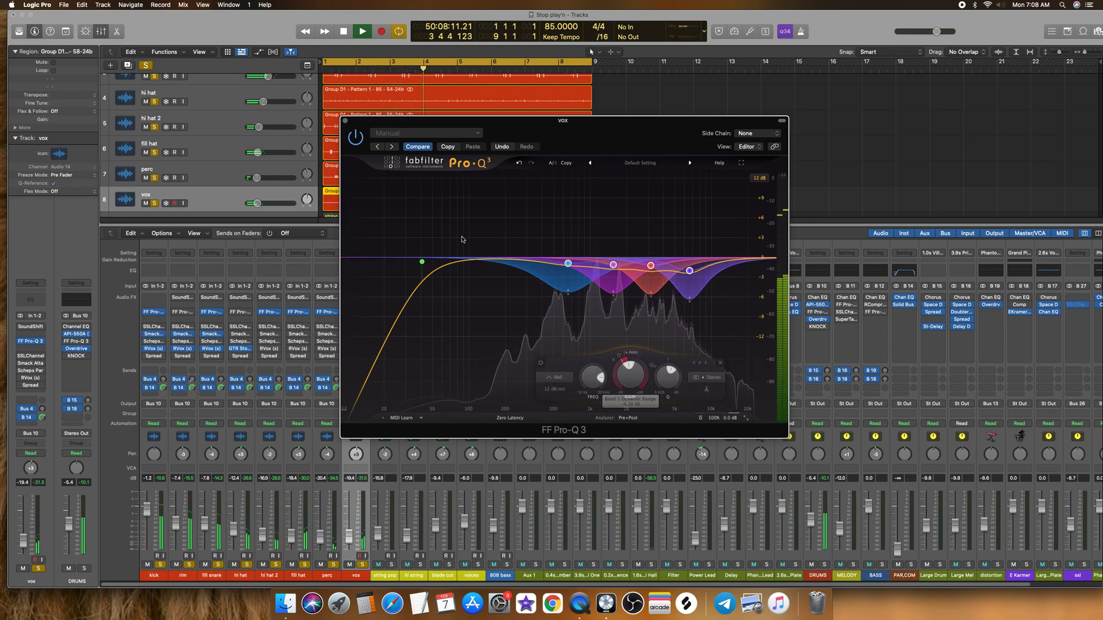
click(345, 121)
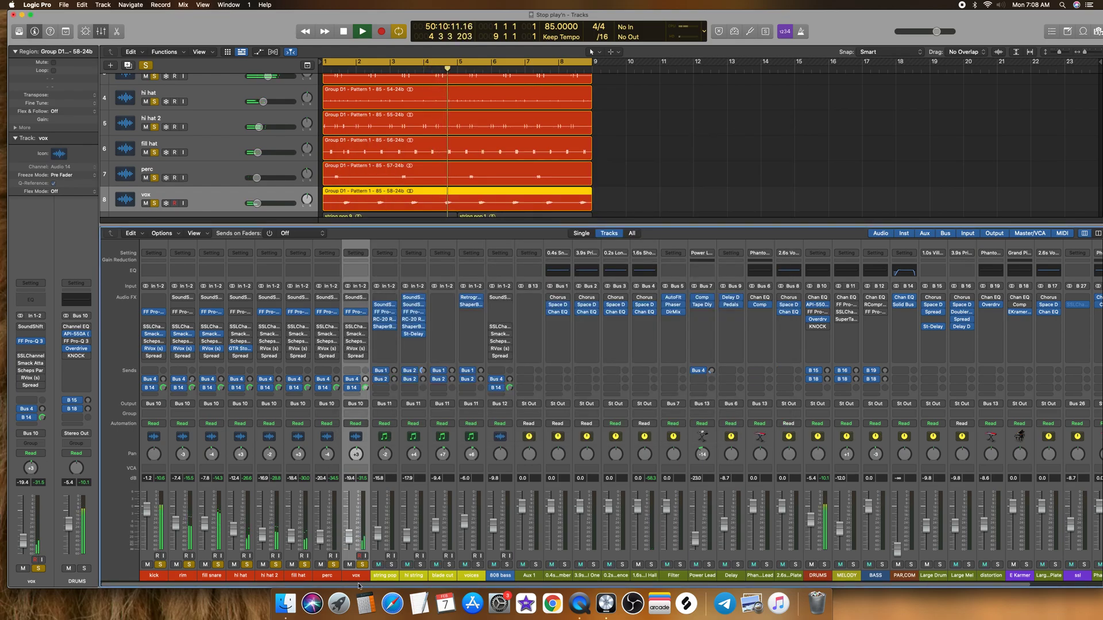
Step: Stop playback, look over the mixer from the kick channel to the DRUMS bus, and briefly audition the drums
key(space)
scroll(388, 586, right, 1)
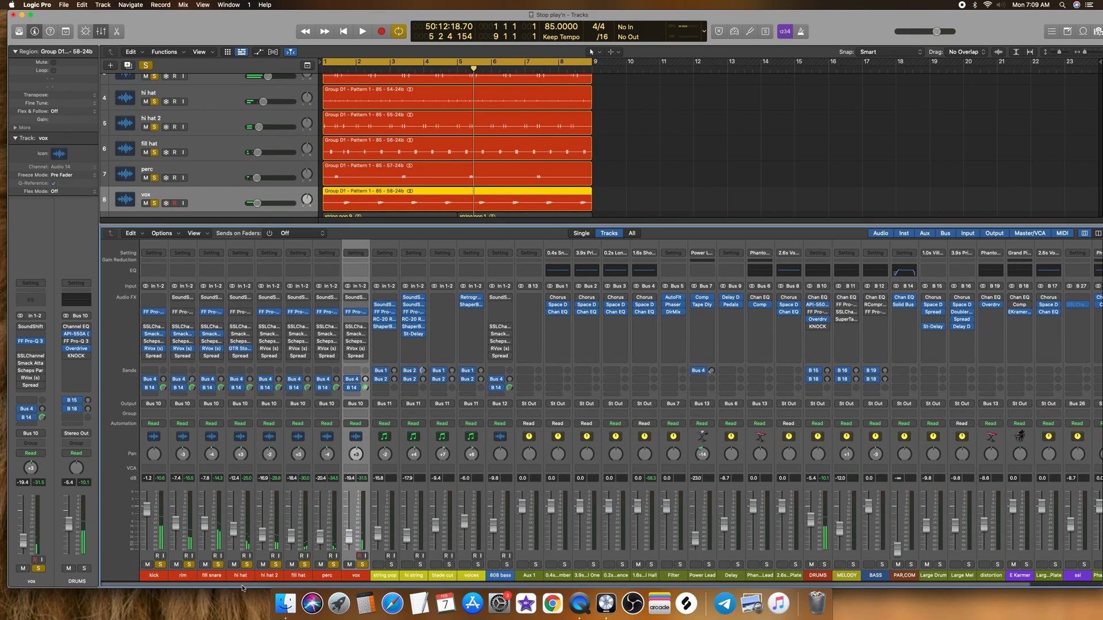
scroll(167, 586, right, 1)
scroll(167, 586, left, 2)
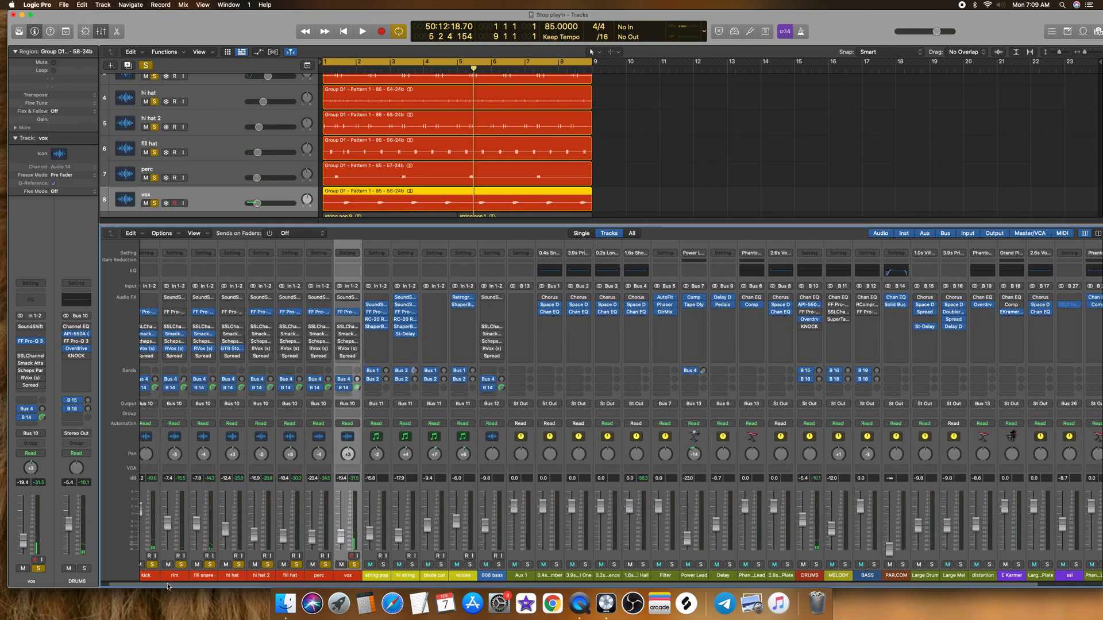
click(161, 576)
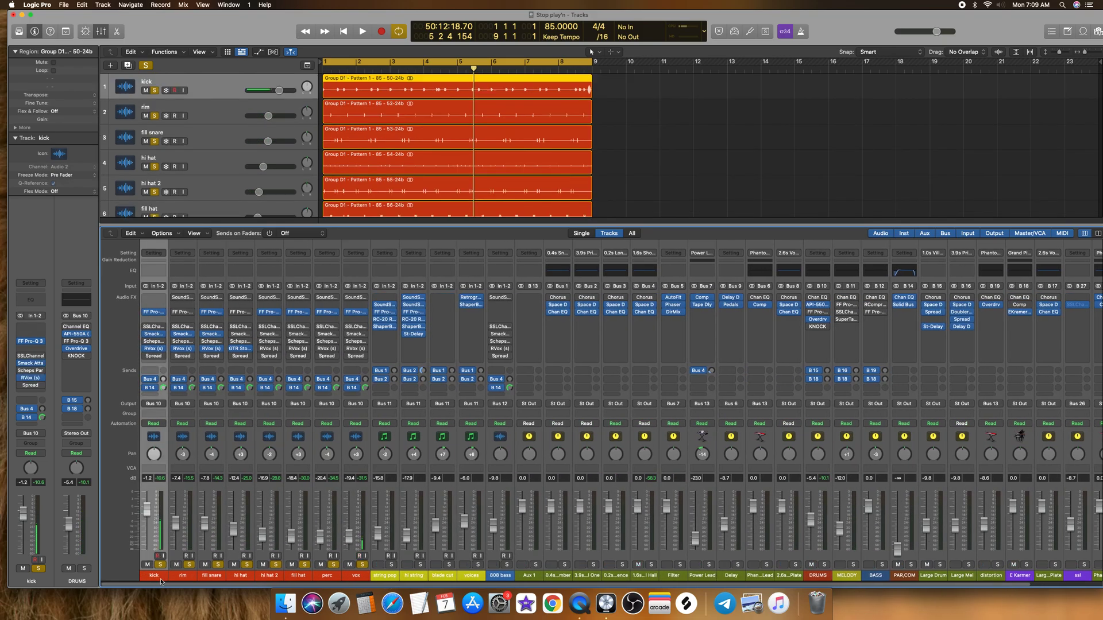
scroll(163, 586, right, 5)
click(731, 576)
key(space)
key(space)
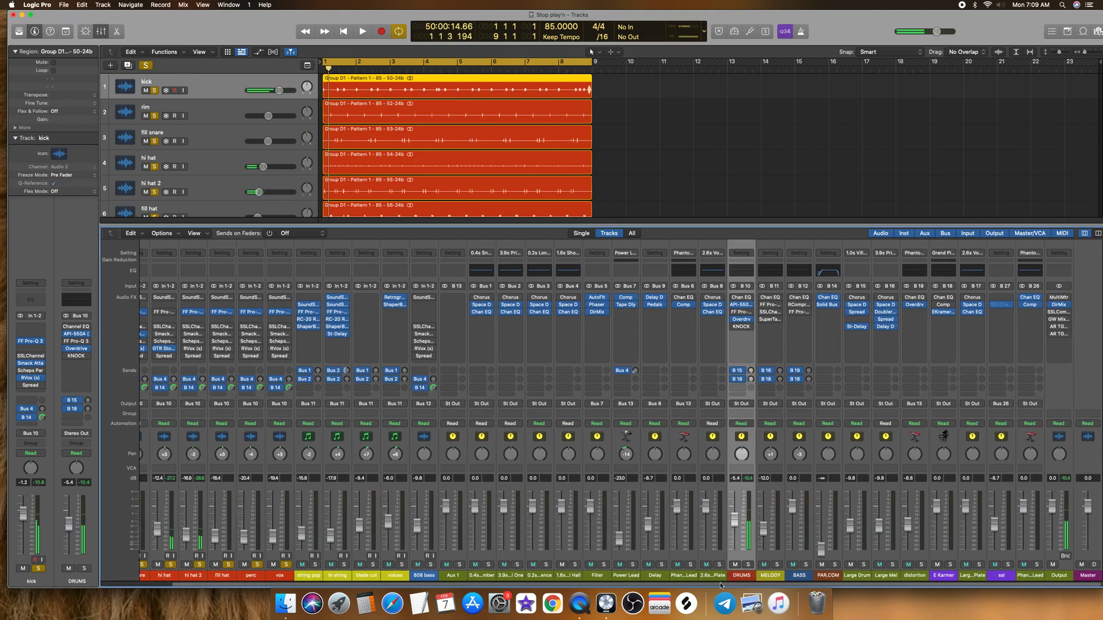
scroll(719, 584, left, 5)
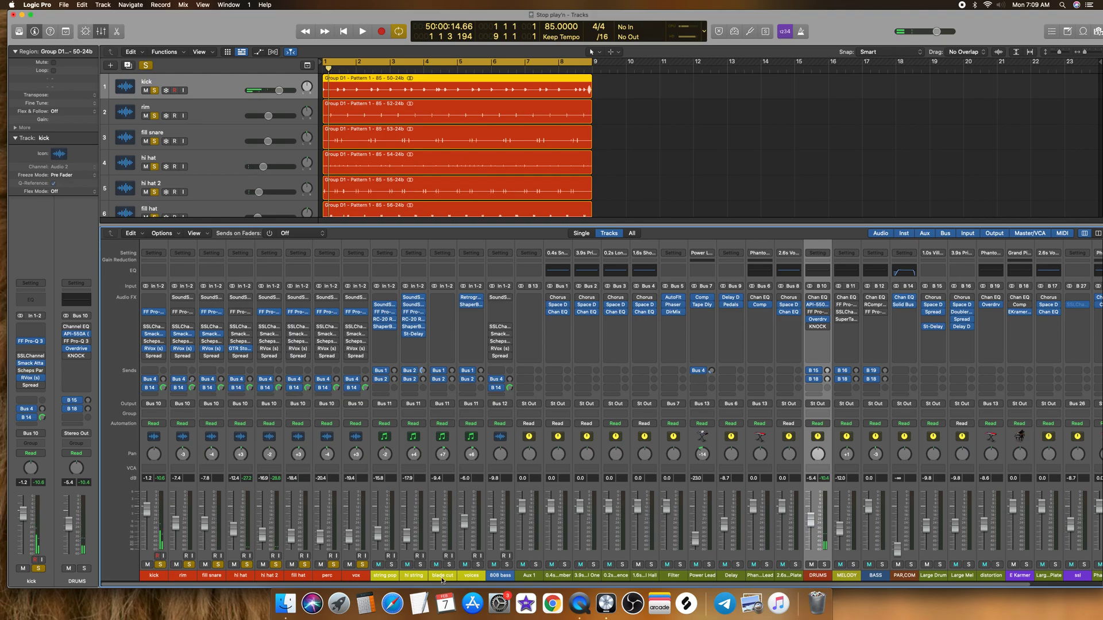